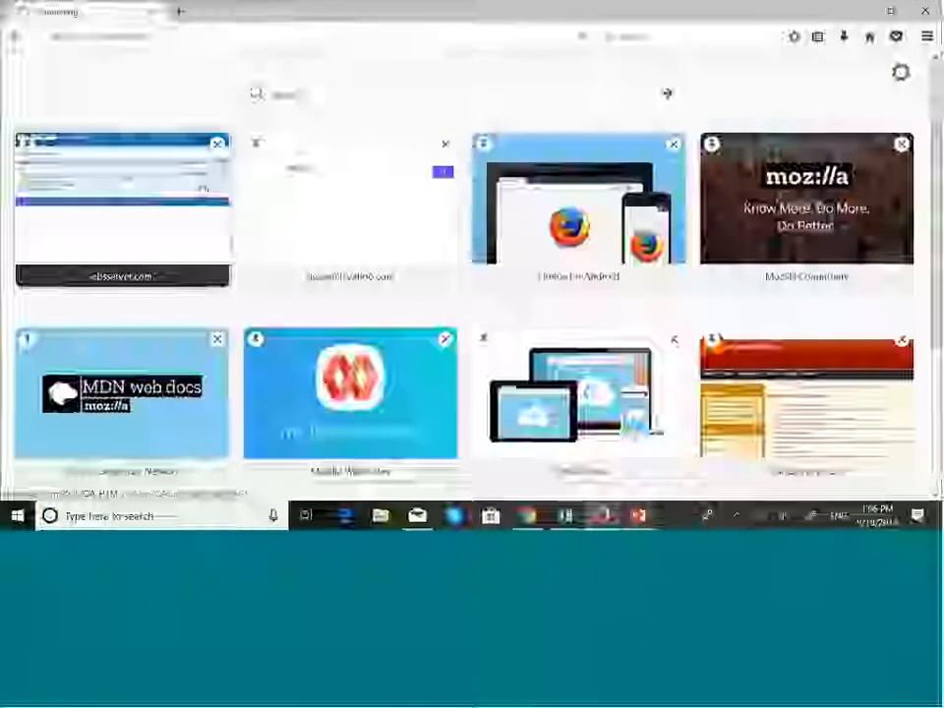
- Open the ebsserver.com login page and log in with the credentials already filled in
left_click(203, 187)
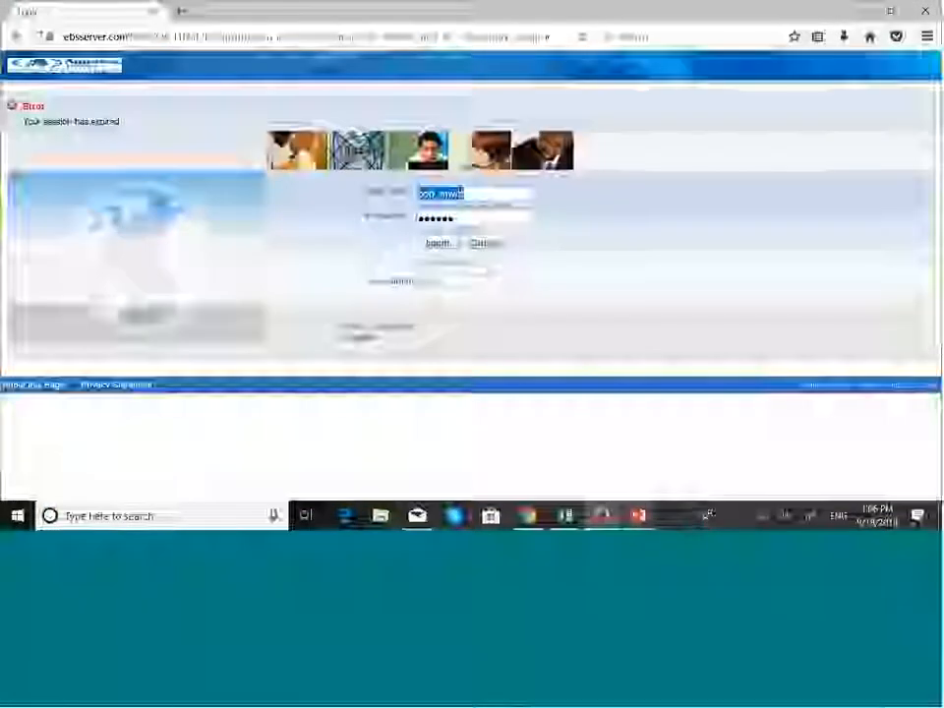
left_click(438, 243)
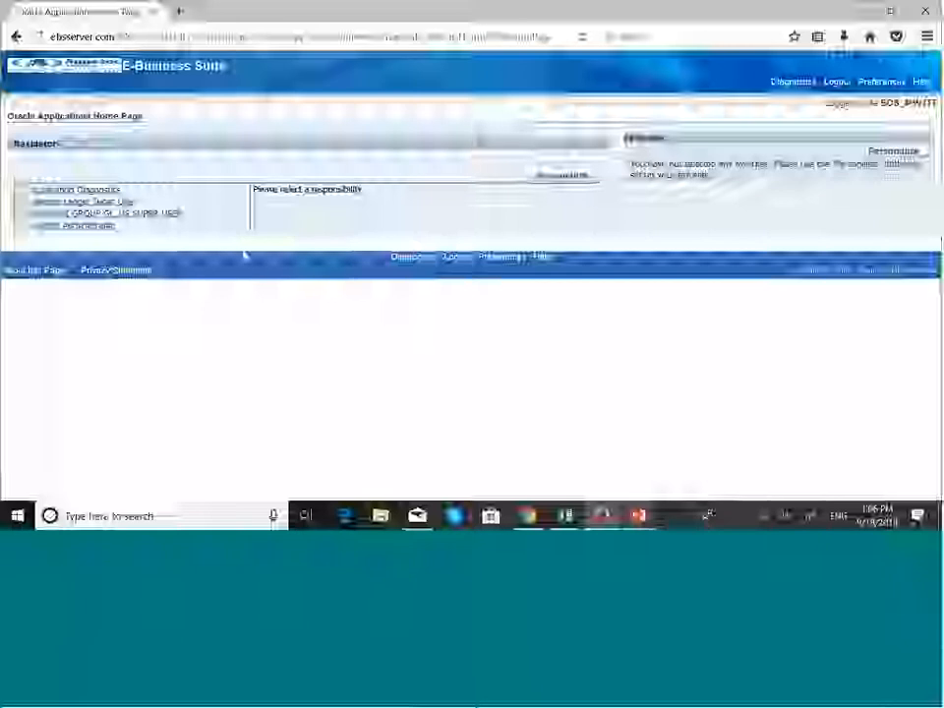
- Open the key flexfield Segments form under the MASKANI GROUP GL_US SUPER USER responsibility, in Setup: Financials: Flexfields: Key
left_click(182, 215)
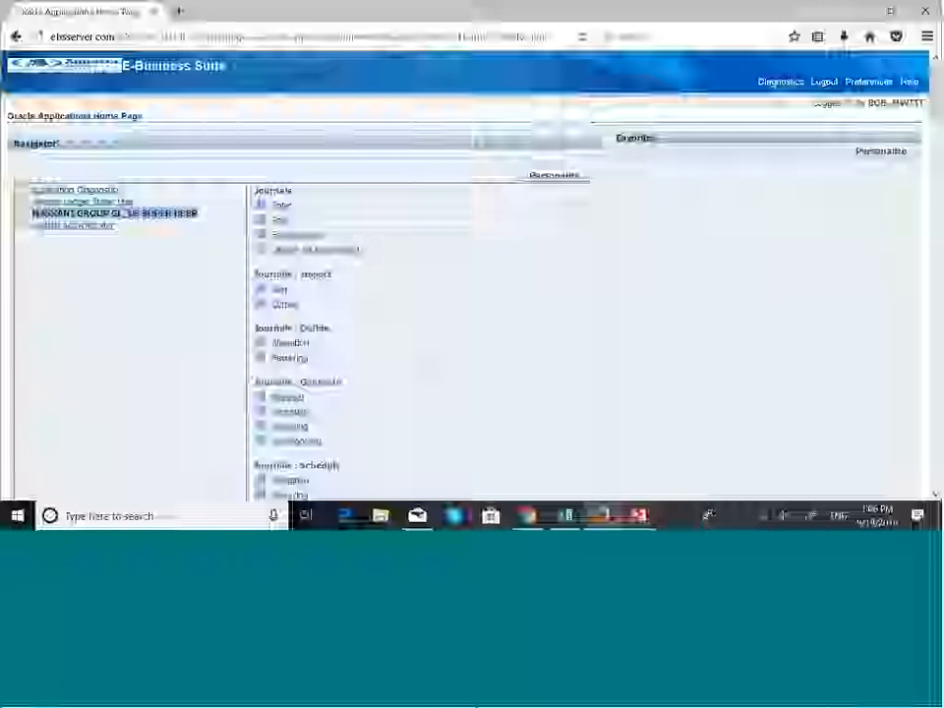
scroll(472, 276, "down", 10)
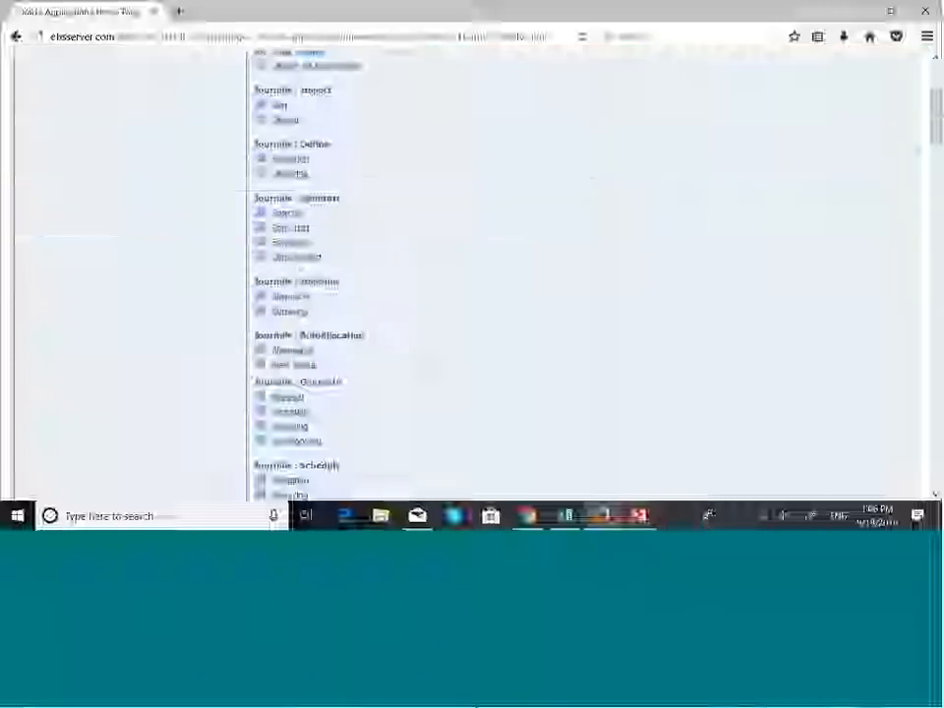
scroll(472, 275, "down", 10)
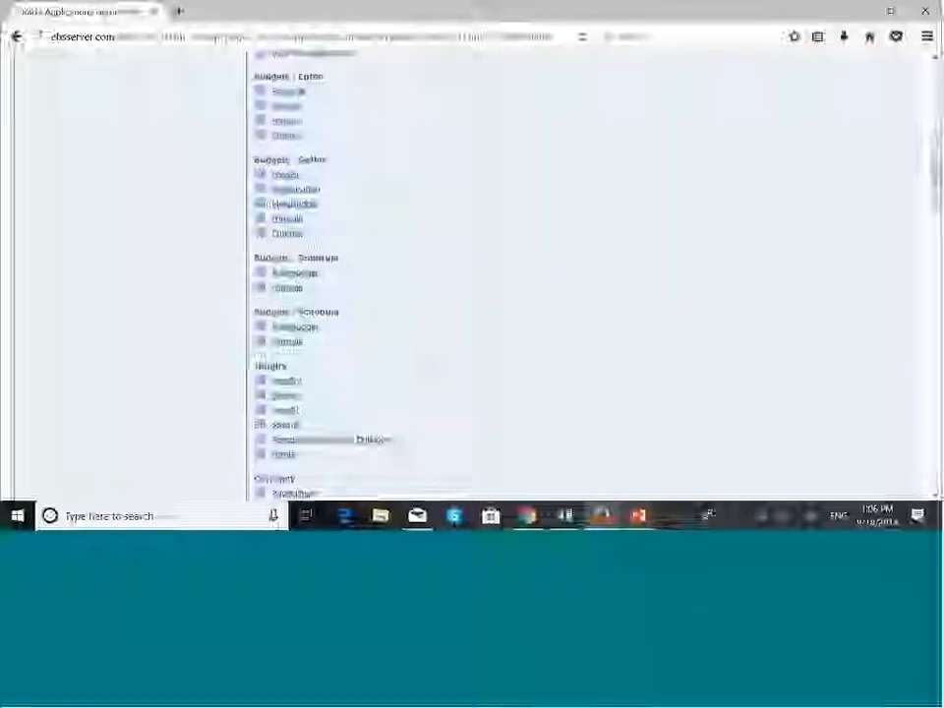
scroll(472, 276, "down", 10)
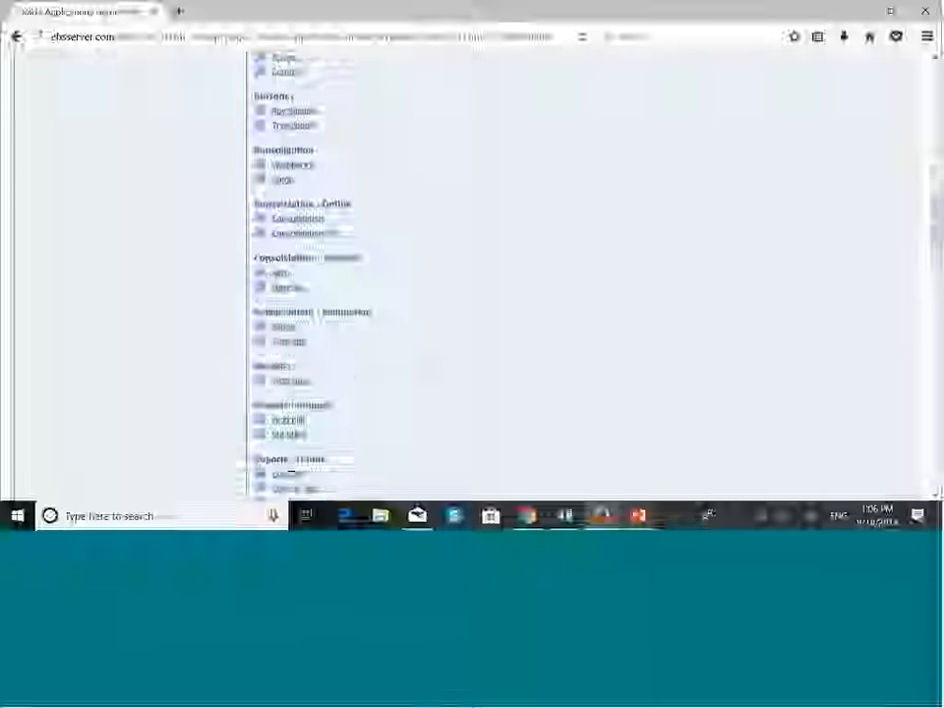
scroll(472, 275, "down", 1)
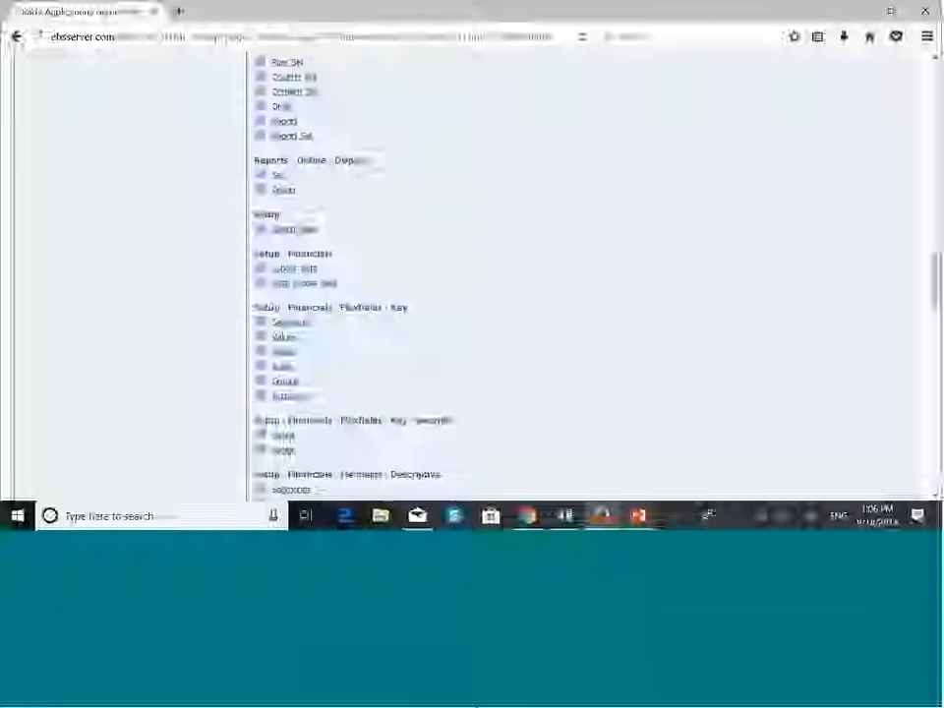
left_click(306, 329)
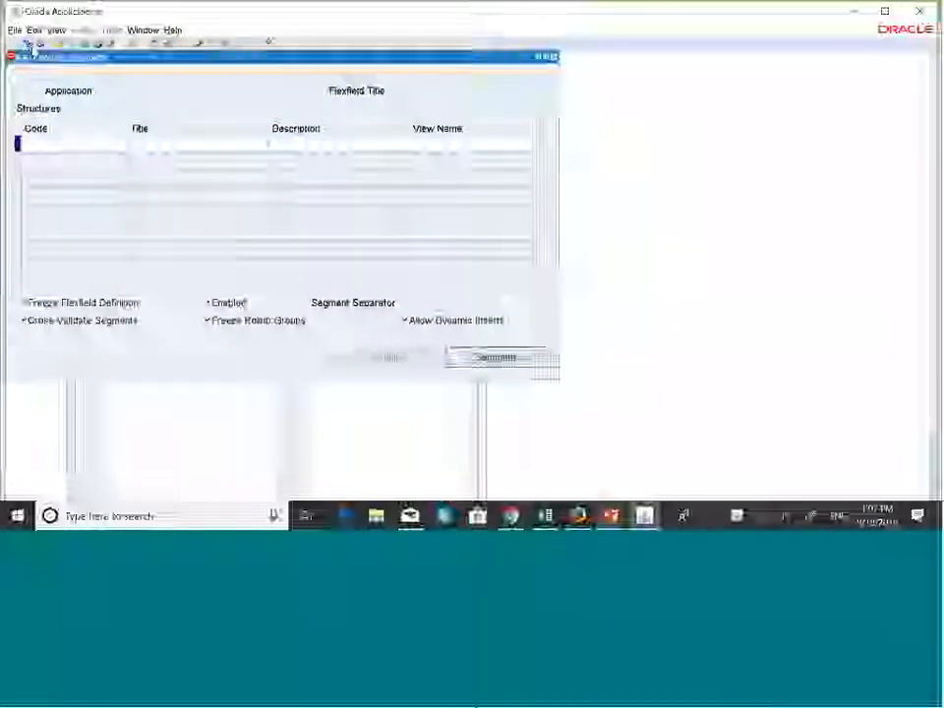
- Find the General Ledger application's Accounting Flexfield by searching key flexfields for "gene%"
left_click(38, 45)
left_click(291, 243)
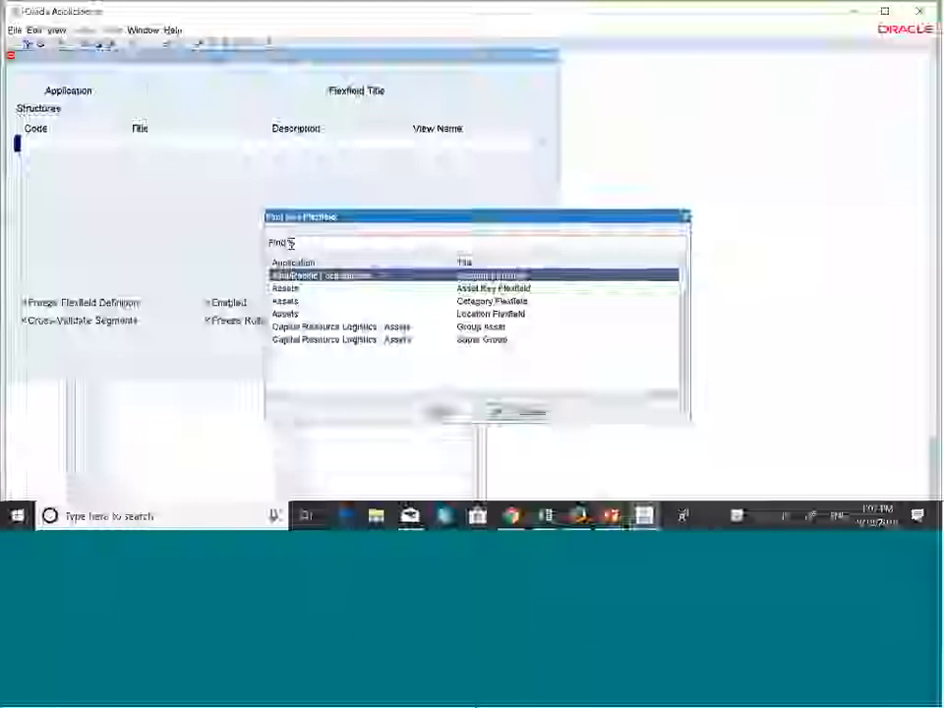
type("gene%")
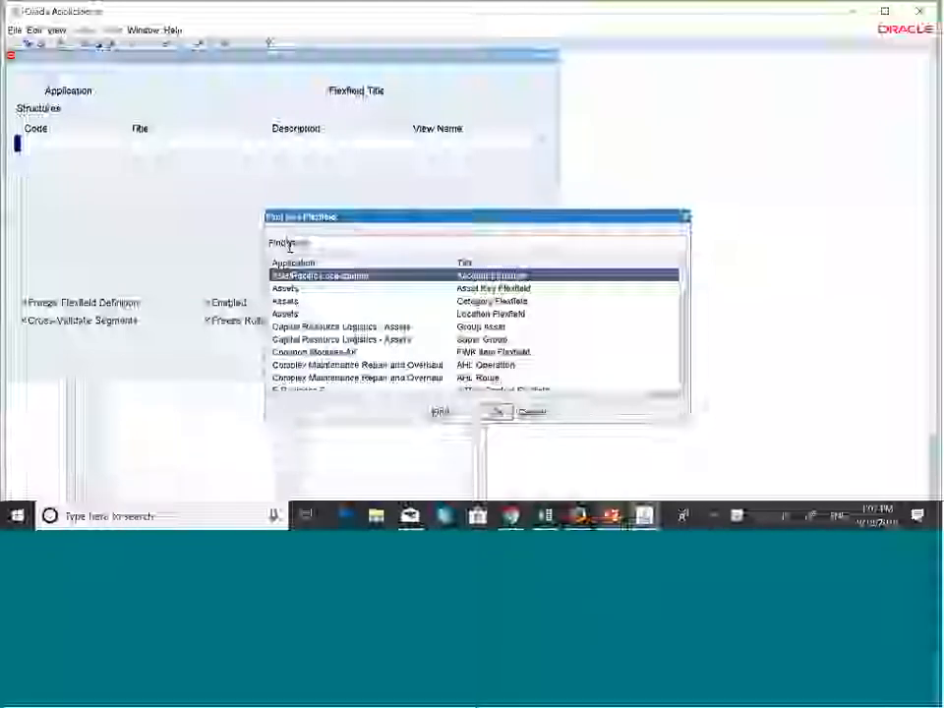
left_click(441, 413)
left_click(498, 412)
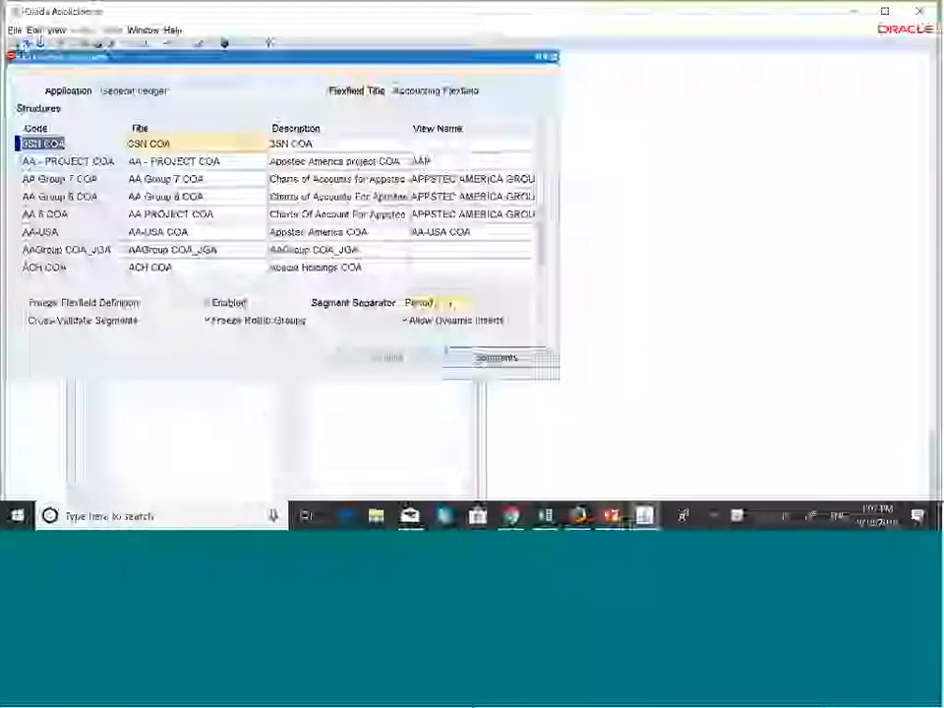
- Look up the MASKANI GROUP COA structure by searching for "mas", select its title, and close the Key Flexfield Segments form
left_click(27, 44)
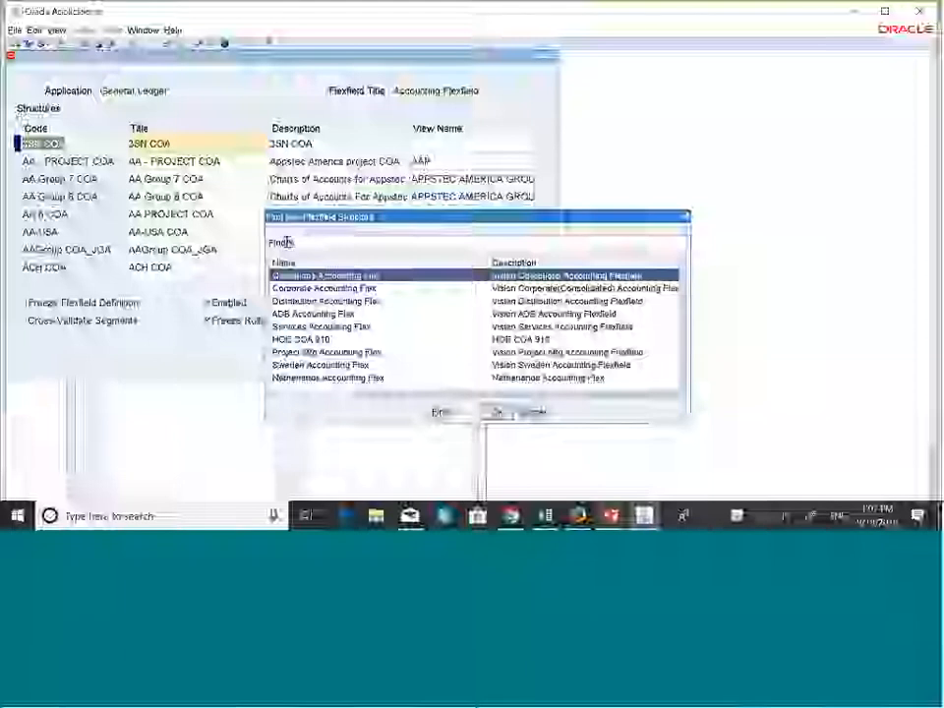
type("mas")
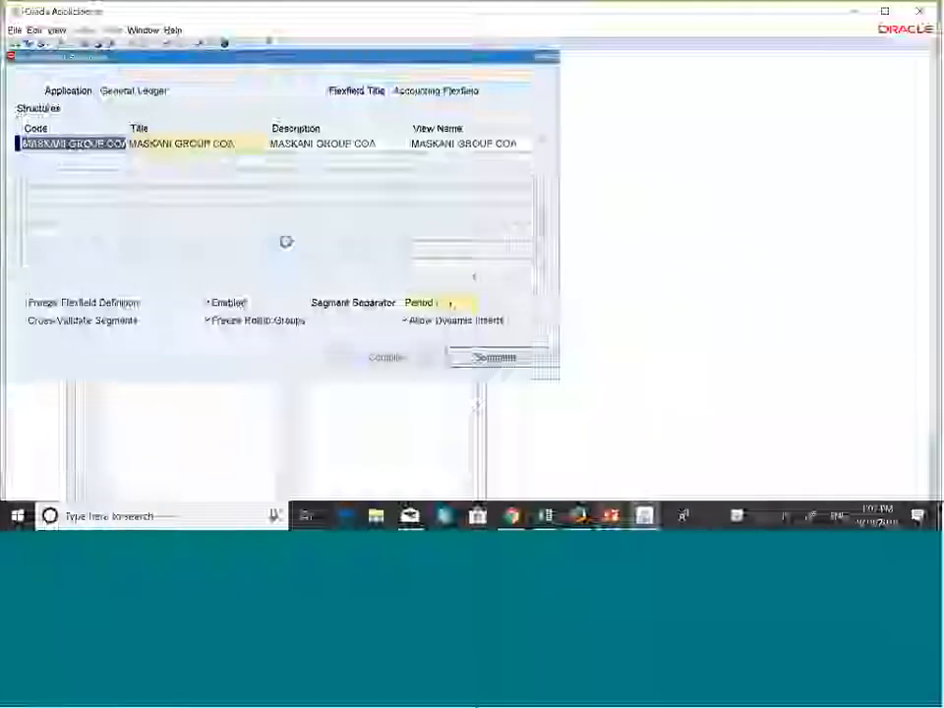
left_click(326, 176)
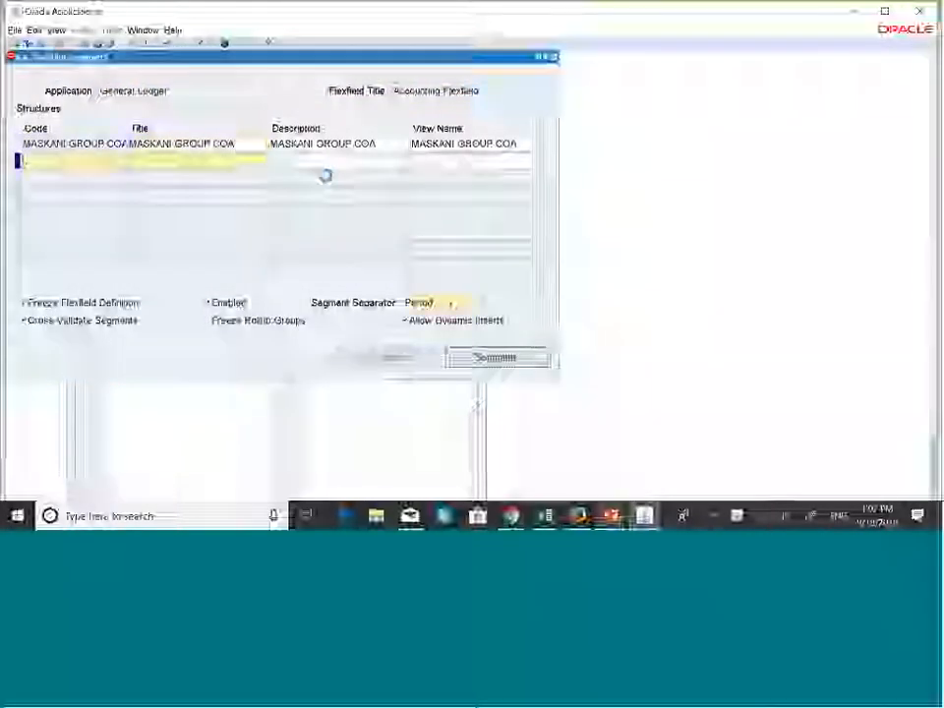
left_click(222, 144)
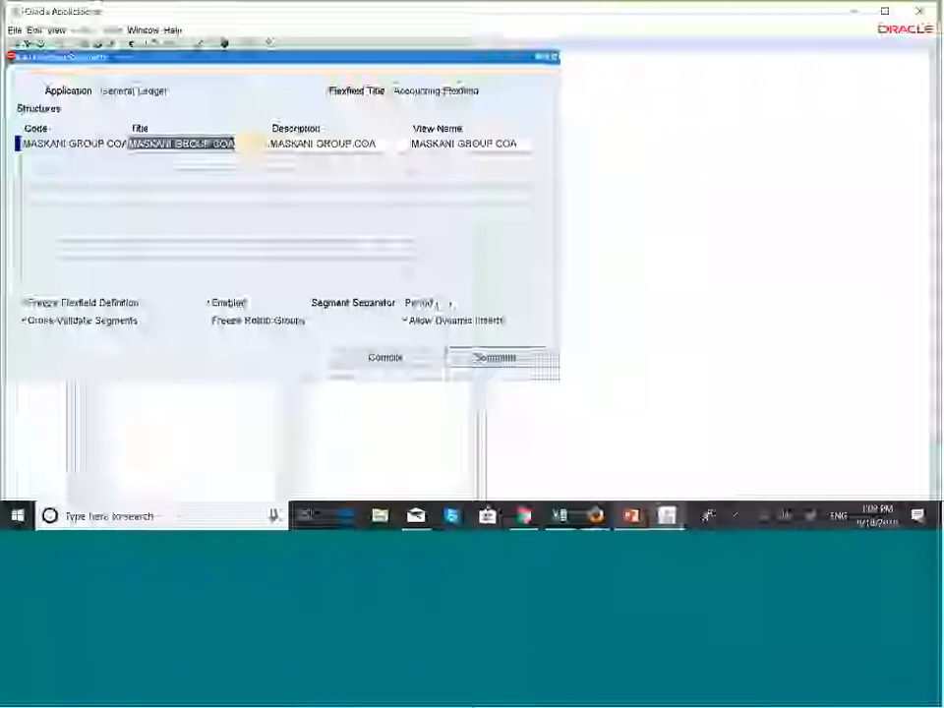
left_click(553, 57)
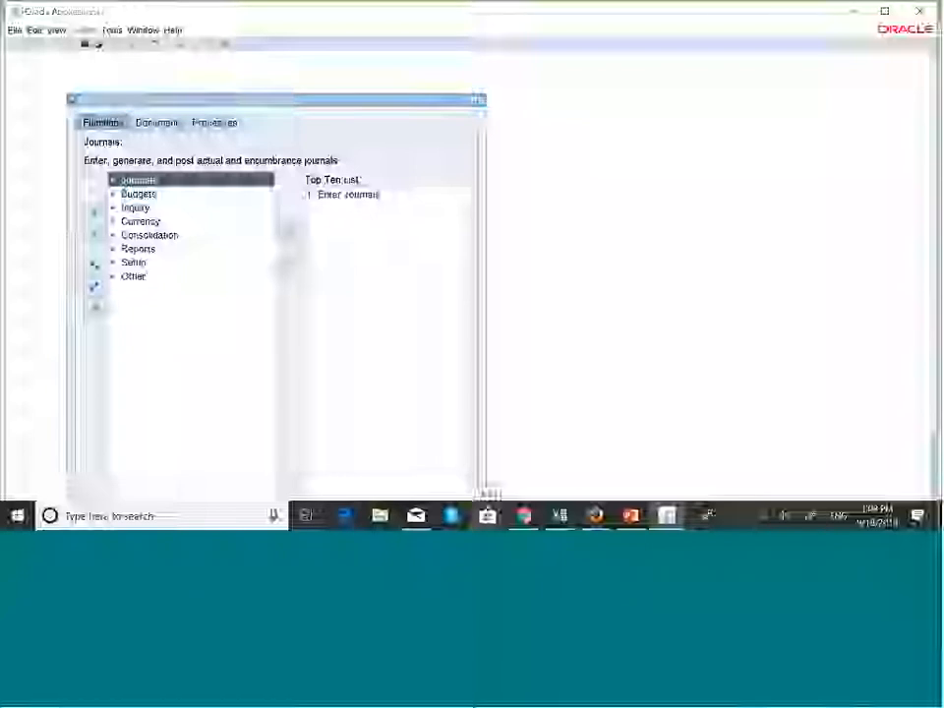
- View the Cross-Validation Rules structure slide in the PowerPoint slide show and return to Oracle Applications
key("super+Tab")
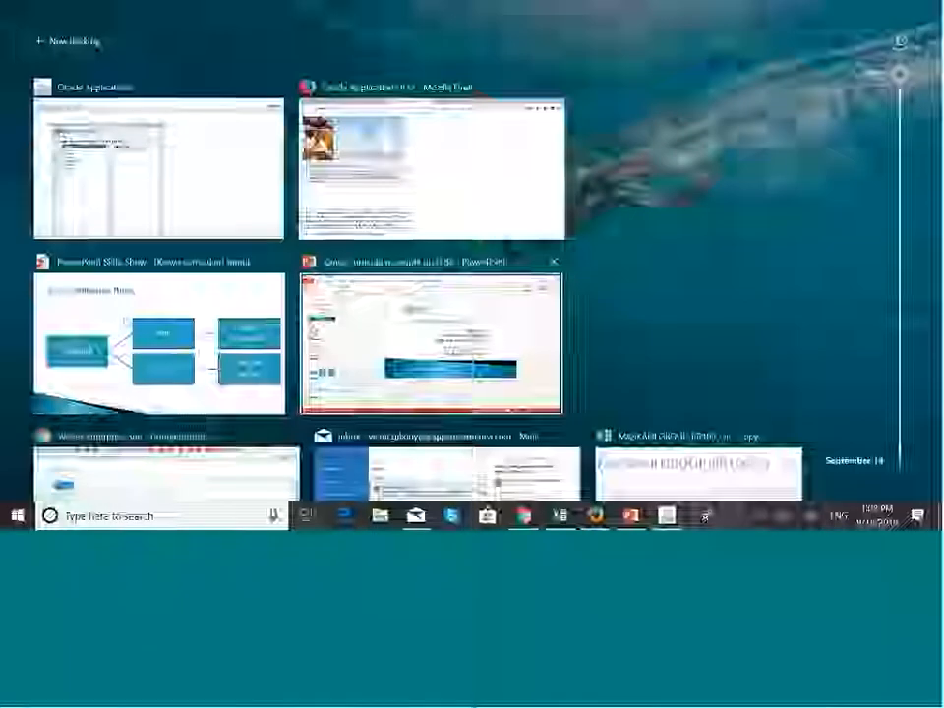
left_click(195, 297)
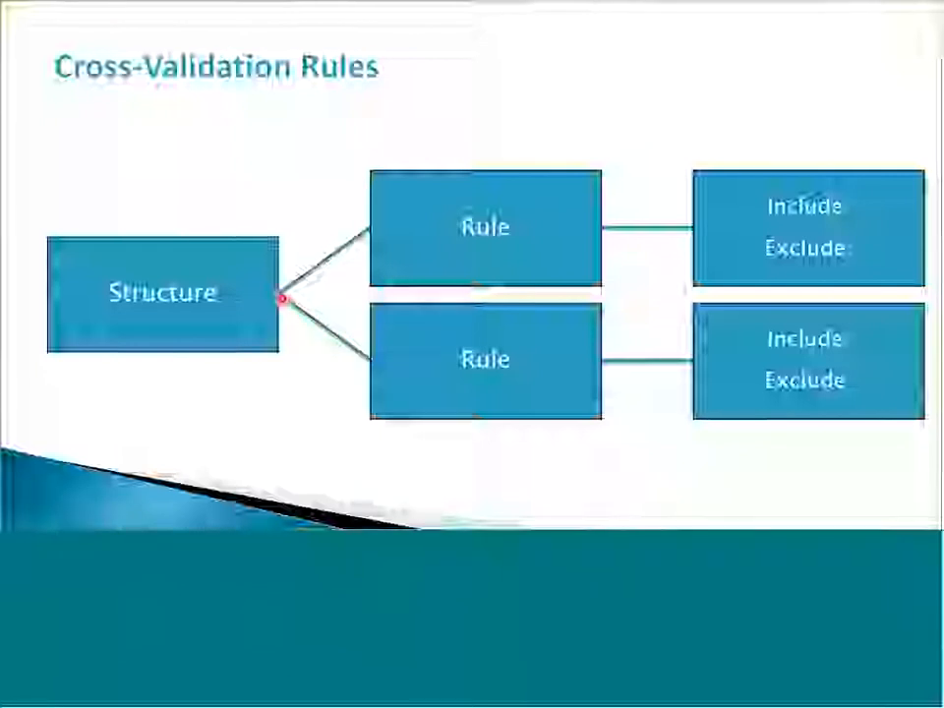
key("super+Tab")
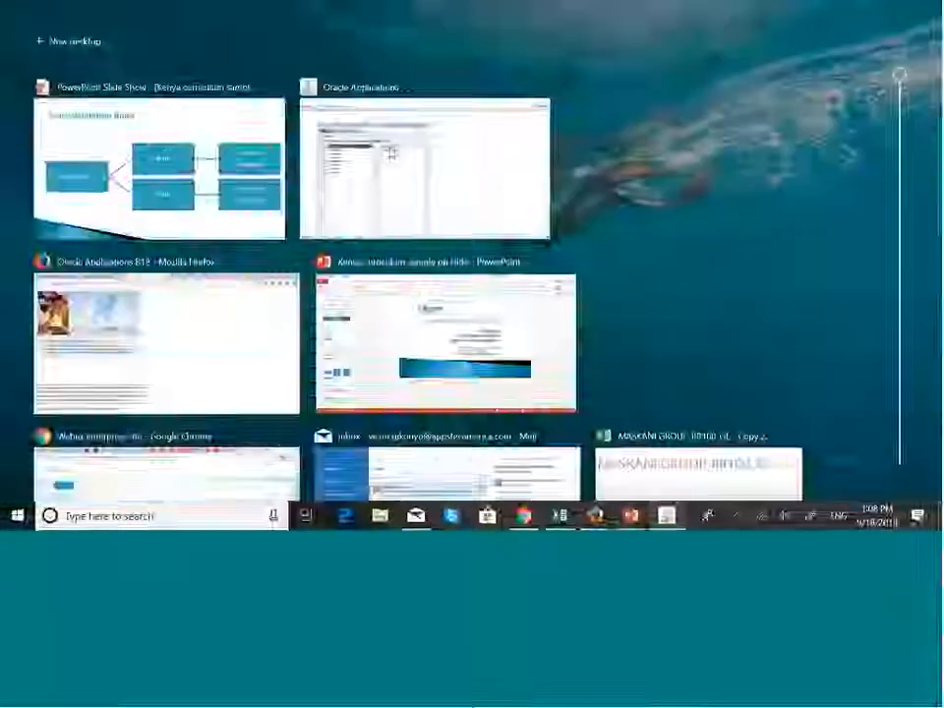
left_click(391, 156)
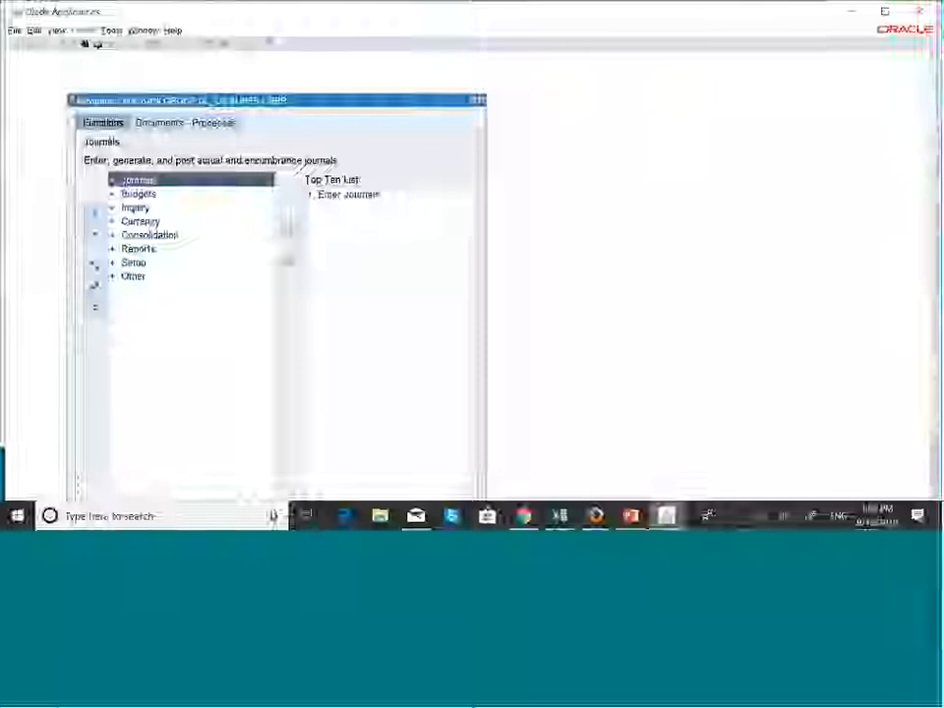
- Expand Setup, Financials, Flexfields and Key in the Navigator and open the Rules function for cross-validation rules
left_click(138, 264)
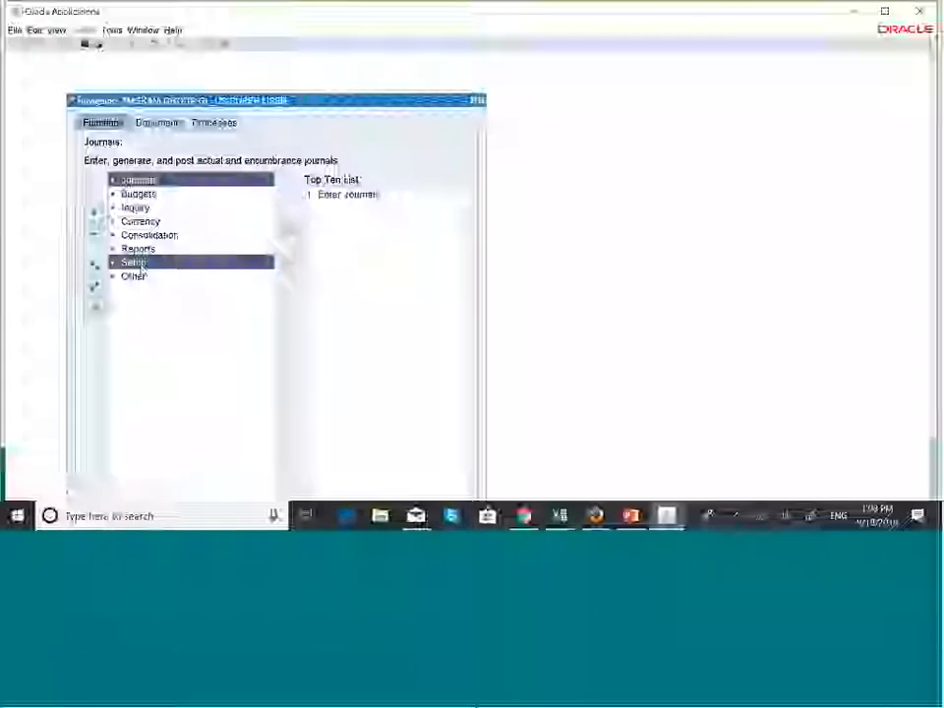
double_click(139, 263)
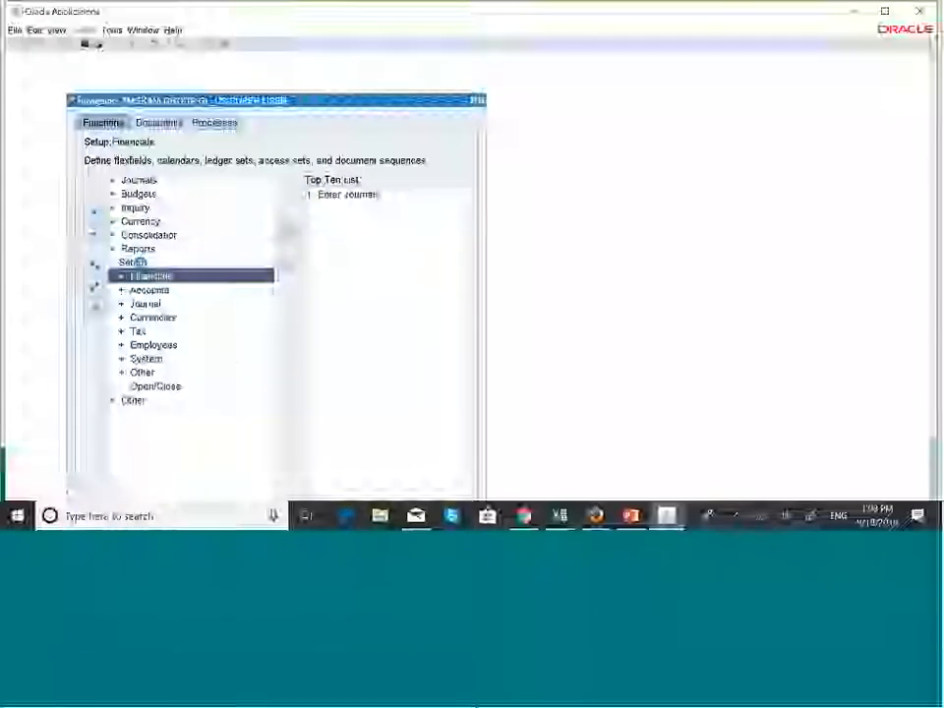
key("Return")
key("Return")
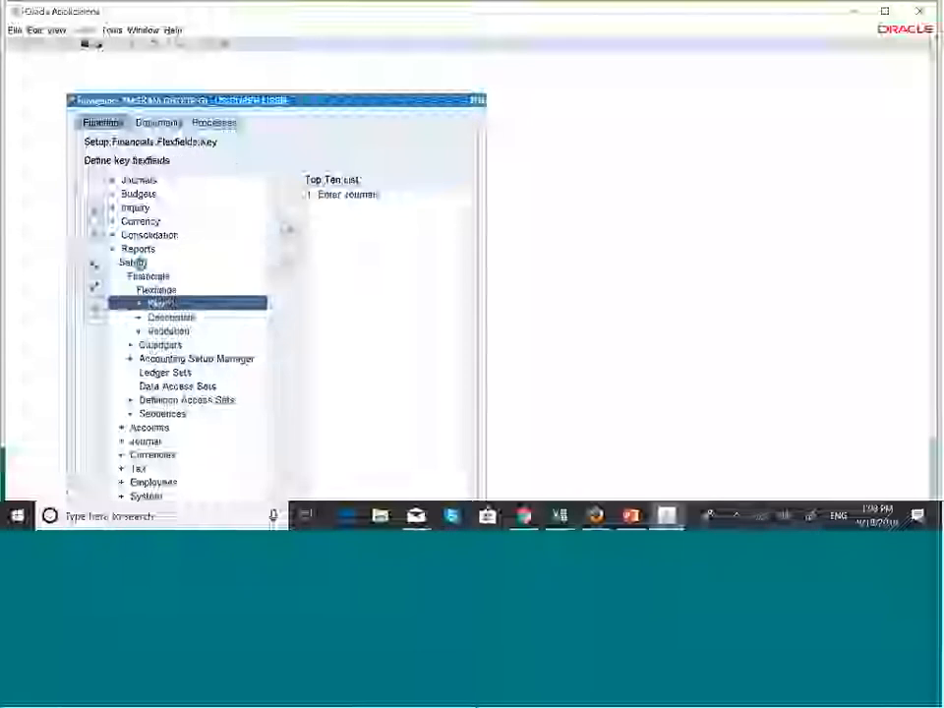
key("Return")
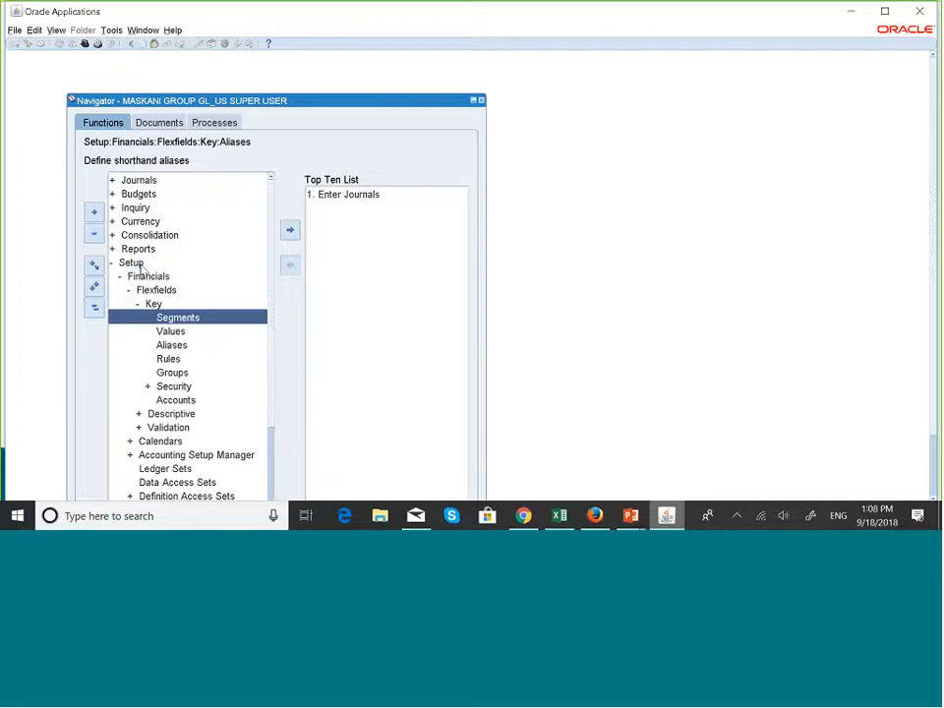
key("Down")
key("Down")
key("Down")
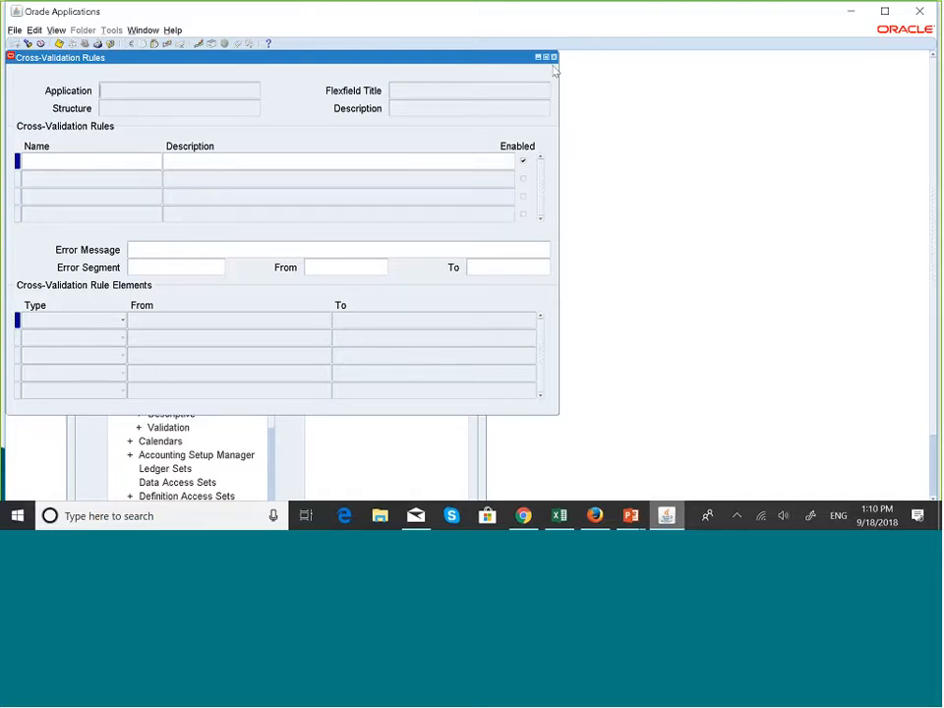
- Switch to the PowerPoint slide show and advance to the example preventing all 1300's accounts for Company 001
key("super+Tab")
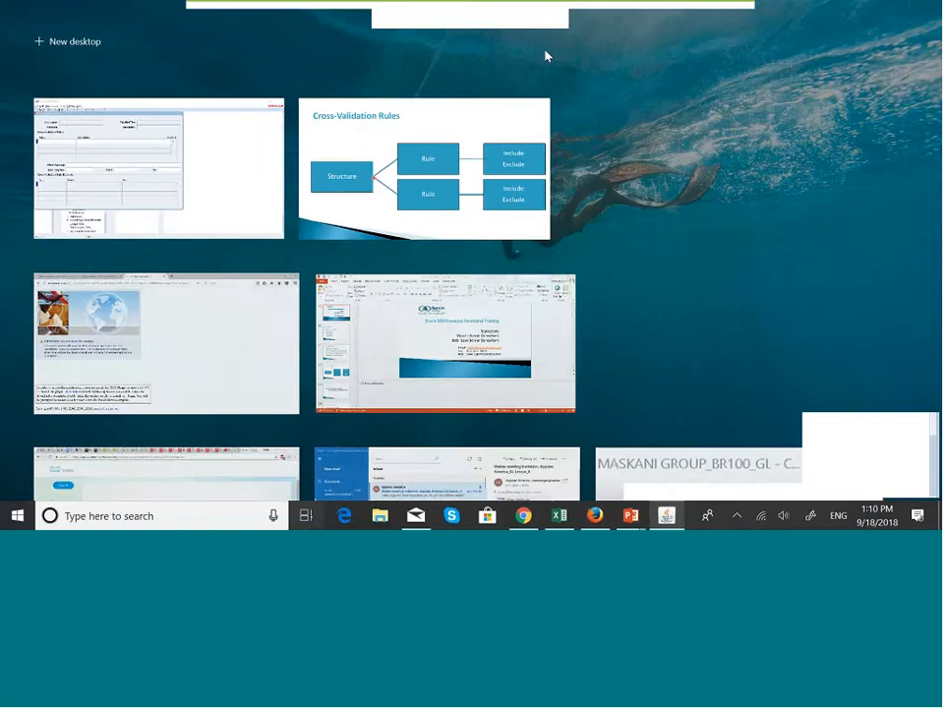
left_click(440, 178)
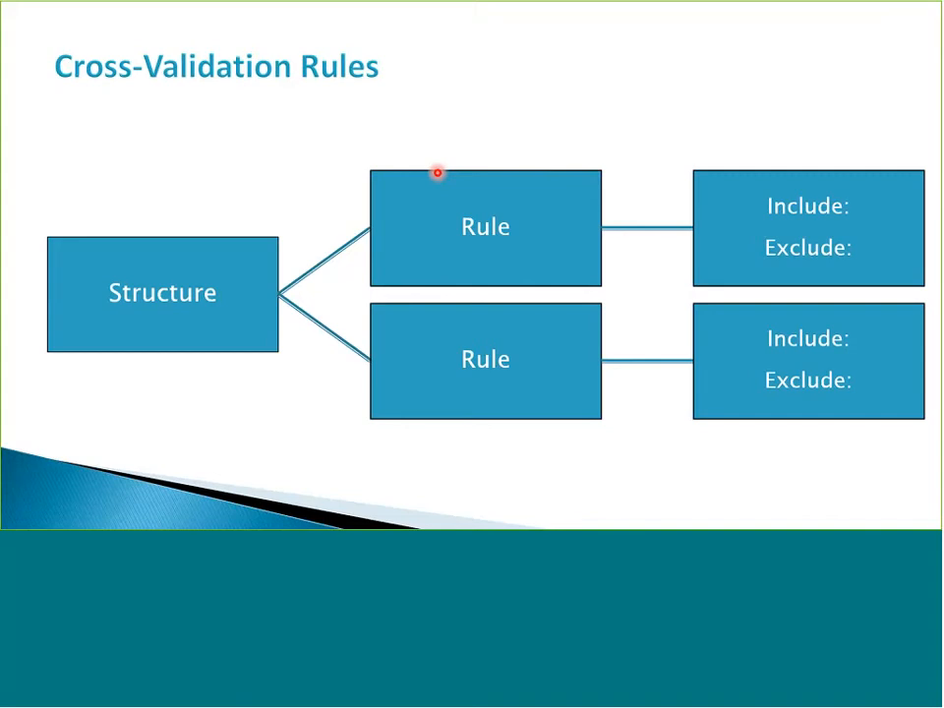
left_click(438, 172)
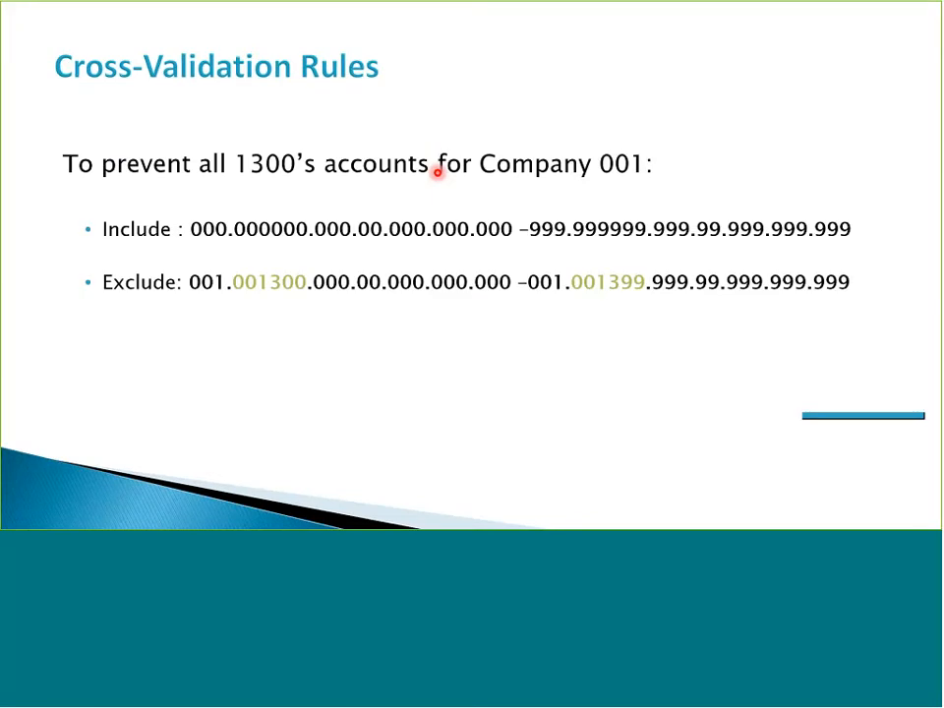
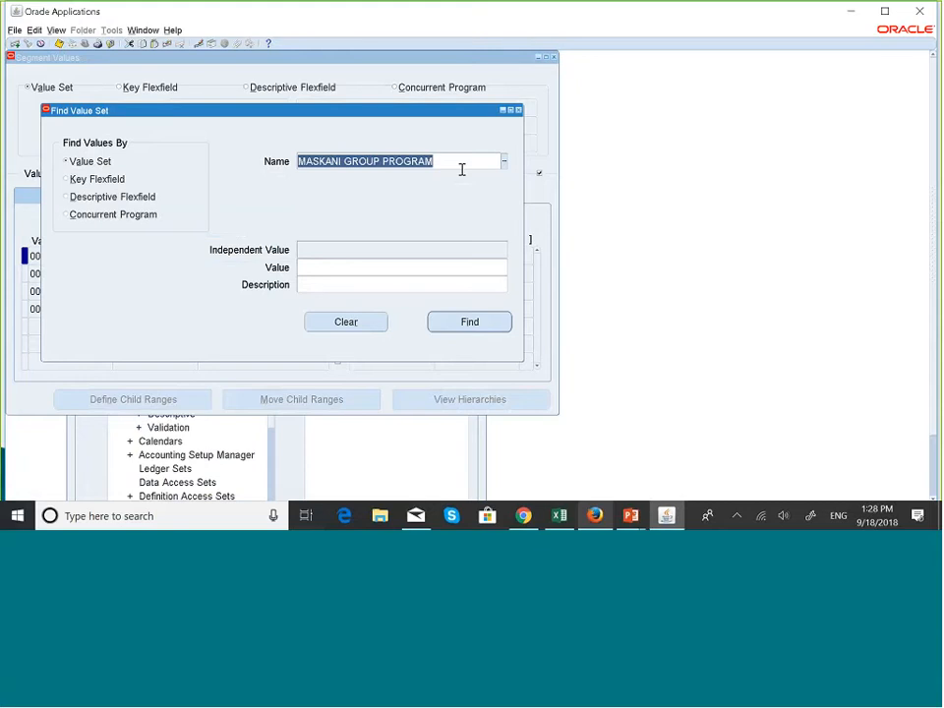
- Retrieve the segment values of the MASKANI GROUP ACCOUNT value set and look through the account list as far as Home Sales
type("maskani")
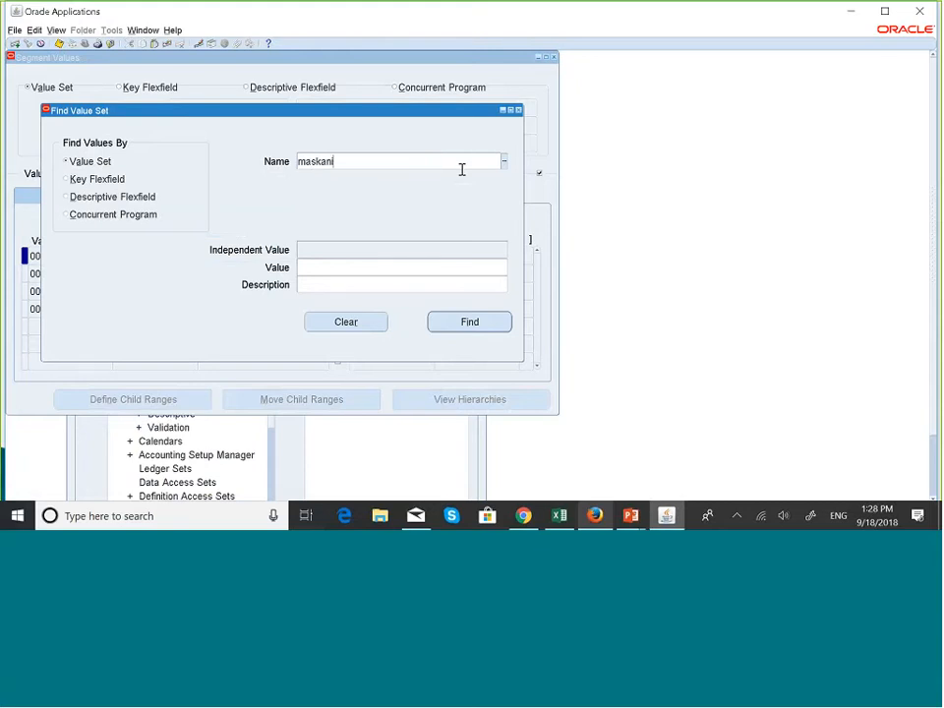
key("Tab")
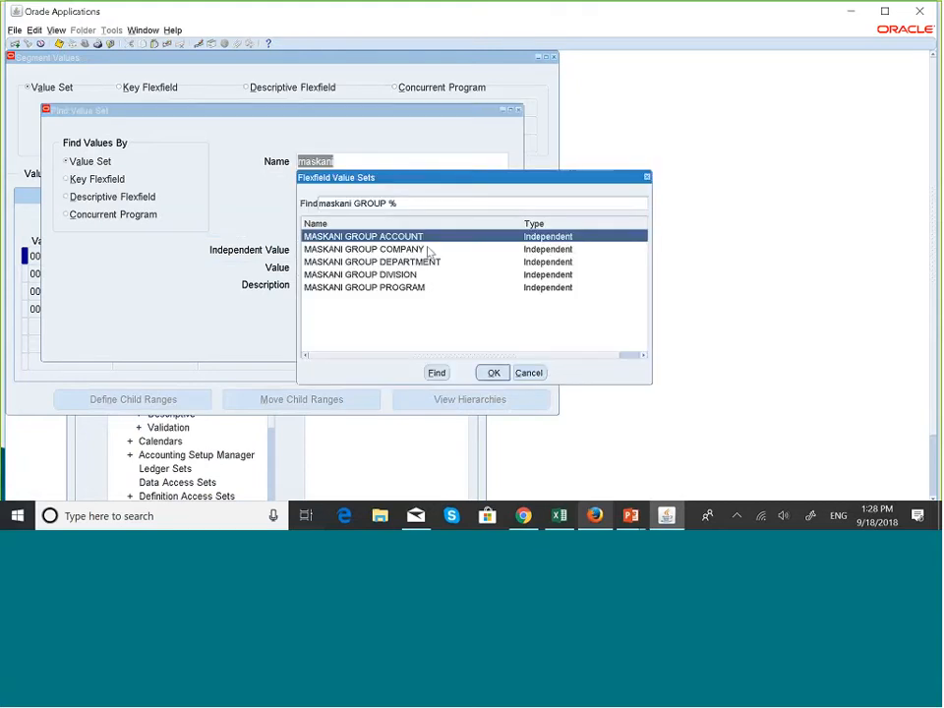
left_click(494, 373)
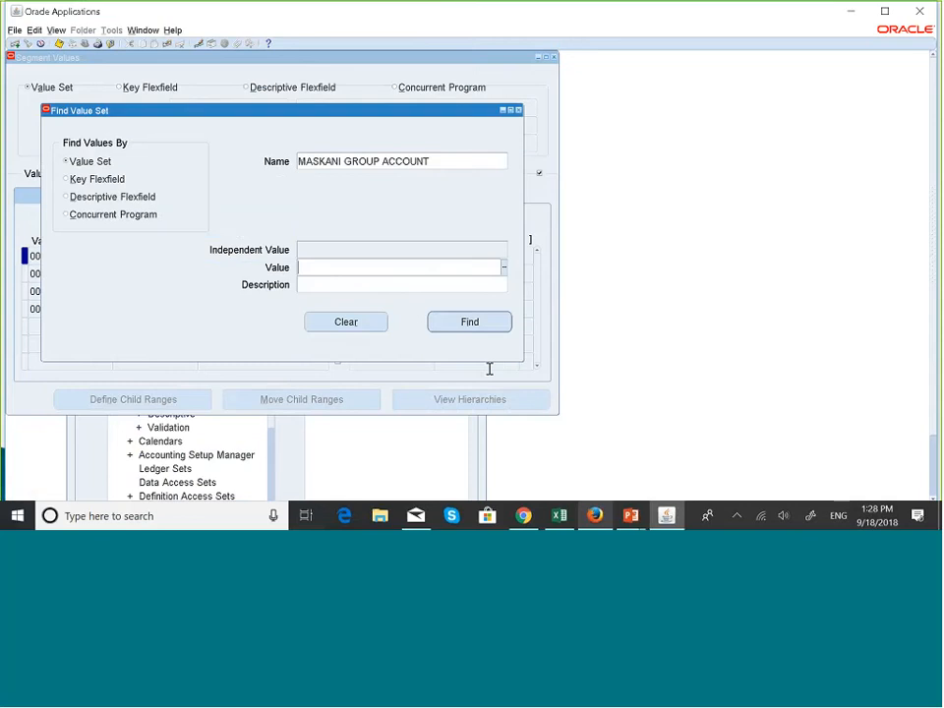
left_click(470, 323)
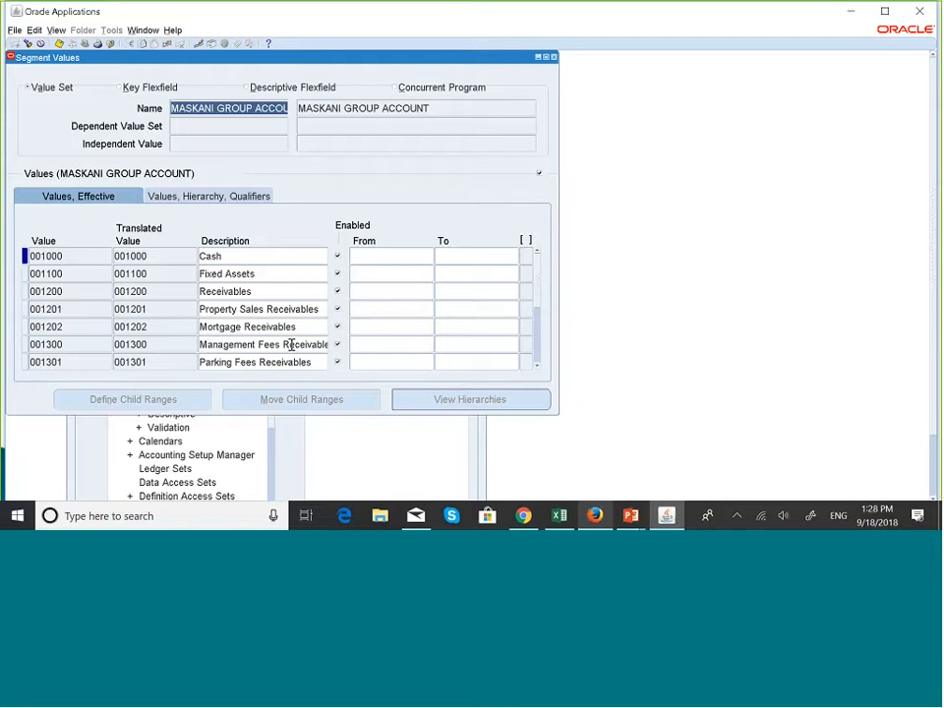
left_click(538, 366)
left_click(538, 366)
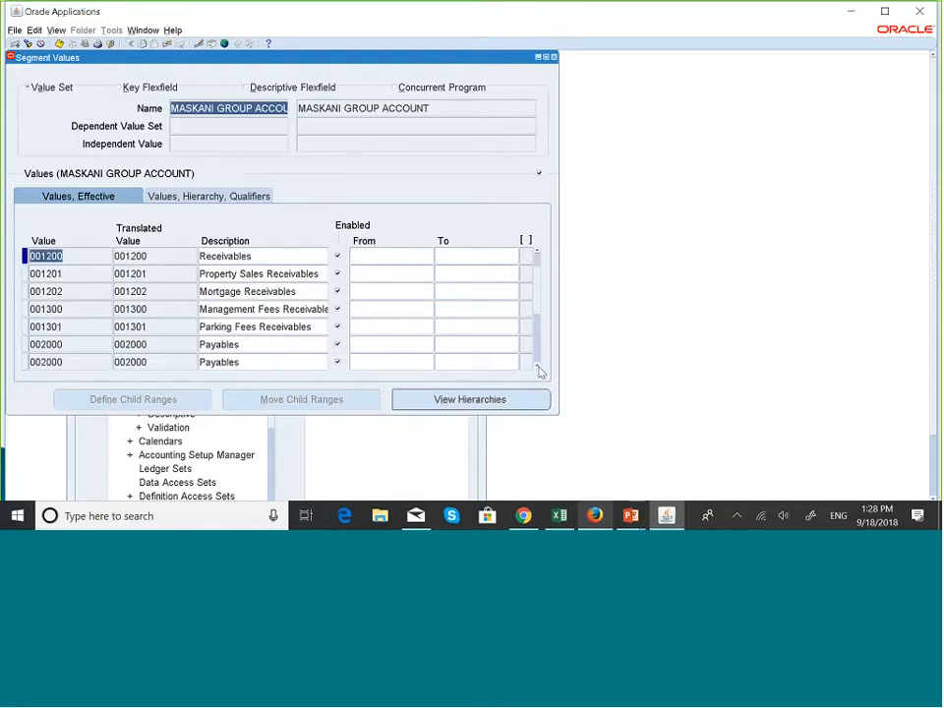
left_click(538, 366)
left_click(538, 366)
left_click(538, 366)
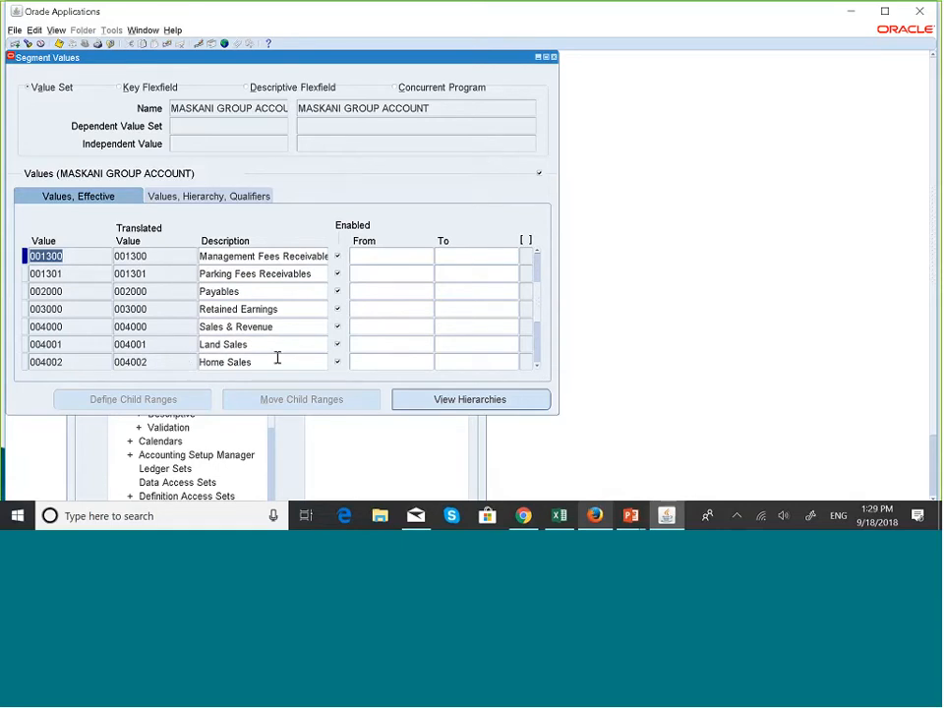
- Look through the MASKANI GROUP ACCOUNT values from Home Sales as far as Expense and go back up to Cash
left_click(536, 364)
left_click(536, 364)
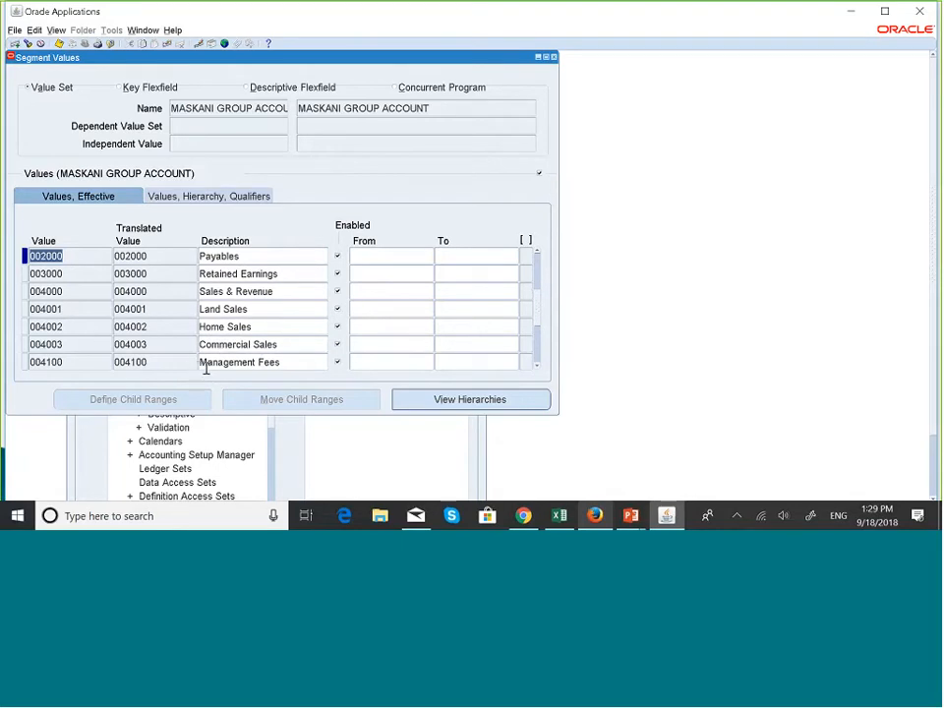
left_click(537, 365)
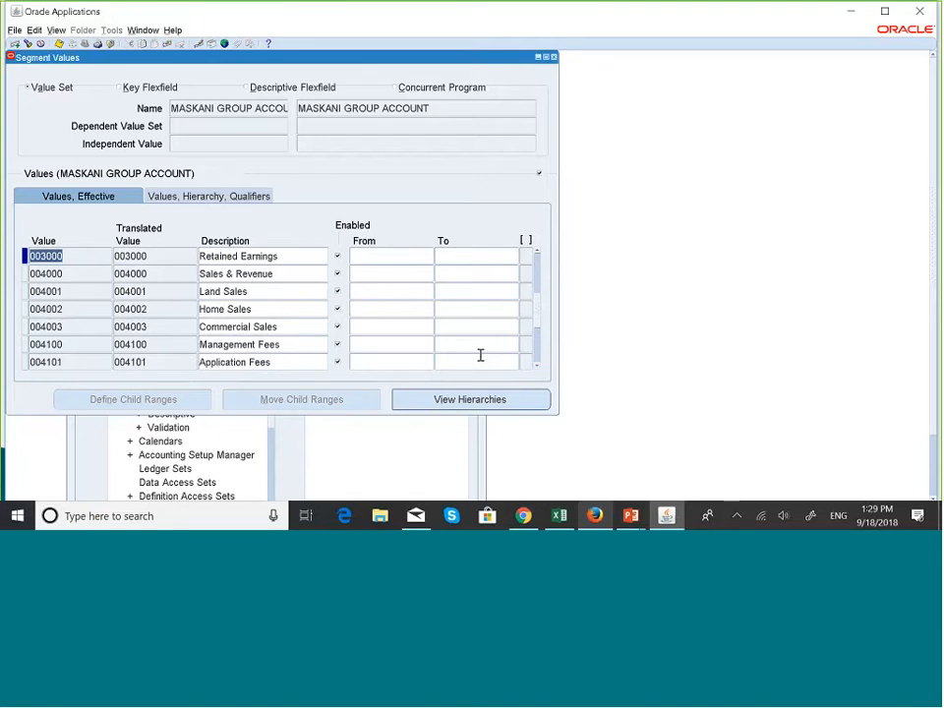
left_click(538, 368)
left_click(538, 368)
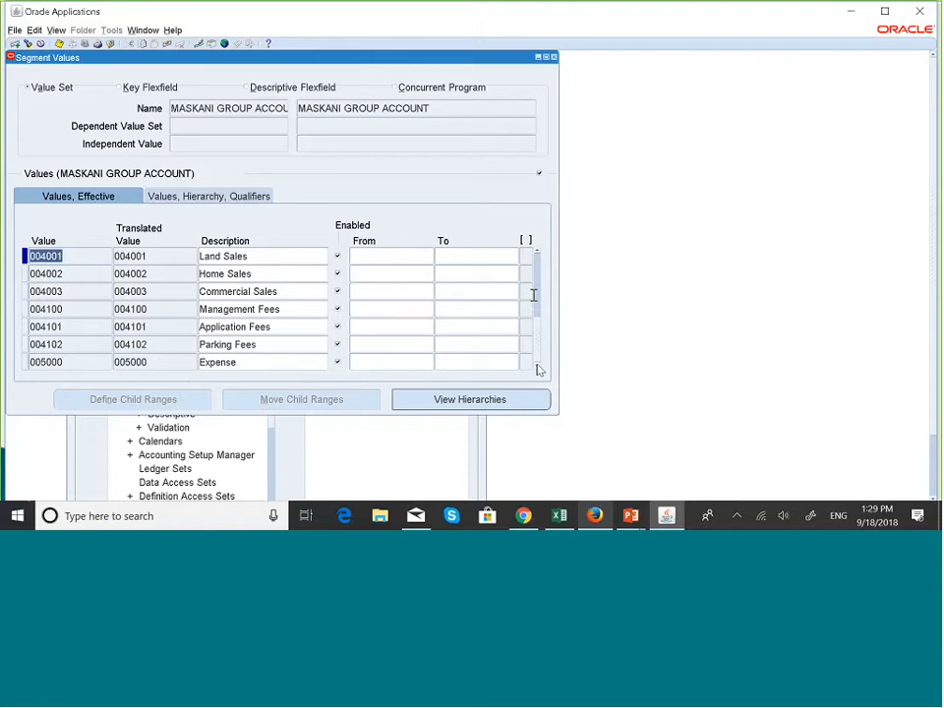
left_click(536, 250)
left_click_drag(536, 250, 537, 254)
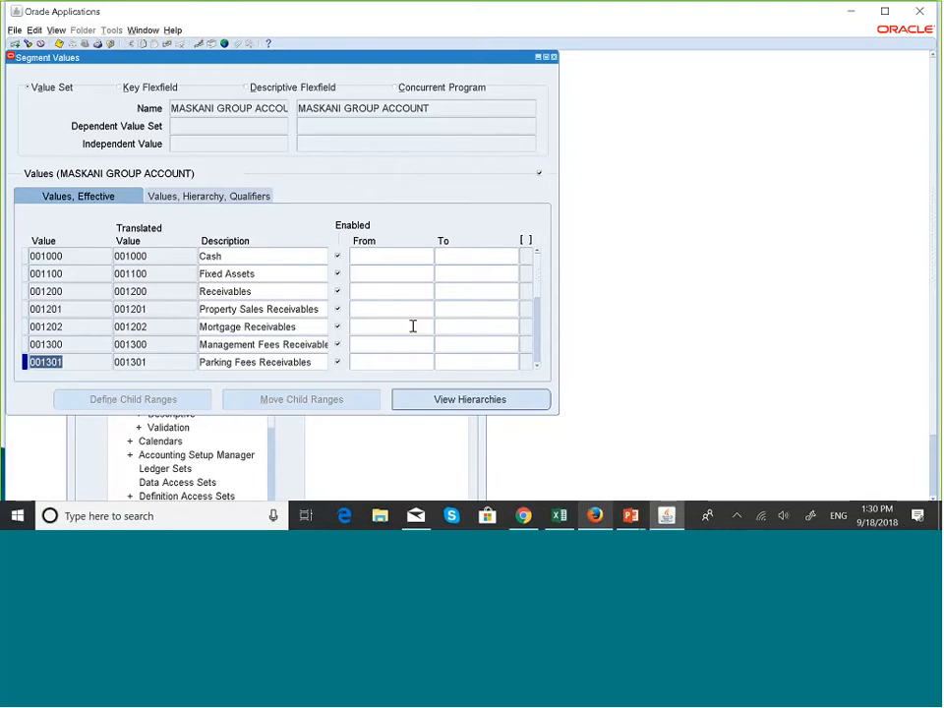
- Examine the account values again, going from the receivables through sales and management fees down to Expense
left_click(537, 367)
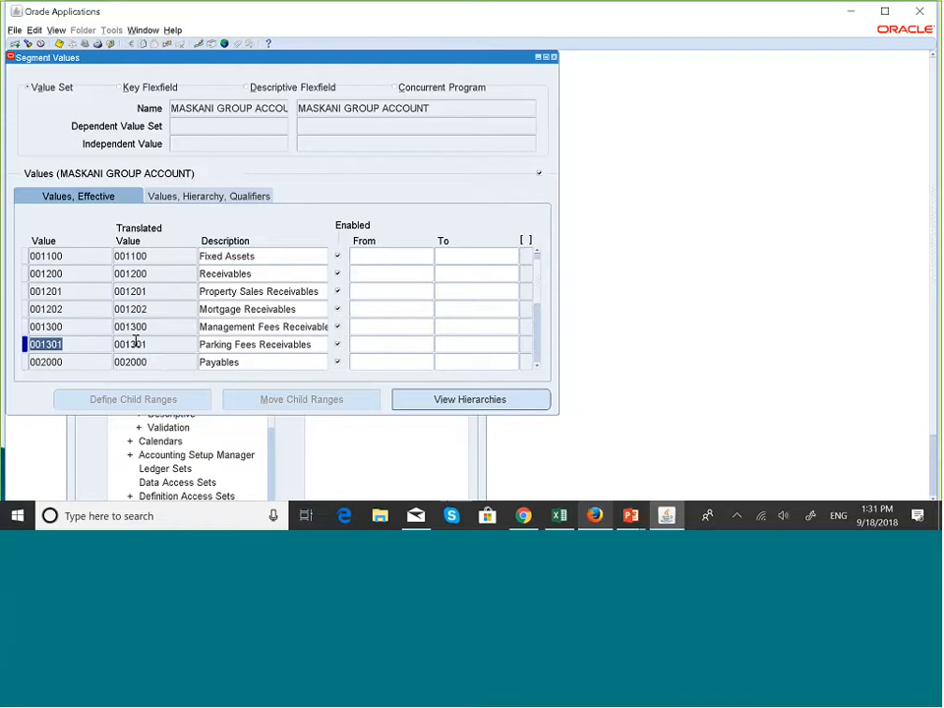
left_click(538, 367)
left_click(538, 367)
left_click(538, 366)
left_click(539, 367)
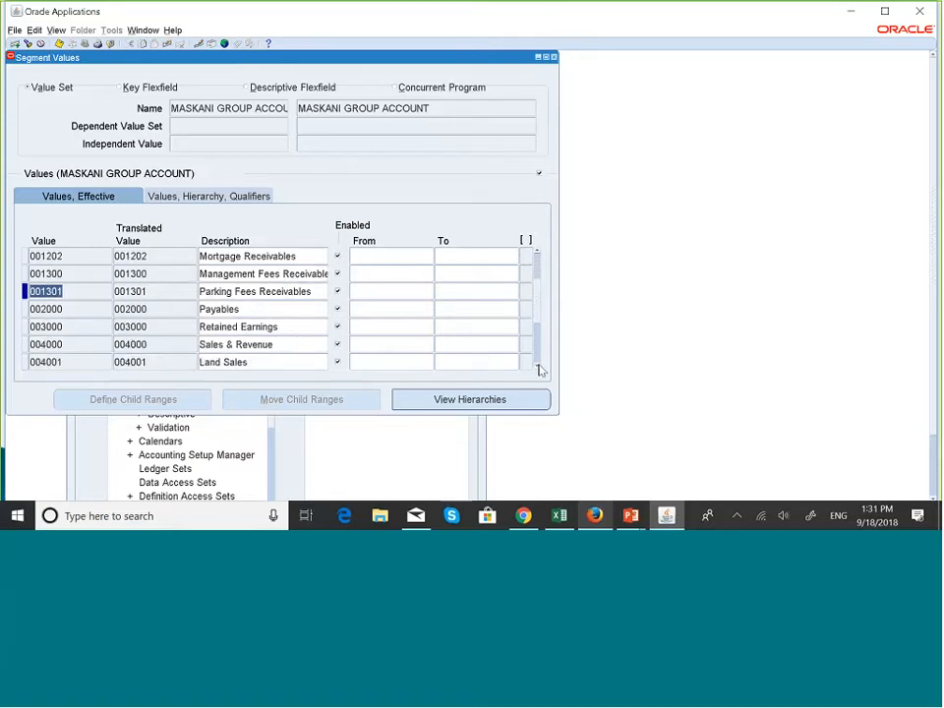
left_click(538, 367)
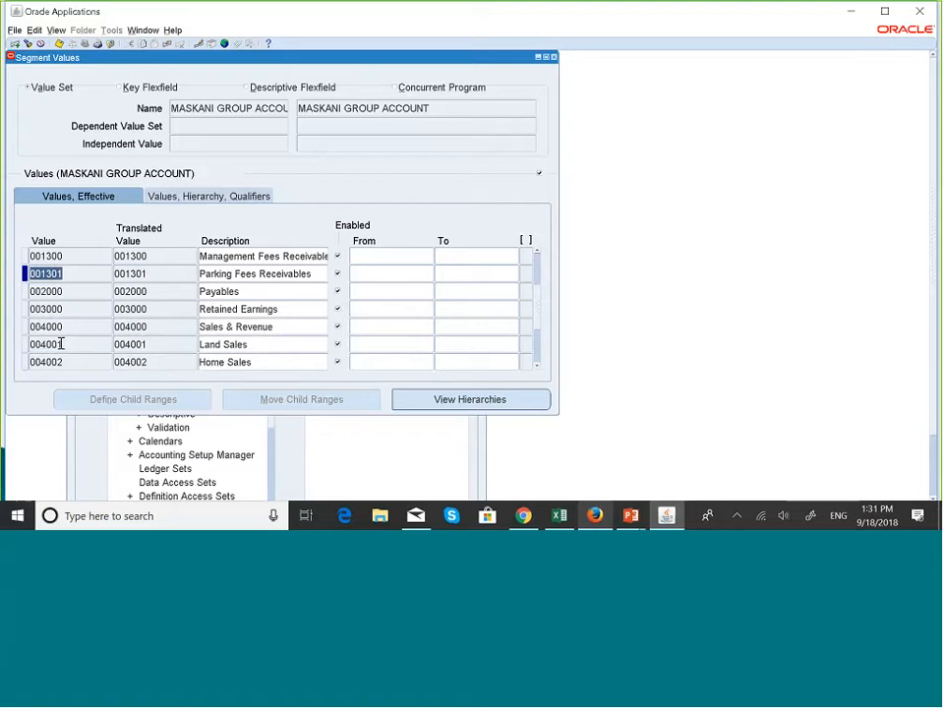
left_click(538, 364)
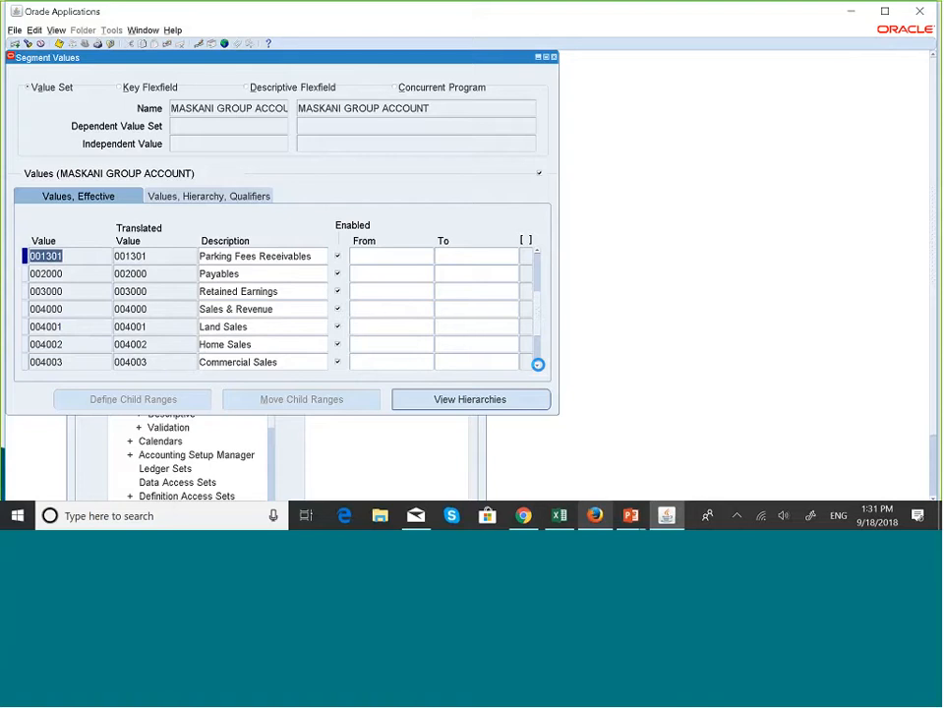
left_click(538, 364)
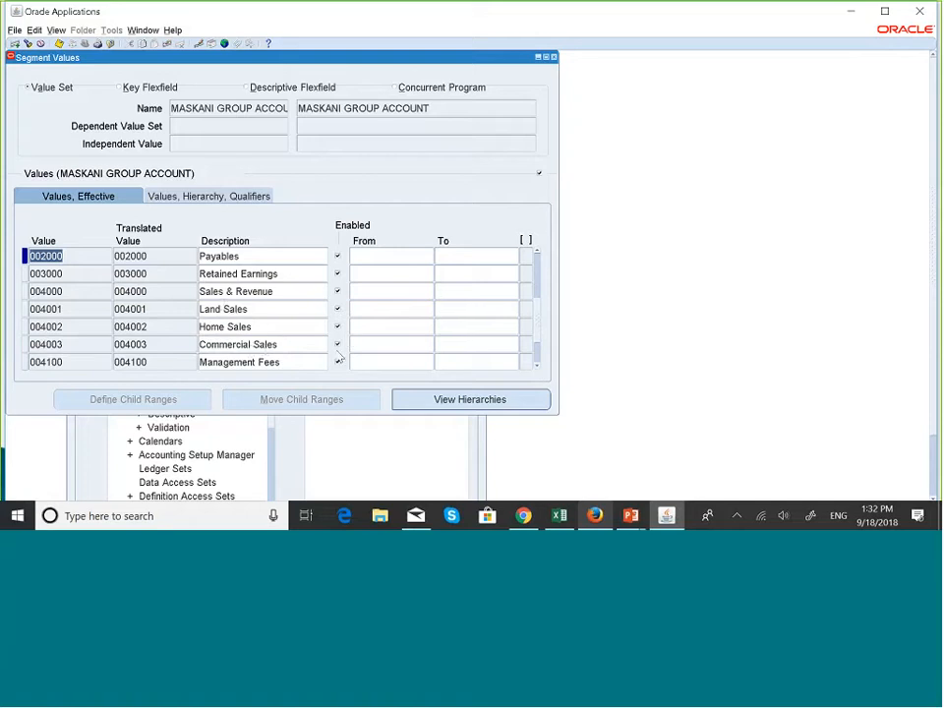
left_click(538, 370)
left_click(538, 370)
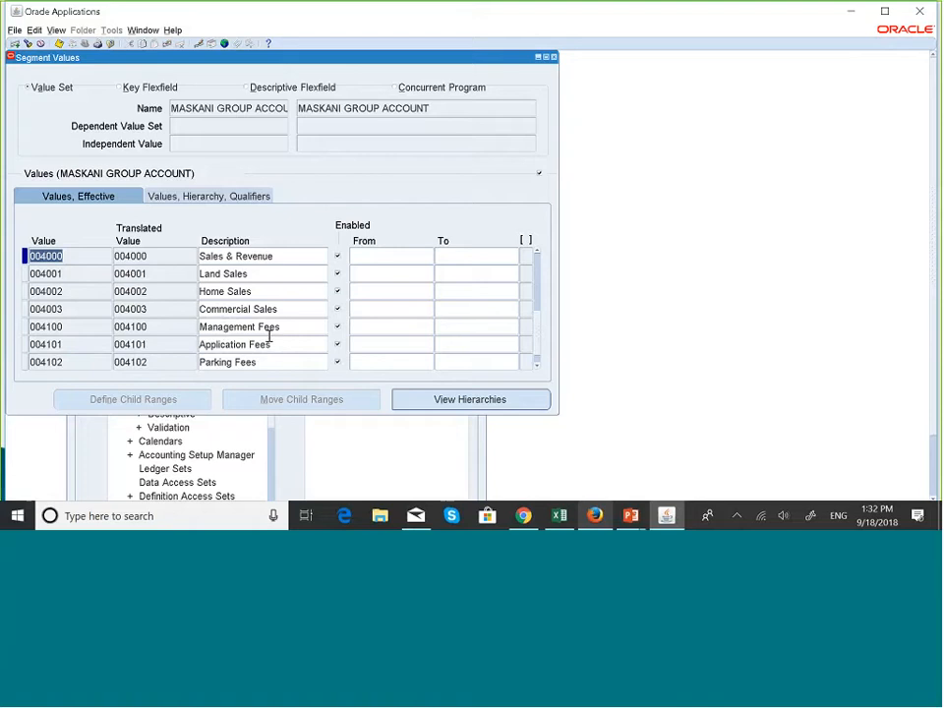
left_click(538, 367)
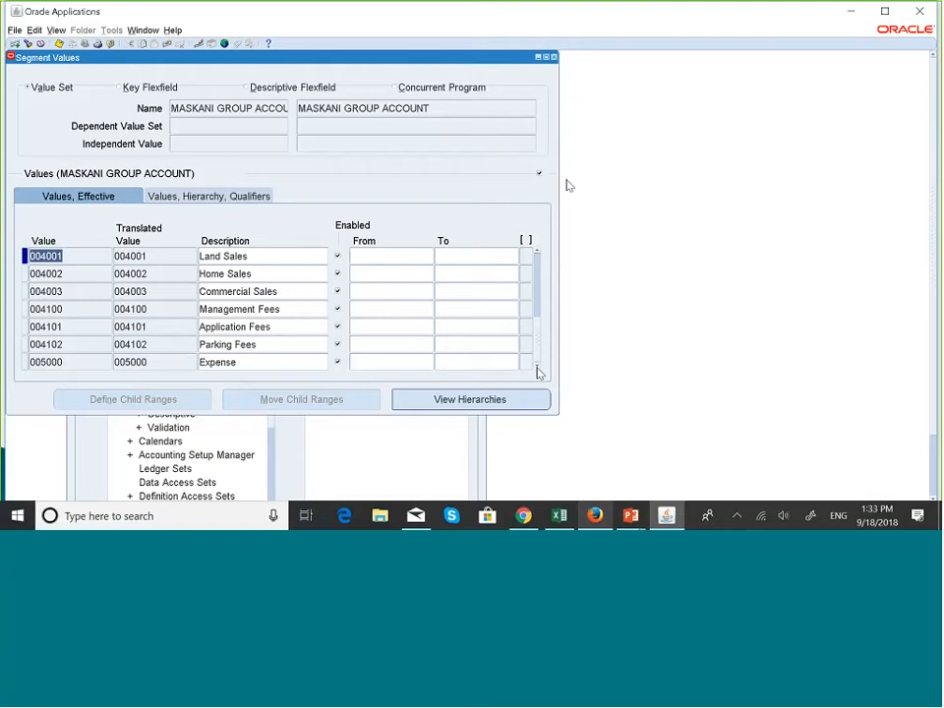
- Close the Segment Values form and open the Rules function for key flexfields
left_click(553, 57)
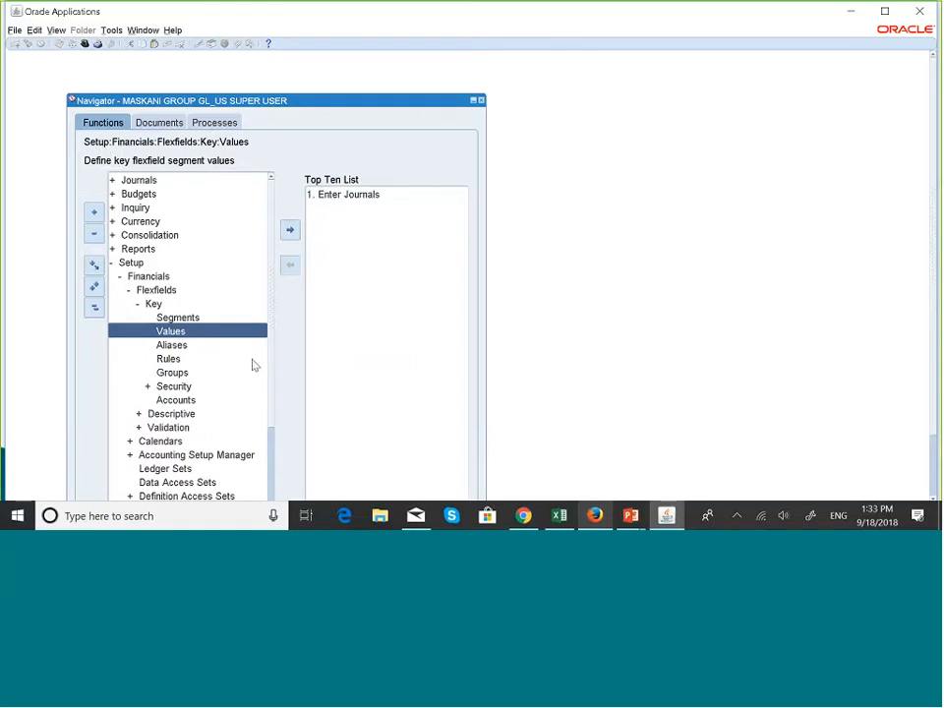
left_click(169, 360)
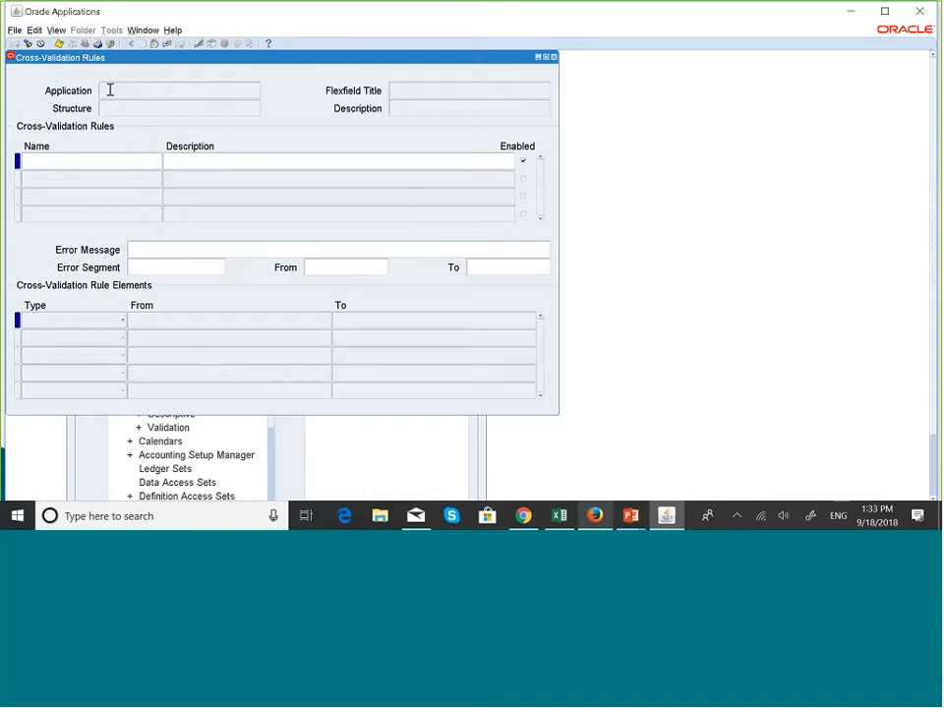
left_click(26, 45)
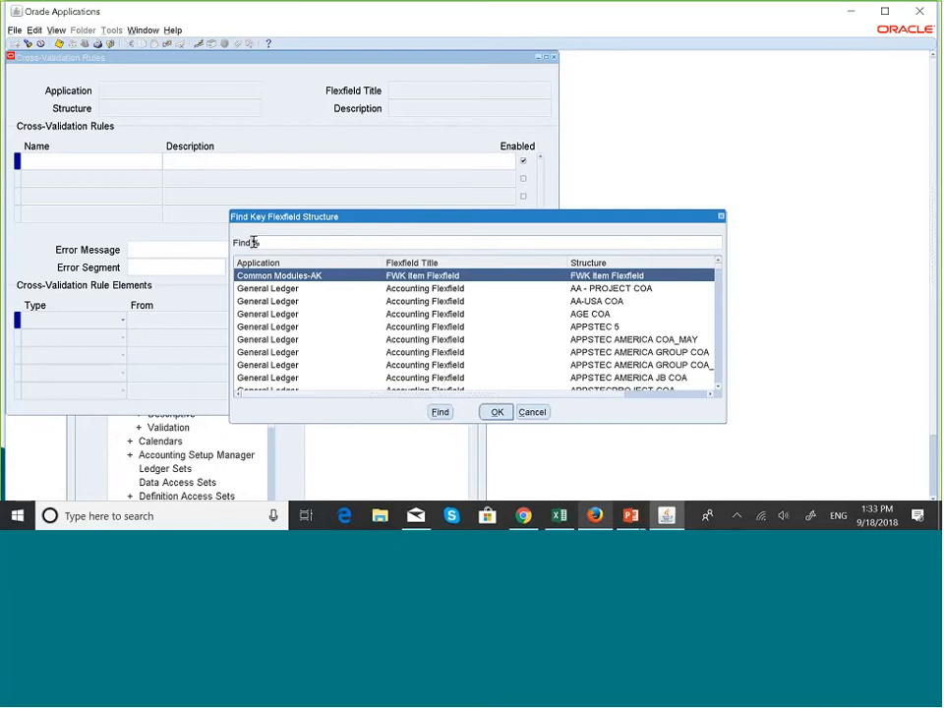
type("general%")
left_click(440, 411)
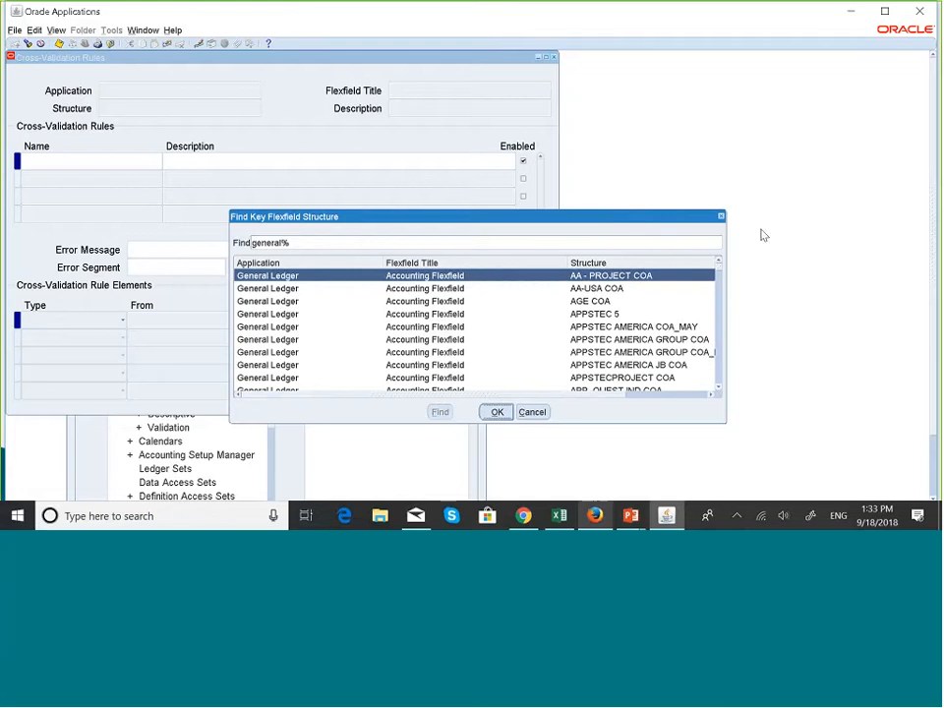
left_click(533, 412)
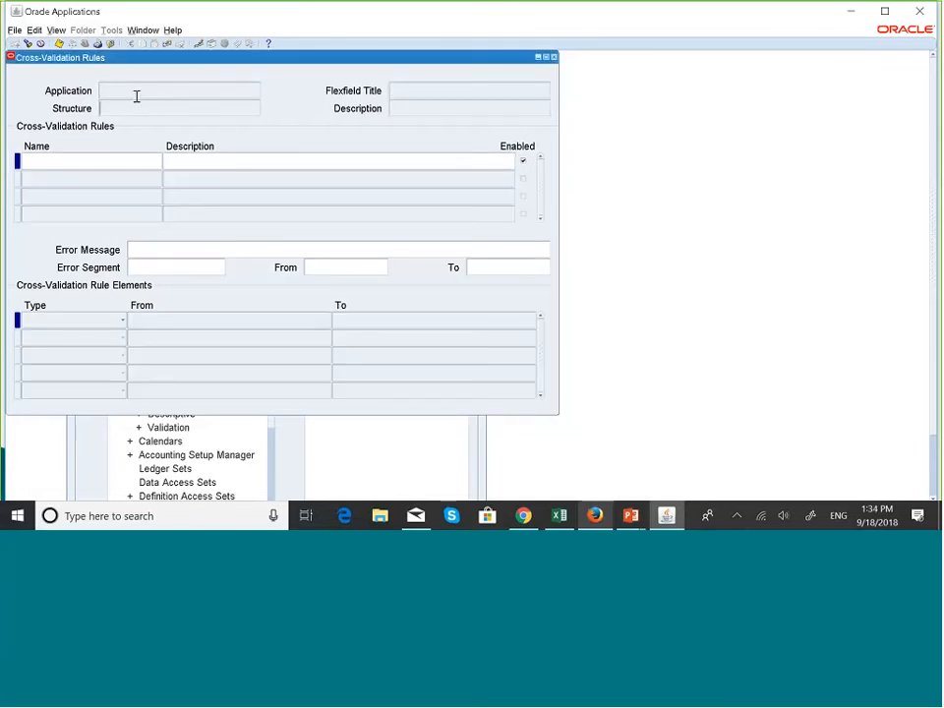
left_click(27, 44)
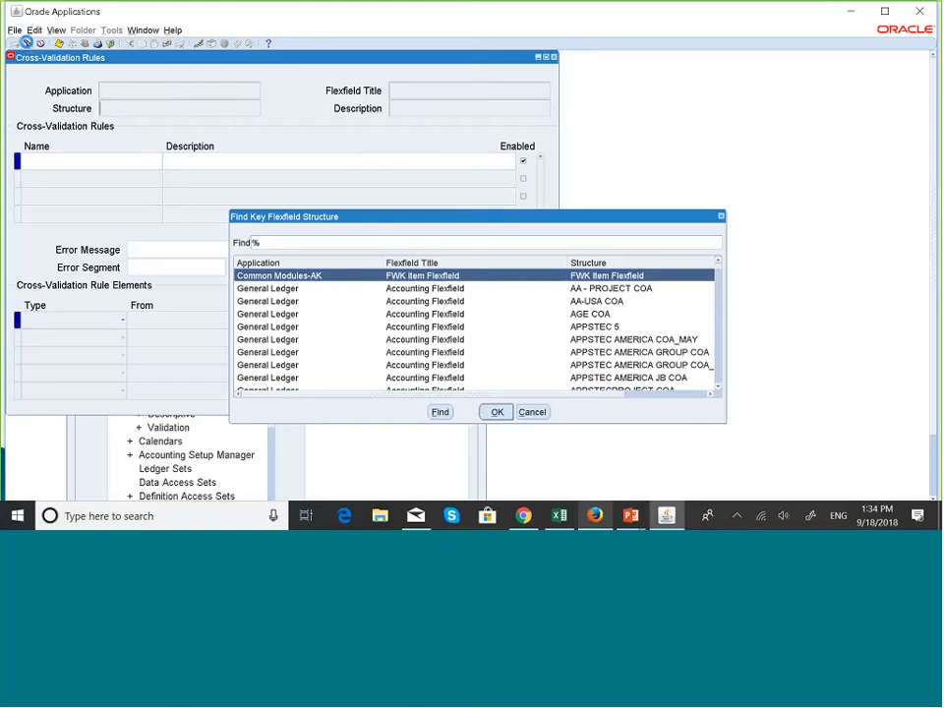
left_click(253, 242)
type("basic%")
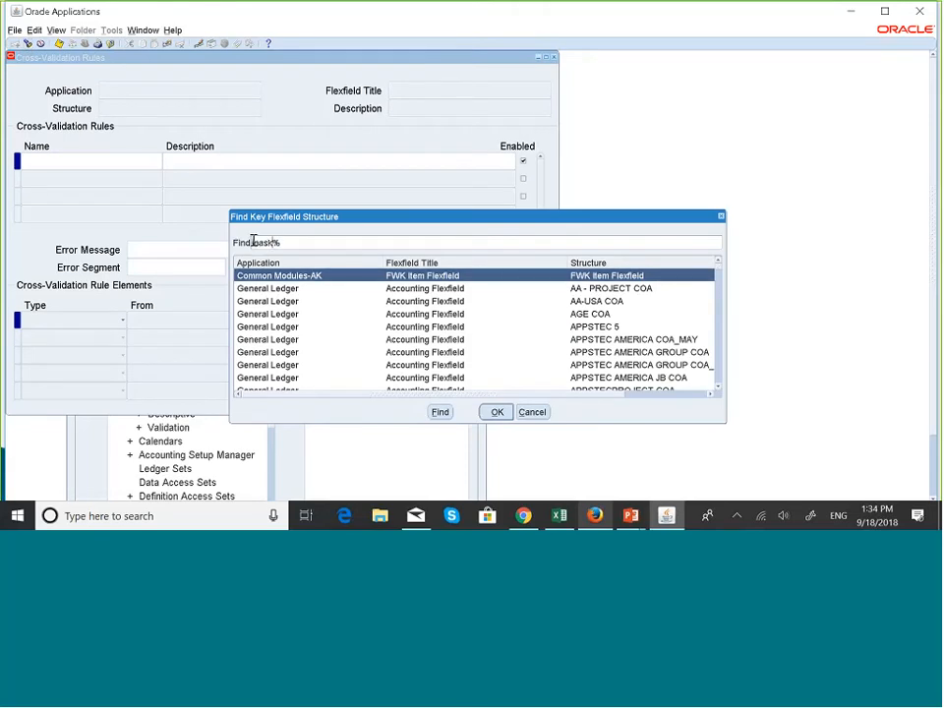
type("ani")
left_click(441, 411)
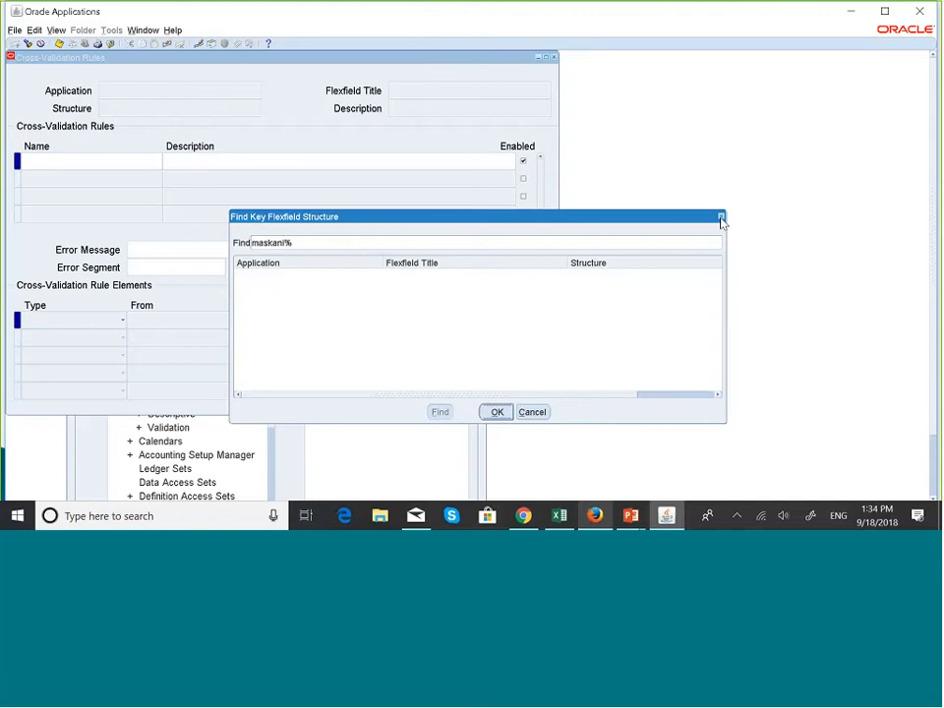
left_click(532, 412)
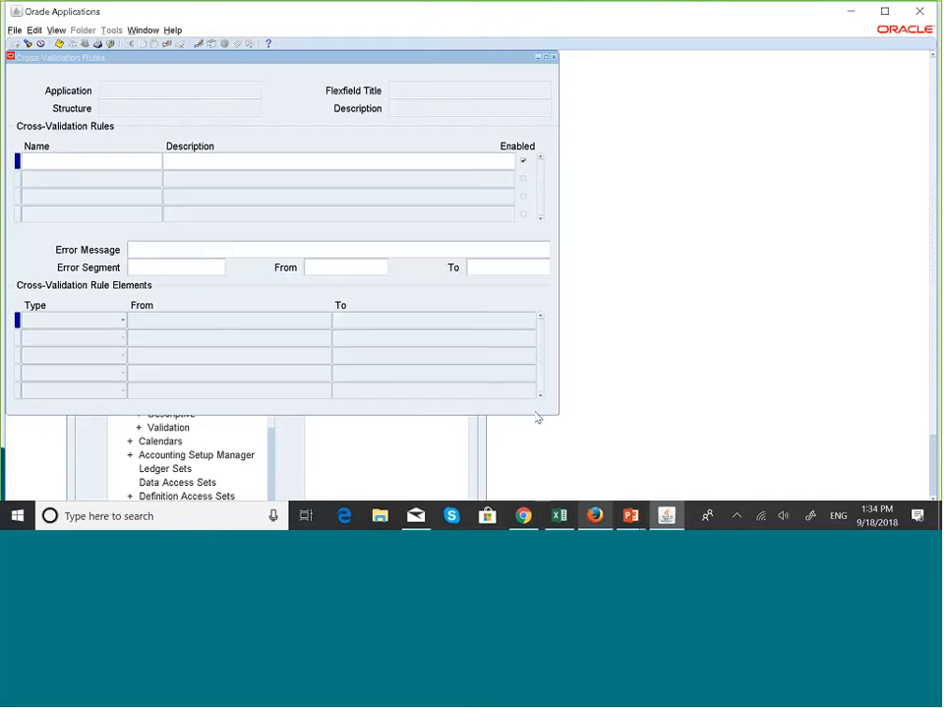
- Retrieve the General Ledger Accounting Flexfield structure MASKANI GROUP COA and start a new cross-validation rule for it
left_click(122, 88)
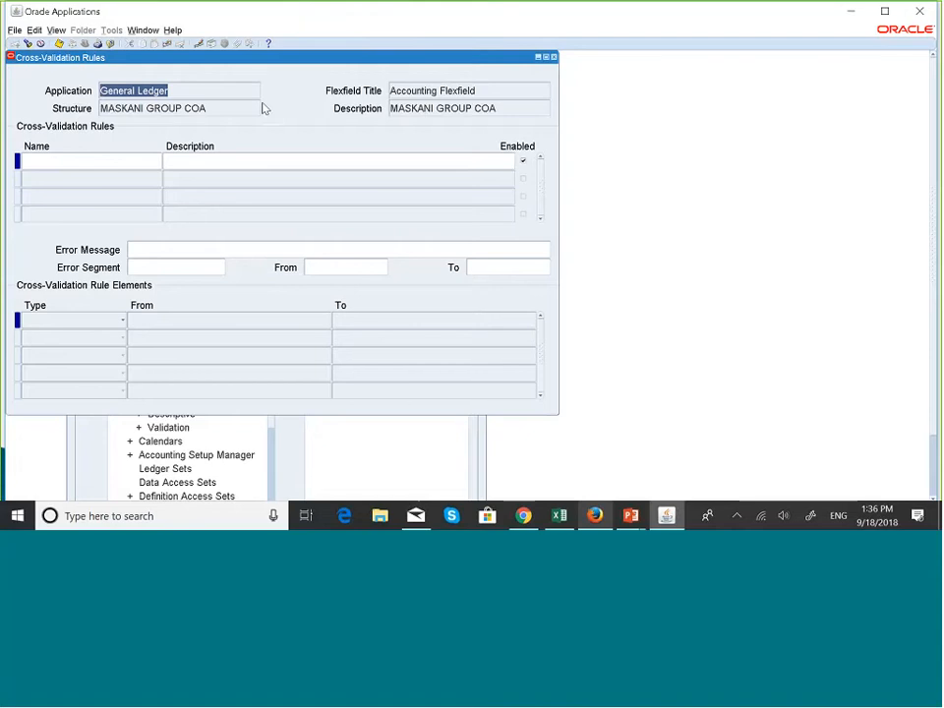
left_click(213, 93)
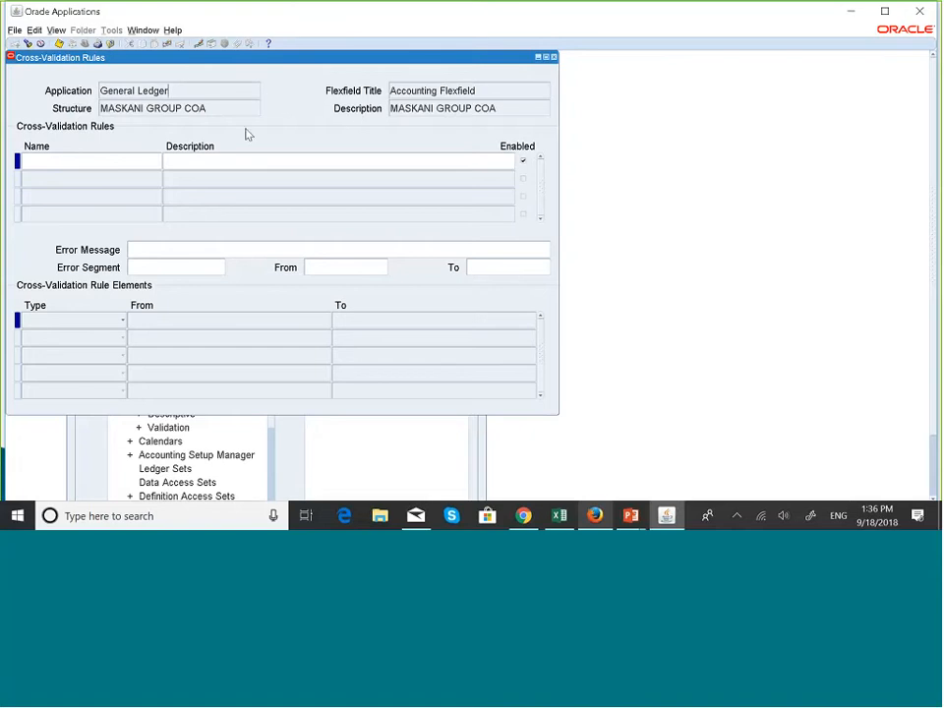
left_click(114, 159)
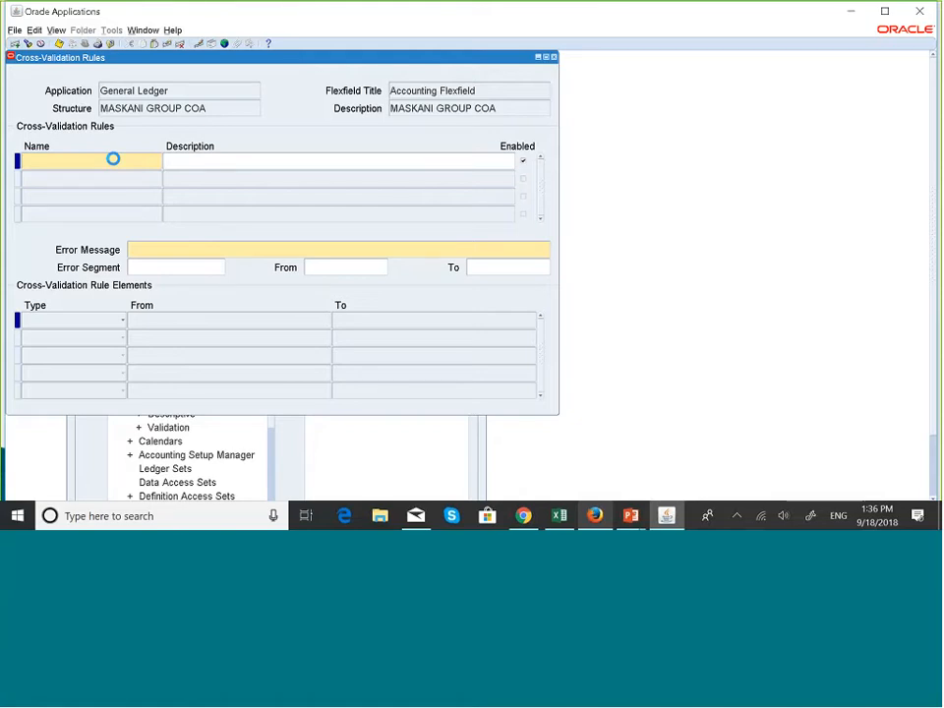
- Switch to the PowerPoint slide to review the 1300's accounts example for Company 001, and return to Oracle Applications
key("super+Tab")
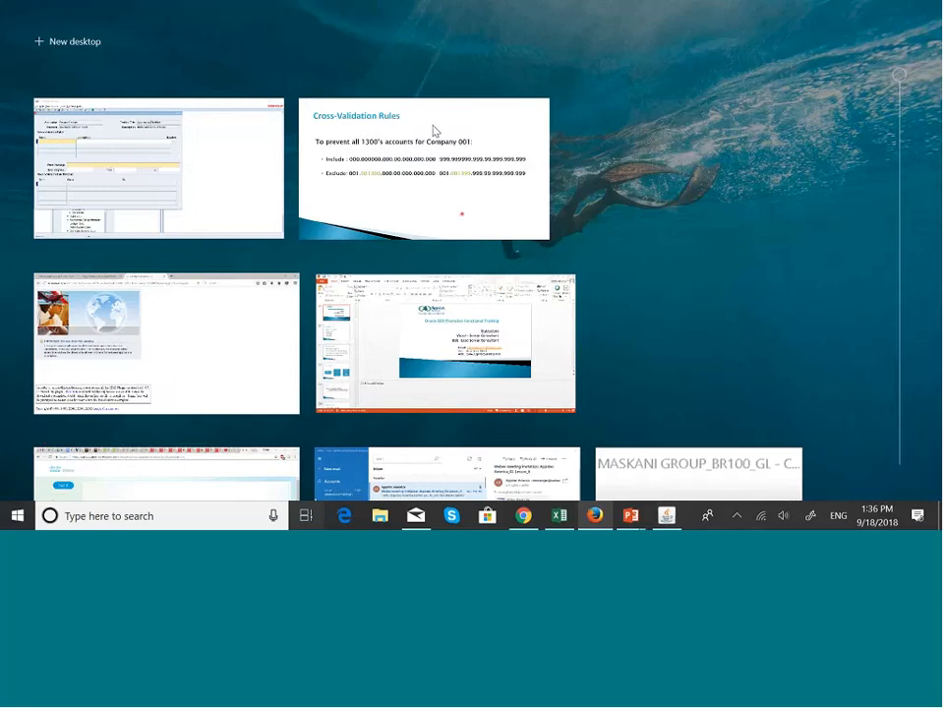
left_click(399, 157)
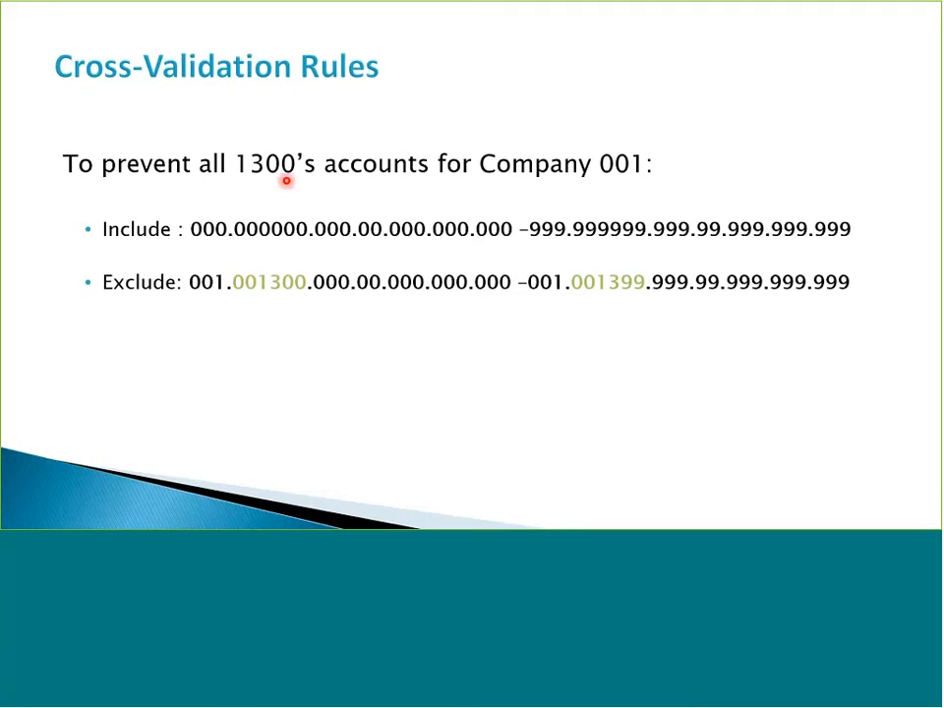
key("super")
key("super+Tab")
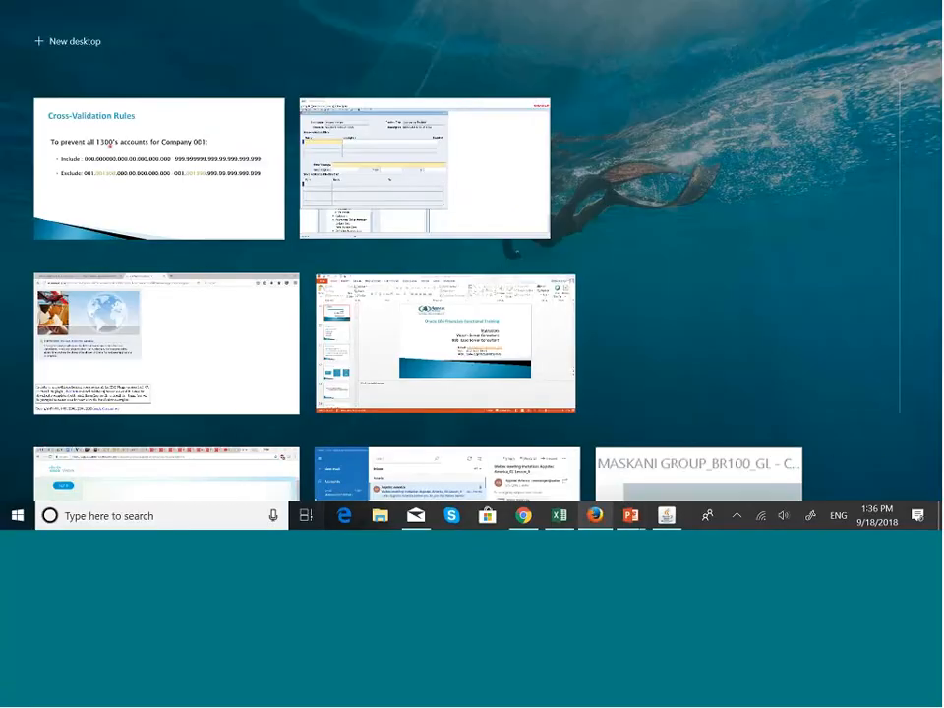
left_click(379, 167)
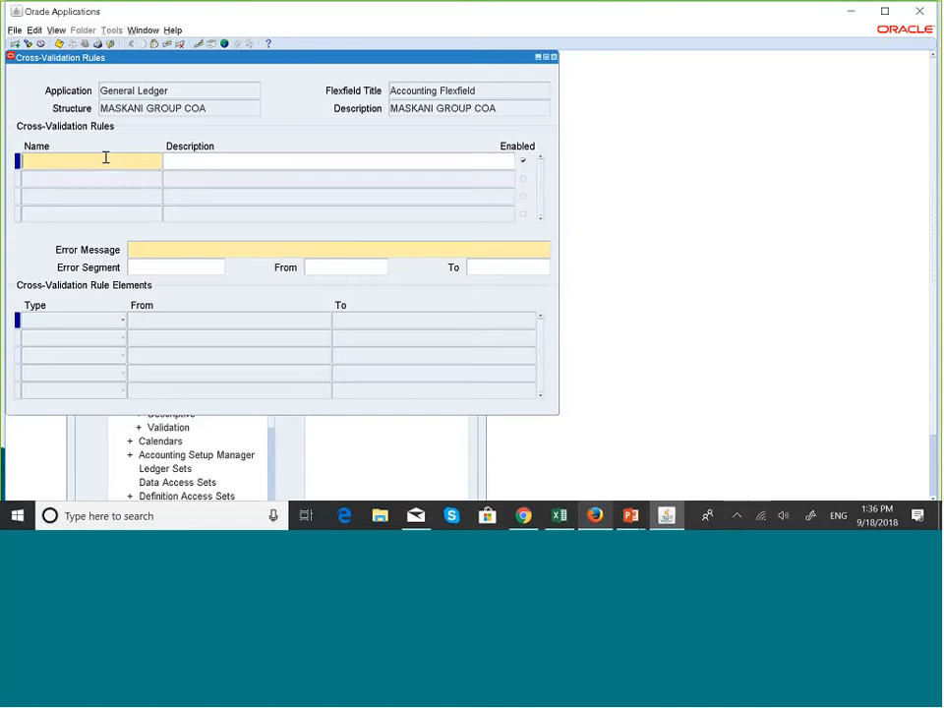
- Name the new cross-validation rule "COMP 001, 1300", with COMP in capitals
key("Caps_Lock")
type("C")
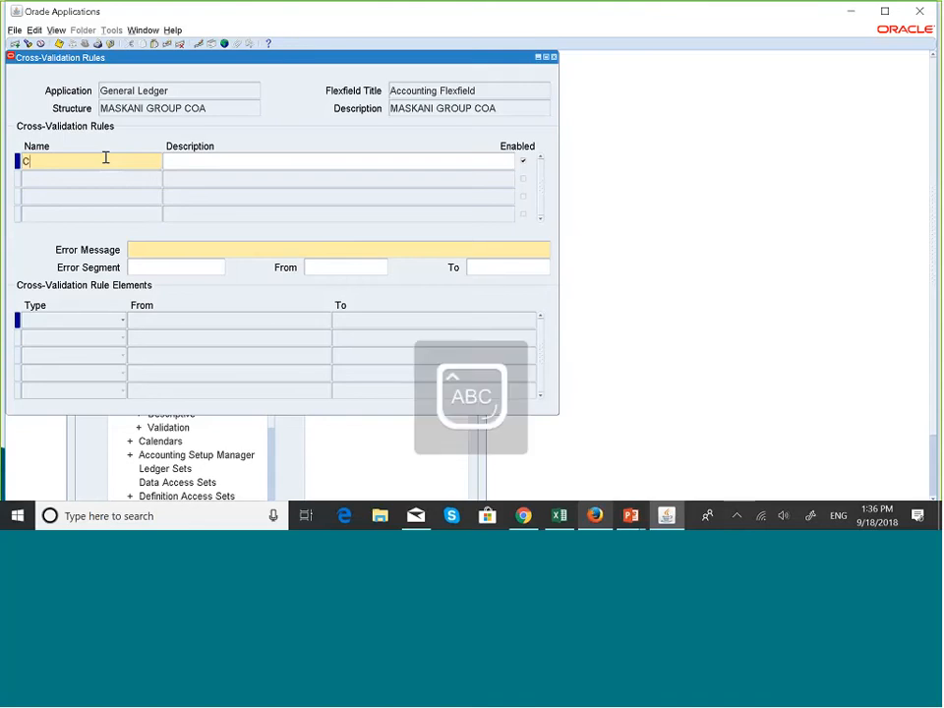
key("BackSpace")
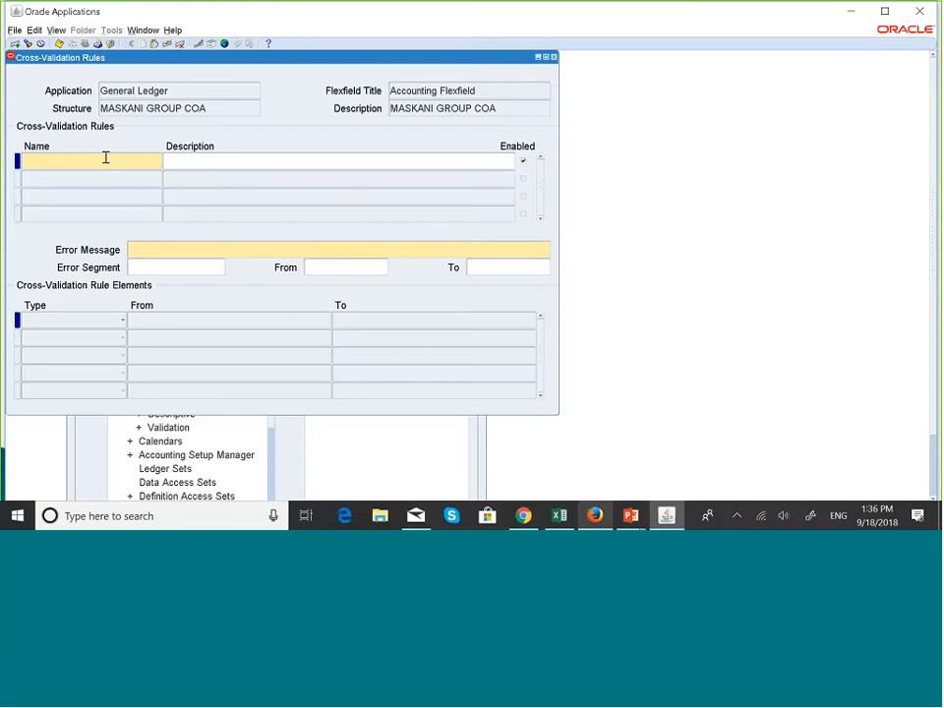
key("Caps_Lock")
type("comp")
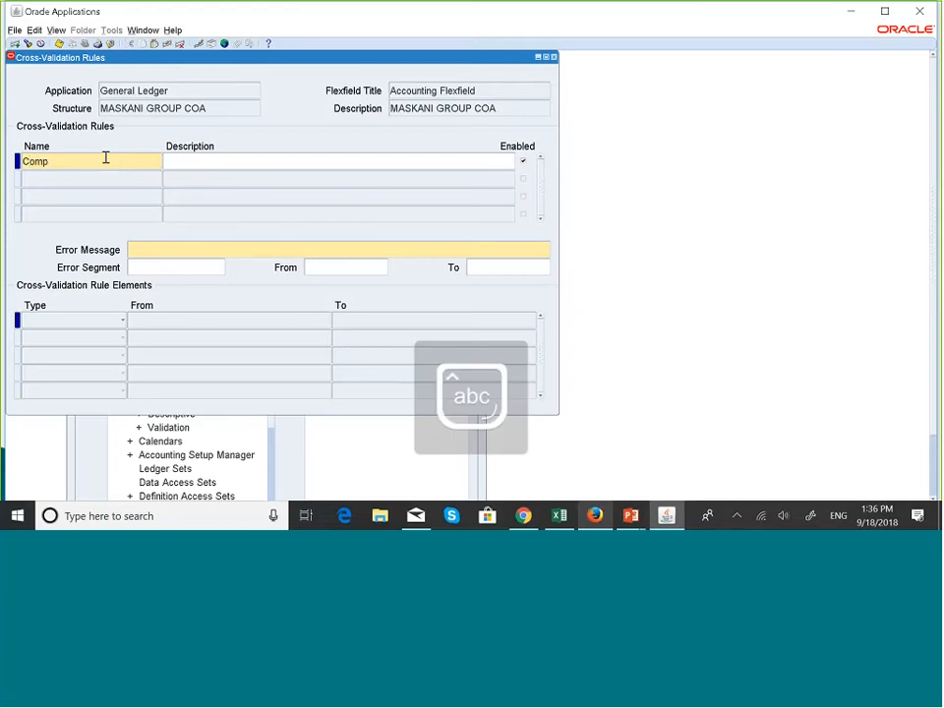
type(" 00")
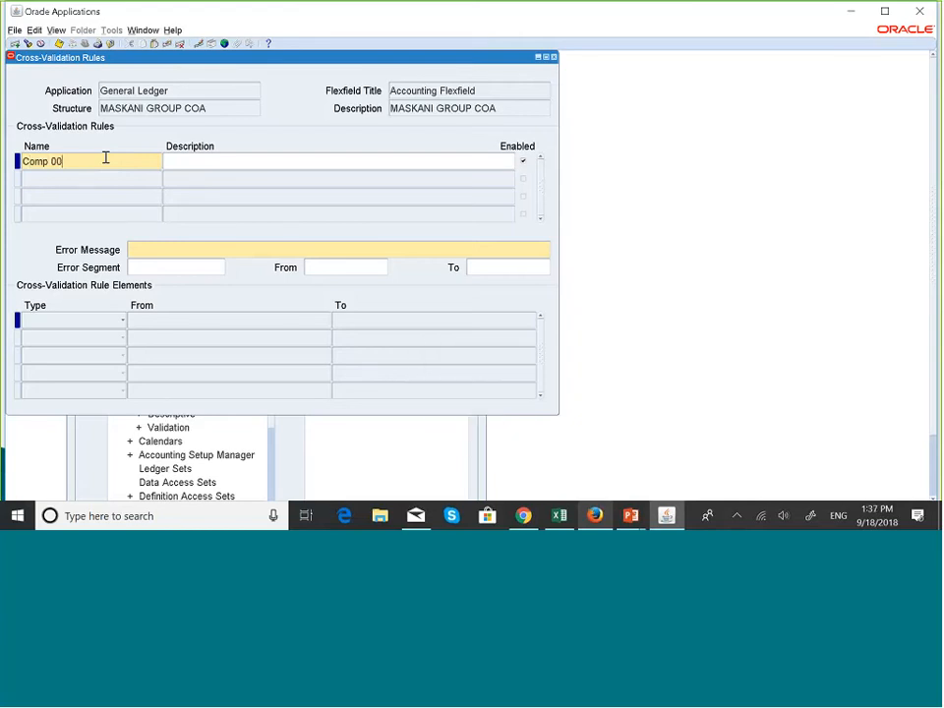
type("1 . 1300")
key("BackSpace")
key("BackSpace")
key("BackSpace")
key("BackSpace")
key("BackSpace")
key("BackSpace")
key("BackSpace")
key("BackSpace")
key("BackSpace")
key("BackSpace")
key("BackSpace")
key("BackSpace")
key("BackSpace")
key("Caps_Lock")
type("OMP ")
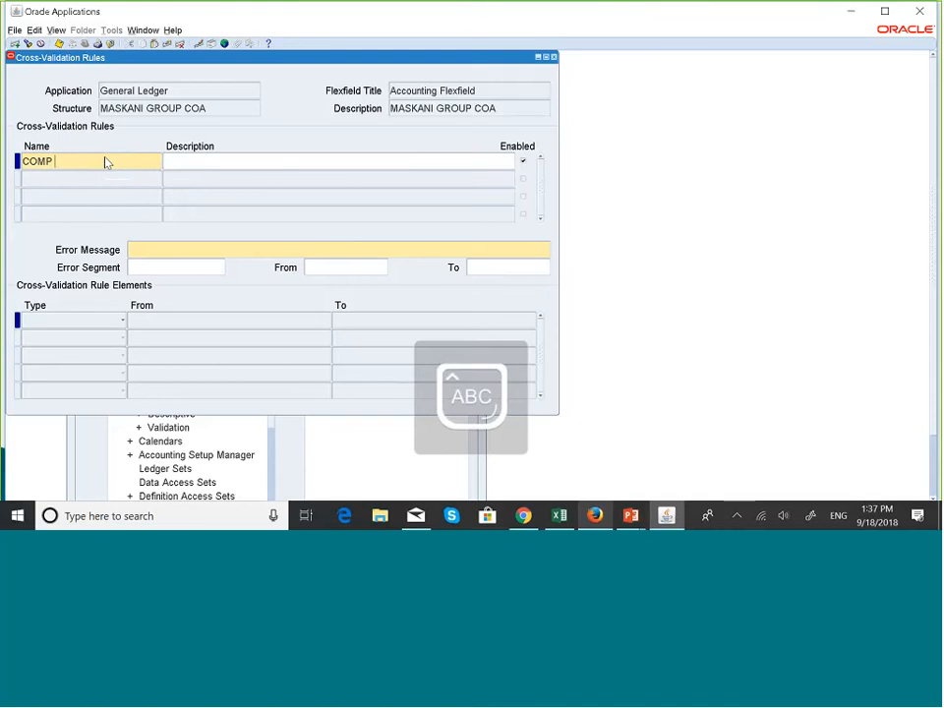
type("001.")
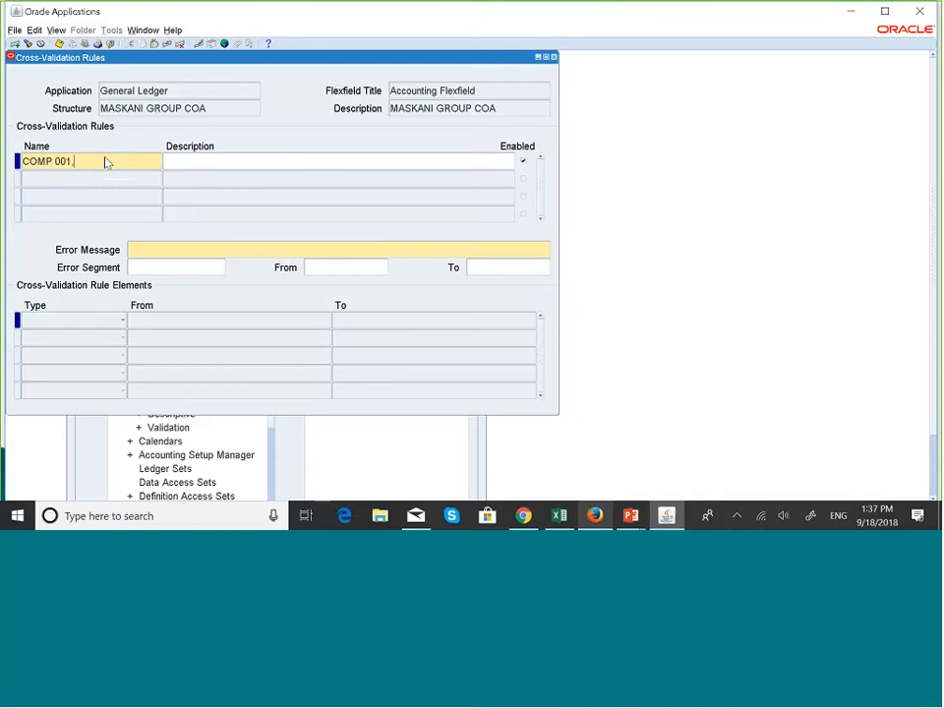
type(" 1300")
- Enter the new rule's description, stating that company 001 cannot use accounts 1300-1399
left_click(198, 161)
key("Caps_Lock")
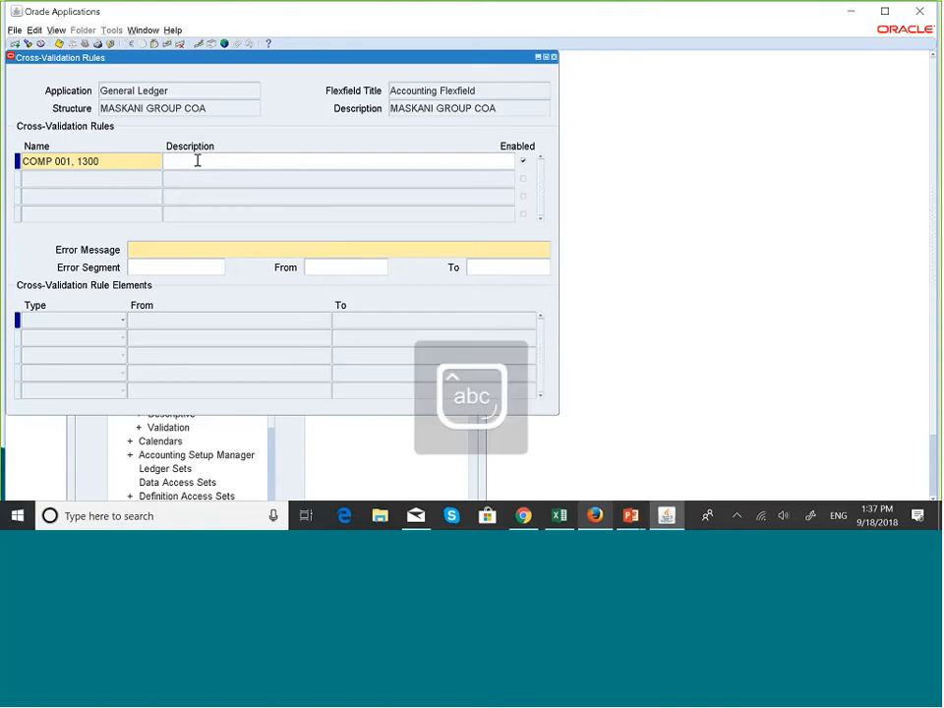
type("Prevent")
key("BackSpace")
key("BackSpace")
key("BackSpace")
key("BackSpace")
key("BackSpace")
key("BackSpace")
key("BackSpace")
key("Caps_Lock")
type("Com")
key("Caps_Lock")
type("po")
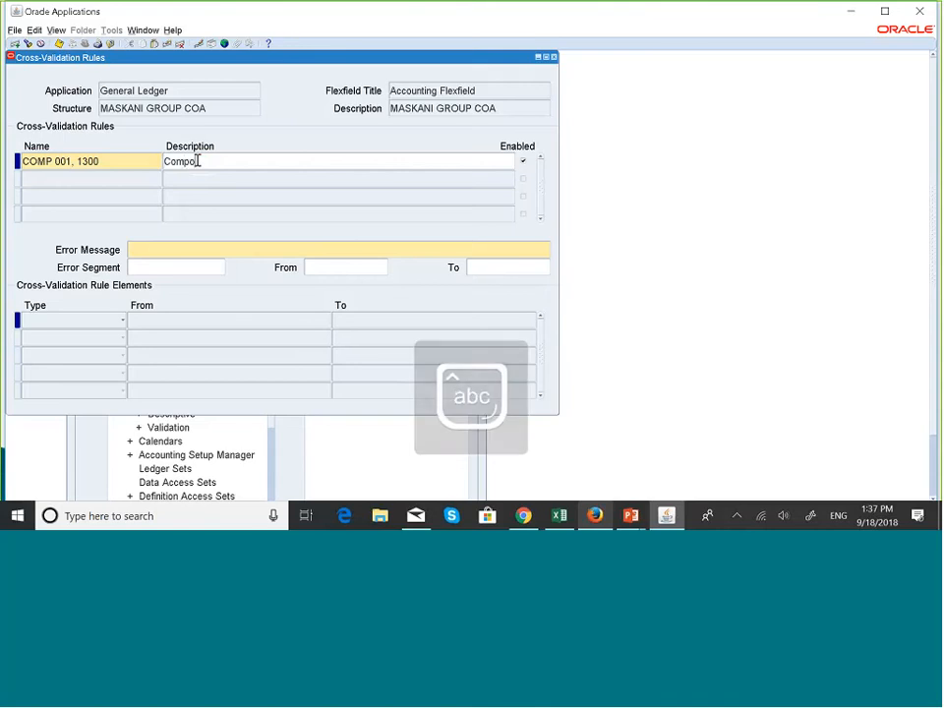
type("ny 001")
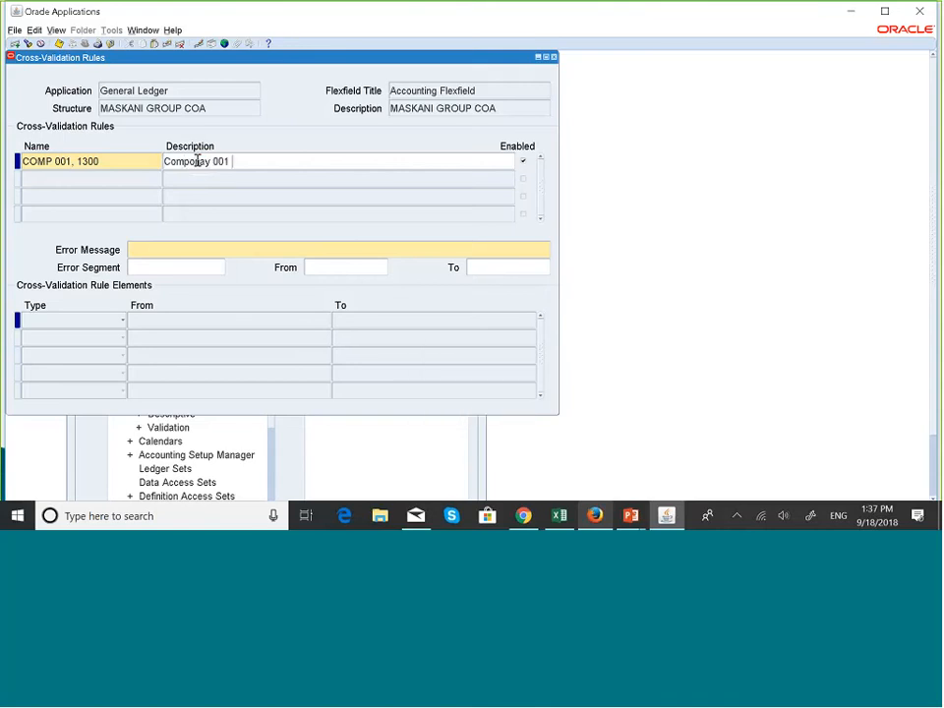
type(" cannot use")
key("Caps_Lock")
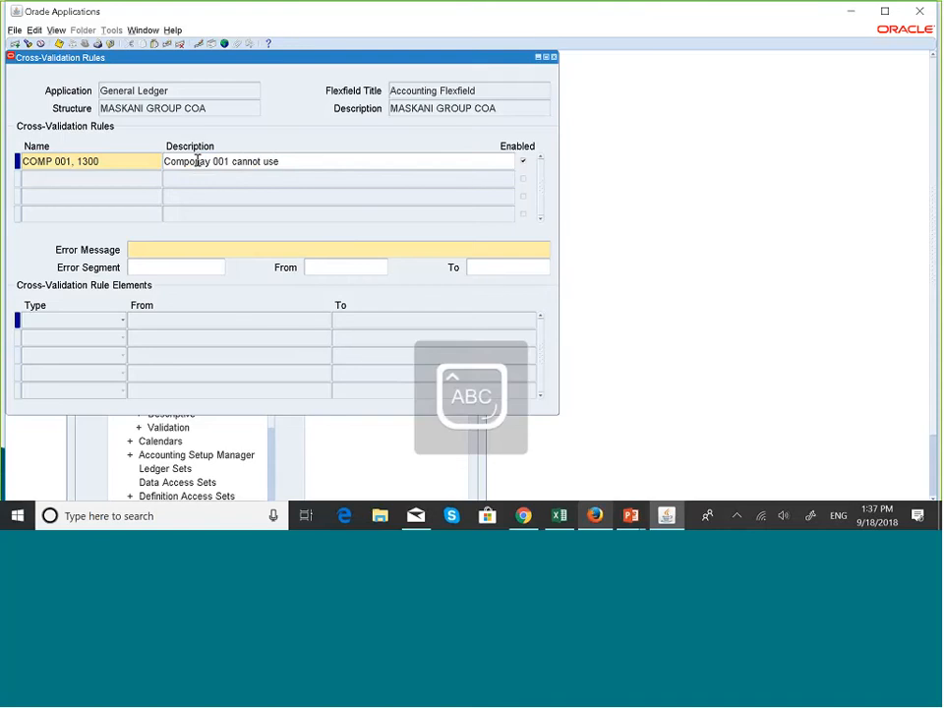
key("Caps_Lock")
type("accounts 13")
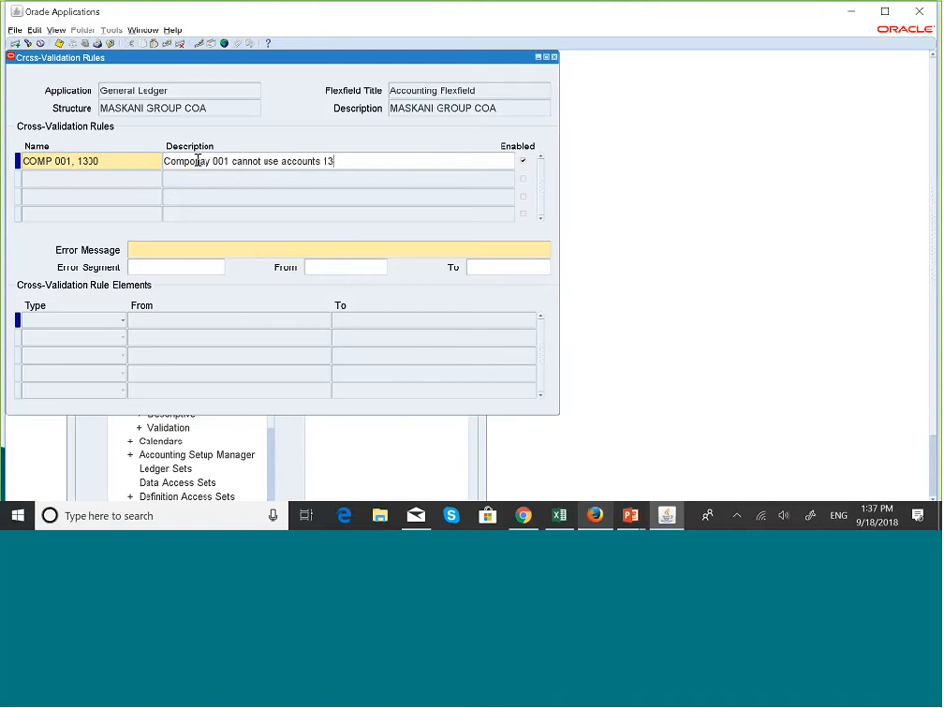
type("00")
type("-")
type("1")
type("300")
key("BackSpace")
key("BackSpace")
type("99")
- Correct the misspelled first word of the rule's description to "Company"
left_click(164, 251)
left_click(197, 162)
left_click(197, 161)
left_click(212, 162)
key("BackSpace")
key("BackSpace")
key("BackSpace")
key("BackSpace")
type("an")
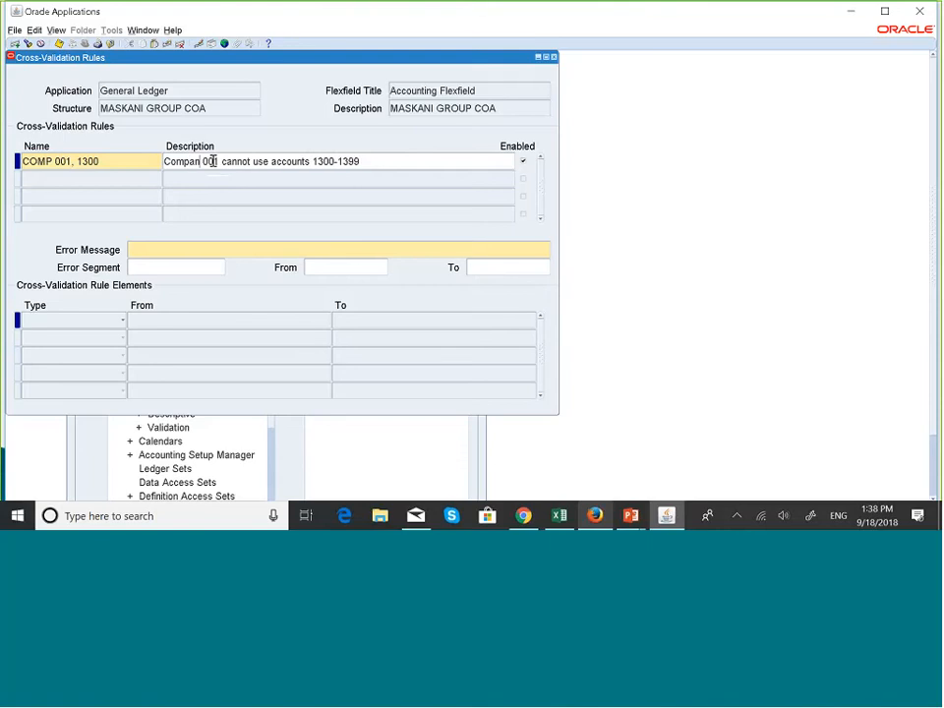
type("y")
- Copy the full rule description "Company 001 cannot use accounts 1300-1399" into the rule's error message
left_click(364, 160)
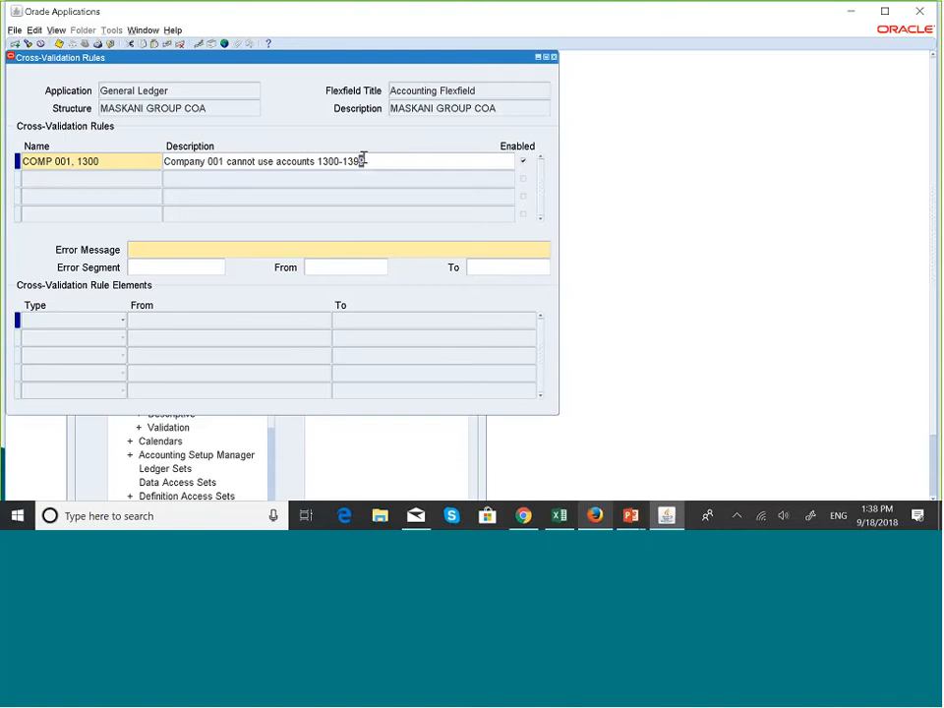
left_click_drag(363, 160, 163, 160)
key("ctrl+c")
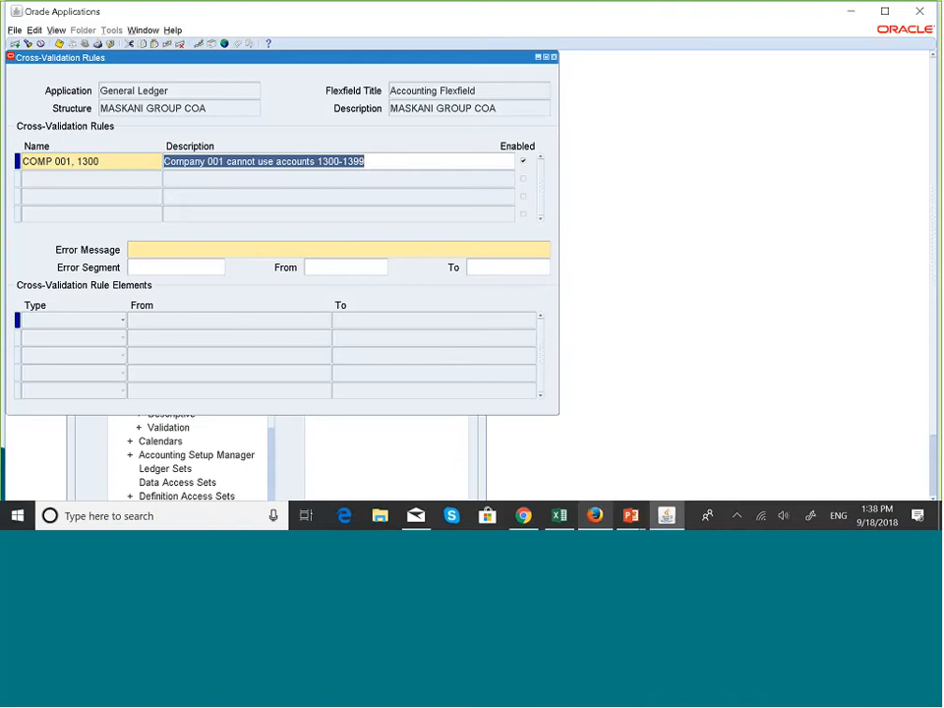
left_click(276, 248)
key("ctrl+v")
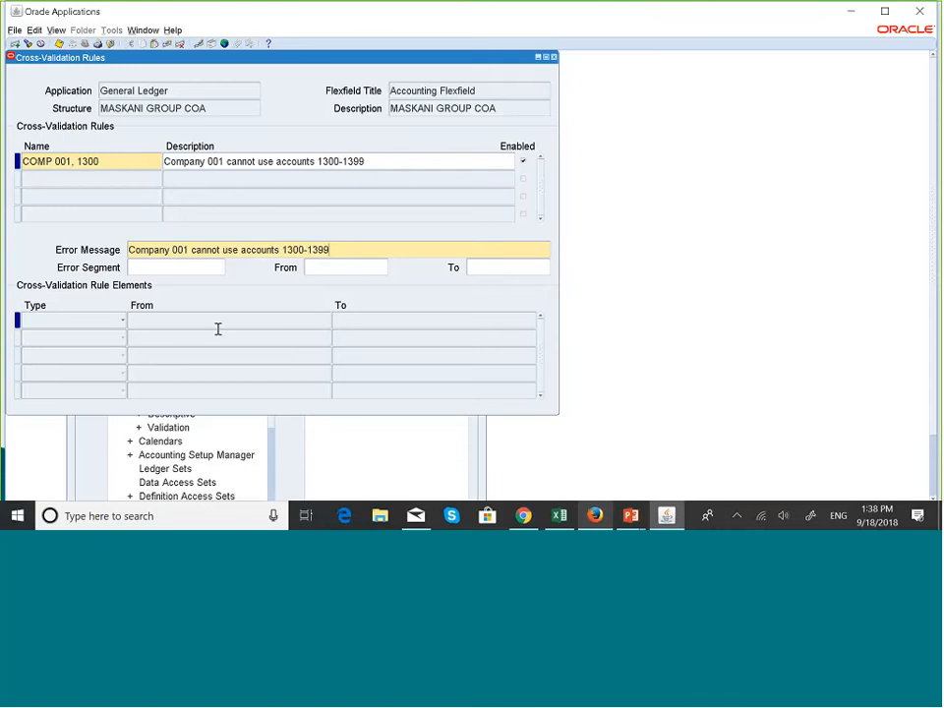
- Set the rule's error segment to ACCOUNT and look at the From date calendar without choosing a date
left_click(183, 268)
left_click(223, 269)
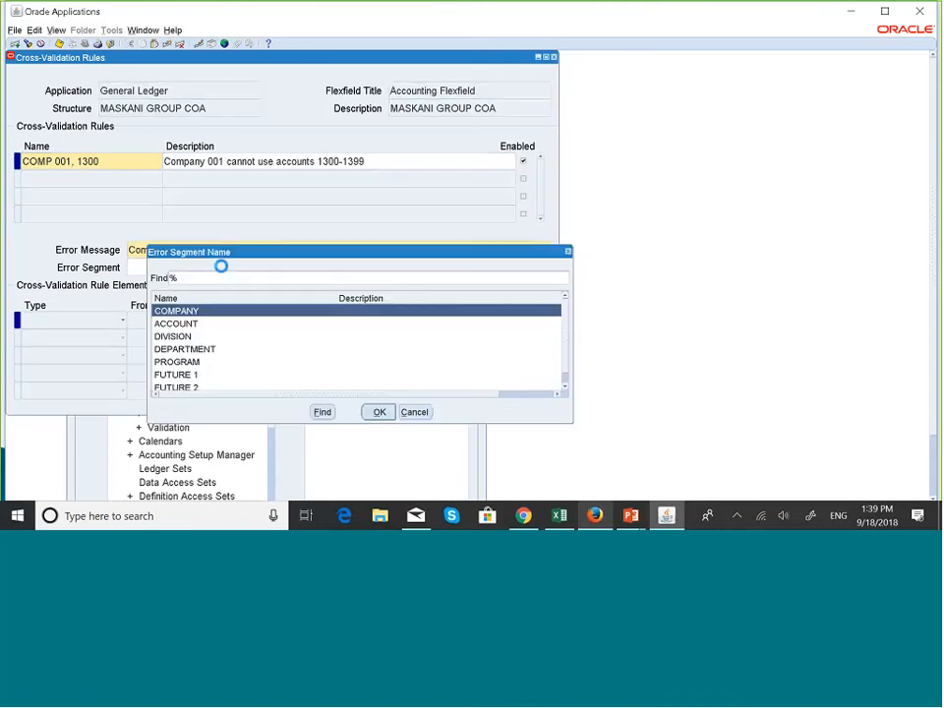
left_click(197, 324)
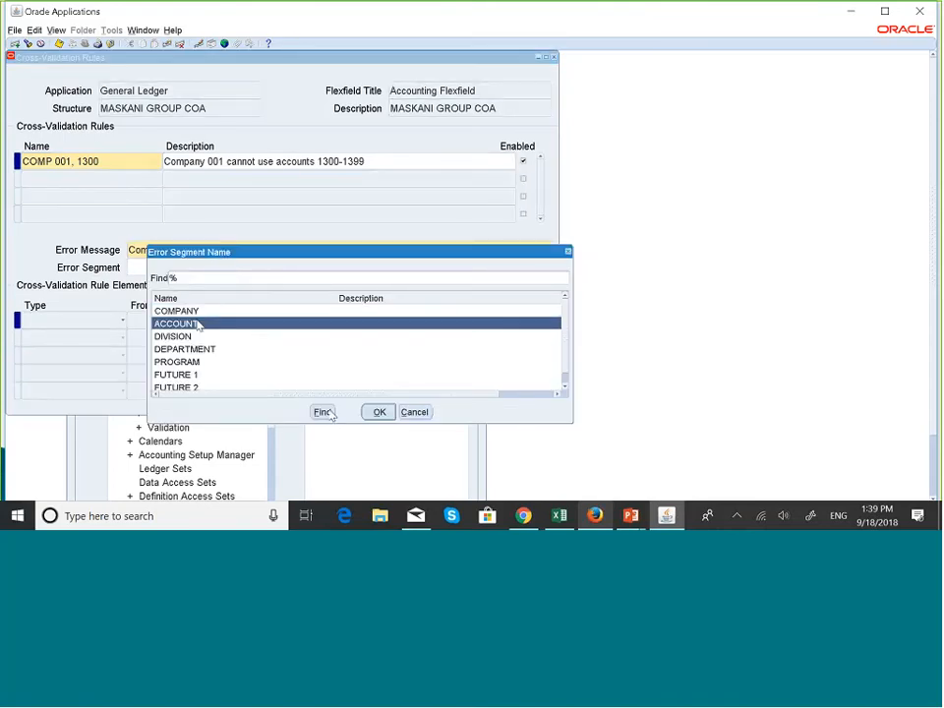
left_click(379, 413)
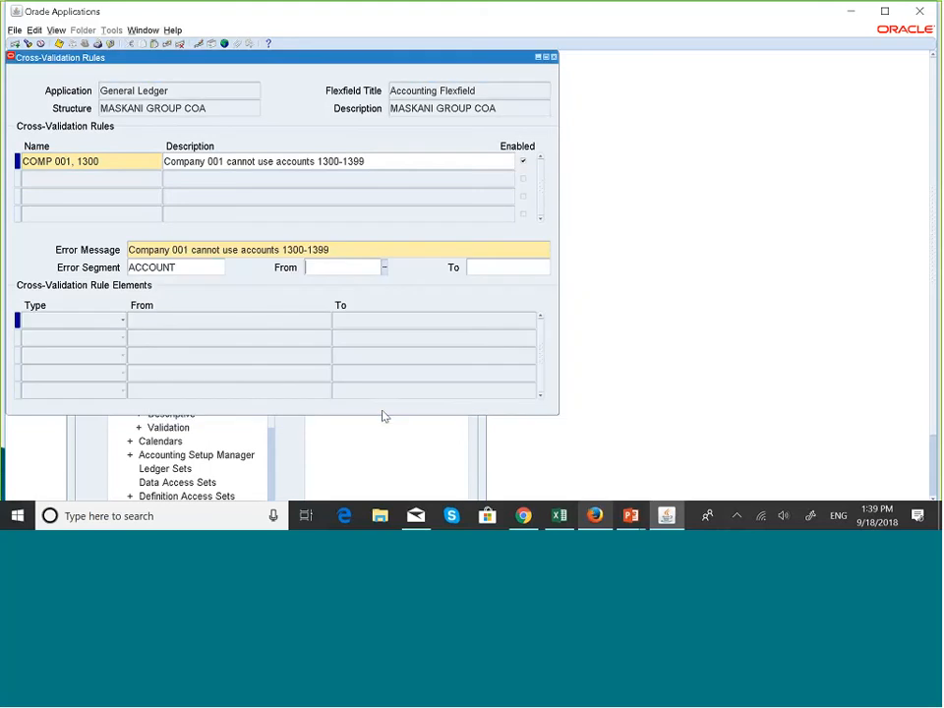
left_click(385, 269)
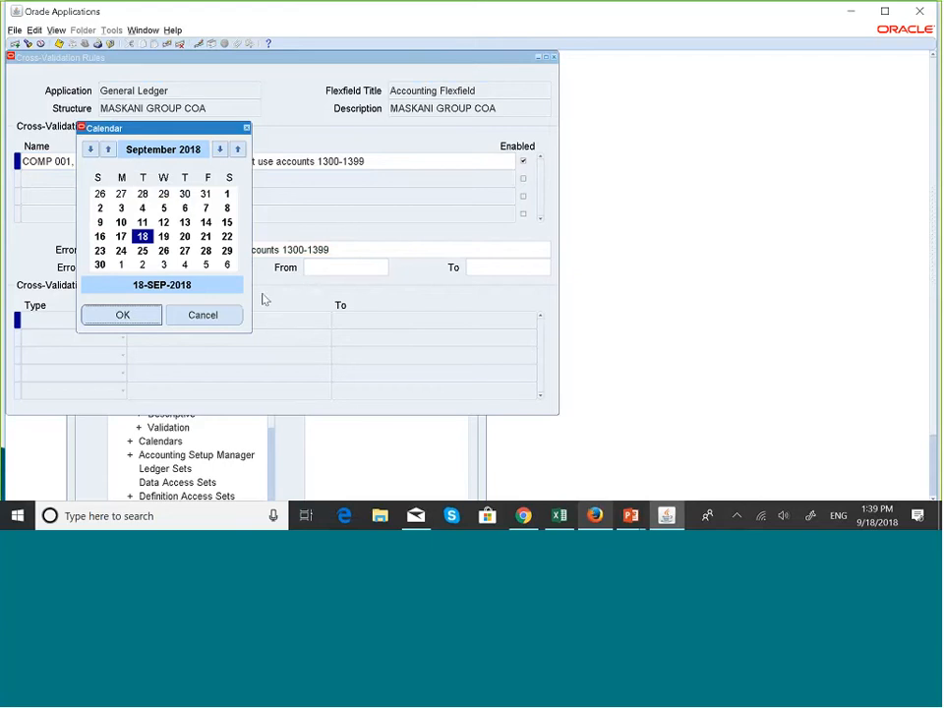
left_click(225, 317)
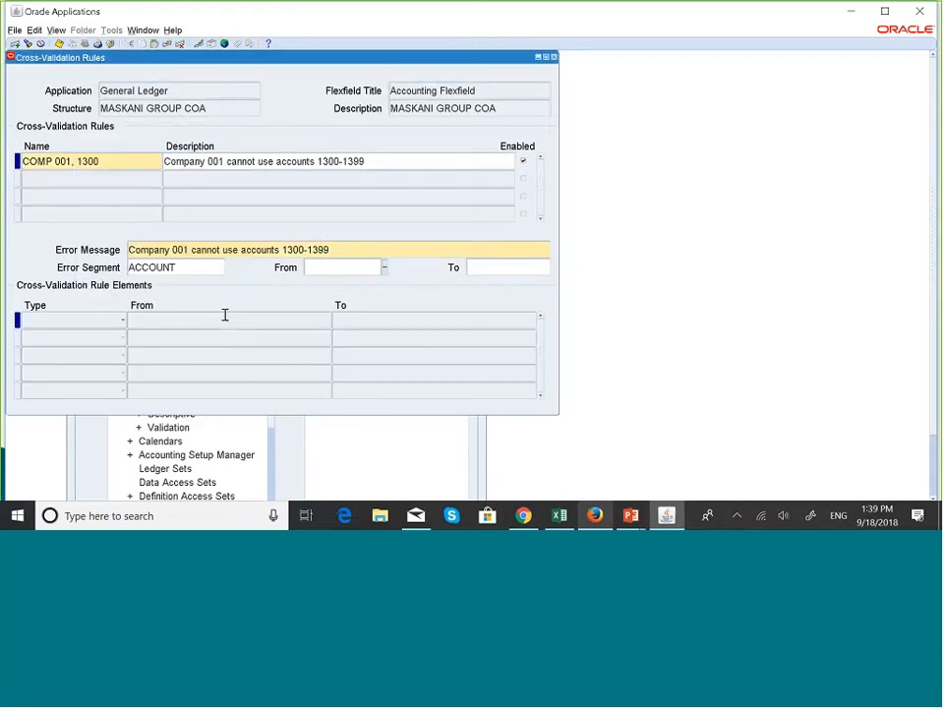
- Add a first rule element of type Include and open its segment range entry
left_click(114, 328)
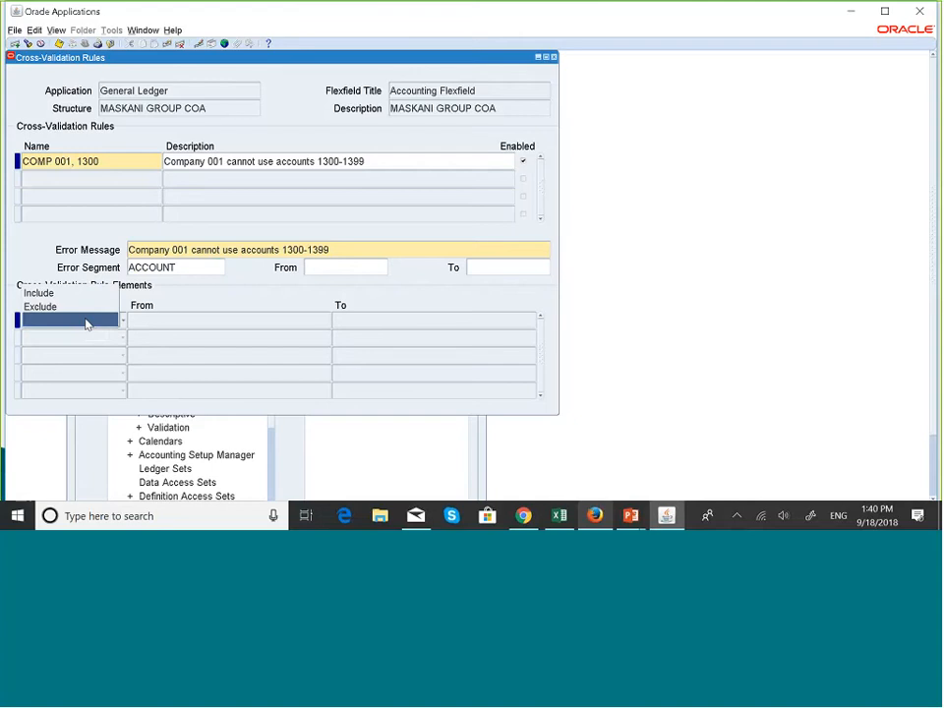
left_click(39, 293)
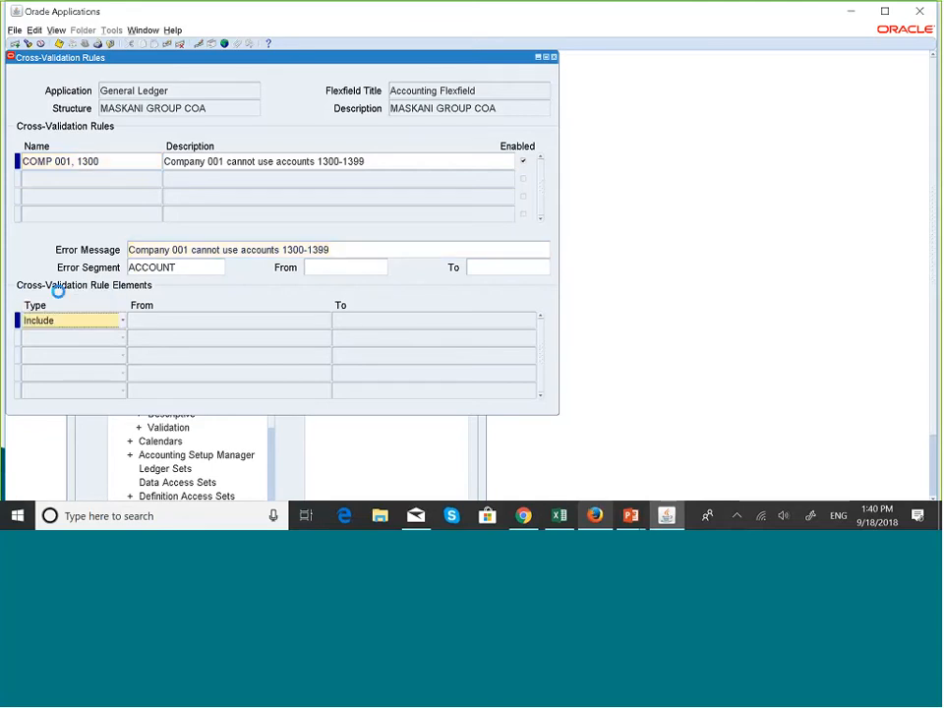
left_click(95, 322)
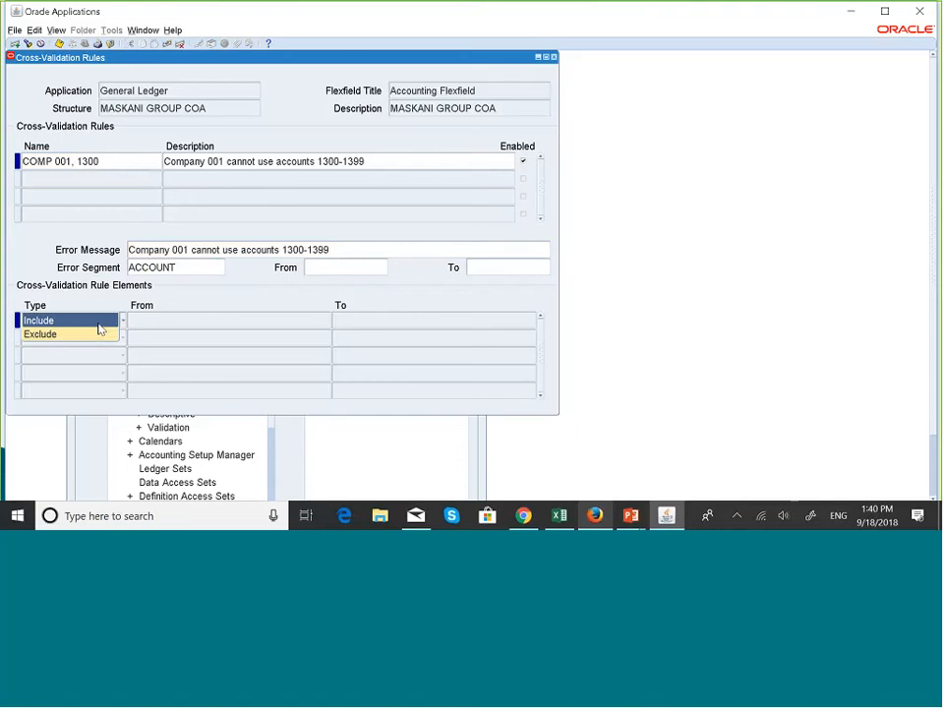
left_click(97, 323)
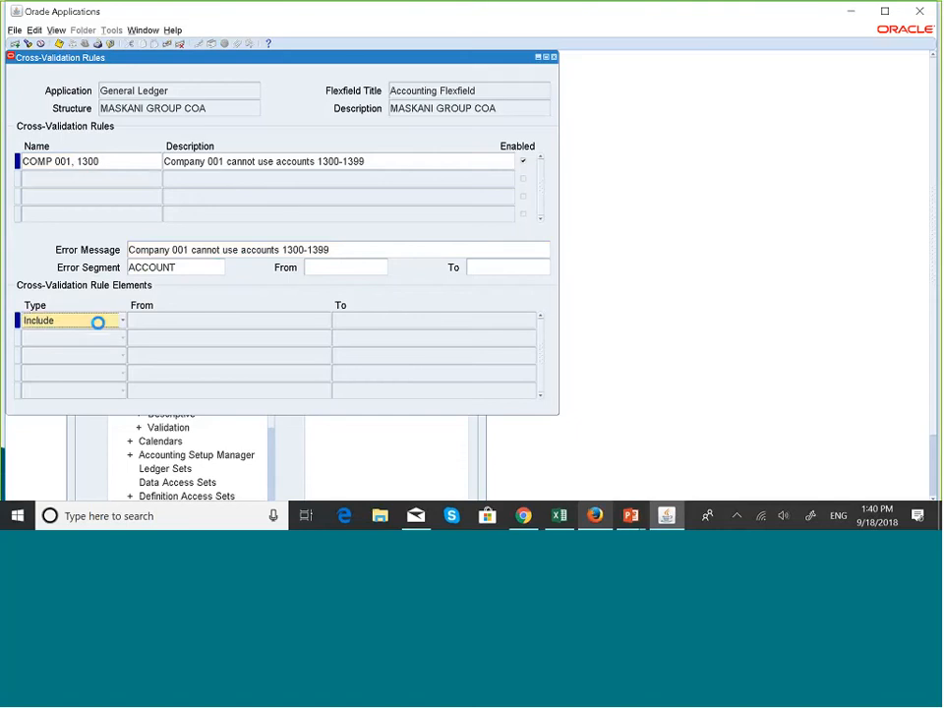
left_click(149, 324)
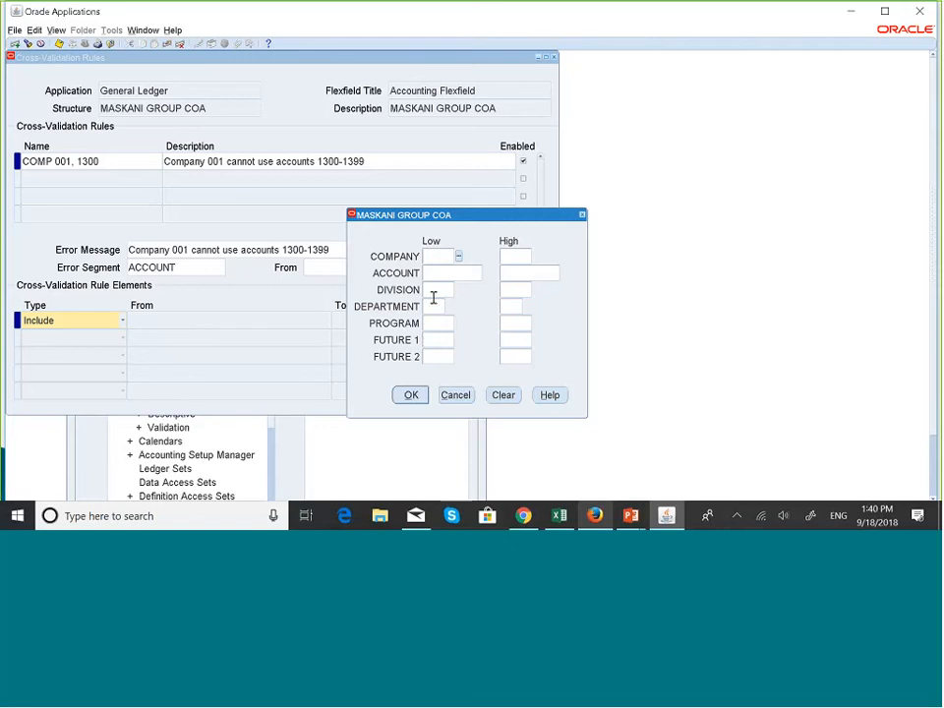
- Switch to the PowerPoint slide to check the include and exclude ranges, and return to Oracle Applications
key("super+Tab")
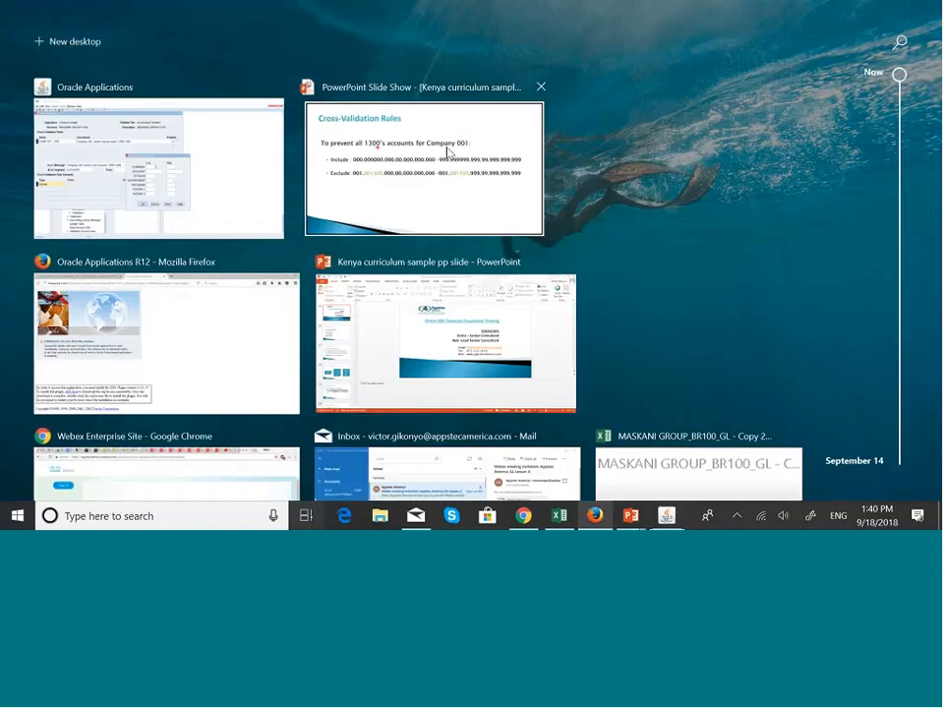
left_click(446, 149)
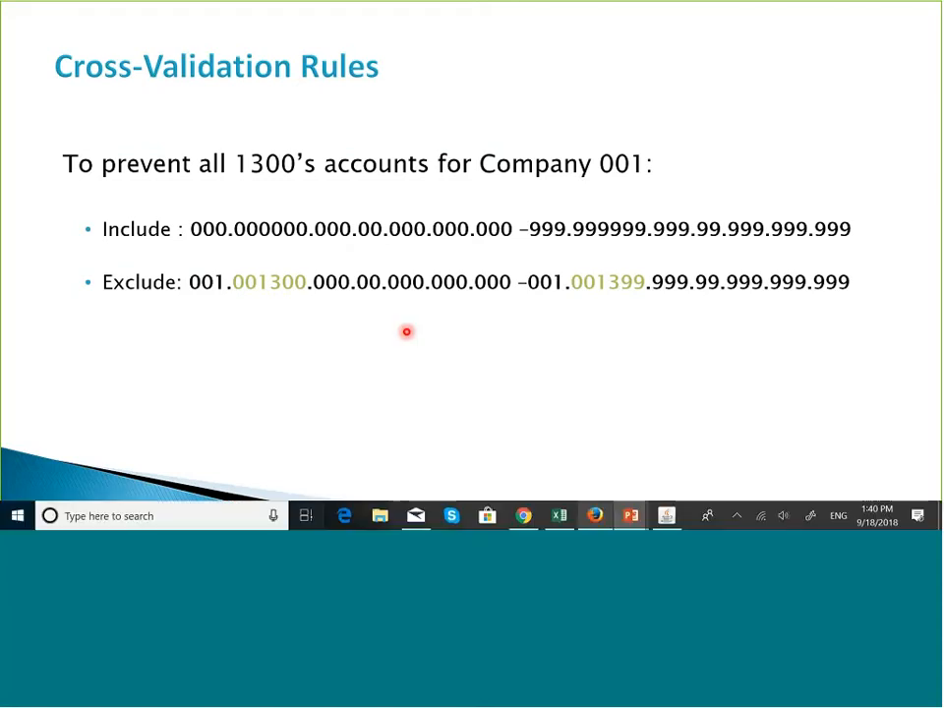
key("super+Tab")
left_click(377, 169)
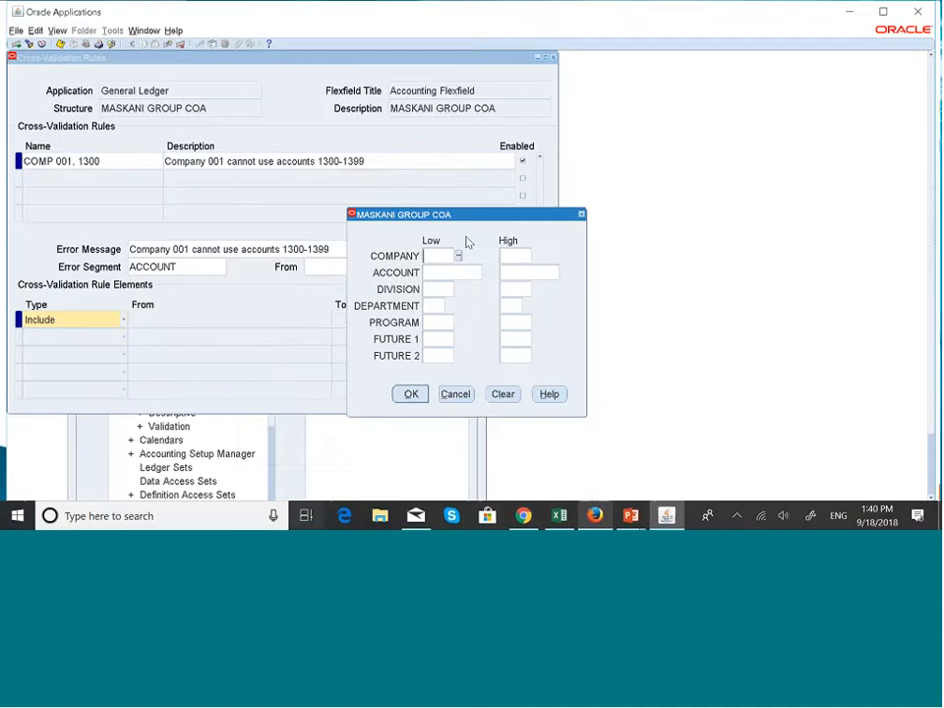
- Set the Include element's Company range to 000 through 999 and its Account range to 000000 through 999999
type("000")
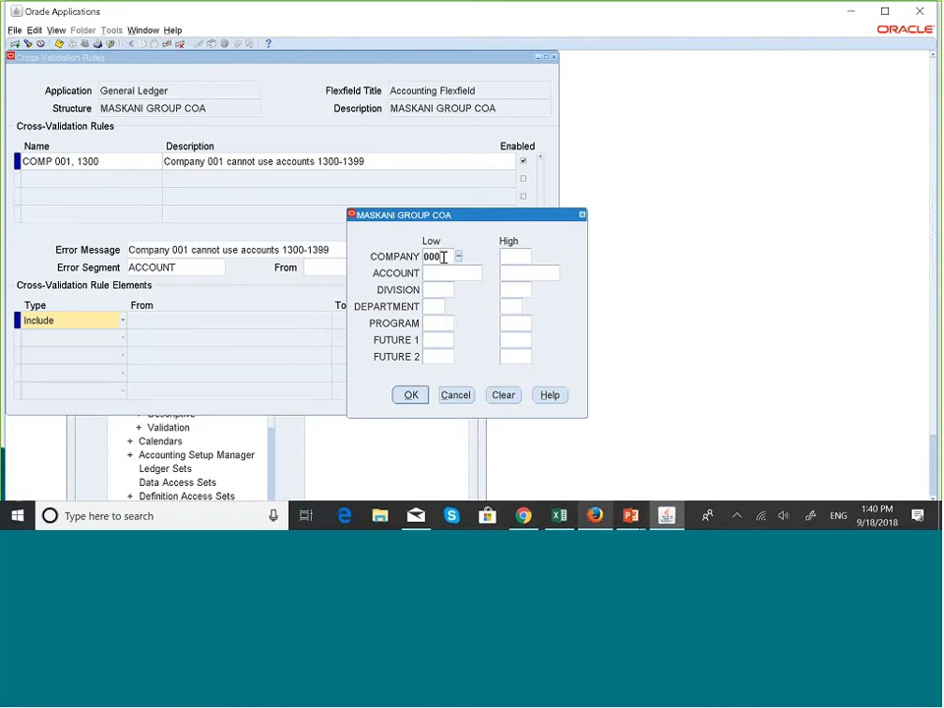
key("Tab")
left_click(441, 275)
left_click(519, 258)
type("999")
left_click(460, 269)
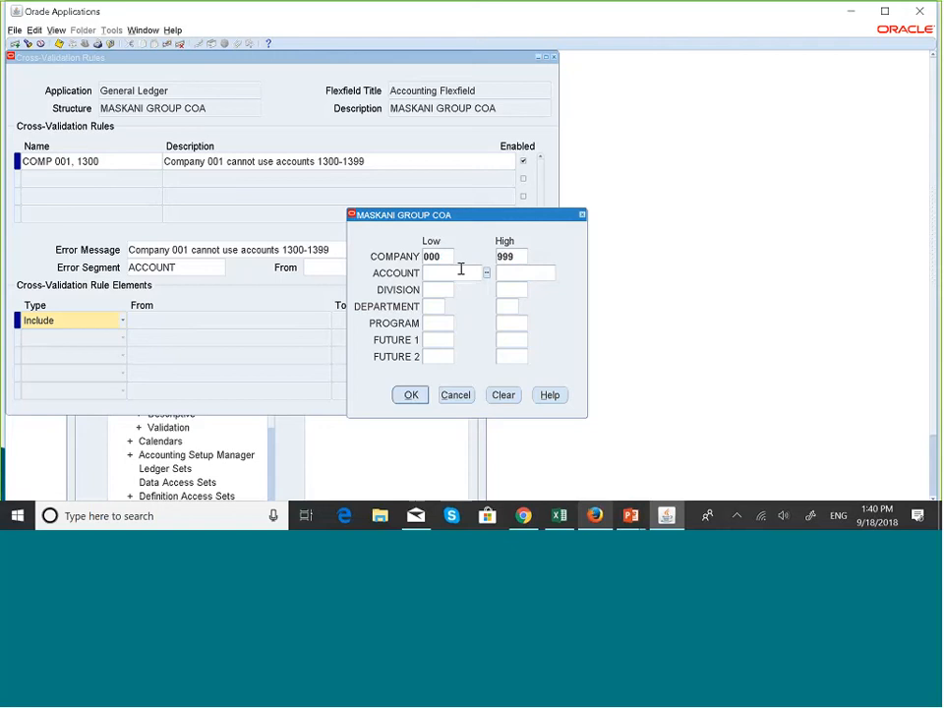
type("000000")
key("Tab")
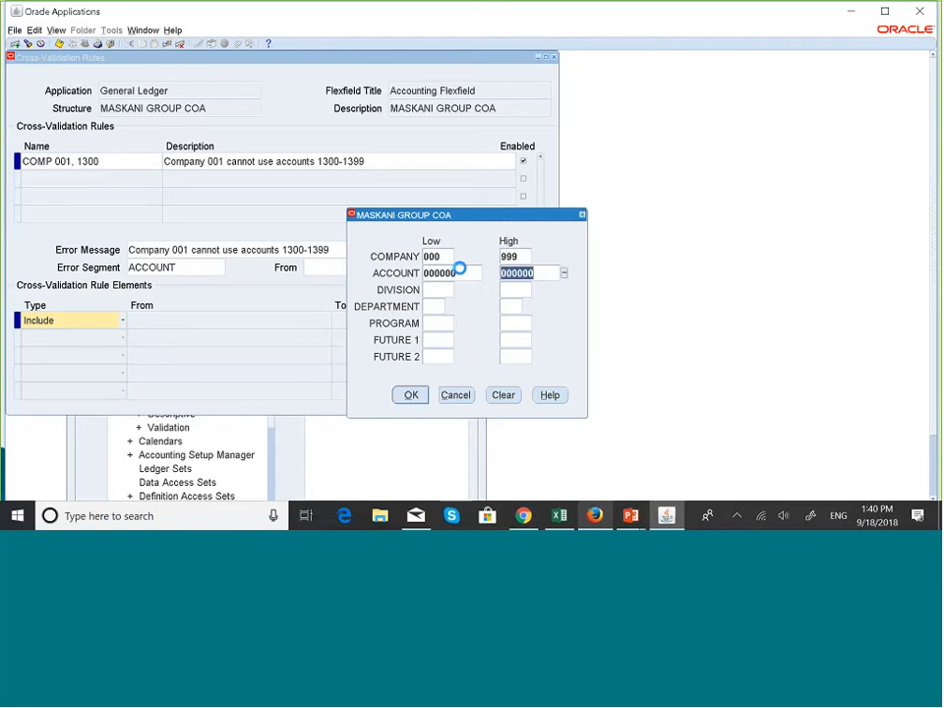
type("999999")
key("Tab")
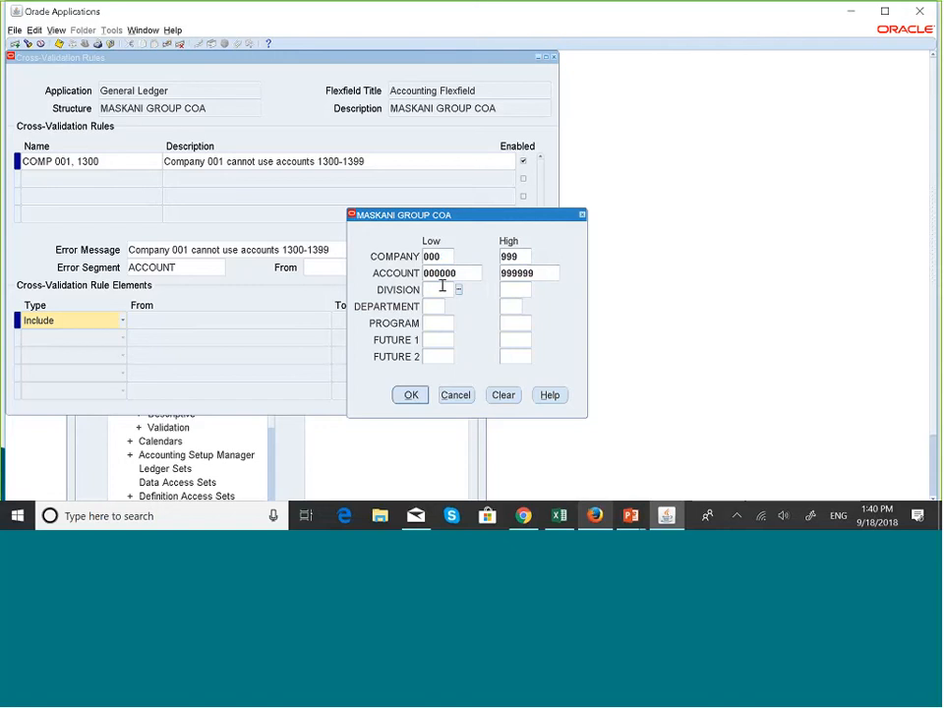
- Set the Include element's Division range to 000 through 999 and its Department range to 00 through 99
type("000")
key("Tab")
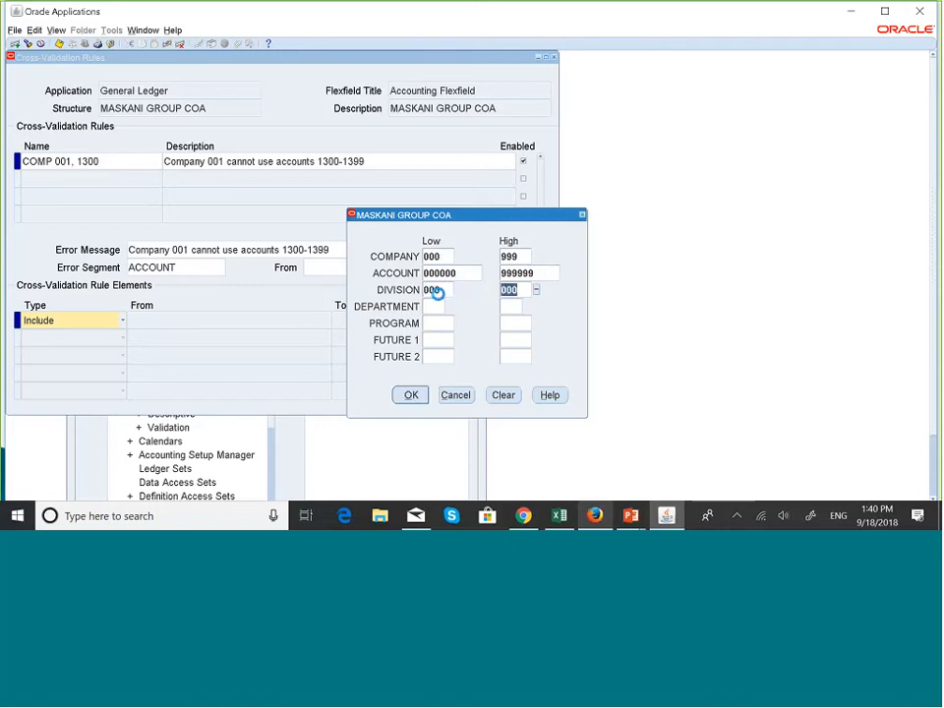
type("999")
key("Tab")
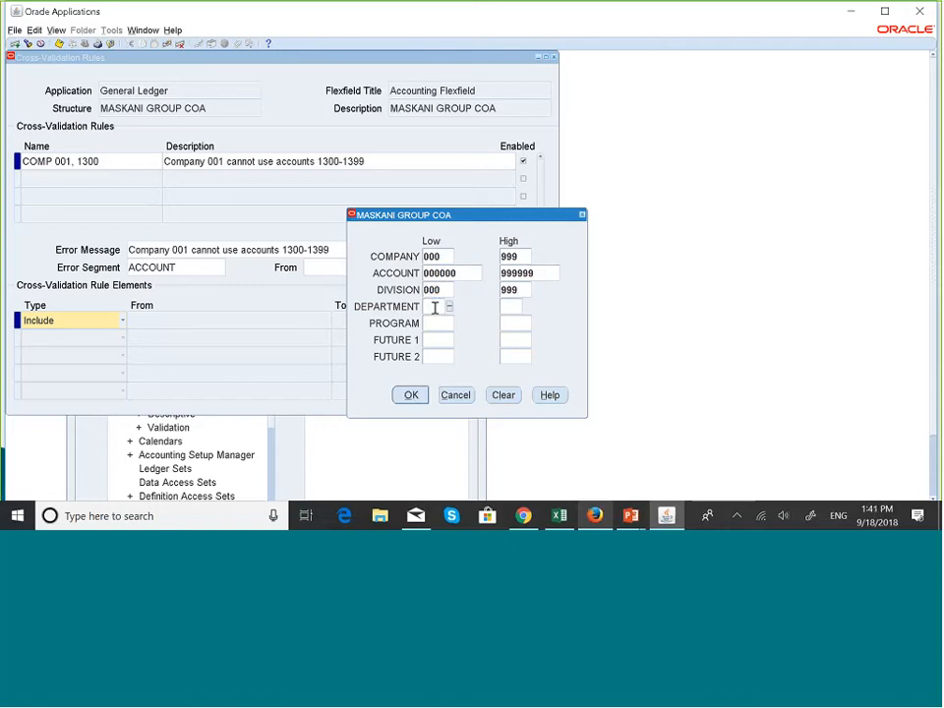
type("00")
key("Tab")
type("99")
key("Tab")
- Set the Include element's Program, Future 1 and Future 2 ranges to 000 through 999 and accept the segment ranges
type("9")
key("BackSpace")
type("000")
key("Tab")
type("999")
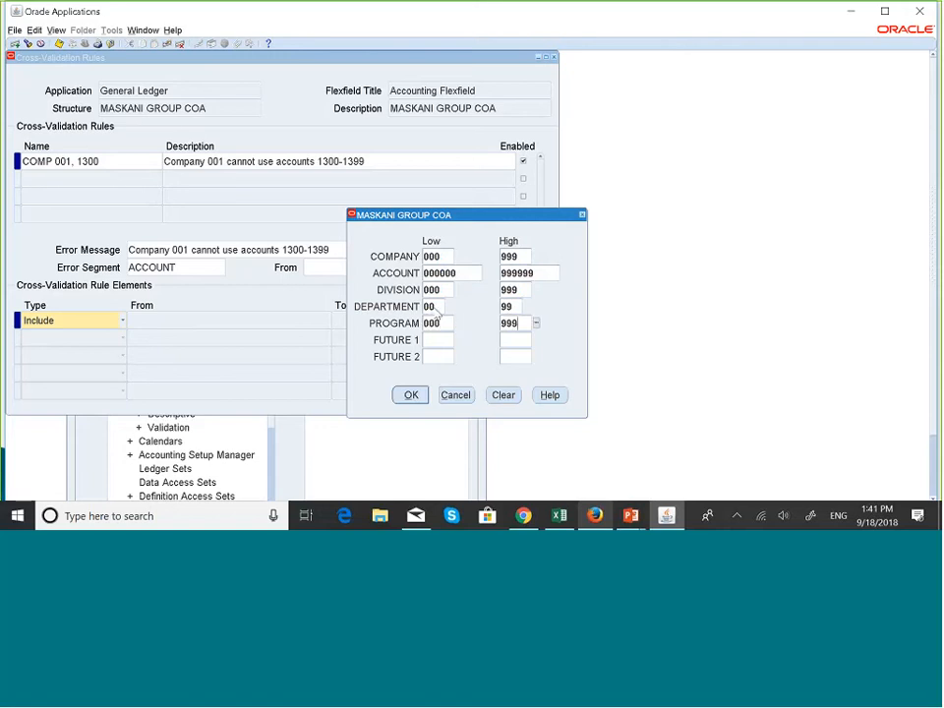
key("Tab")
type("000")
key("Tab")
type("999")
key("Tab")
type("000")
key("Tab")
type("999")
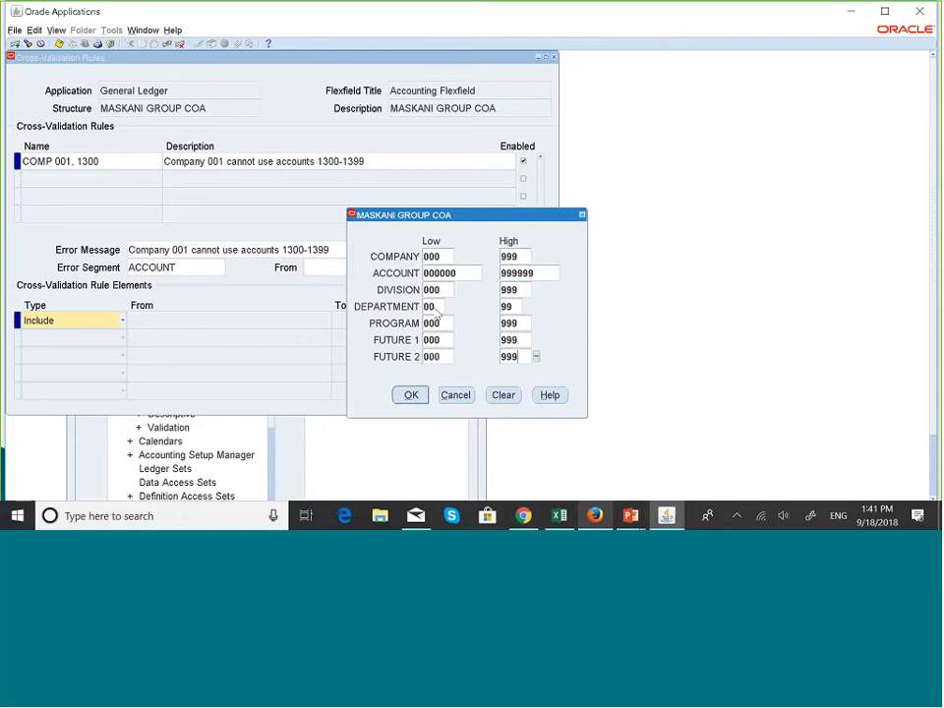
left_click(414, 396)
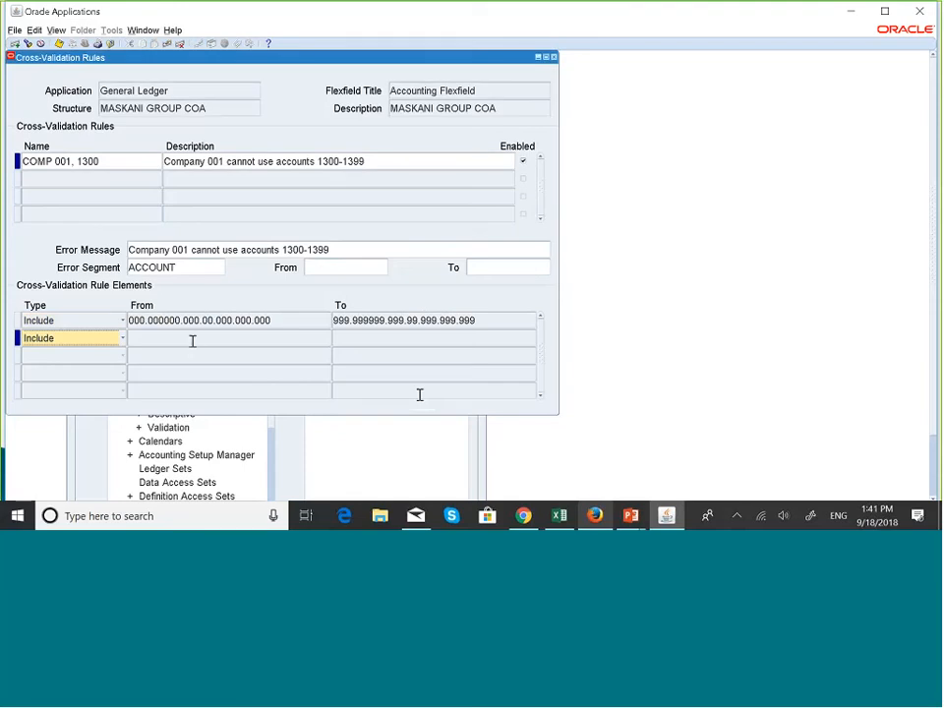
- Add an Exclude rule element and set its Company range to 001 through 001
left_click(123, 340)
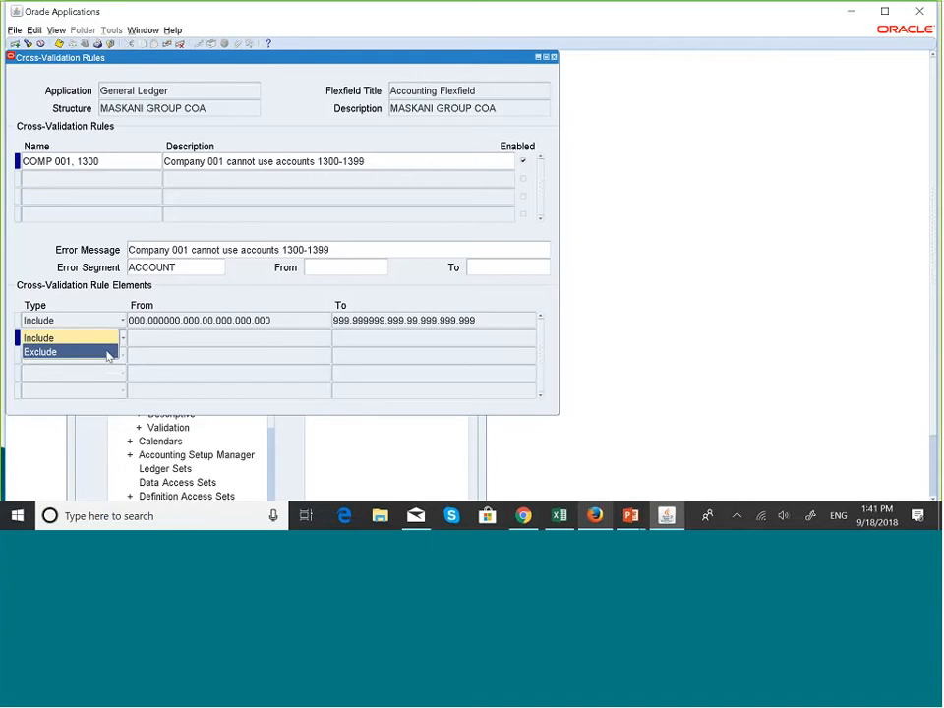
left_click(108, 353)
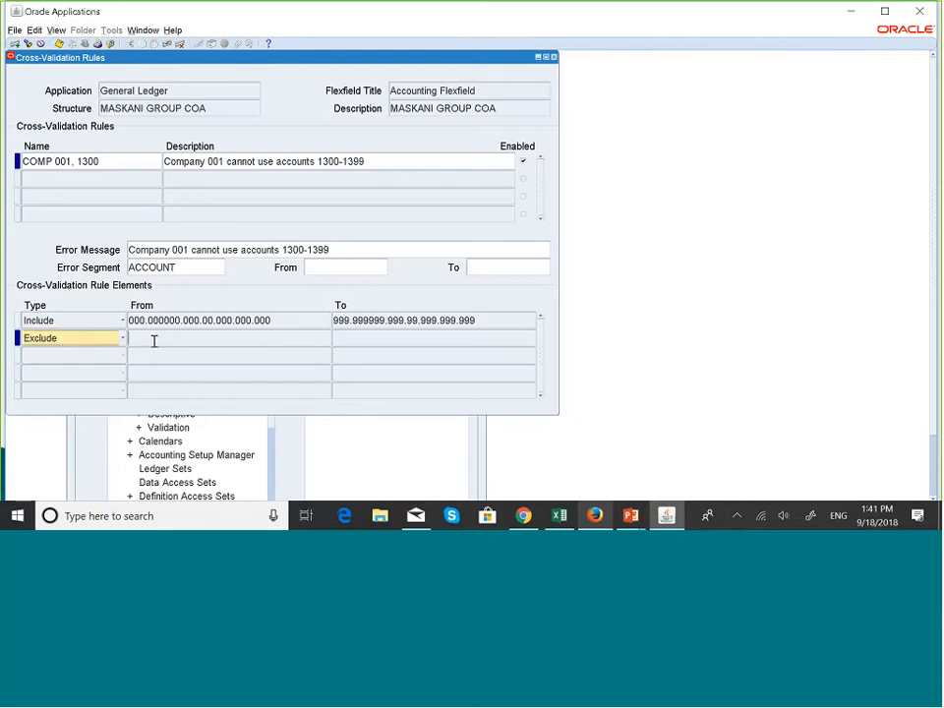
left_click(153, 342)
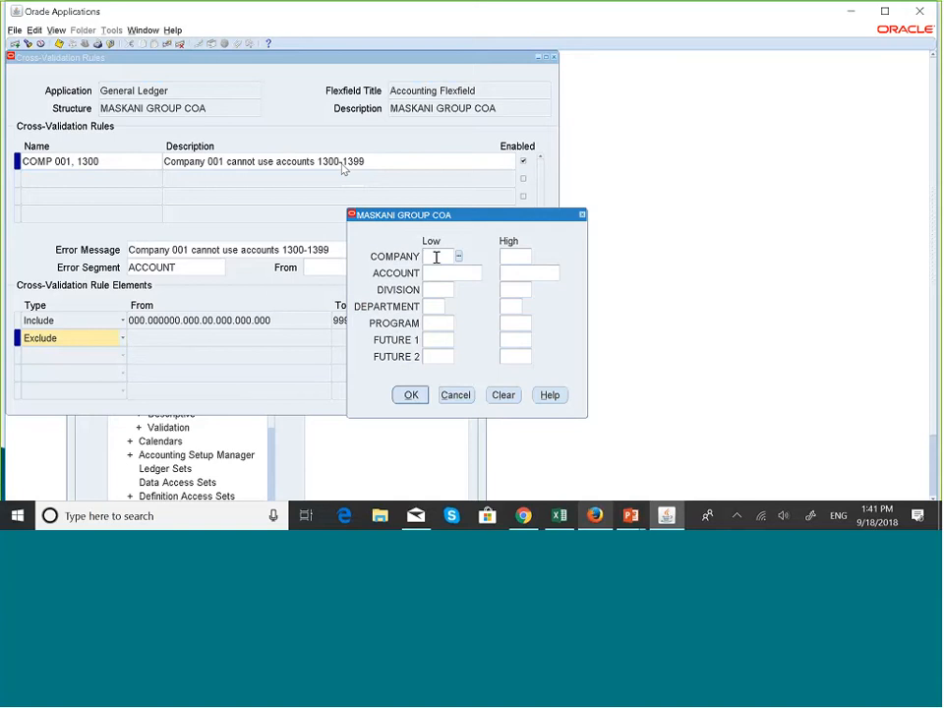
type("001")
key("Tab")
- Set the Exclude element's Account range to 001300 through 001399
left_click(435, 276)
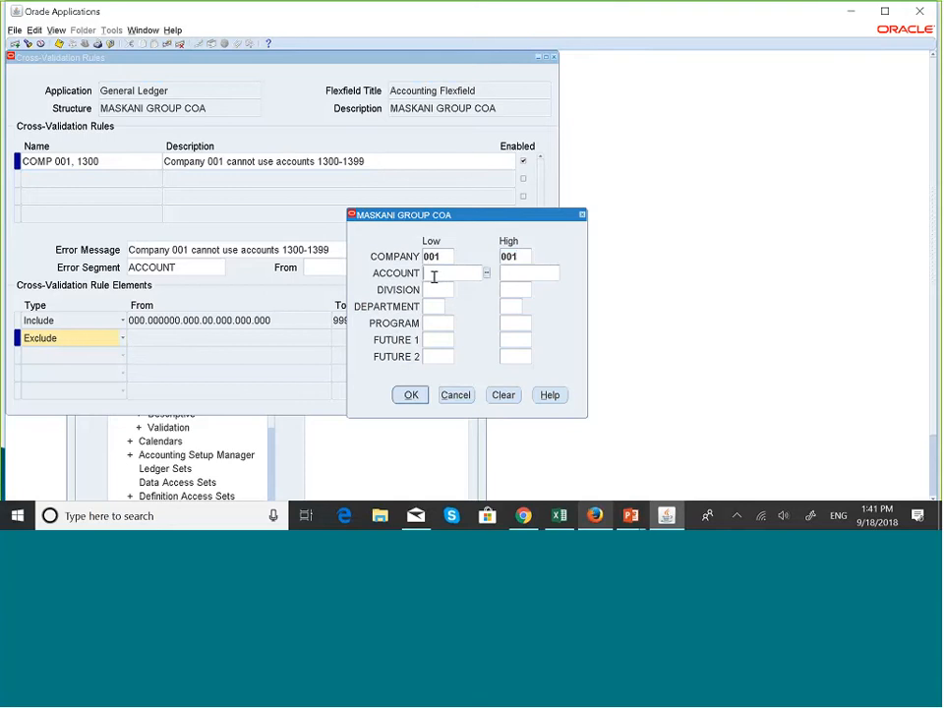
type("001300")
key("Tab")
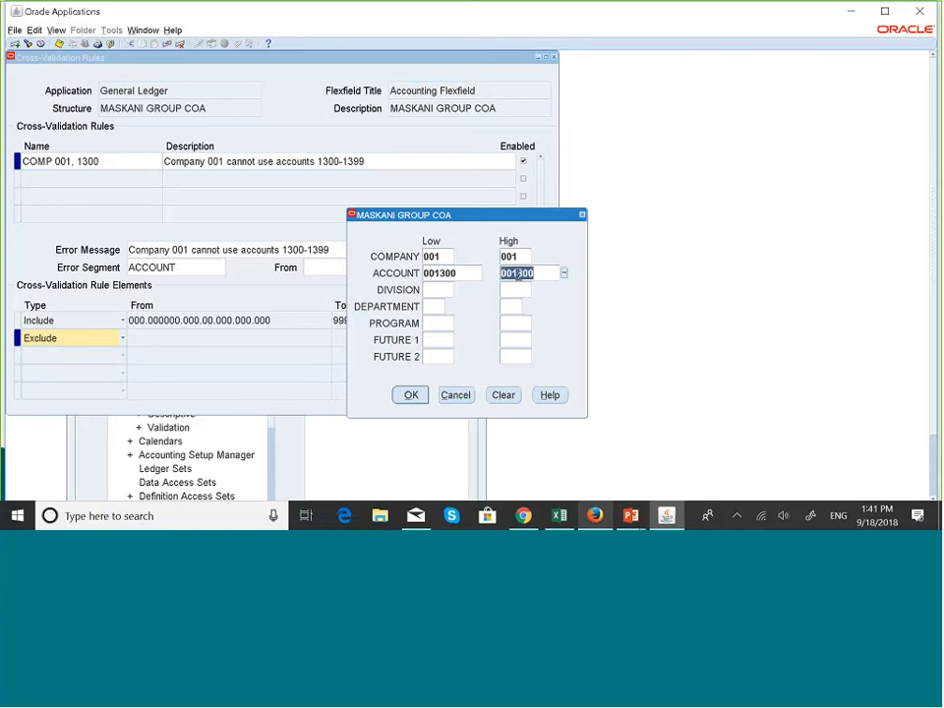
type("001399")
key("Tab")
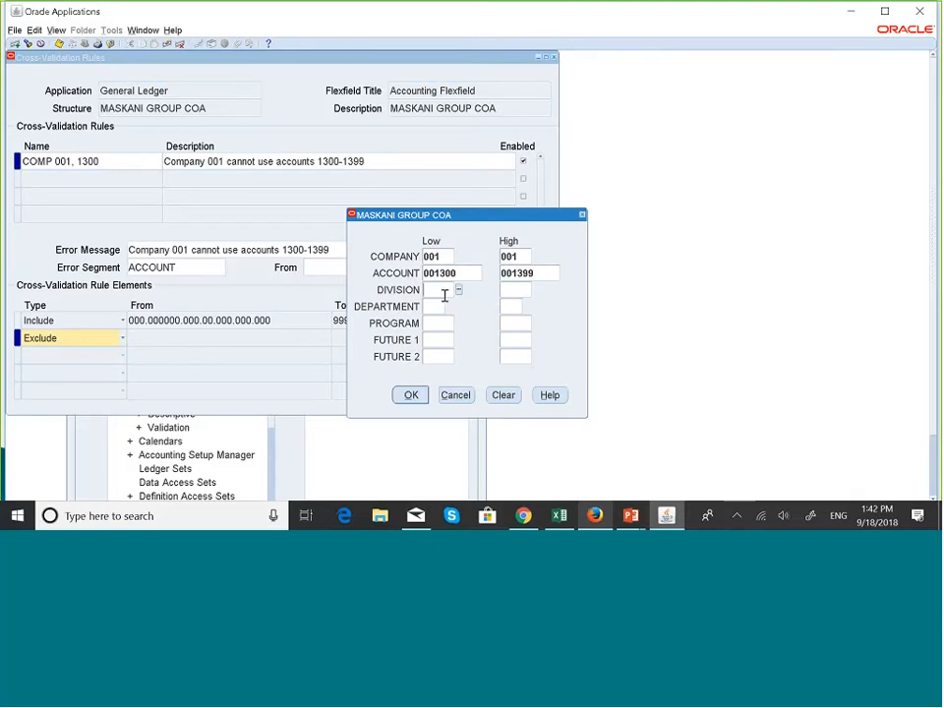
- Set the Exclude element's Division range to 000 through 999 and its Department range to 00 through 99
type("000")
key("Tab")
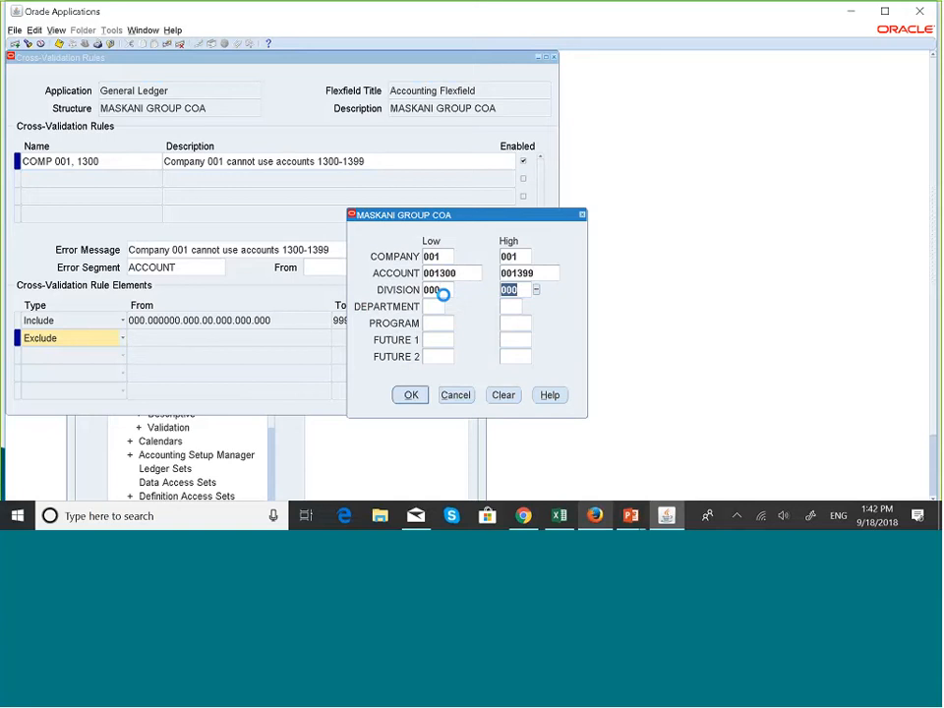
type("999")
key("Tab")
type("9")
key("BackSpace")
type("00")
key("Tab")
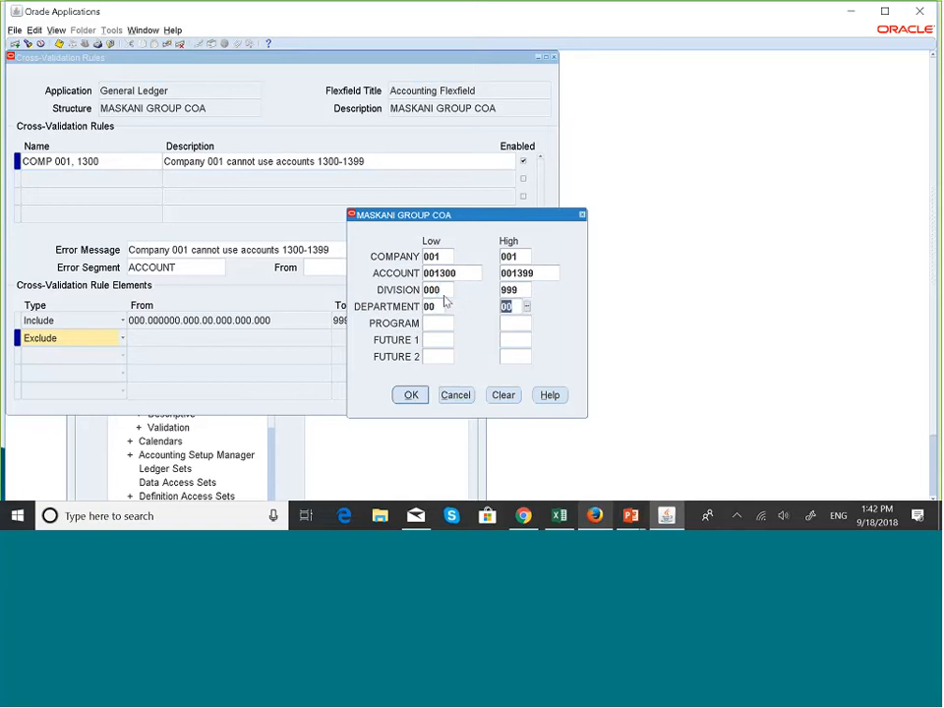
type("99")
key("Tab")
- Set the Exclude element's Program range to 000 through 999
type("9")
key("BackSpace")
type("000")
key("Tab")
type("999")
key("Tab")
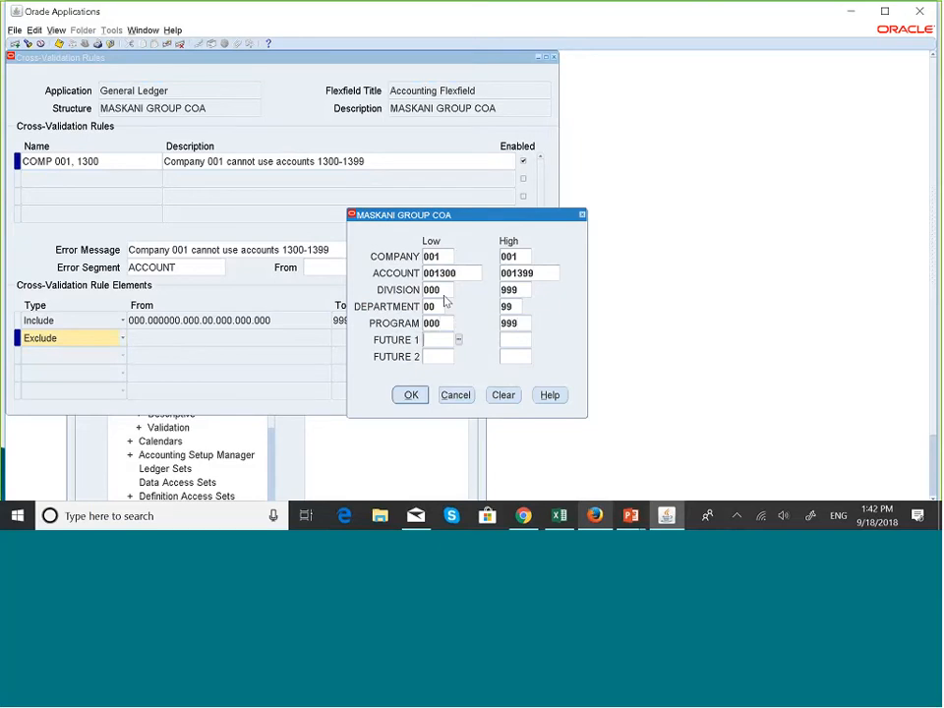
- Set the Exclude element's Future 1 and Future 2 ranges to 000 through 999 and accept the segment ranges
type("000")
key("Tab")
type("999")
key("Tab")
type("000")
key("Tab")
type("999")
left_click(422, 401)
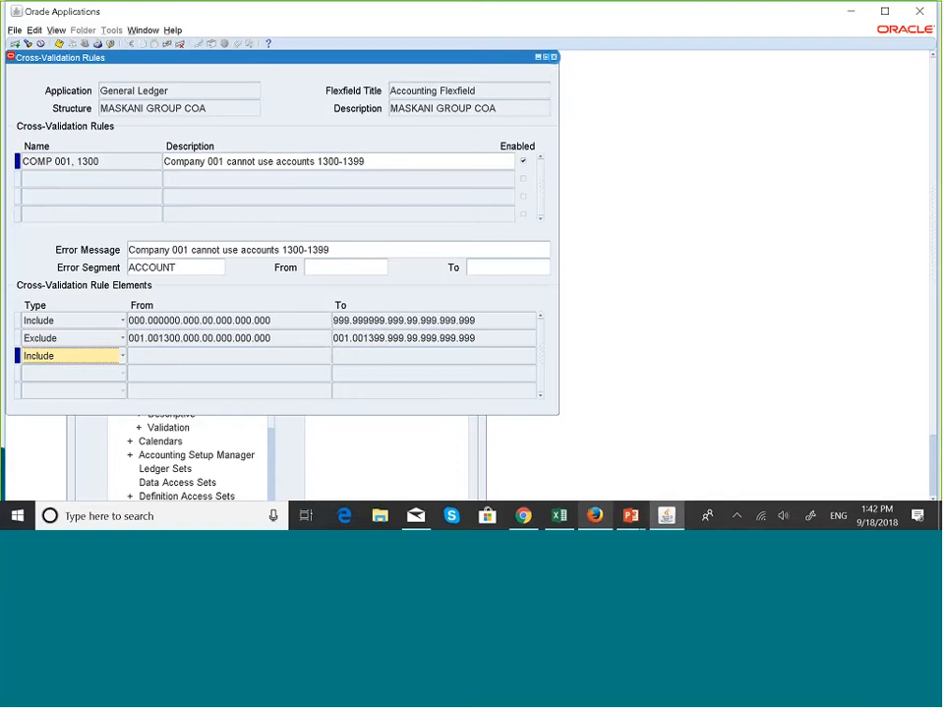
- Close the Cross-Validation Rules form and collapse the navigator's function tree
left_click(553, 58)
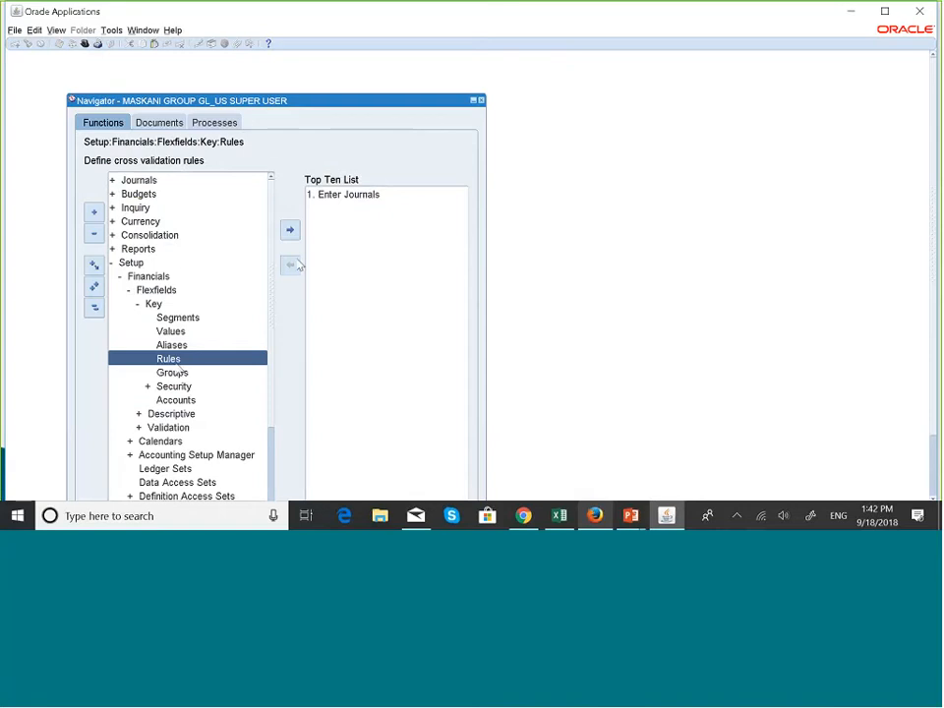
left_click(95, 307)
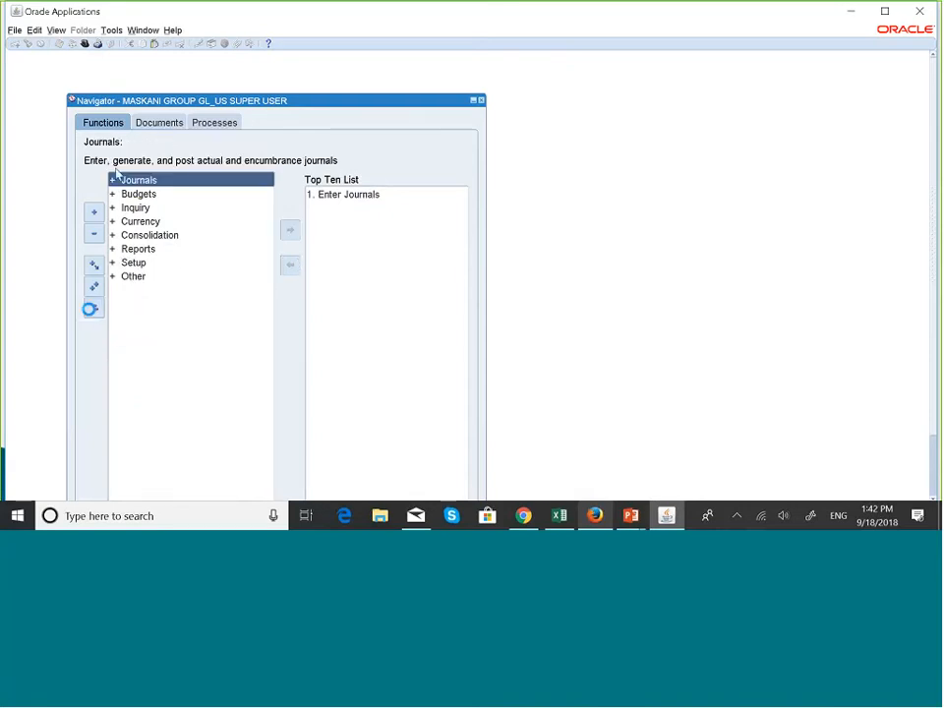
left_click(14, 30)
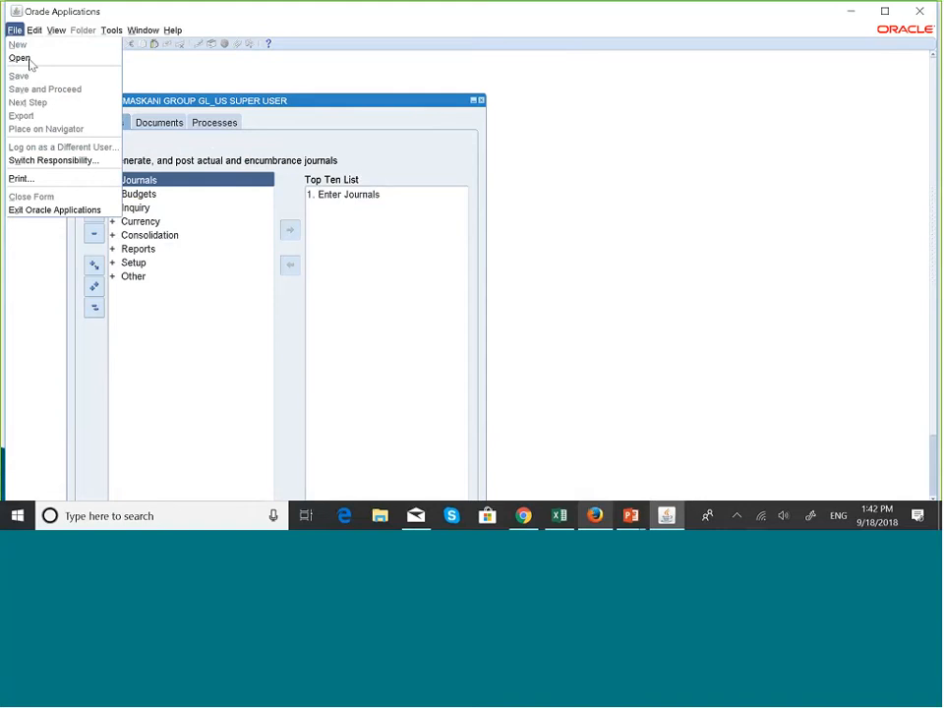
left_click(53, 159)
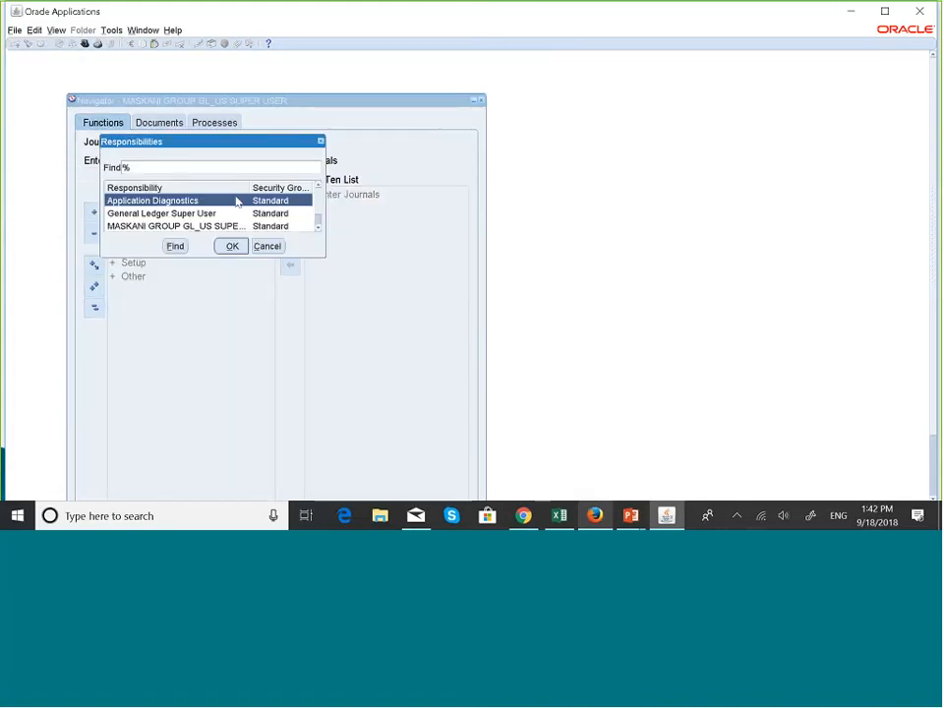
left_click(320, 142)
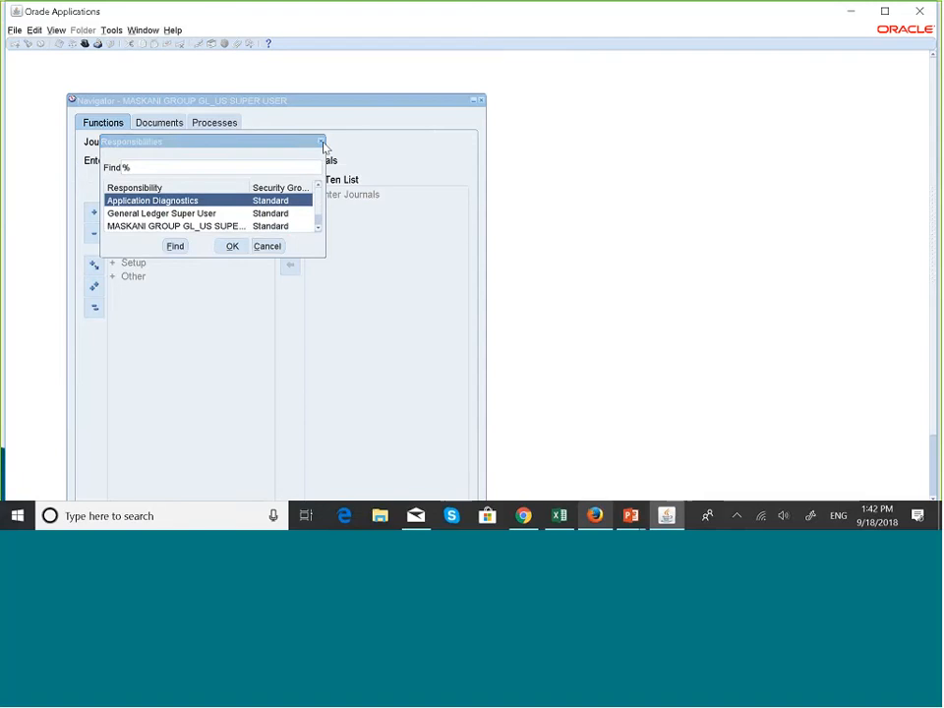
- Switch the responsibility to General Ledger Super User
left_click(15, 30)
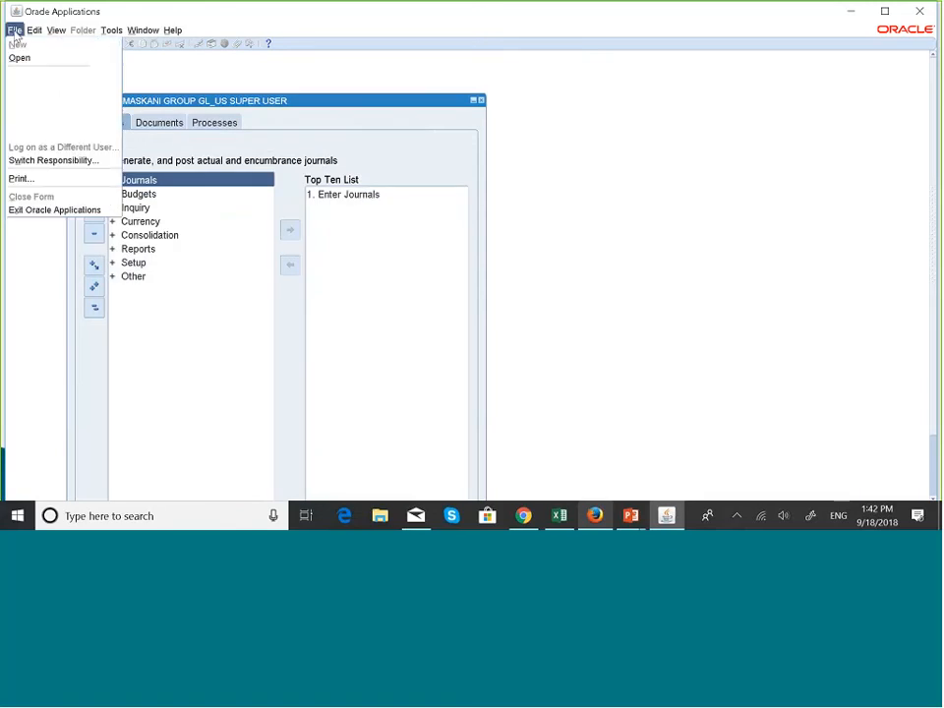
left_click(32, 160)
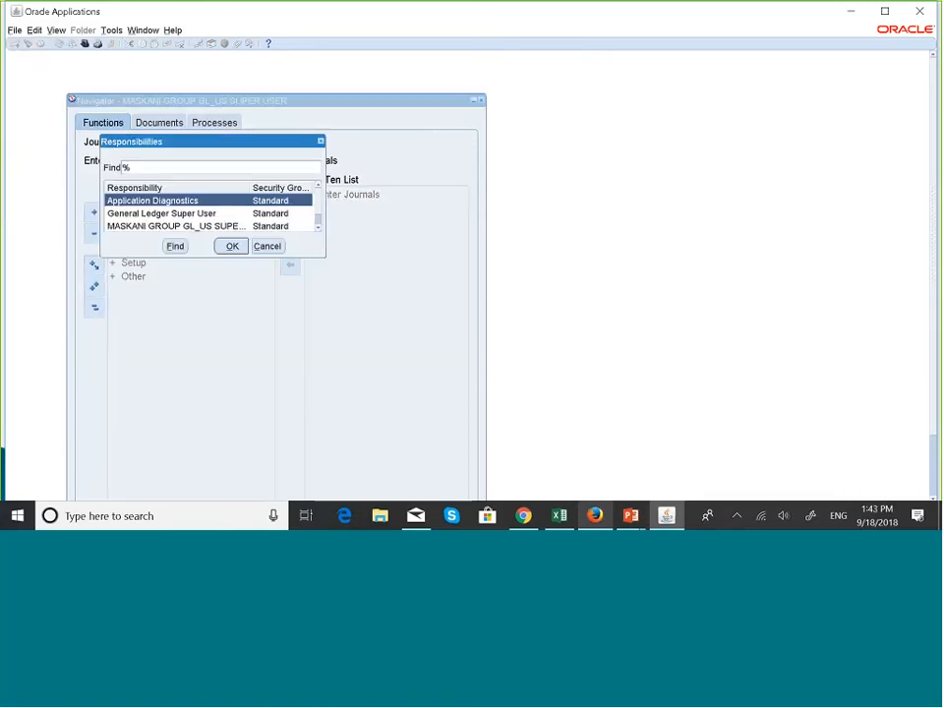
left_click(167, 214)
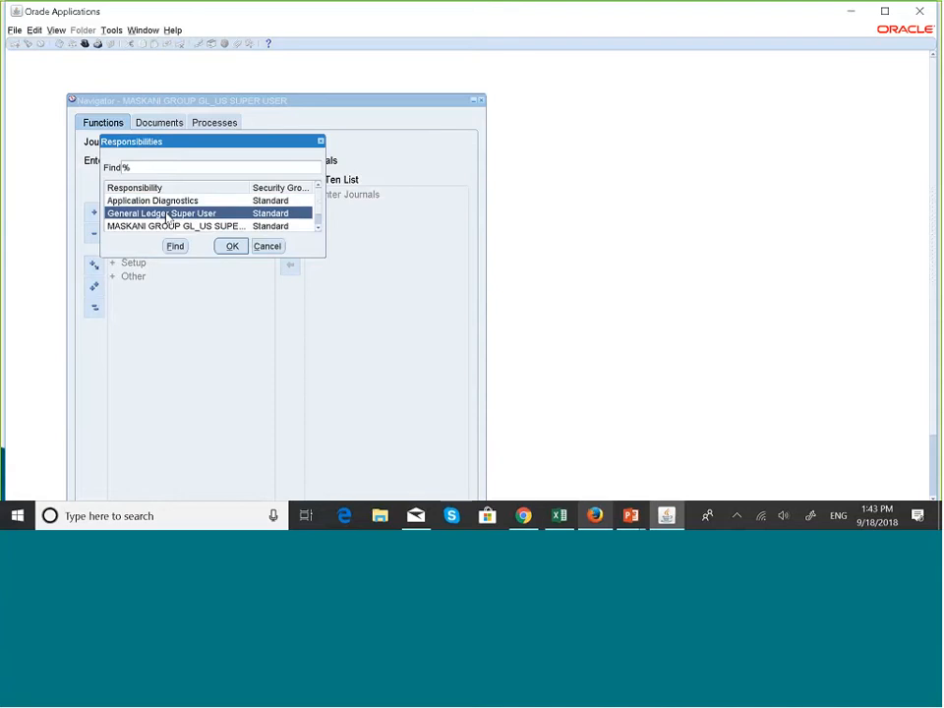
left_click(229, 245)
- Switch the responsibility back to MASKANI GROUP GL_US SUPER USER
left_click(15, 30)
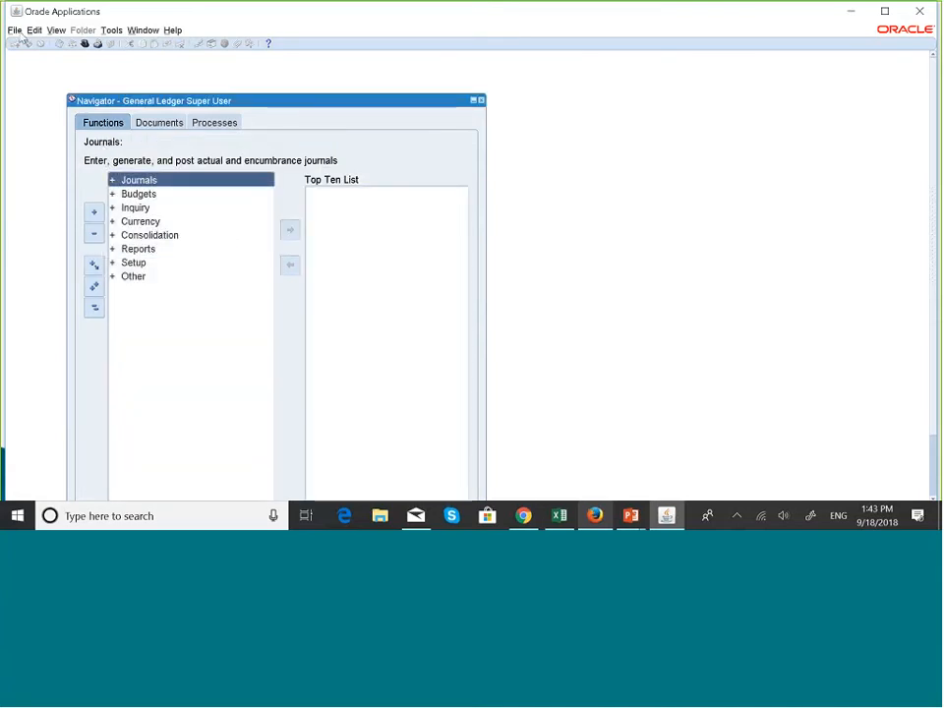
left_click(54, 161)
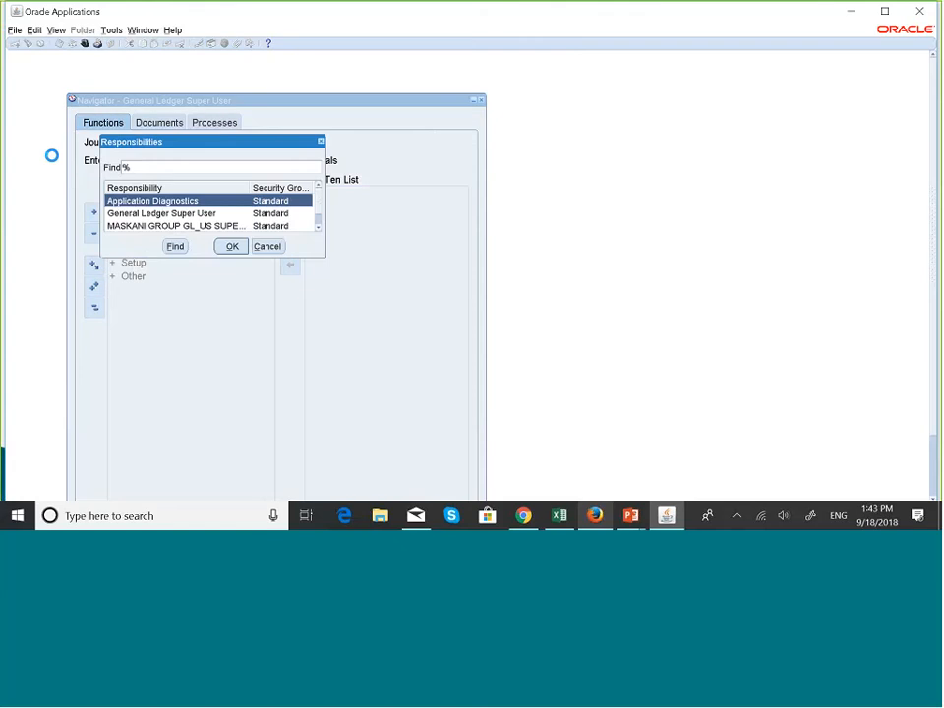
left_click(176, 226)
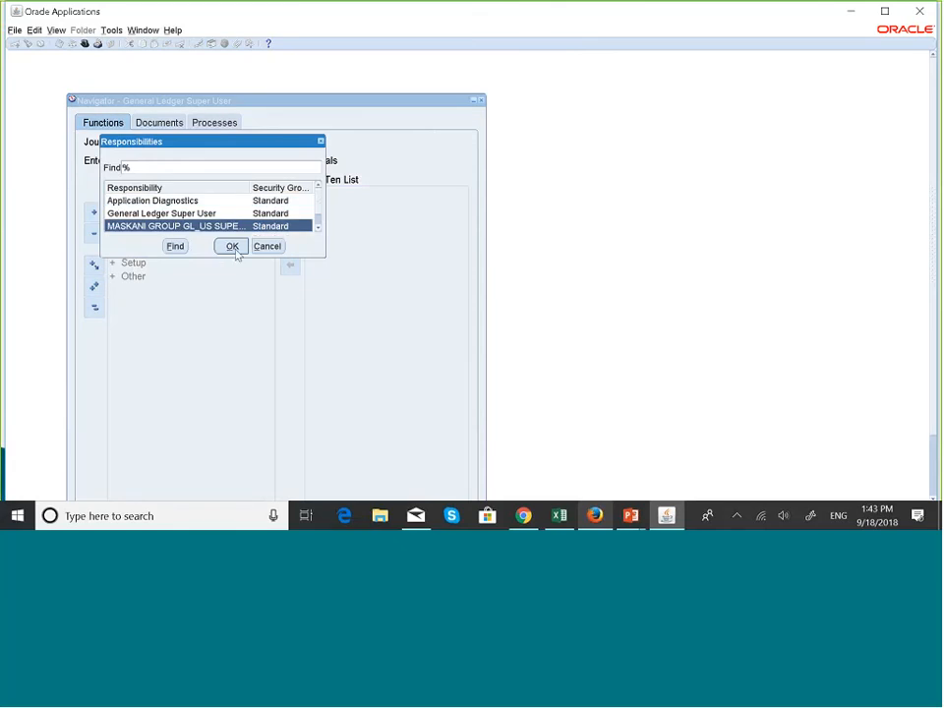
left_click(234, 249)
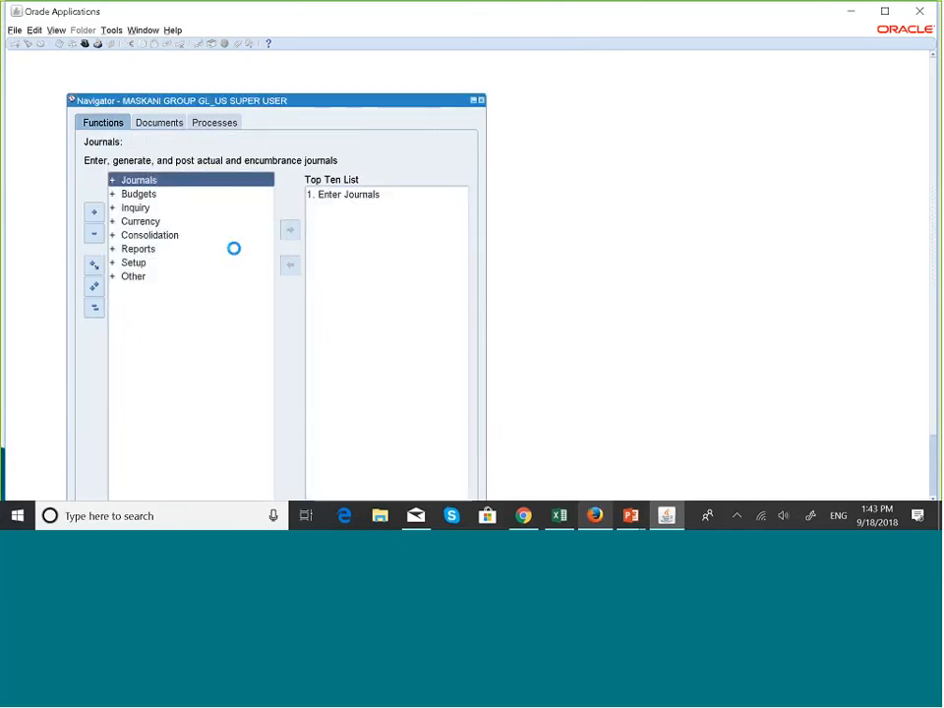
- Open the Enter Journals function and start a new journal in the MASKANI GROUP US ledger
left_click(336, 198)
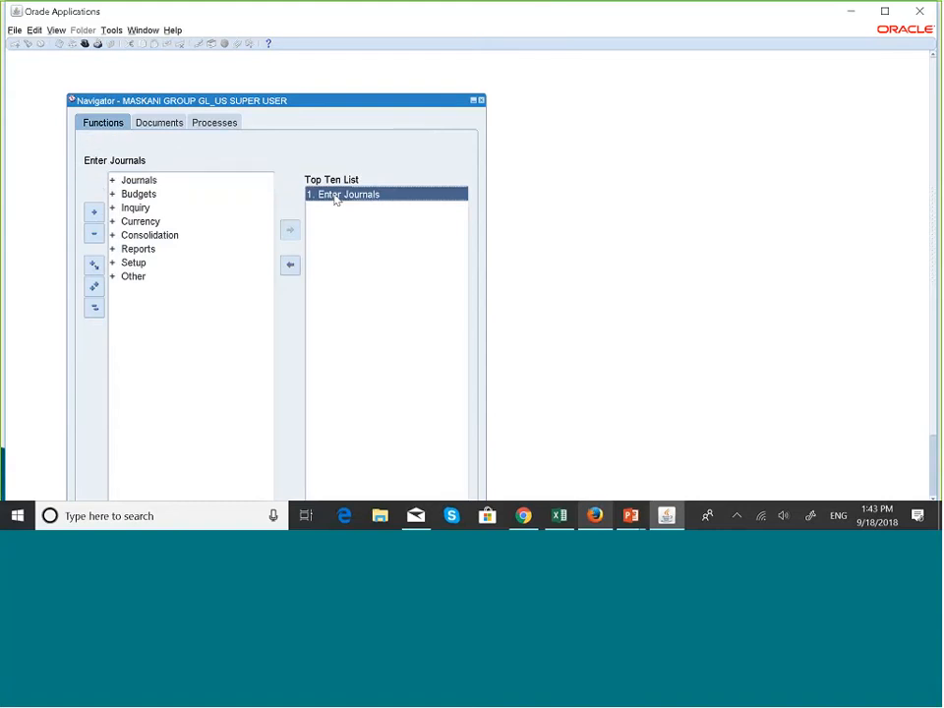
double_click(336, 196)
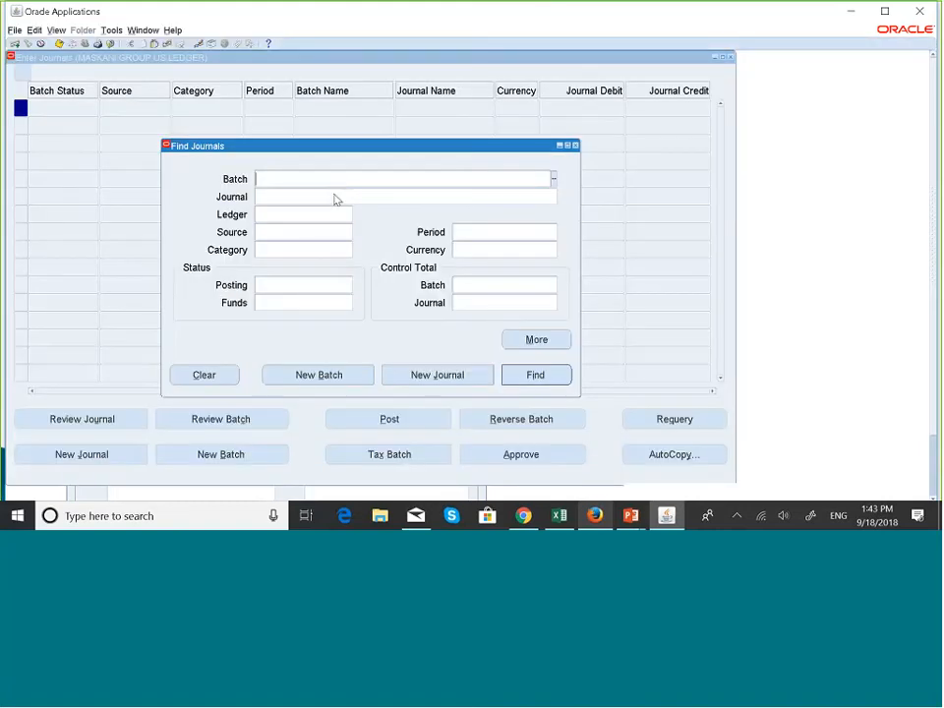
left_click(418, 375)
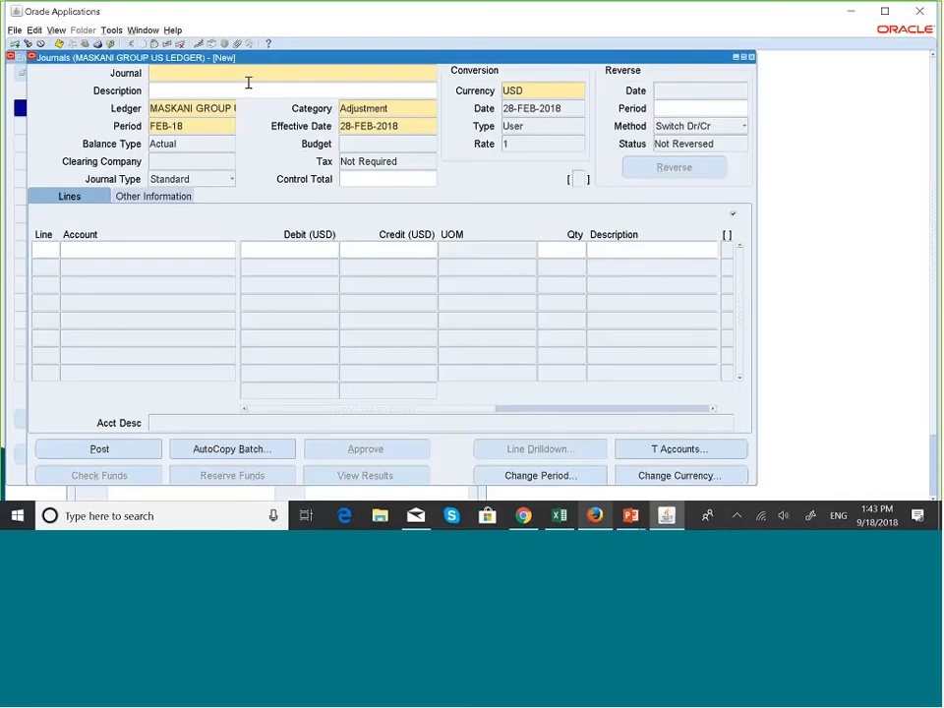
- Name the new journal "Cross validation test"
key("Caps_Lock")
type("Cro")
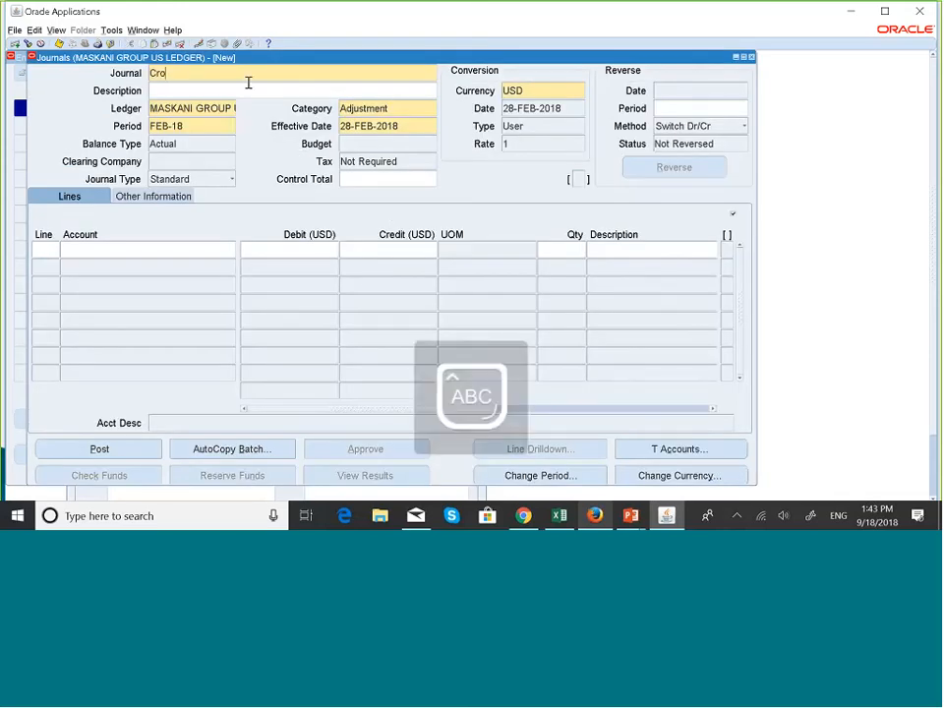
key("Caps_Lock")
type("ss")
key("BackSpace")
key("BackSpace")
key("BackSpace")
type("s")
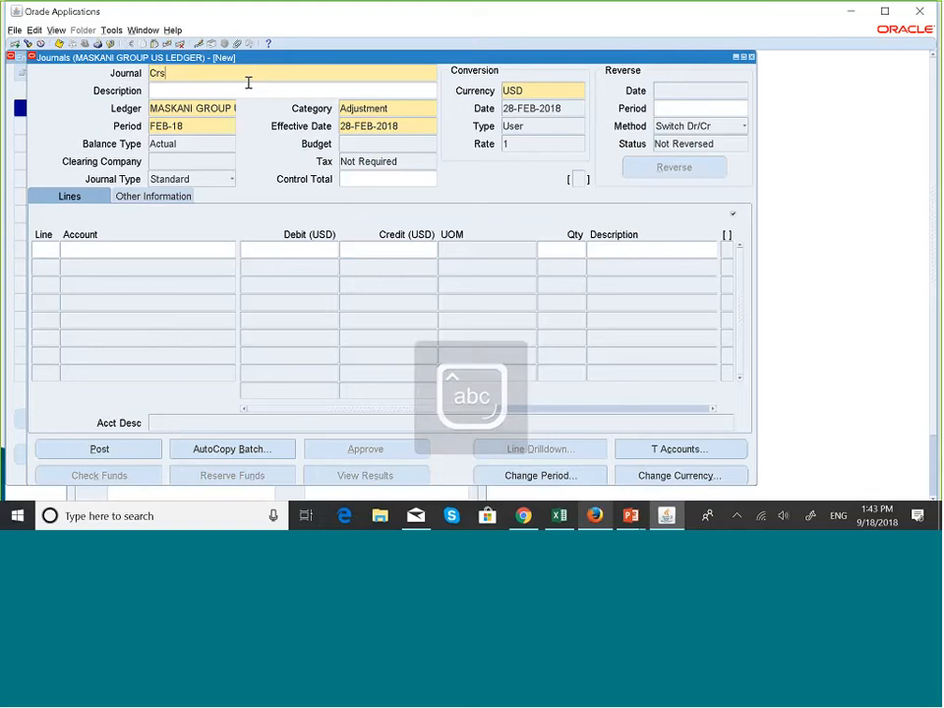
key("BackSpace")
type("oss va")
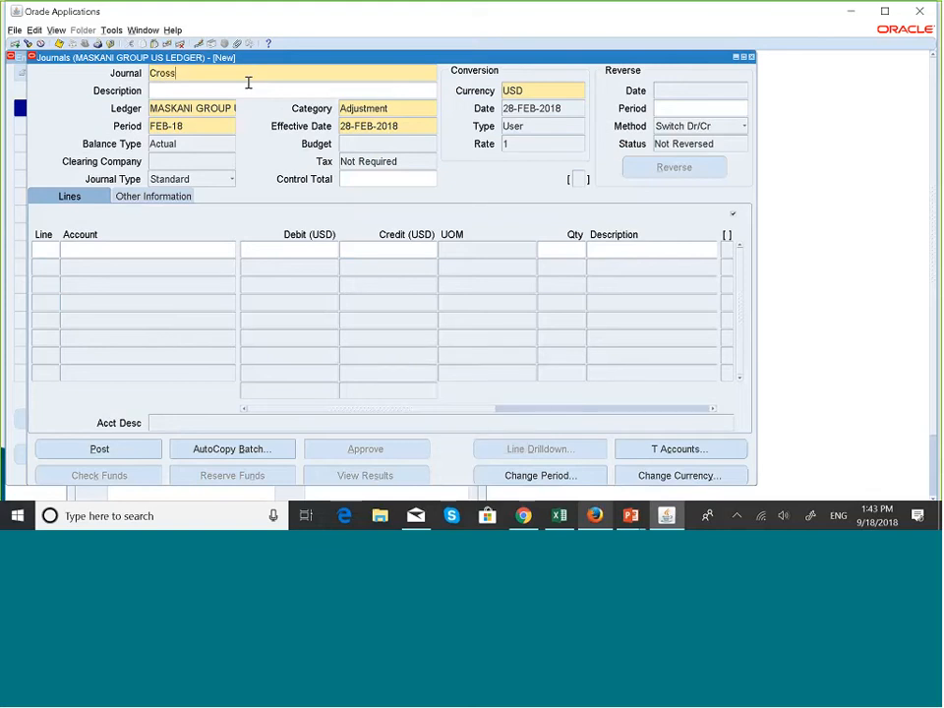
type("lidation test")
- Enter "Cross validation test" as the journal's description
left_click(217, 93)
key("Caps_Lock")
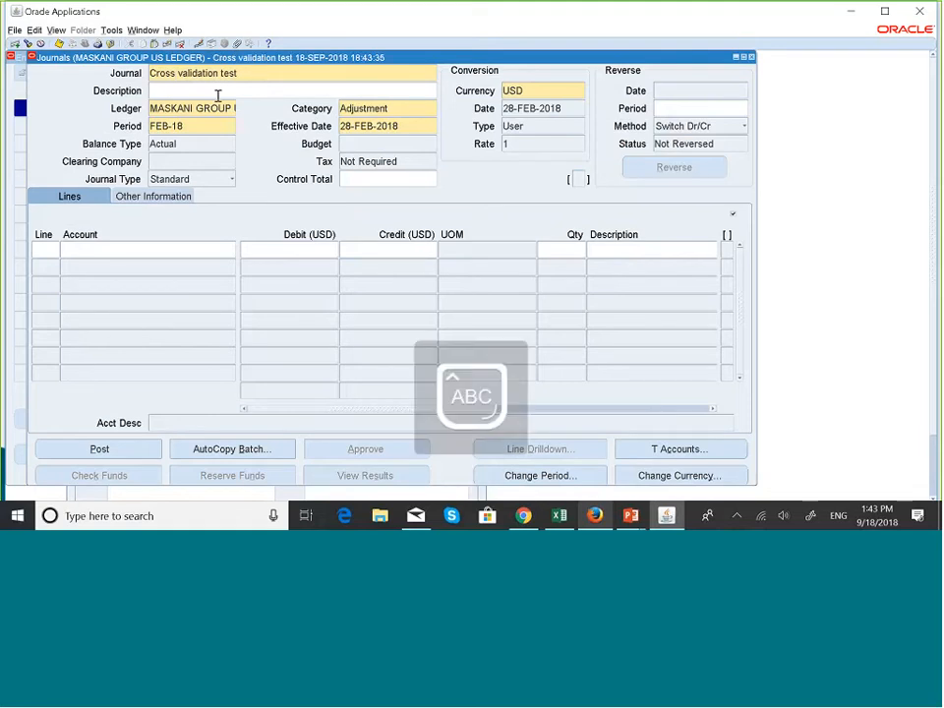
key("Caps_Lock")
type("Cross validation")
key("Caps_Lock")
key("Caps_Lock")
type("test")
- Add journal line 10 and open its account combination for entry
left_click(55, 253)
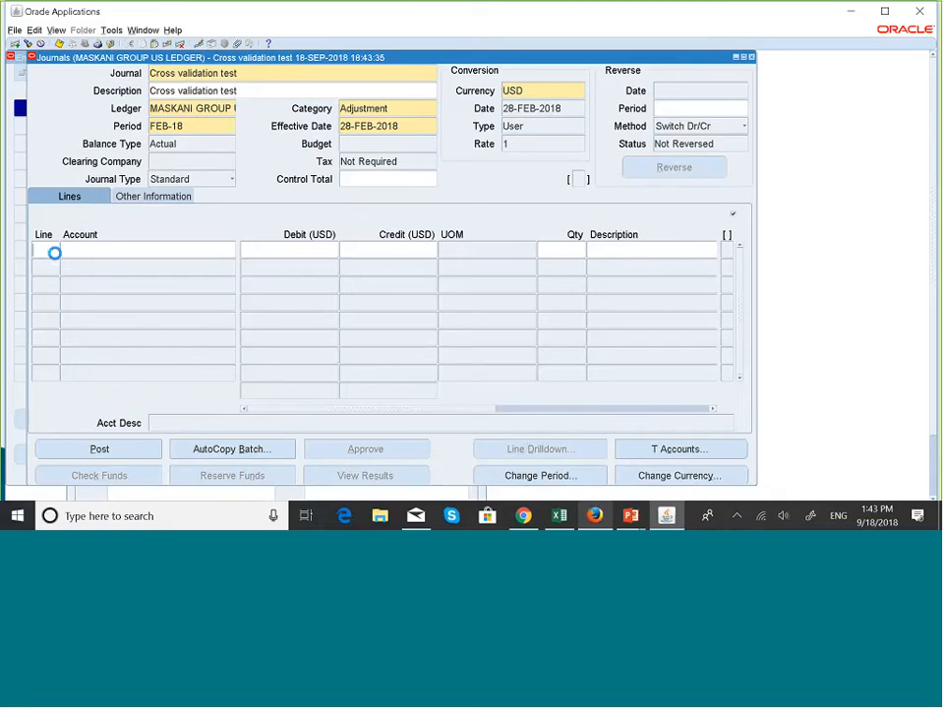
type("10")
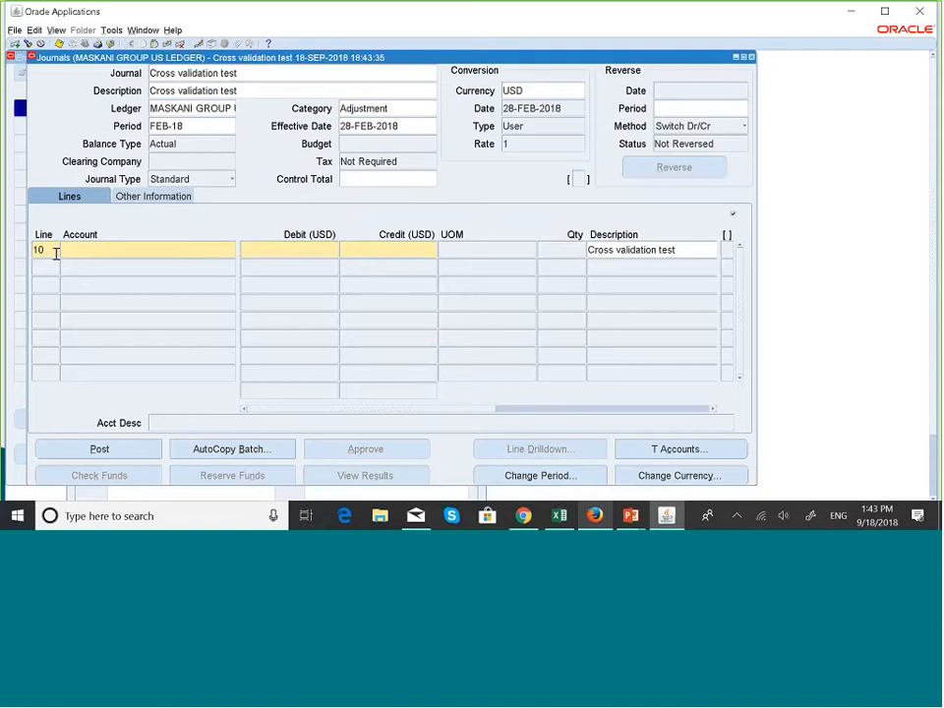
left_click(95, 255)
left_click(233, 248)
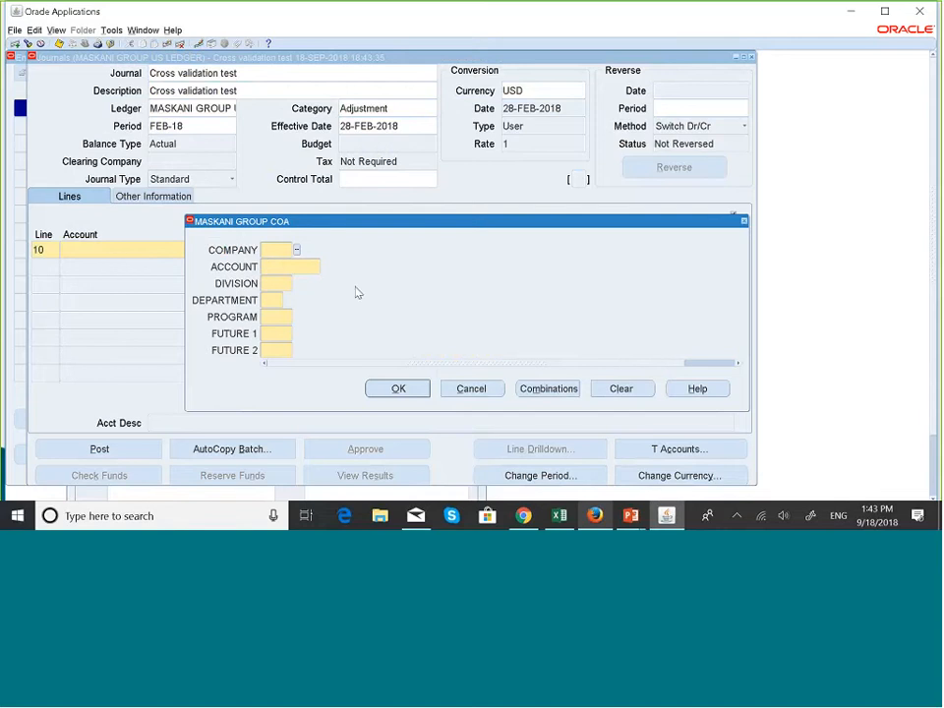
- Set the combination's Company to 001 Maskani Developers and its Account to 001301 Parking Fees Receivables
left_click(297, 250)
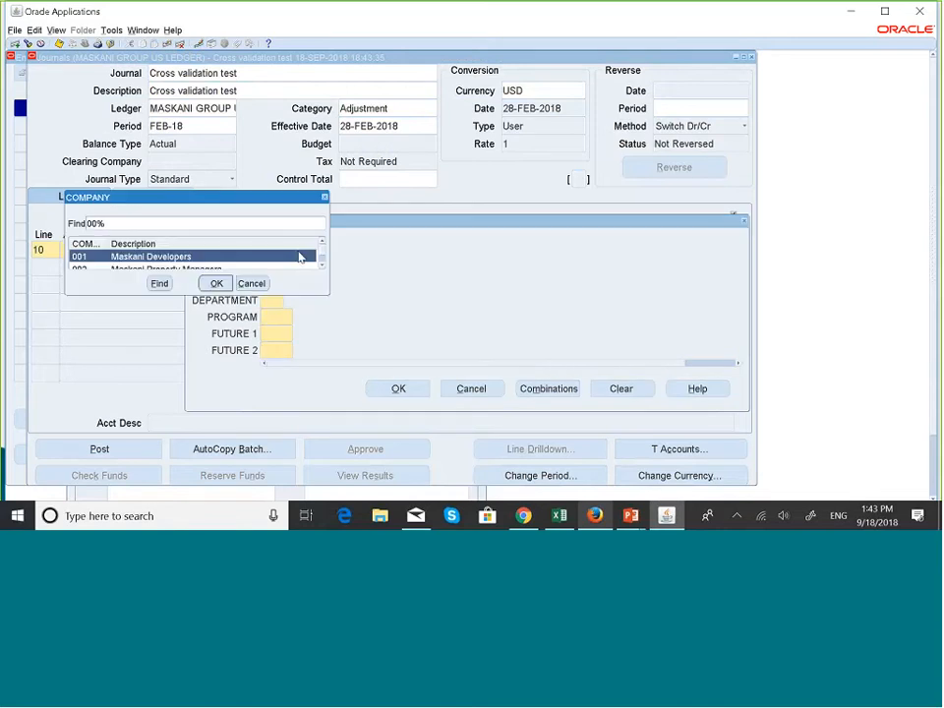
double_click(300, 257)
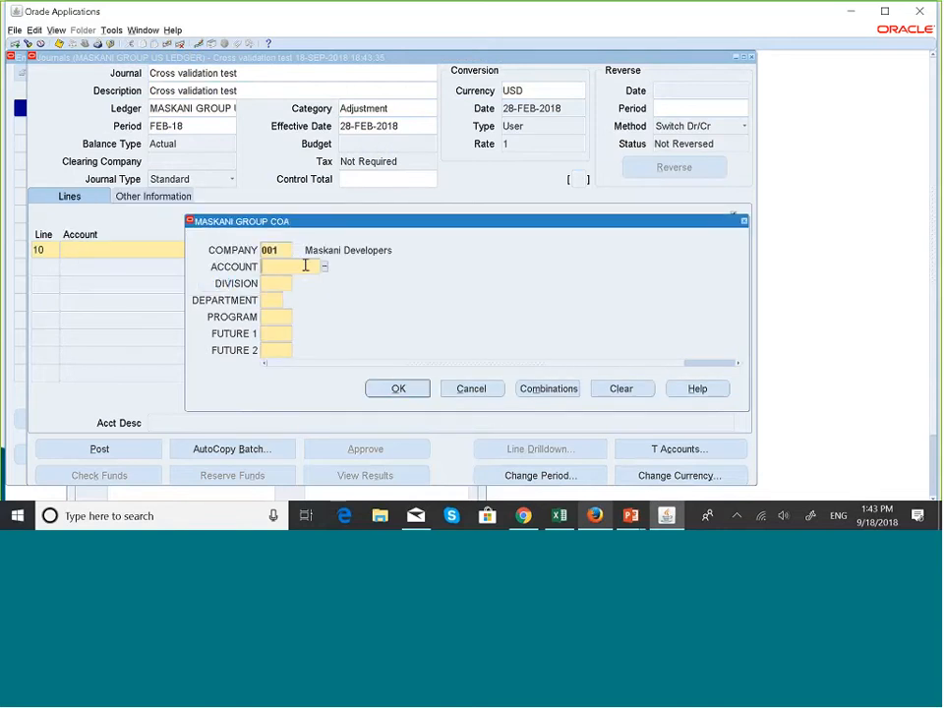
left_click(326, 267)
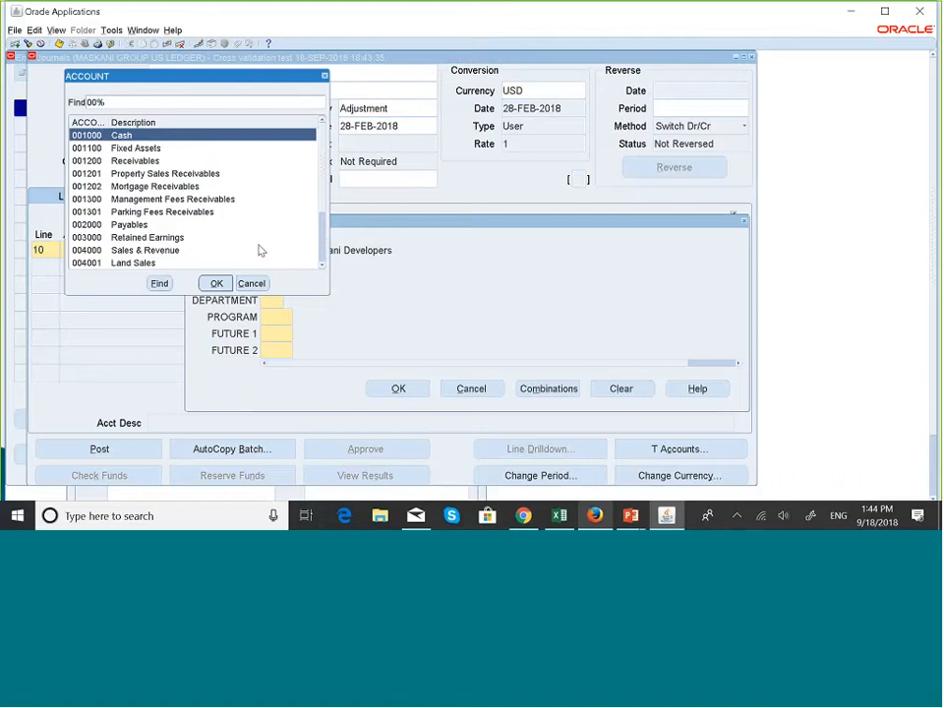
left_click(188, 214)
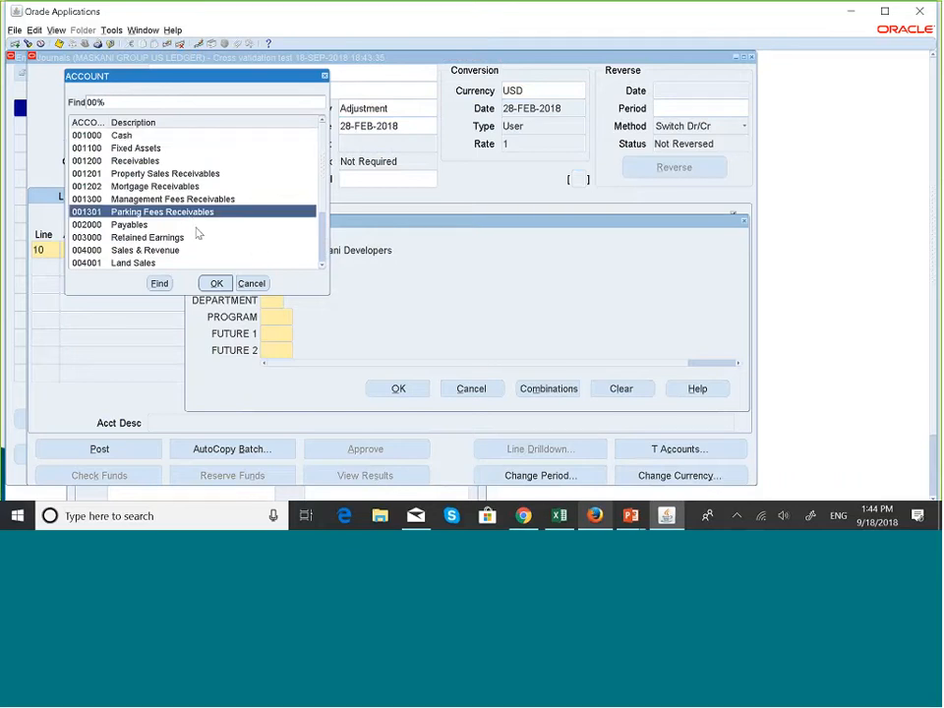
left_click(215, 283)
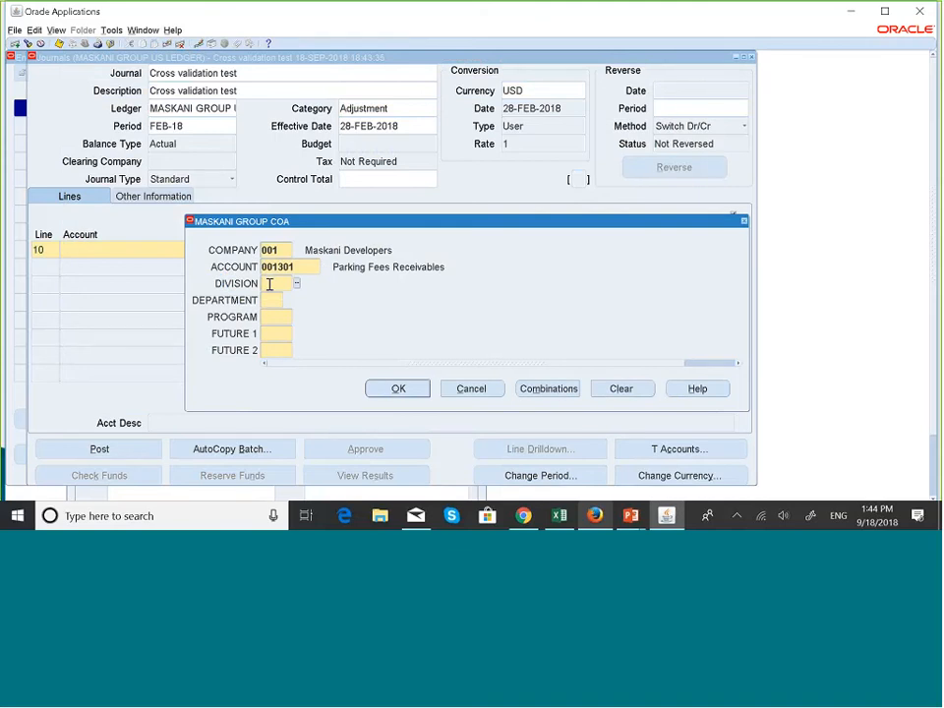
- Fill in Division 100, Department 00, and 000 for Program, Future 1 and Future 2, and submit the account combination for validation
type("000")
key("Tab")
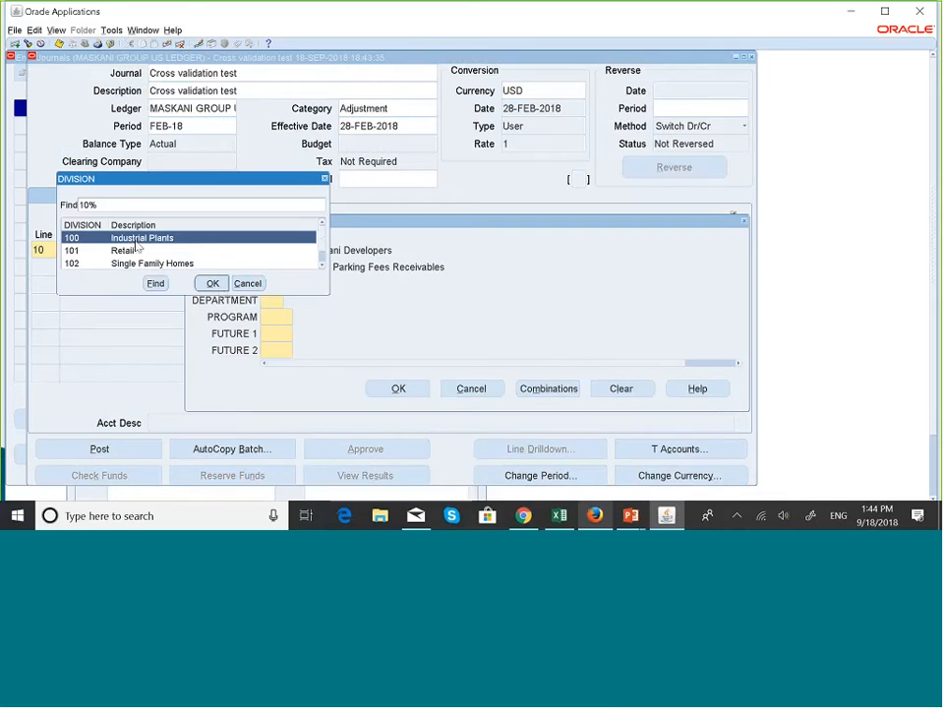
left_click(209, 285)
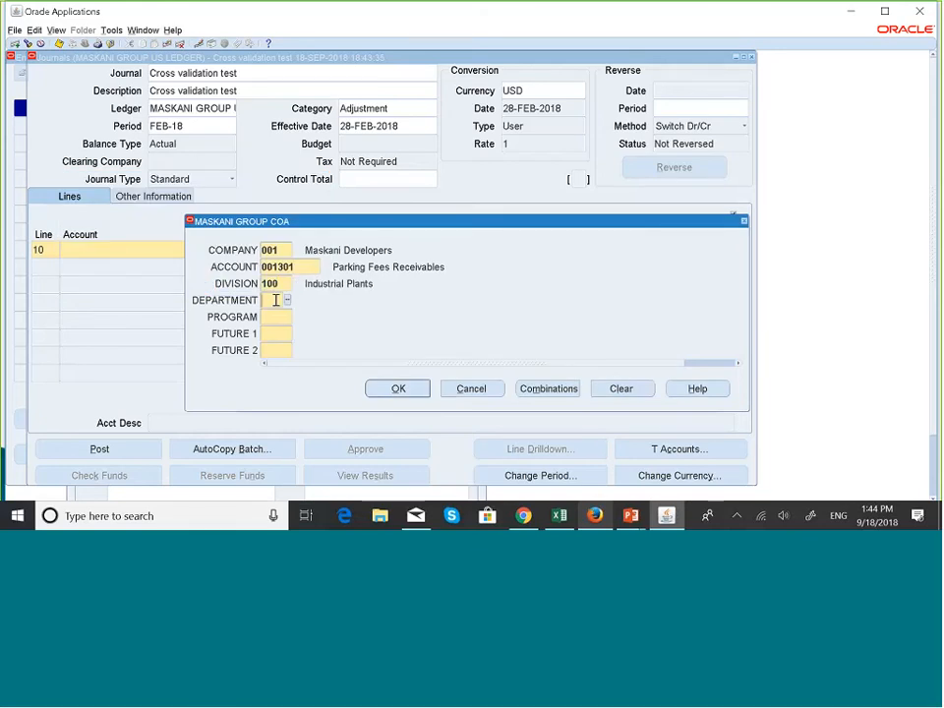
key("Tab")
type("000")
key("Tab")
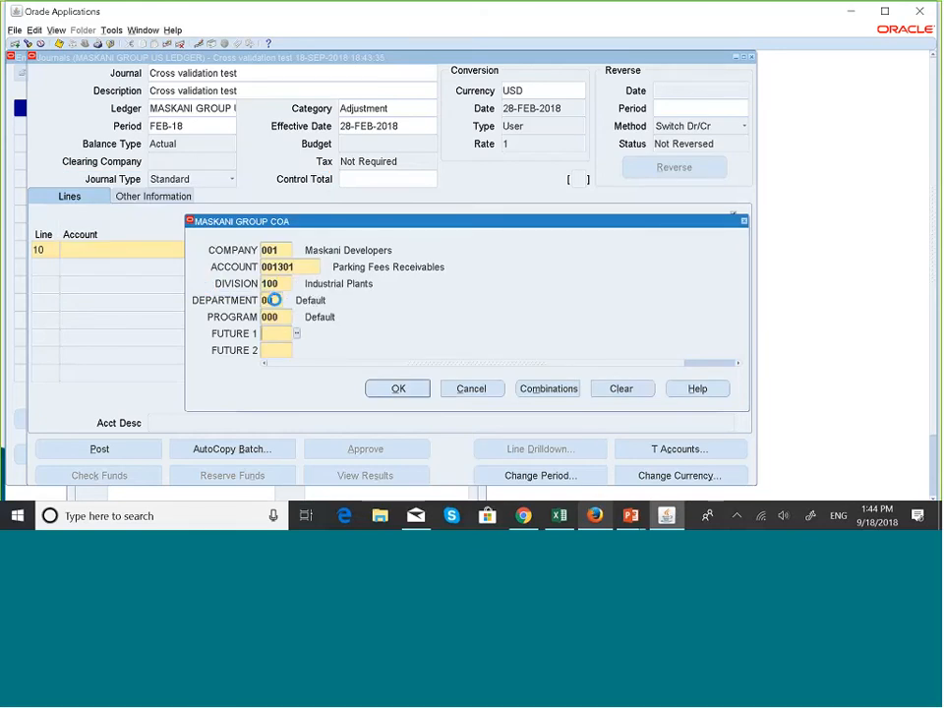
type("000")
key("Tab")
type("000")
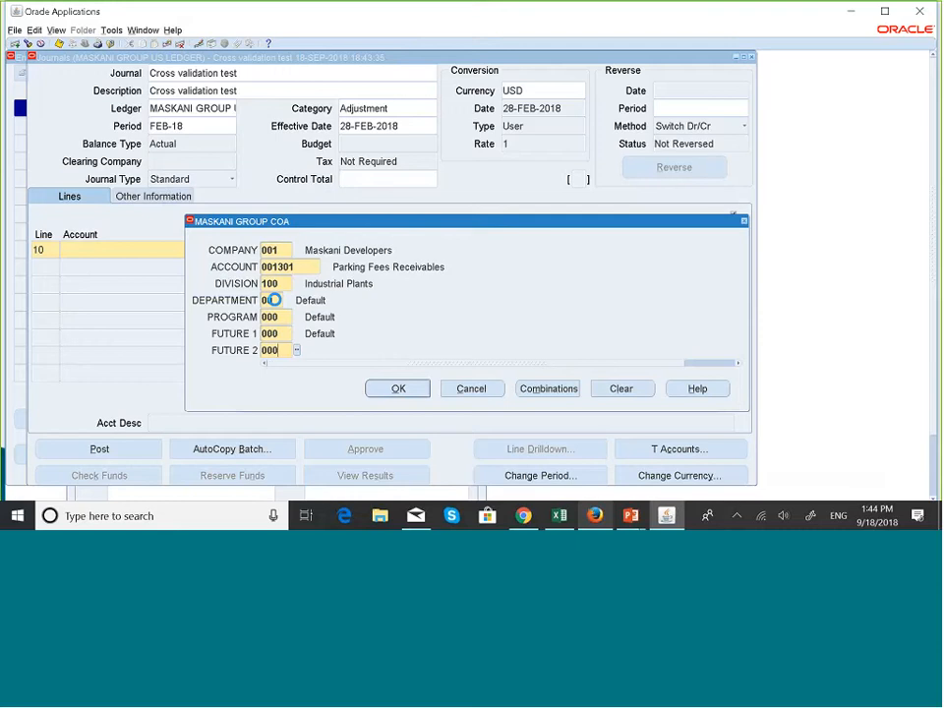
left_click(412, 388)
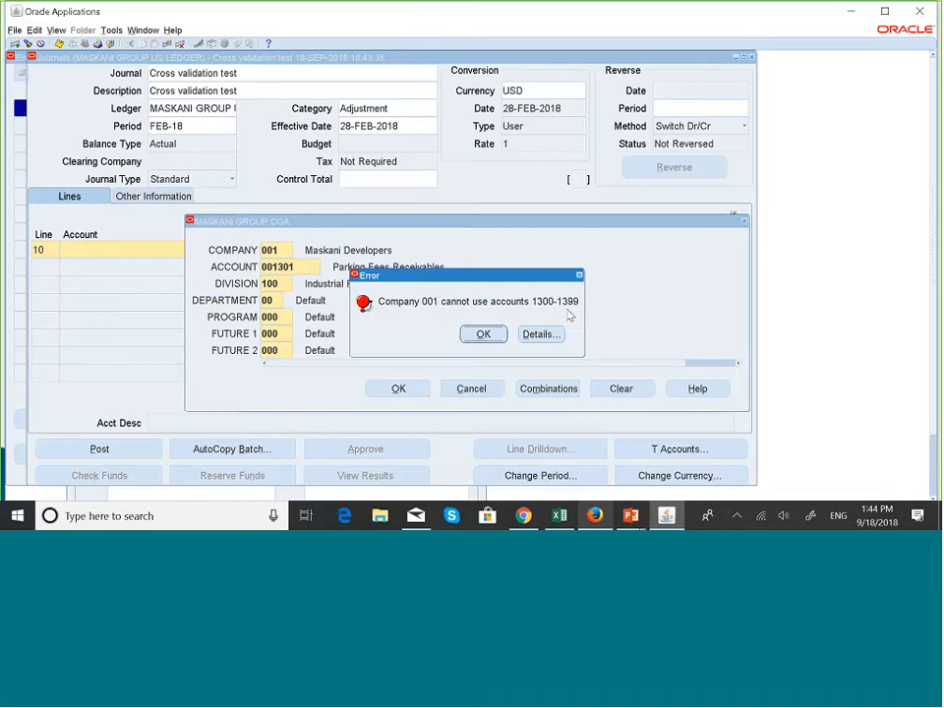
left_click(483, 335)
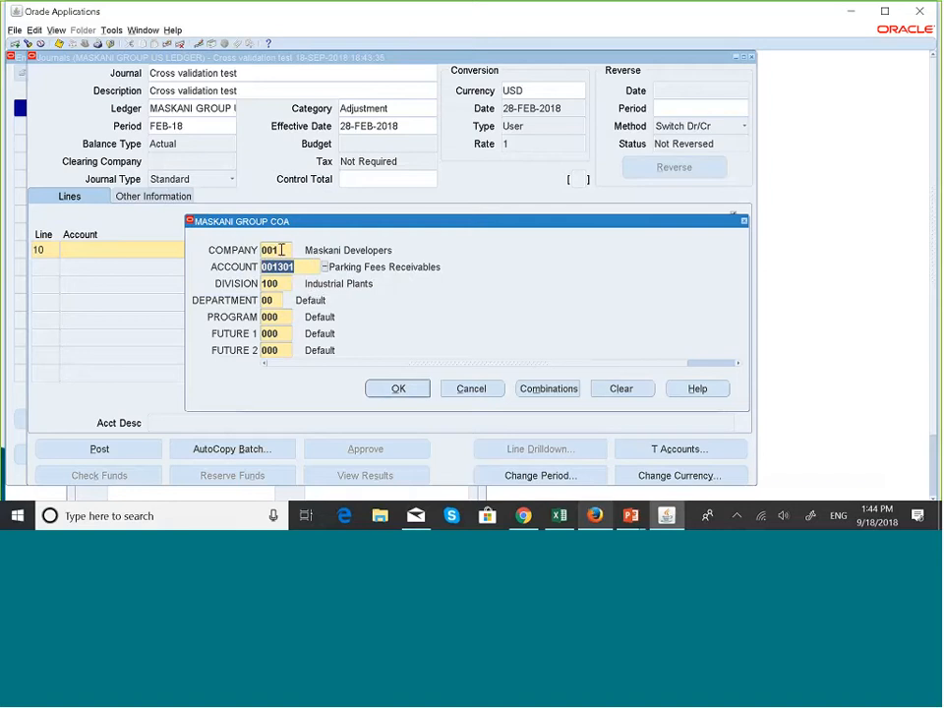
- Resubmit the combination of Company 001 with Account 001301, and cancel the account entry
left_click(280, 250)
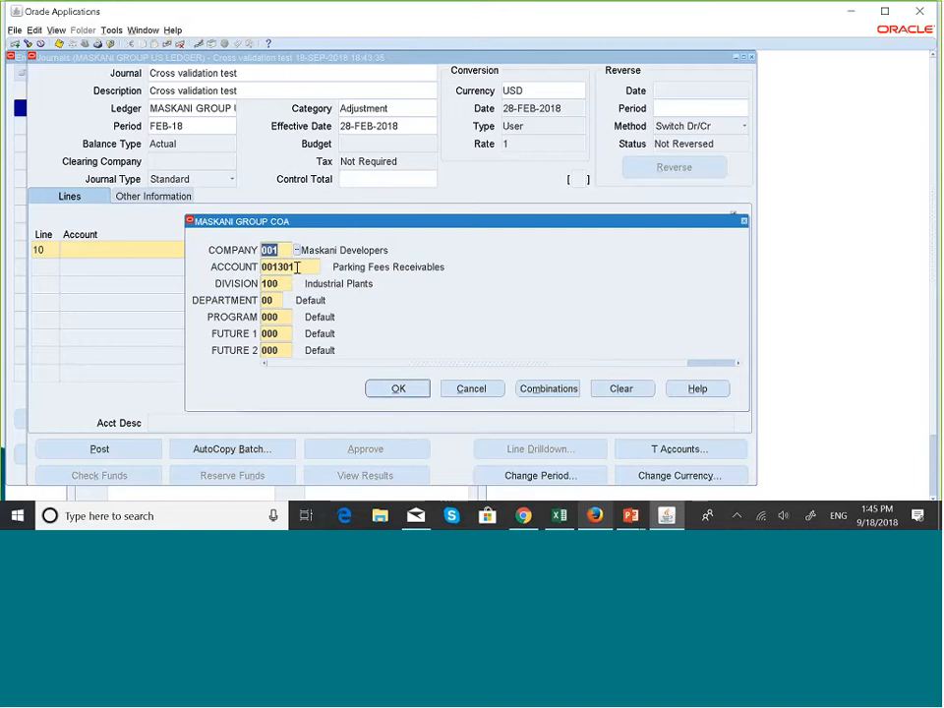
left_click(296, 267)
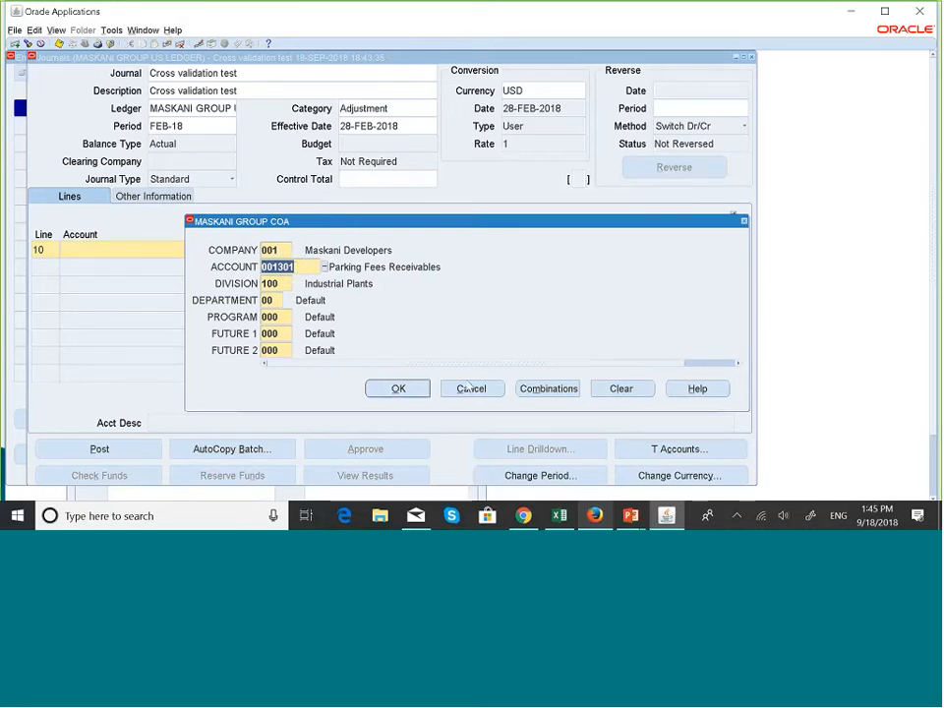
left_click(411, 392)
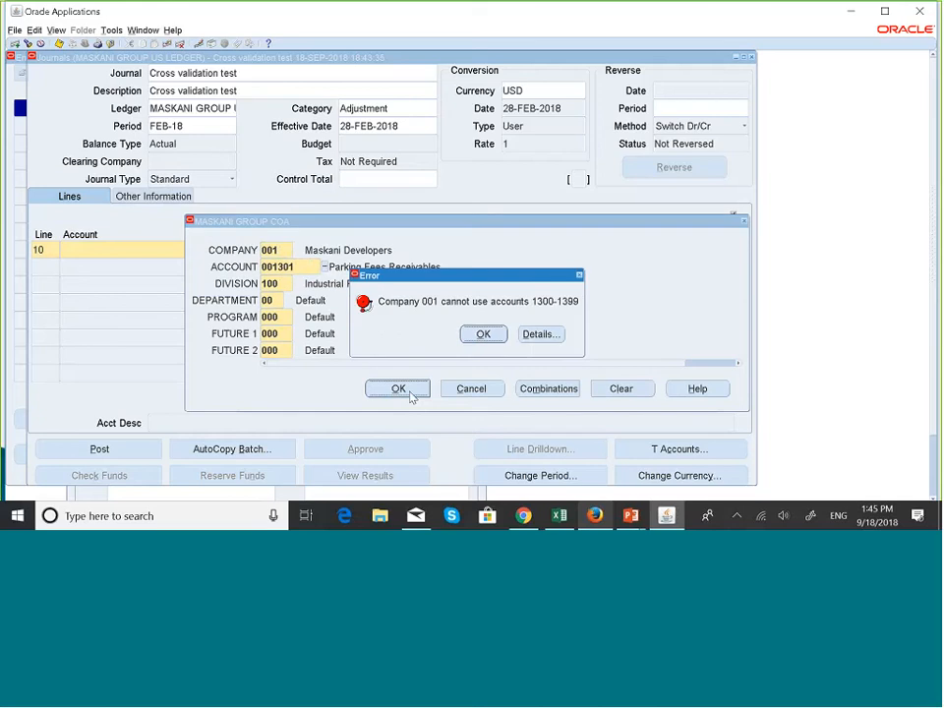
left_click(484, 334)
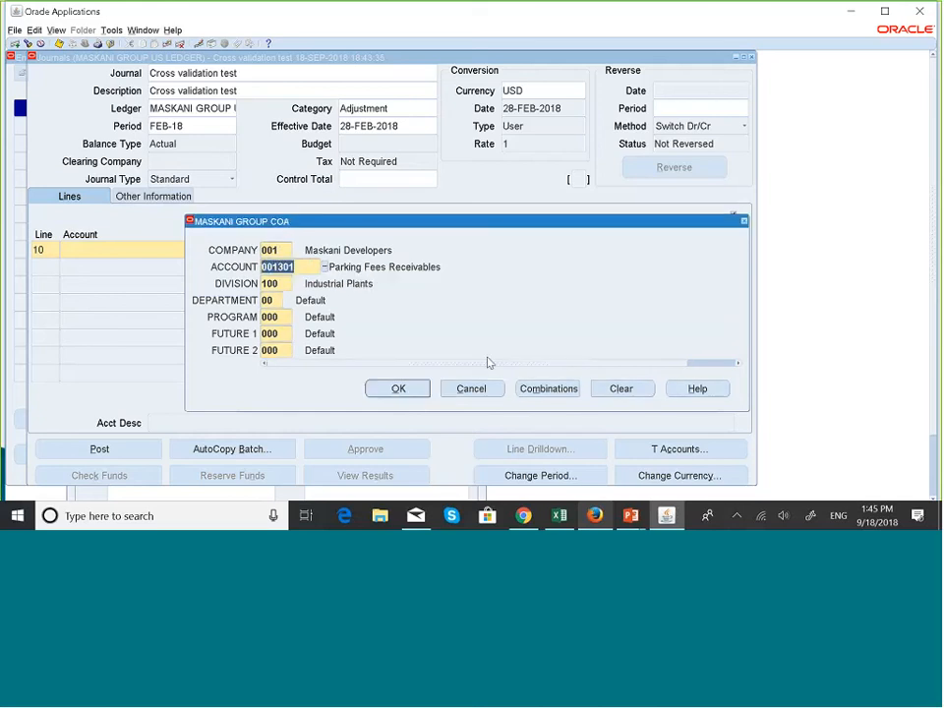
left_click(473, 387)
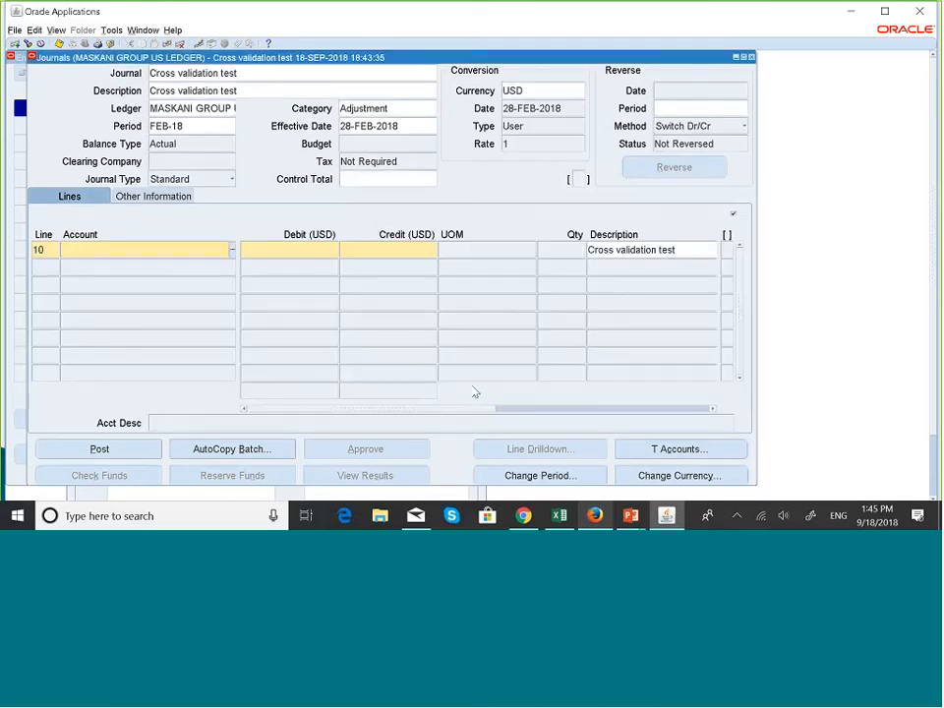
- Try to delete journal line 10, and close the test journal without saving the changes
left_click(181, 45)
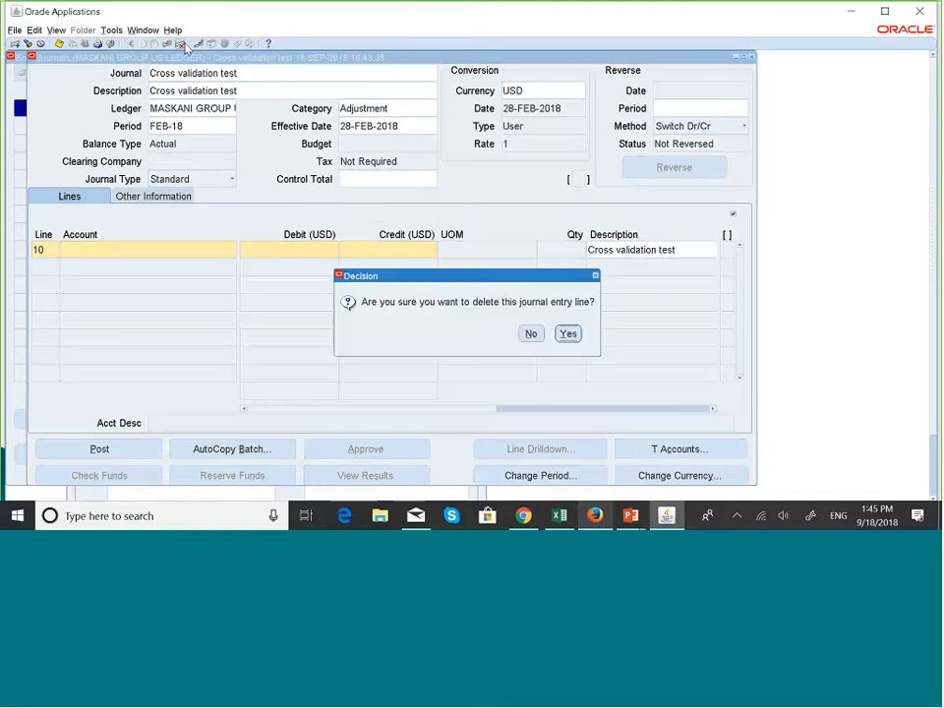
left_click(568, 334)
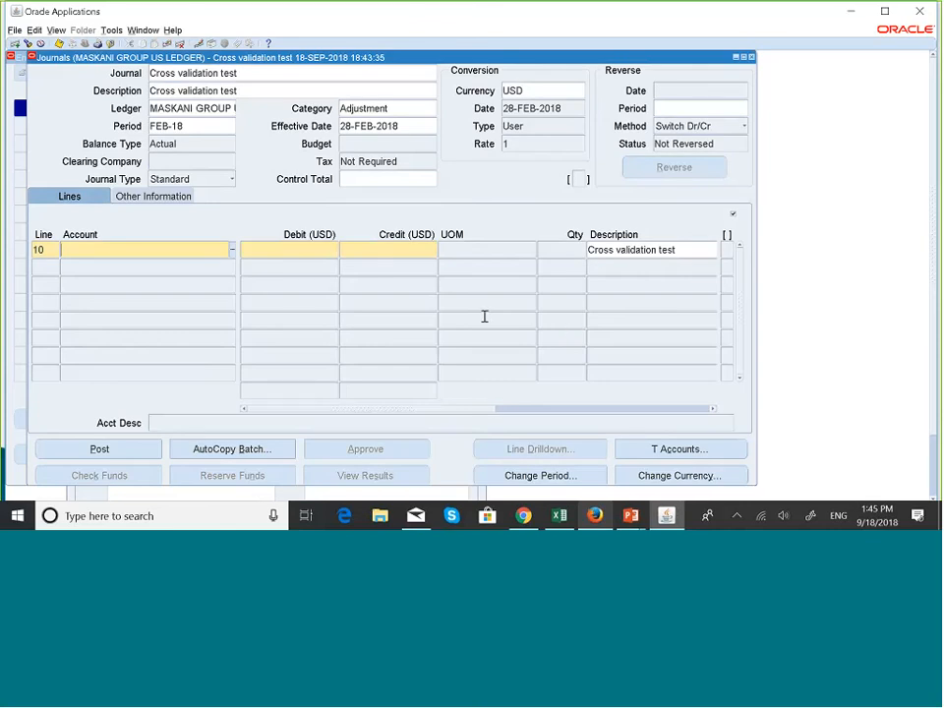
key("F4")
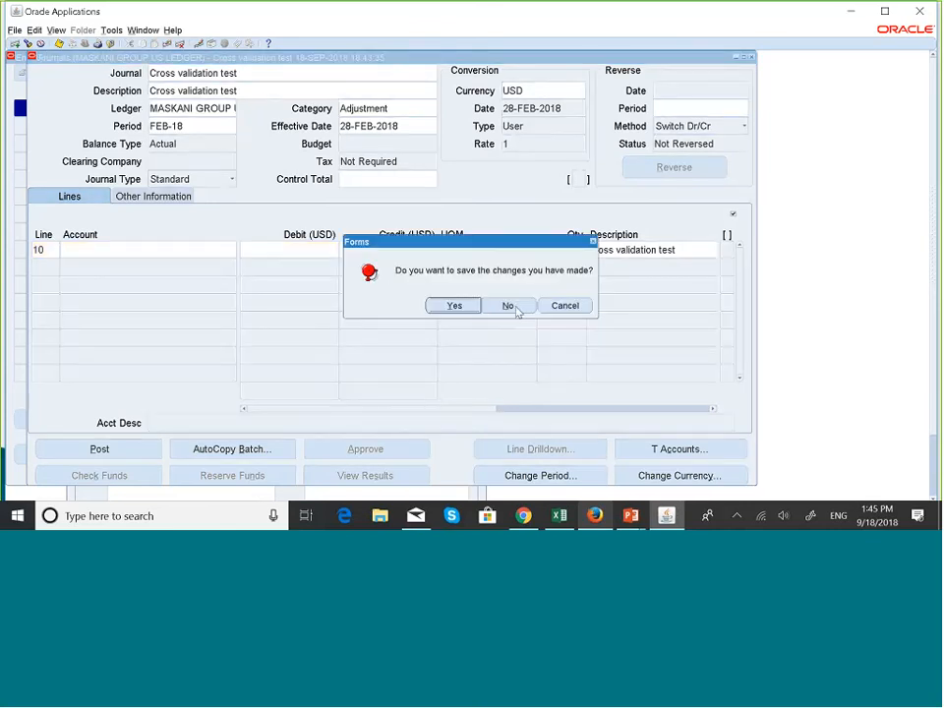
left_click(508, 306)
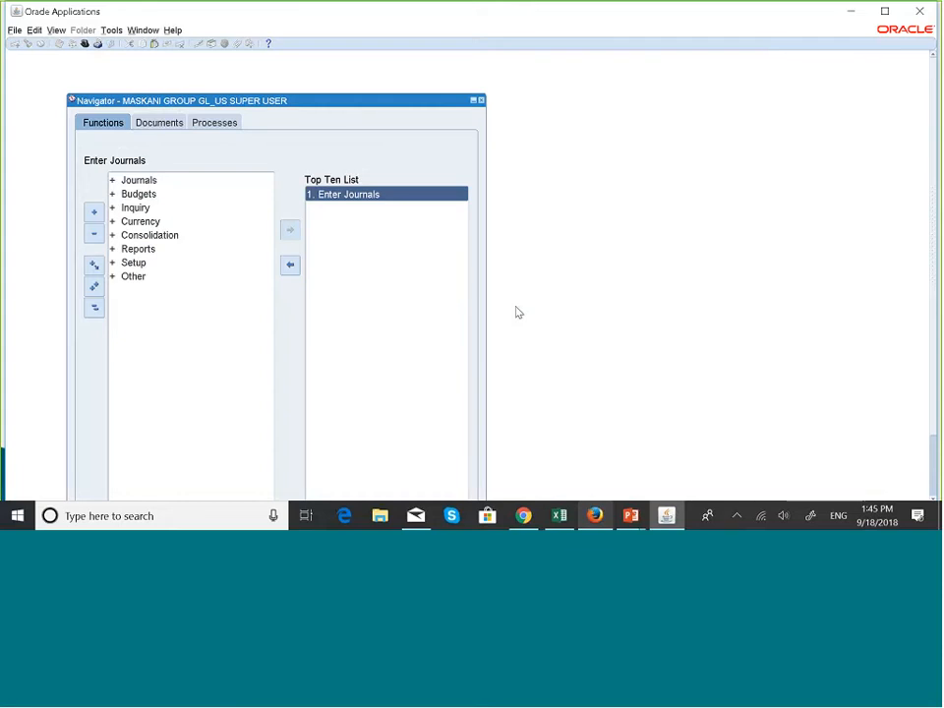
- Switch to the PowerPoint slide show to read the rule for Company 001 and the 4100 accounts, and return to Oracle Applications
key("super+Tab")
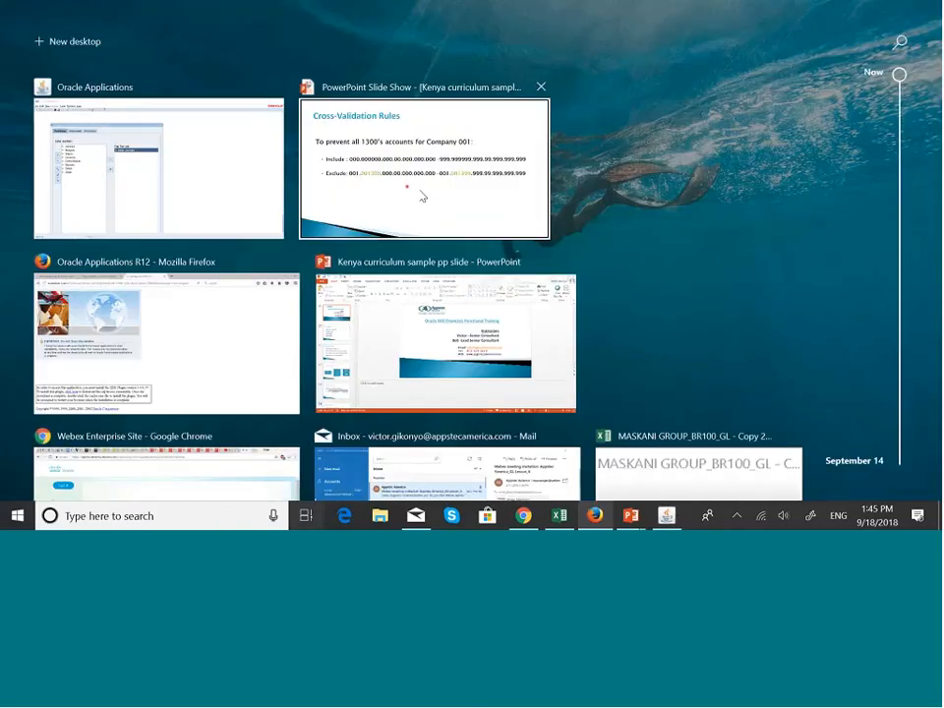
left_click(422, 197)
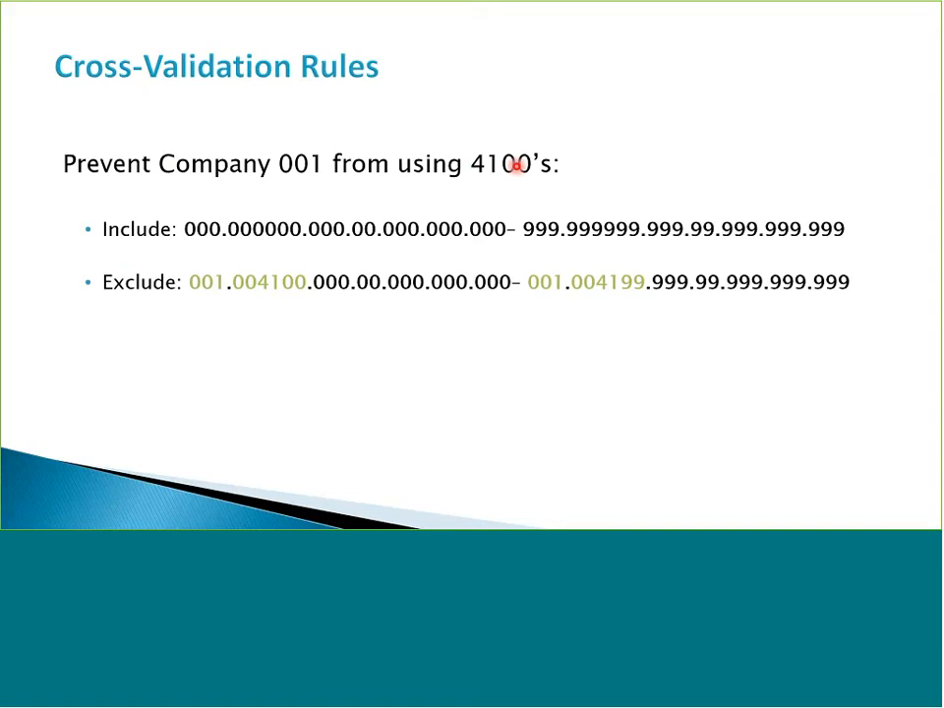
key("super+Tab")
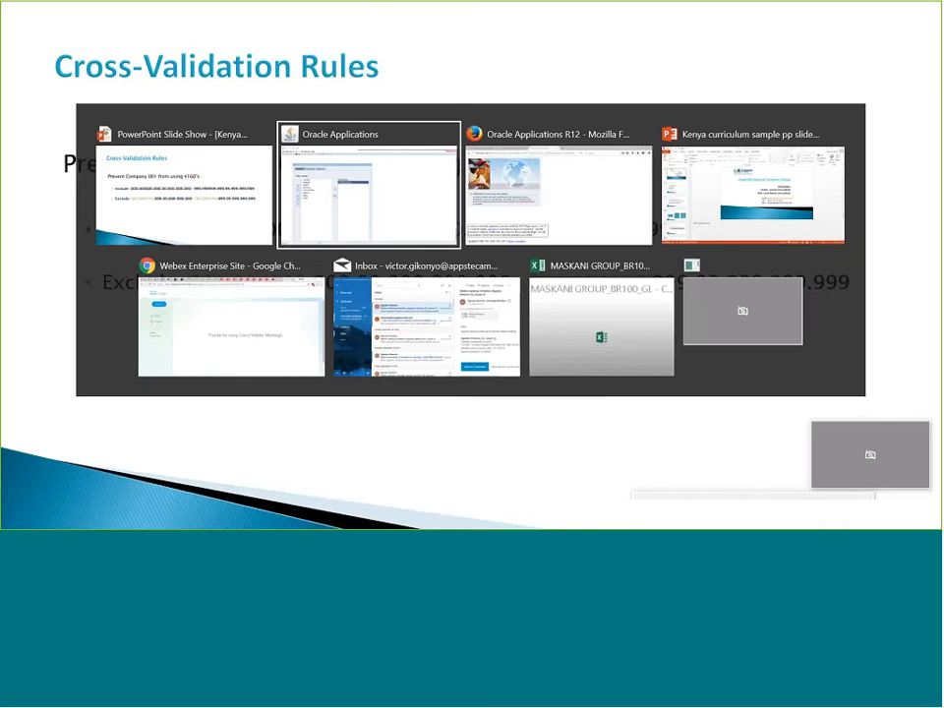
left_click(397, 186)
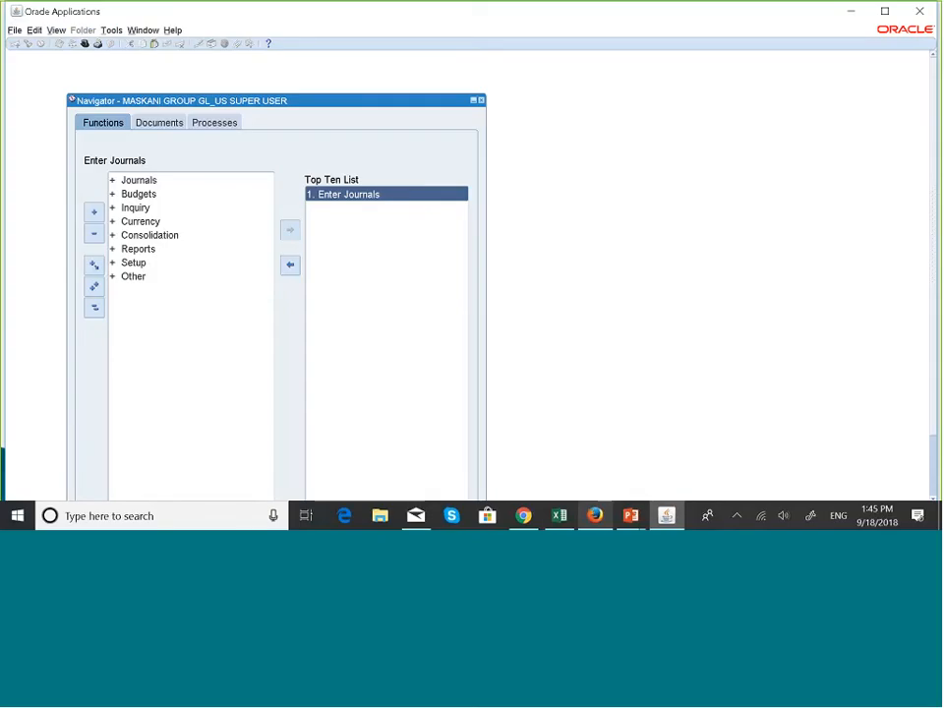
- Open the cross-validation Rules function under Setup, Financials, Flexfields, Key
double_click(139, 263)
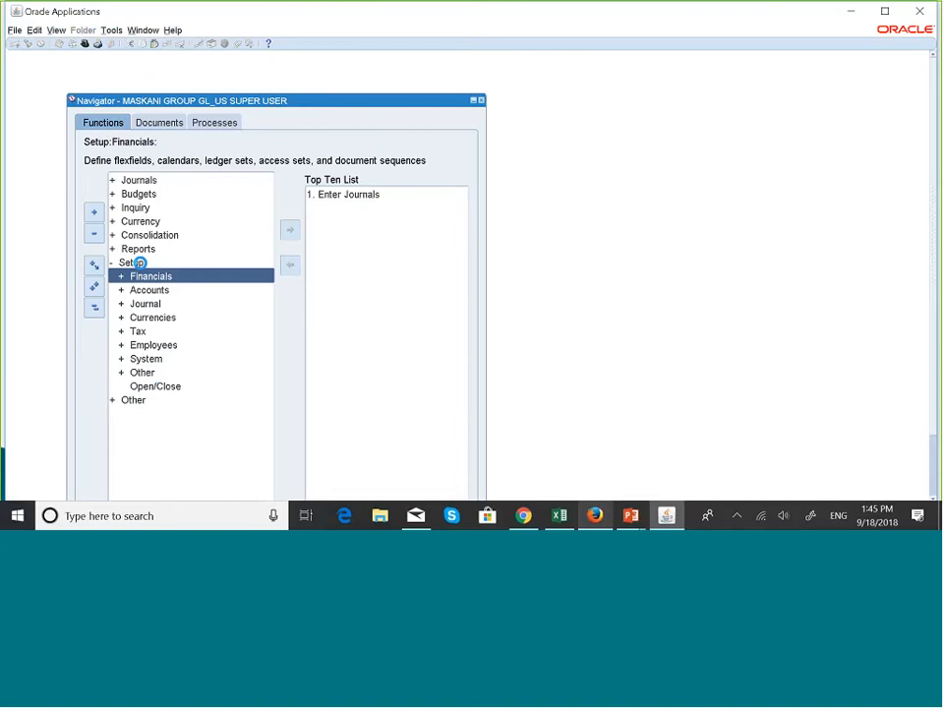
key("Return")
key("Return")
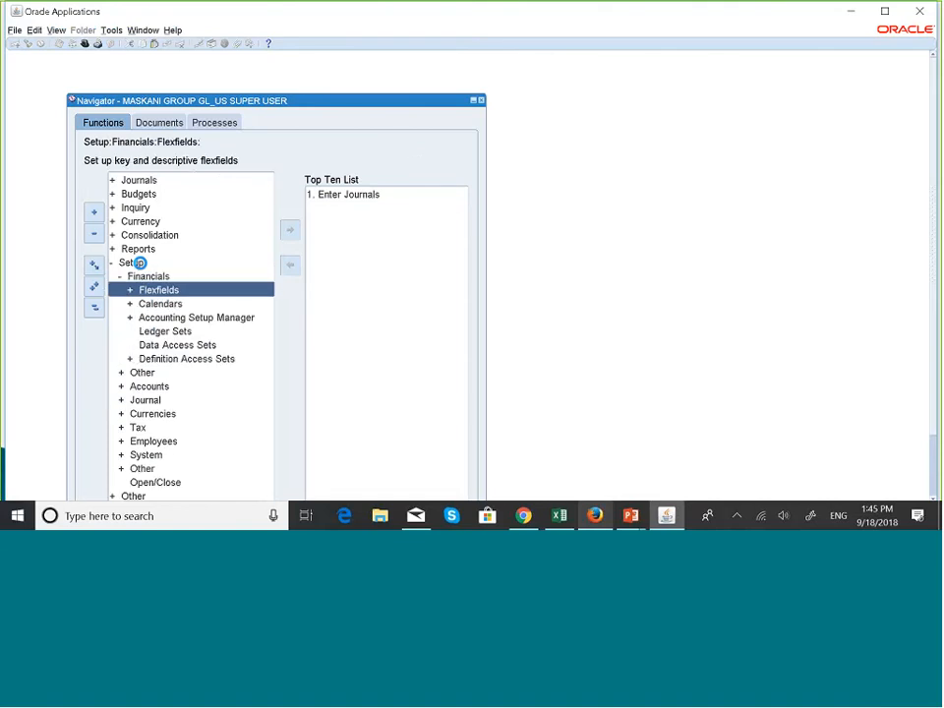
key("Return")
key("Down")
key("Down")
key("Down")
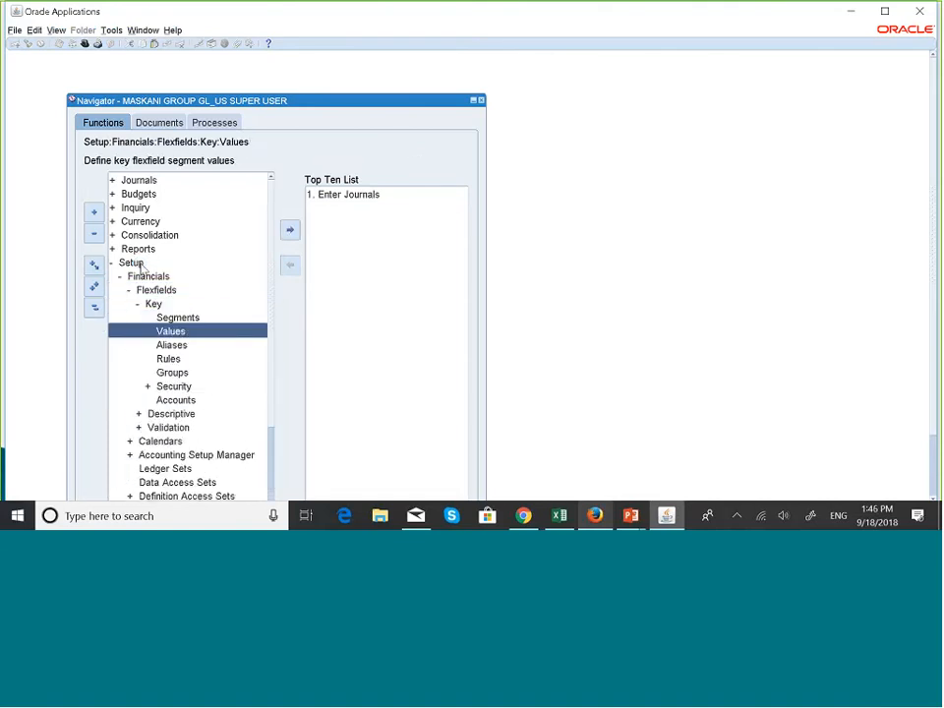
key("Return")
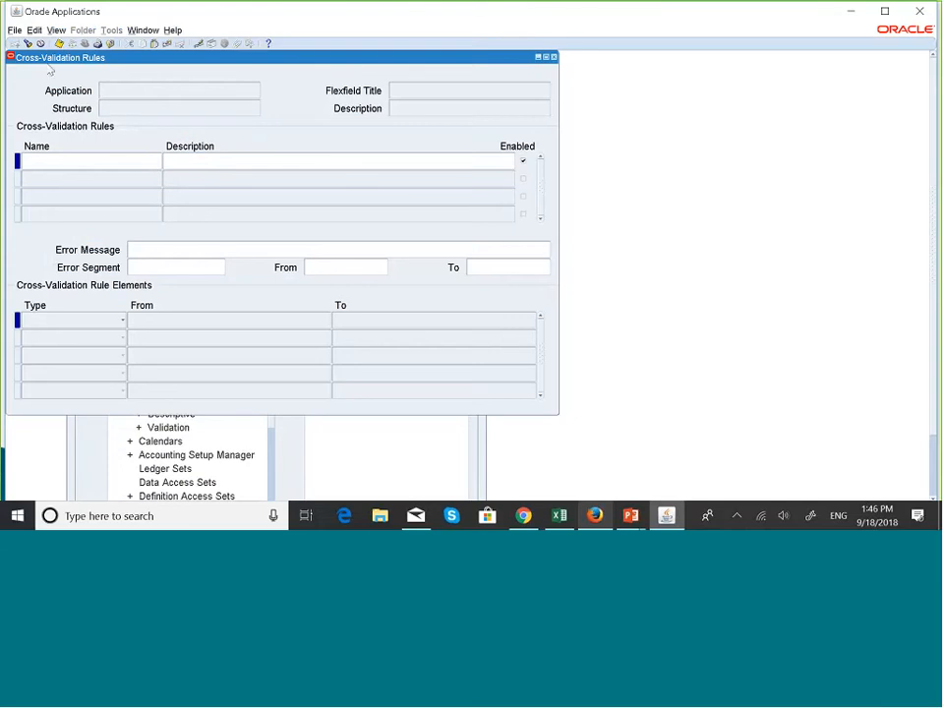
- Find the General Ledger Accounting Flexfield structure MASKANI GROUP COA and load its cross-validation rules
left_click(27, 43)
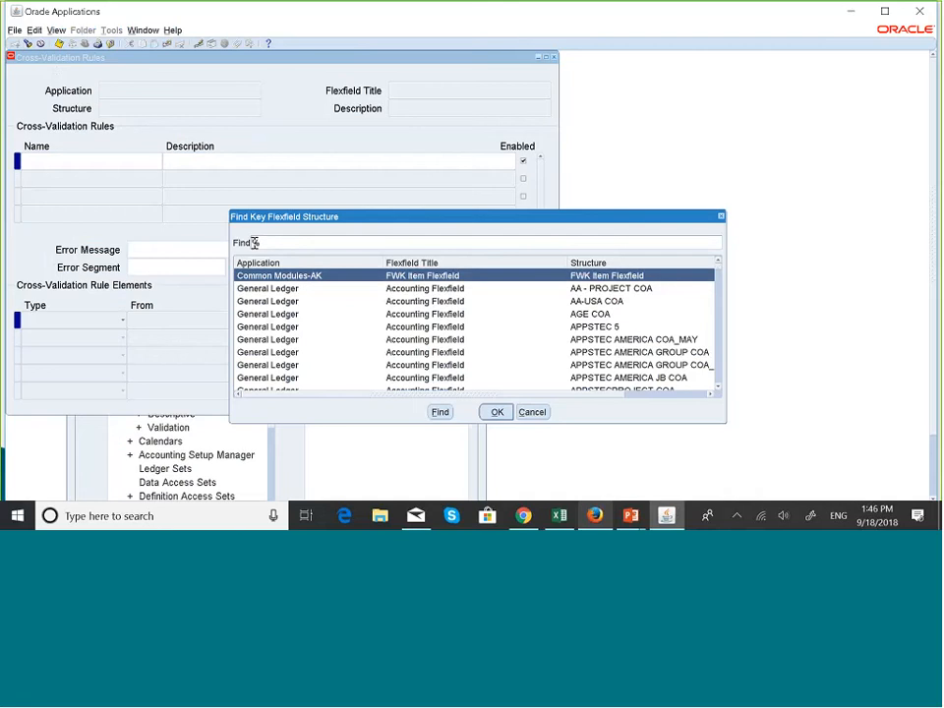
type("genera%")
type("l%")
type("ac")
type("cou")
type("nti")
type("%")
type("maskan")
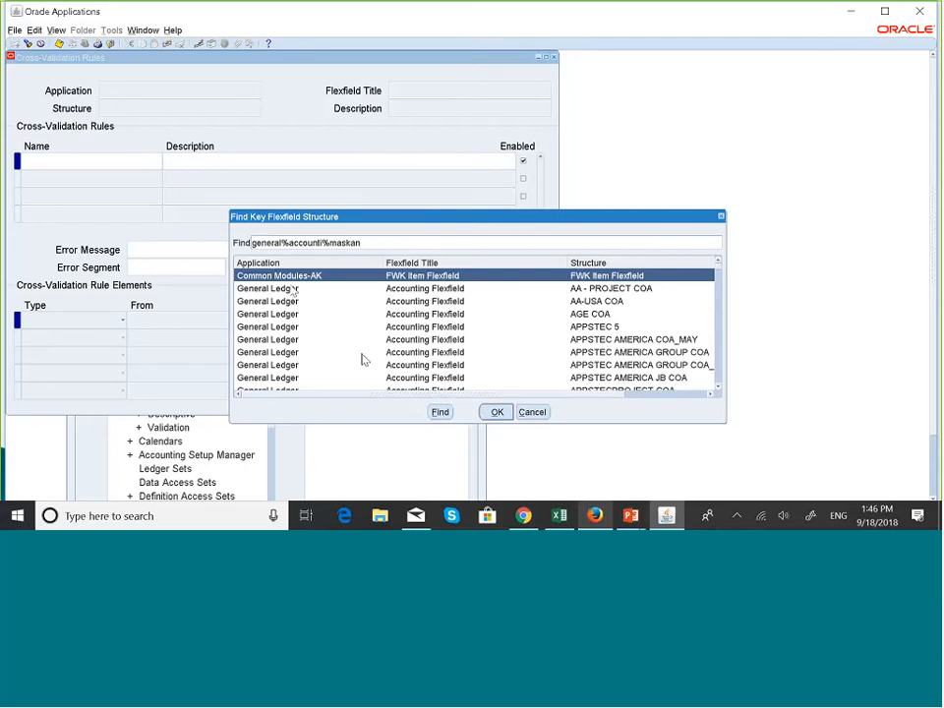
type("%")
left_click(439, 412)
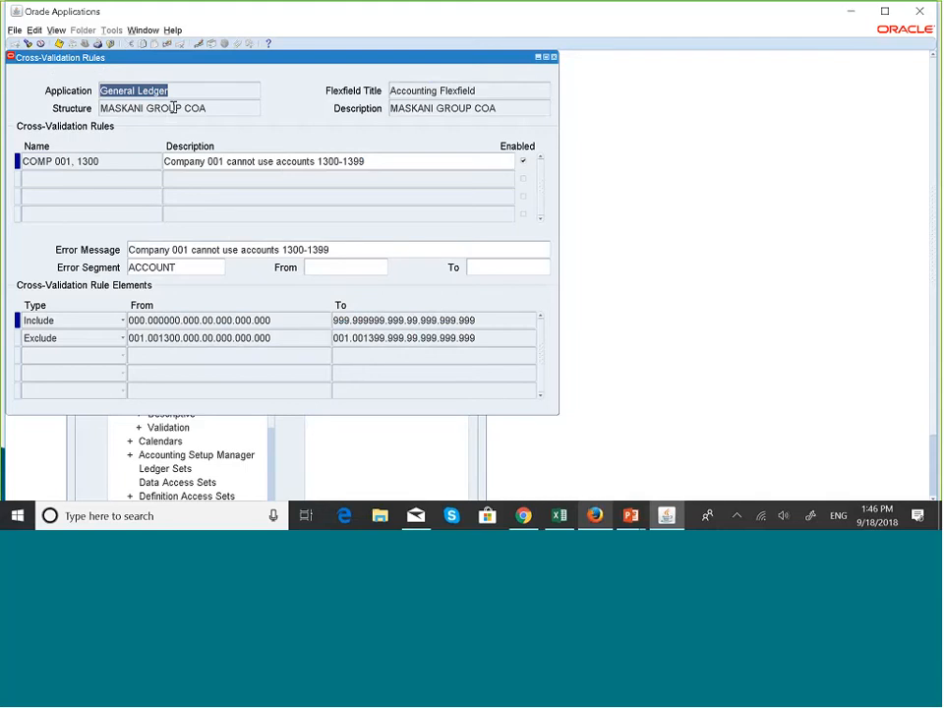
- Switch to the PowerPoint slide show and advance to the diagram of structure, rules and include/exclude elements
key("alt+Tab")
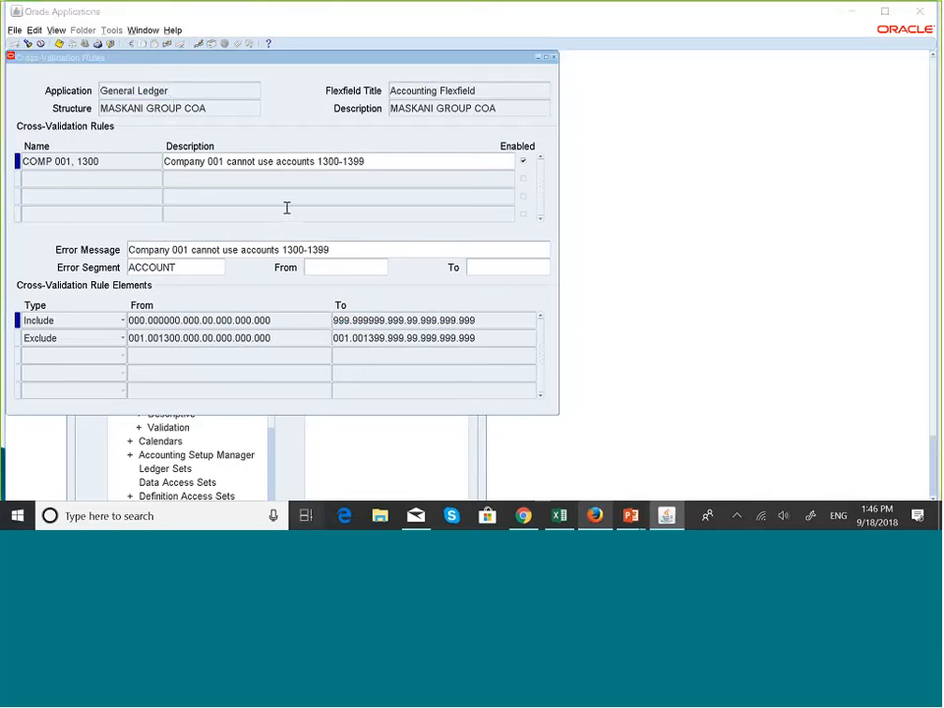
key("super+Tab")
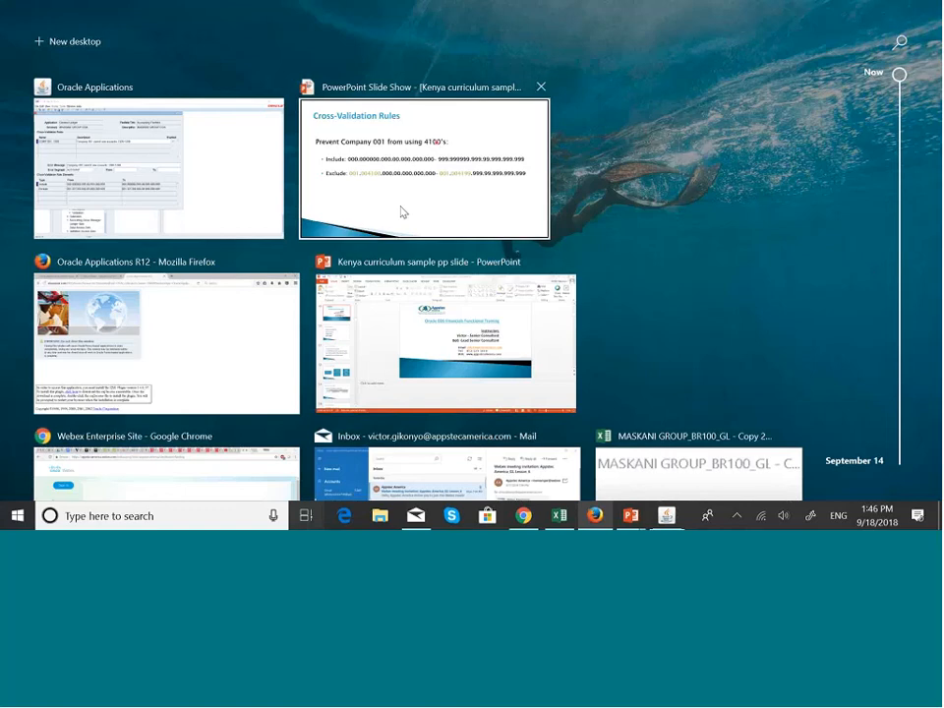
left_click(402, 212)
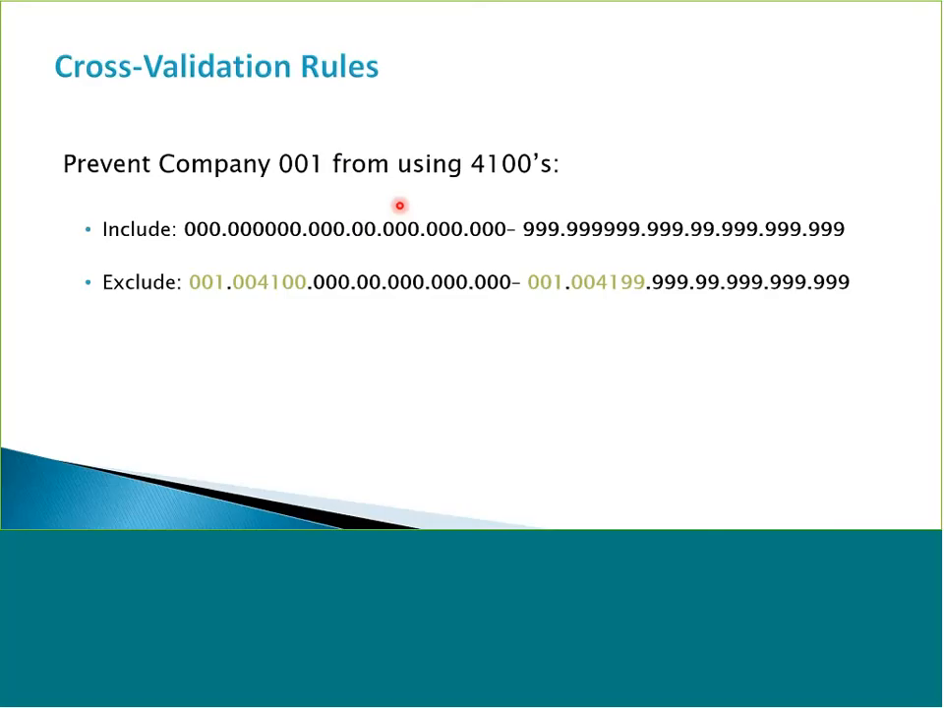
left_click(399, 204)
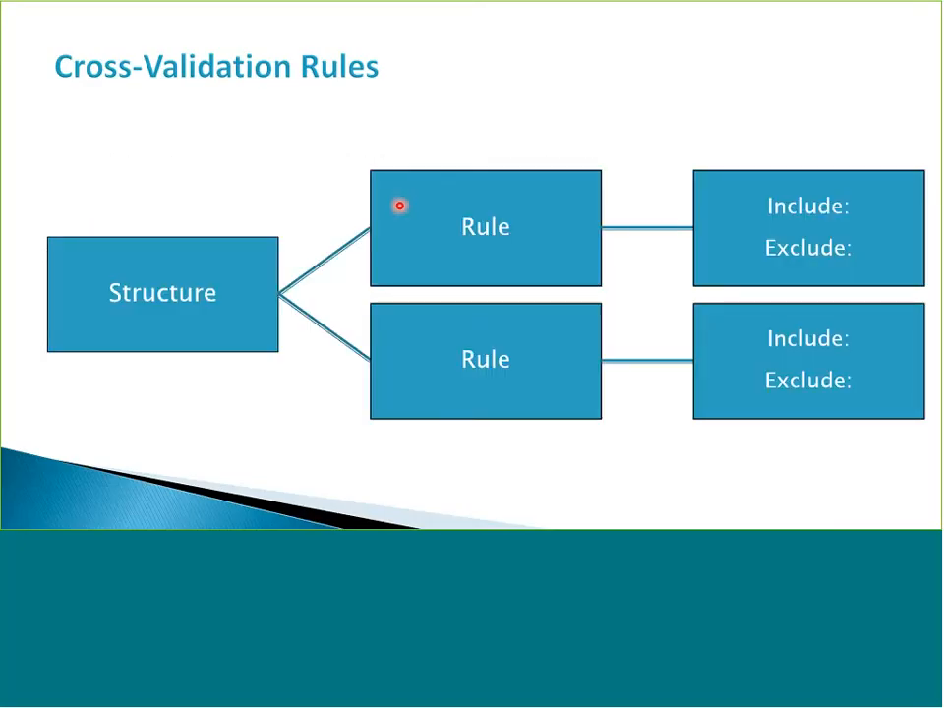
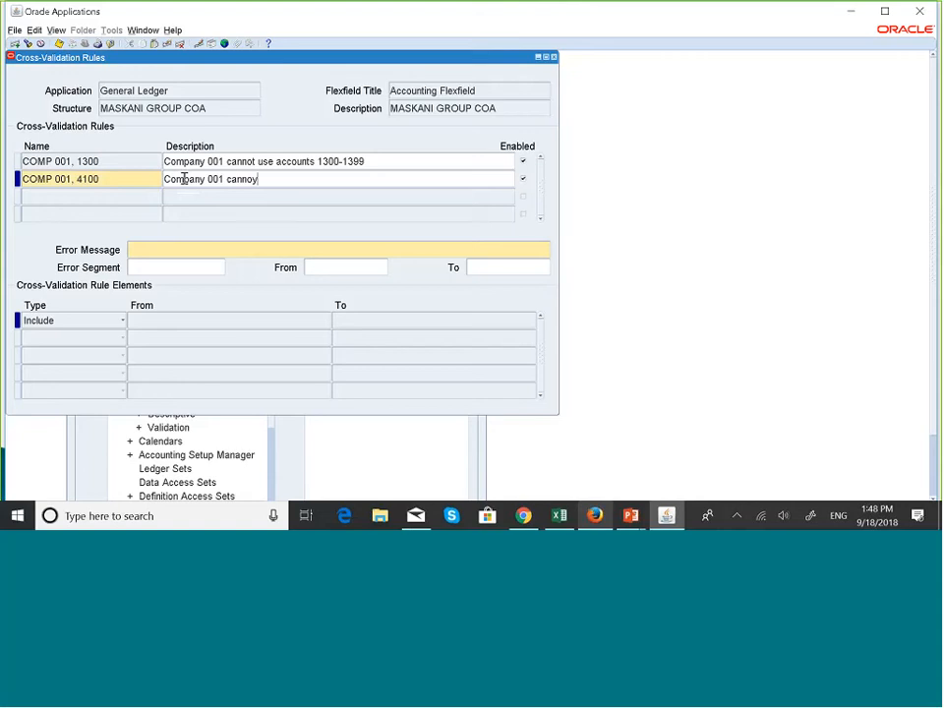
- Complete the COMP 001, 4100 rule's description as "Company 001 cannot use accounts 4100-4199" and copy it into the error message
key("BackSpace")
type("t use accounts 4100-4199")
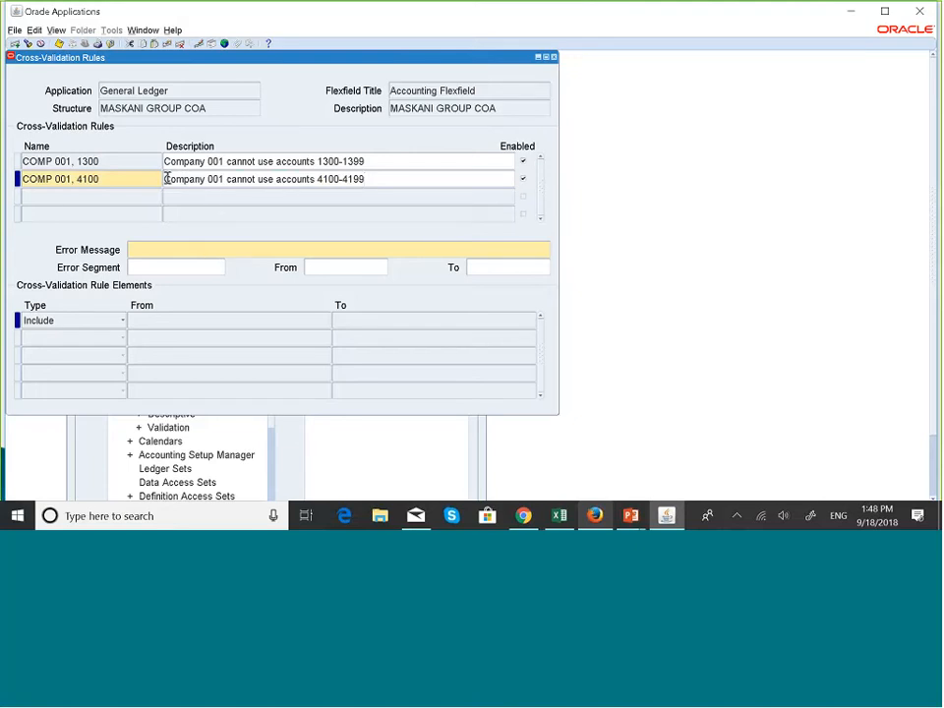
left_click_drag(166, 179, 364, 179)
key("ctrl+c")
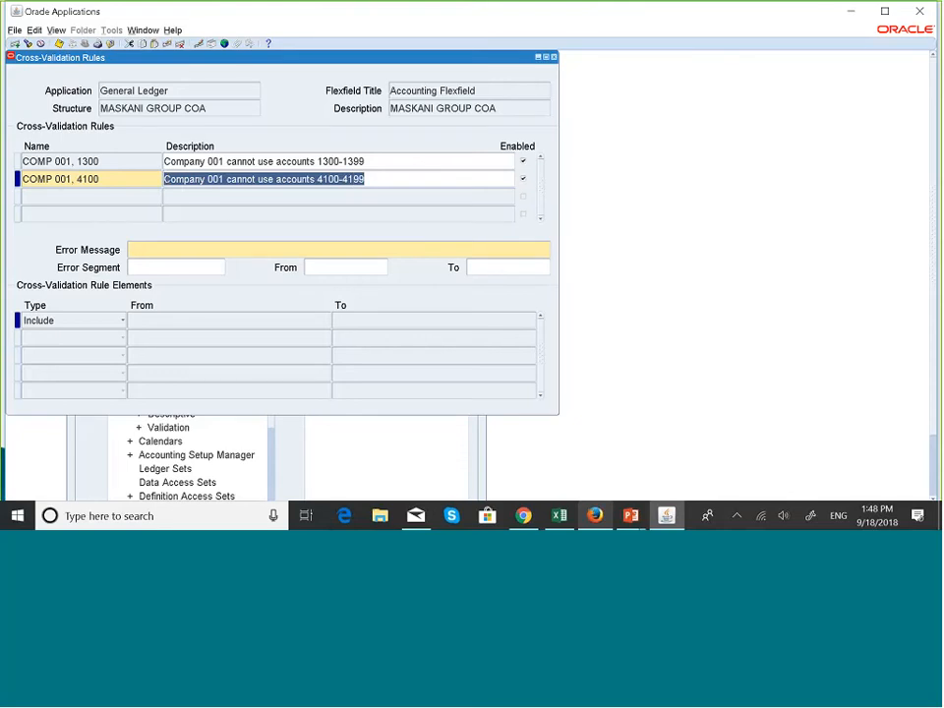
left_click(141, 252)
key("ctrl+v")
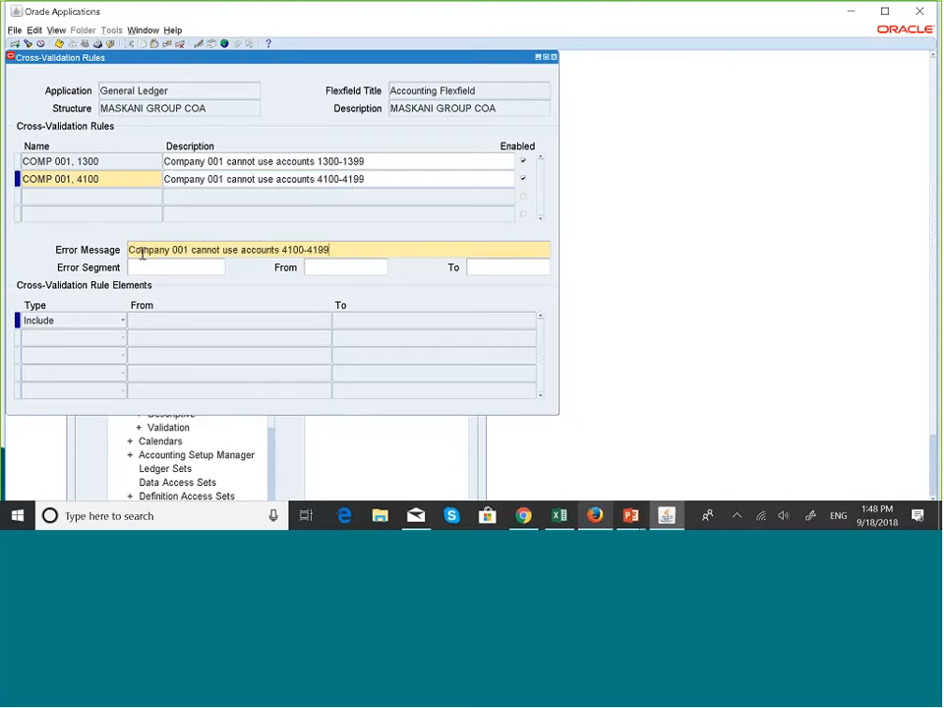
- Set the error segment of the COMP 001, 4100 rule to COMPANY
left_click(154, 270)
left_click(224, 270)
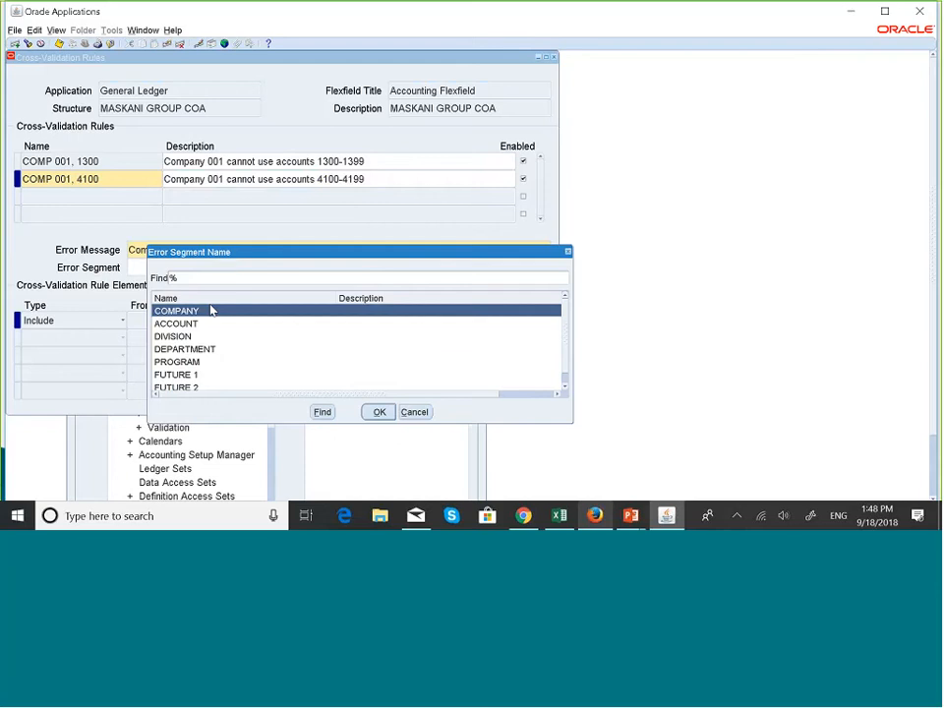
left_click(382, 413)
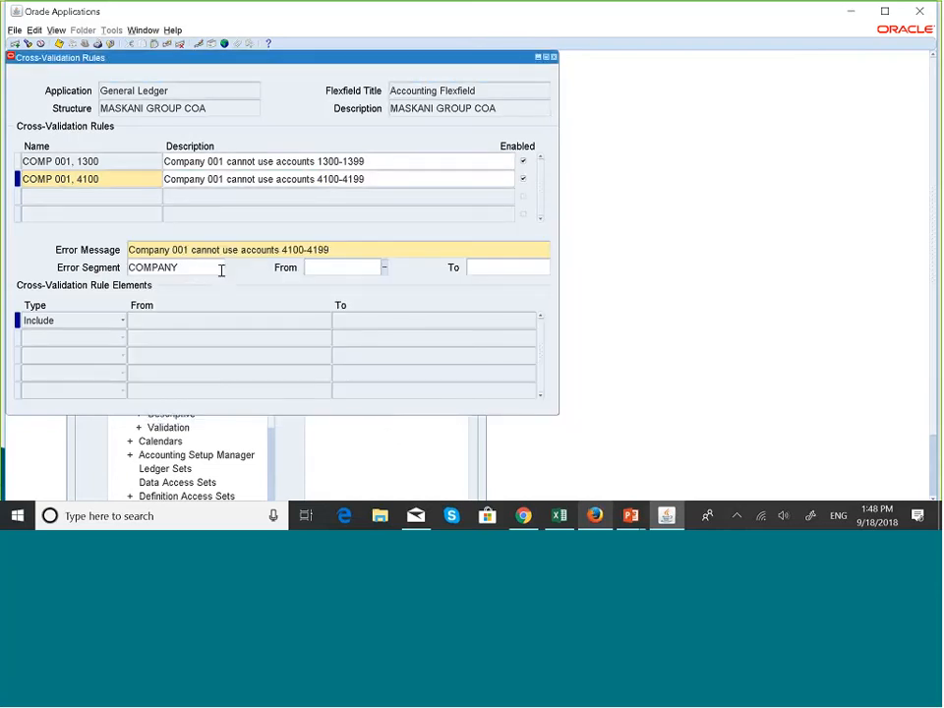
- Start the rule's first element as Include, with the company range 000 to 999 and the account range 000000 to 999999
left_click(123, 321)
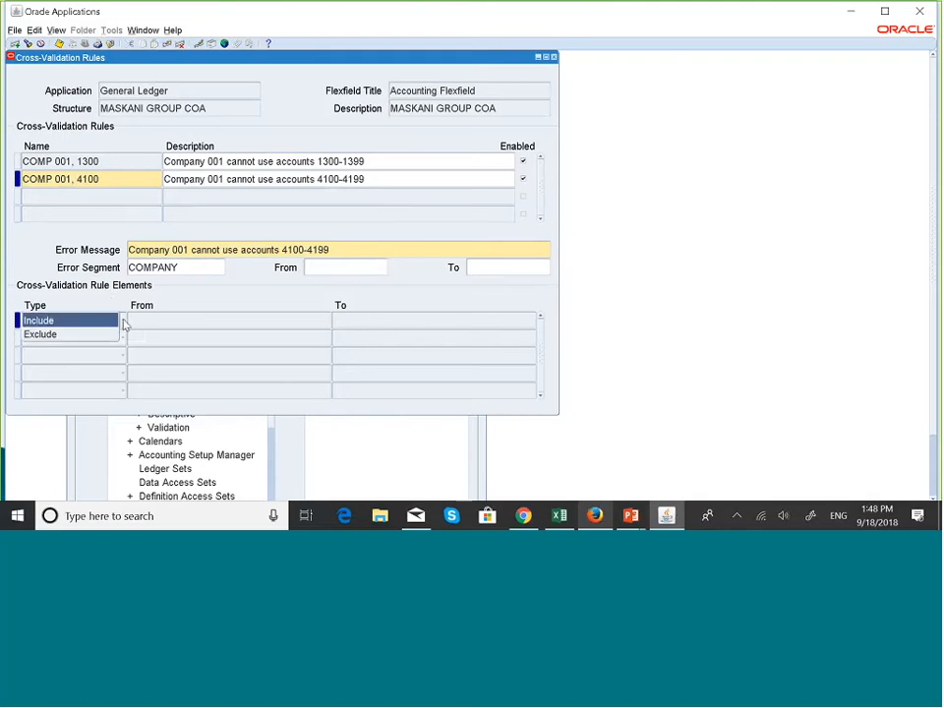
left_click(94, 322)
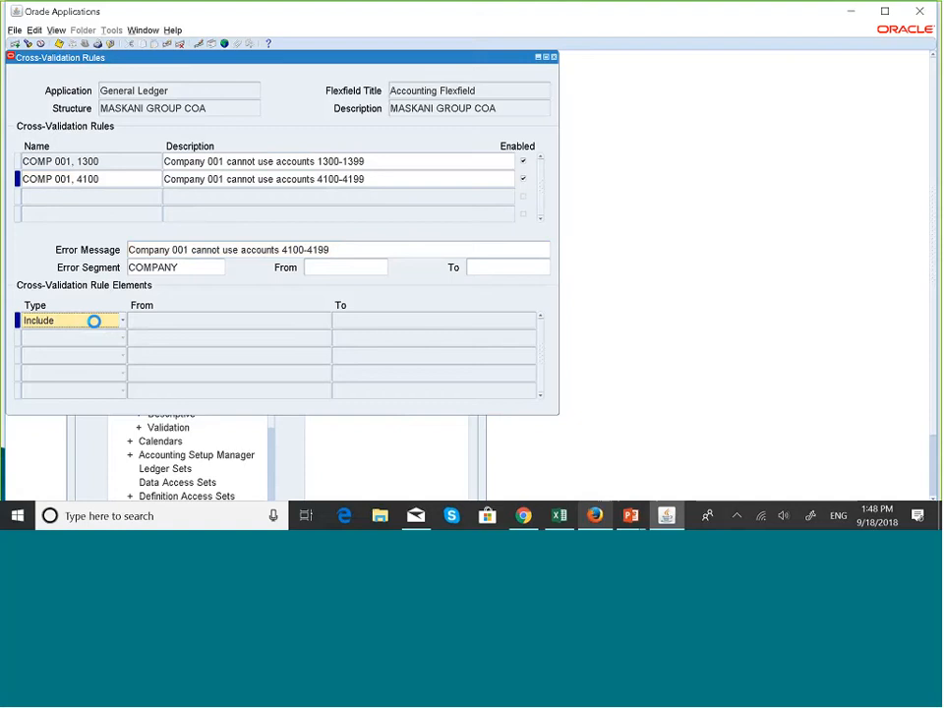
left_click(162, 325)
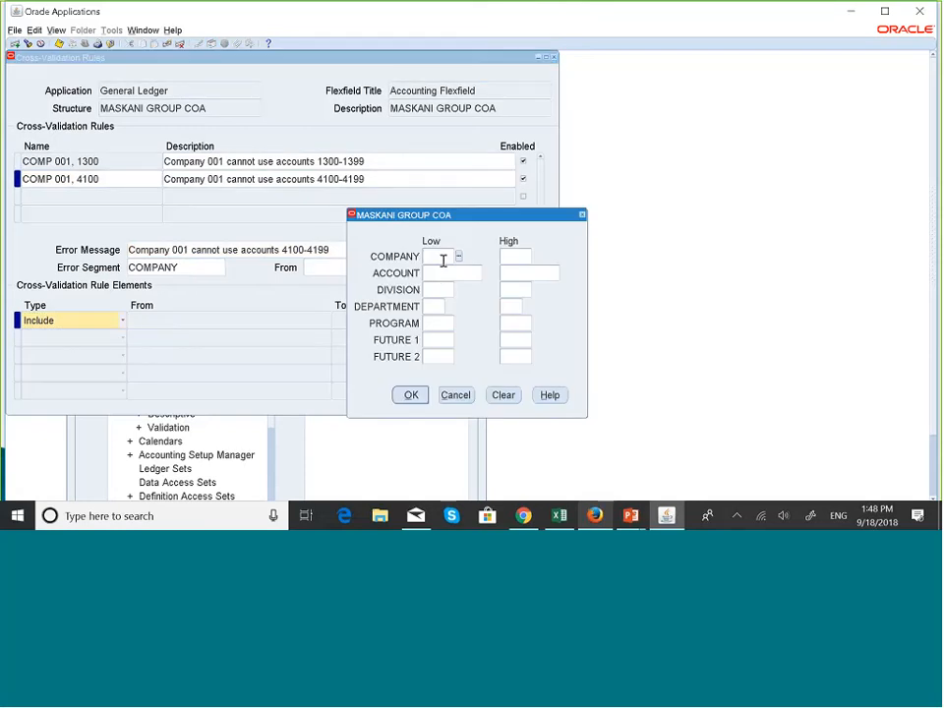
type("000")
key("Tab")
type("999")
key("Tab")
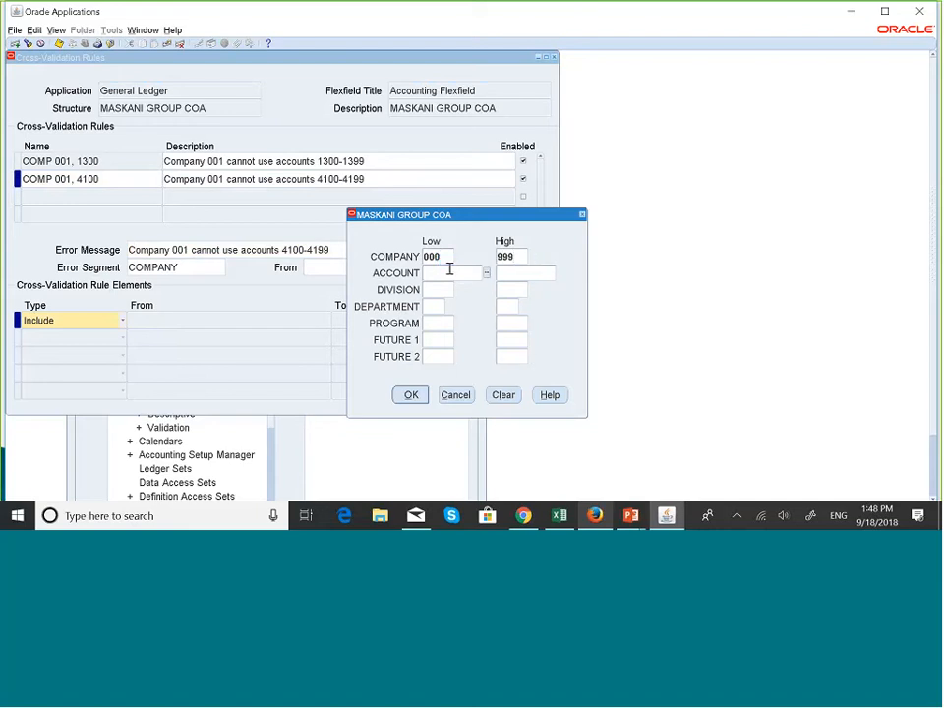
type("000000")
key("Tab")
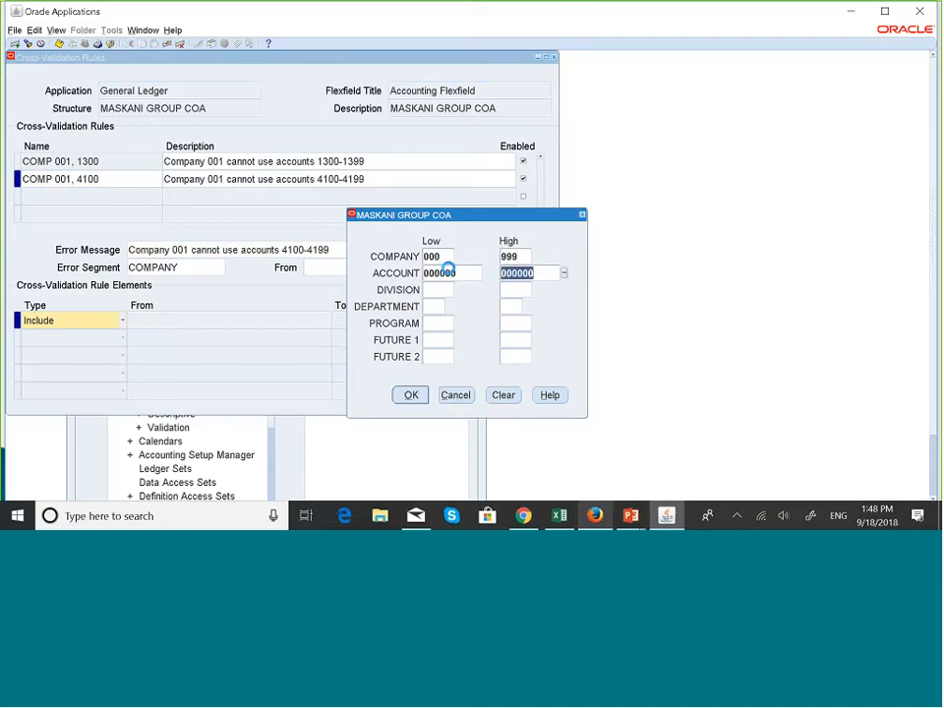
type("999999")
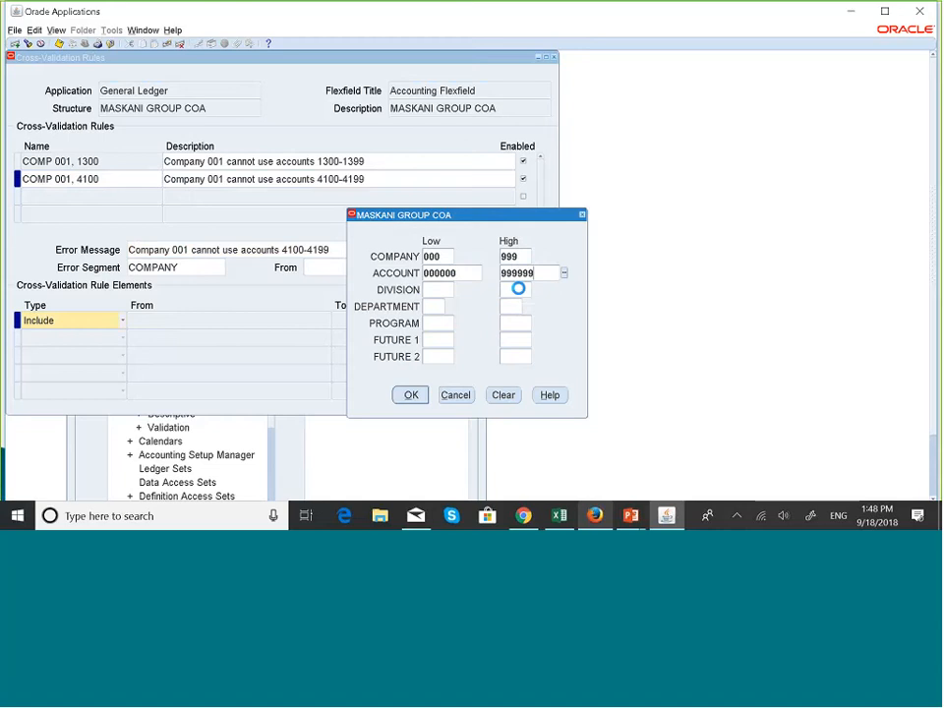
key("Tab")
- Set the Include element's division range to 000–999 and its department range to 00–99
type("000")
key("Tab")
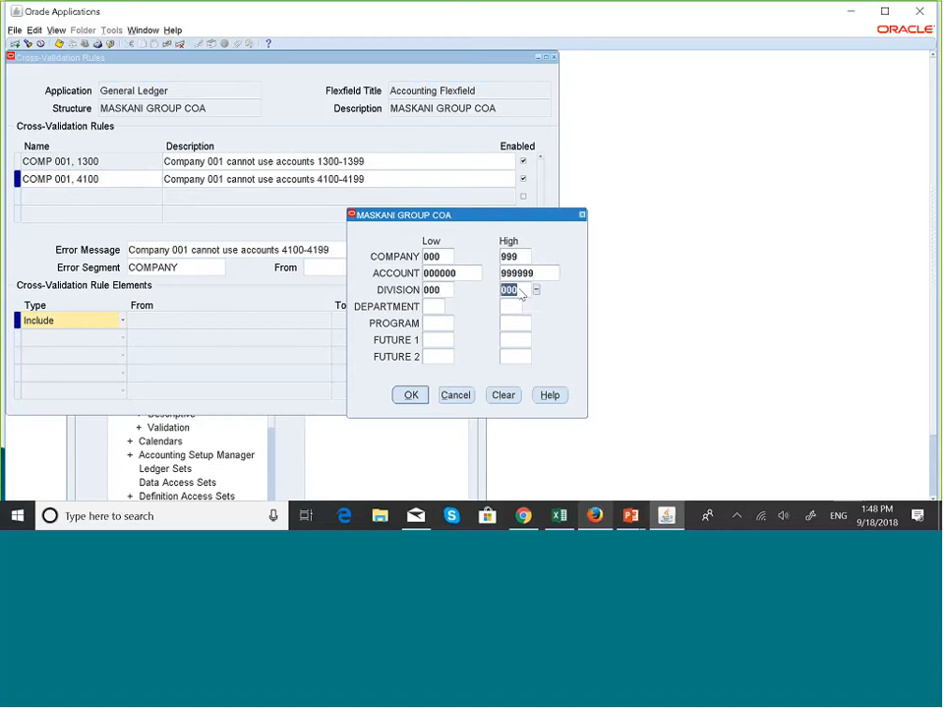
type("999")
key("Tab")
type("00")
key("Tab")
type("99")
key("Tab")
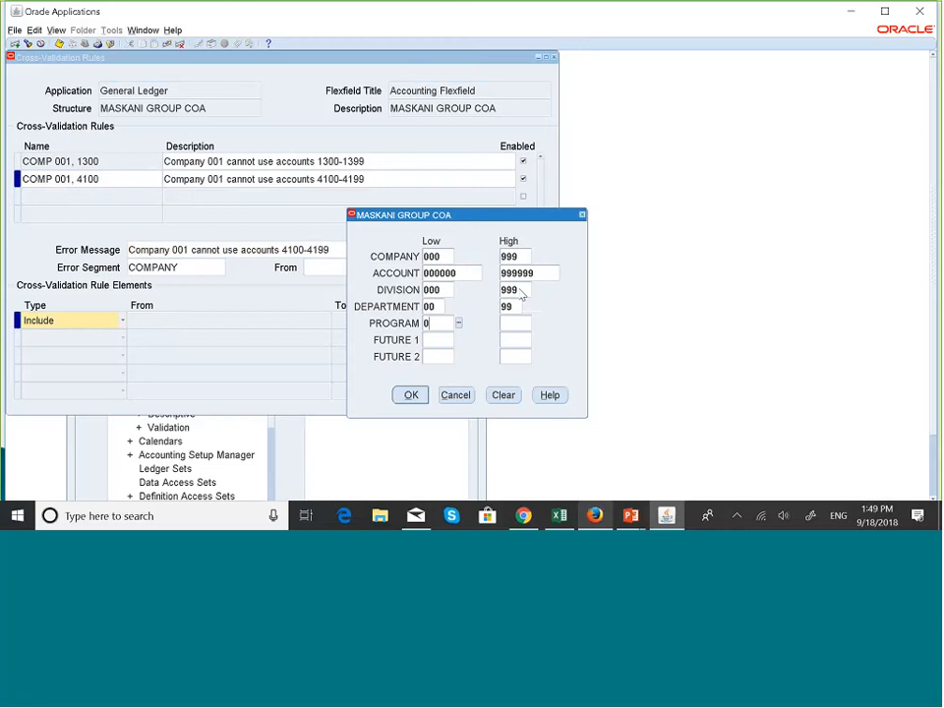
- Set the Include element's Program, Future 1 and Future 2 ranges to 000–999 and accept the combination
type("000")
key("Tab")
type("999")
key("Tab")
type("000")
key("Tab")
type("999")
key("Tab")
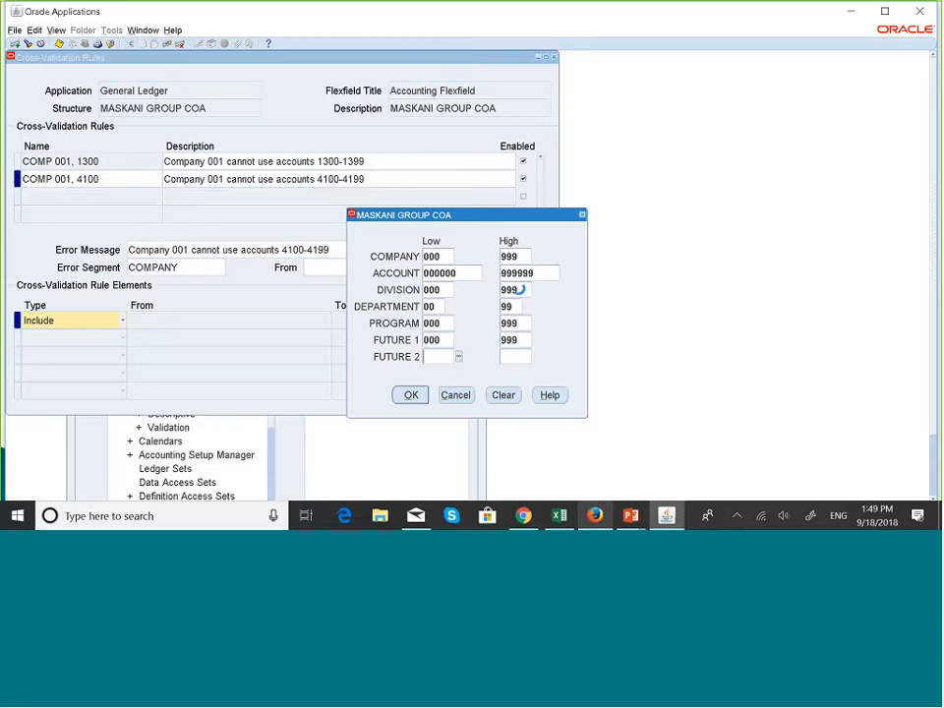
type("000")
key("Tab")
type("999")
left_click(411, 394)
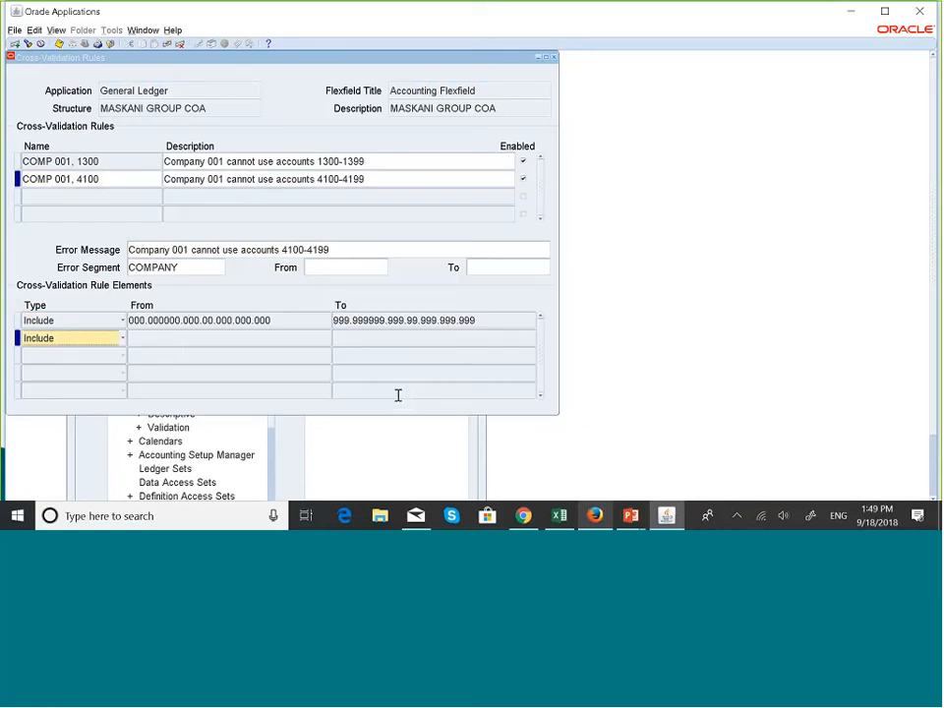
- Open the second rule element's segment ranges, limit the company to 001 and choose 004100 Management Fees as the low account
left_click(165, 343)
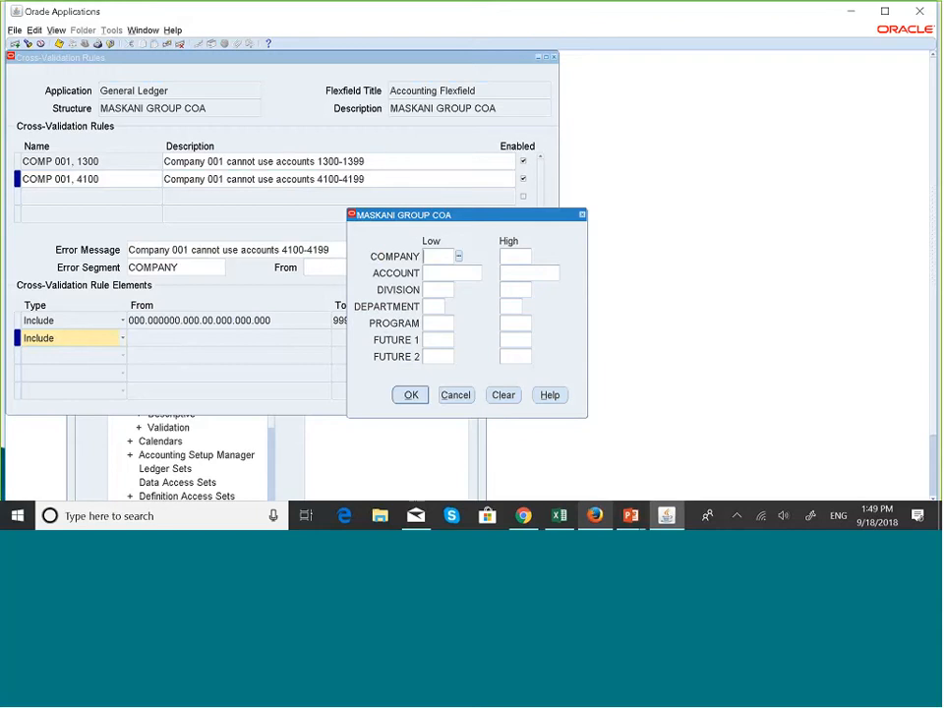
type("001")
key("Tab")
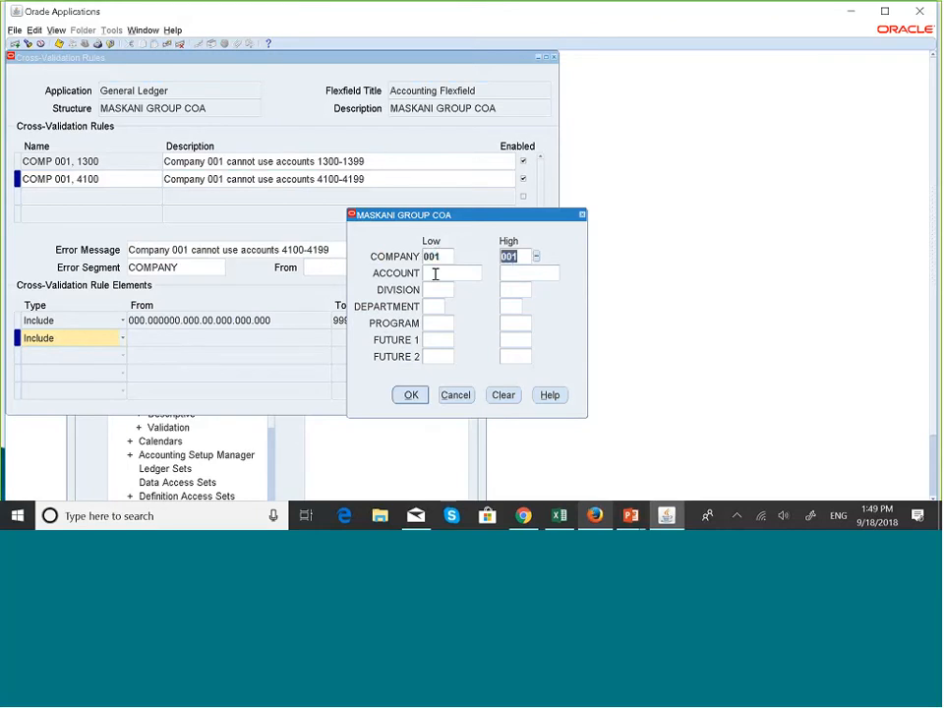
left_click(436, 273)
left_click(487, 273)
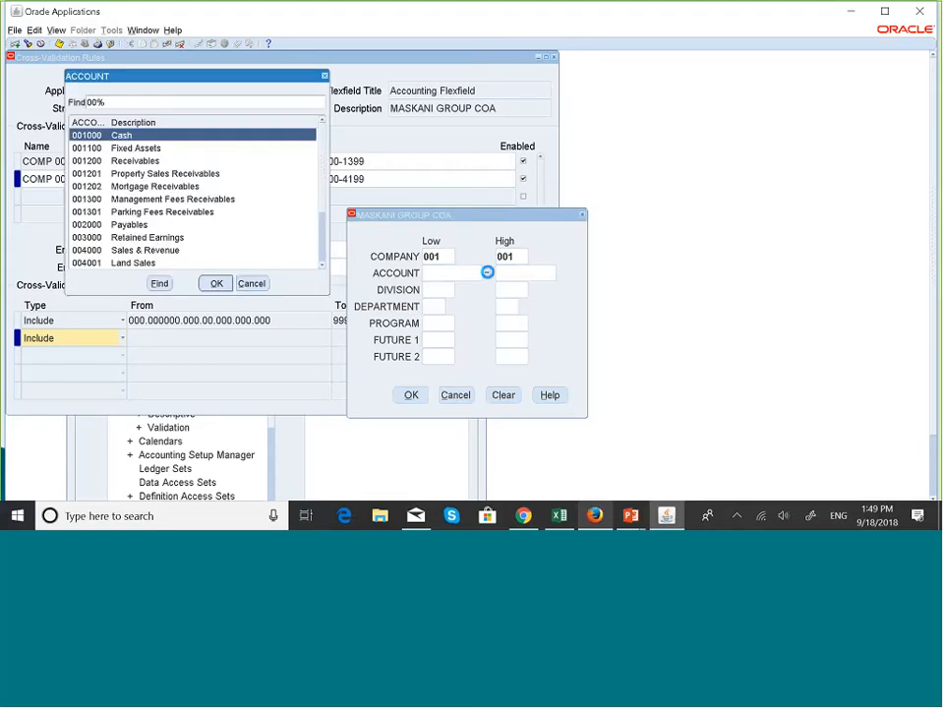
left_click(322, 264)
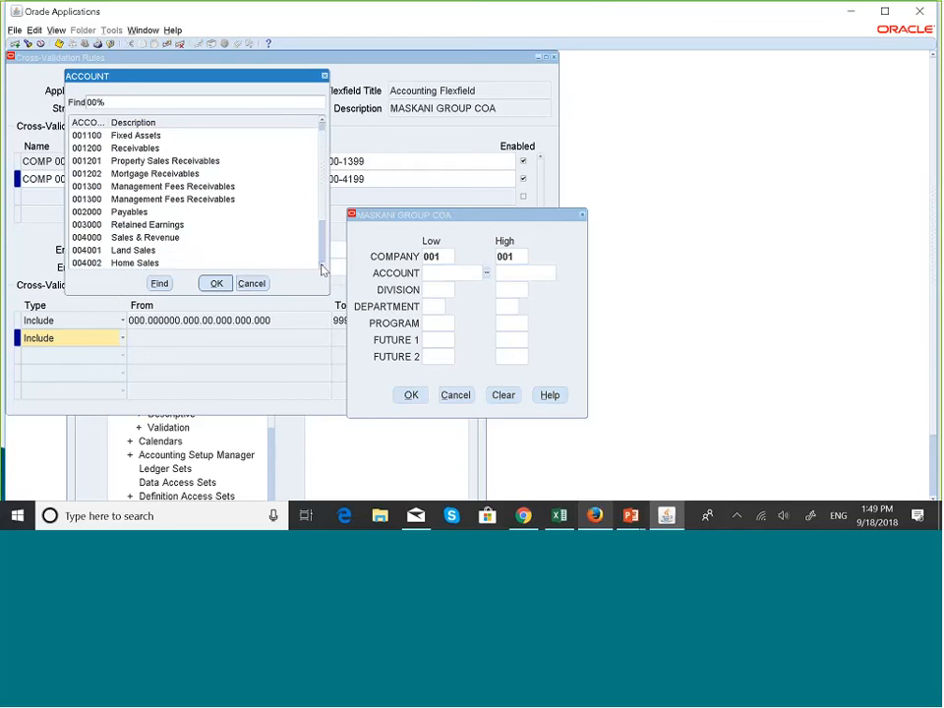
left_click(322, 264)
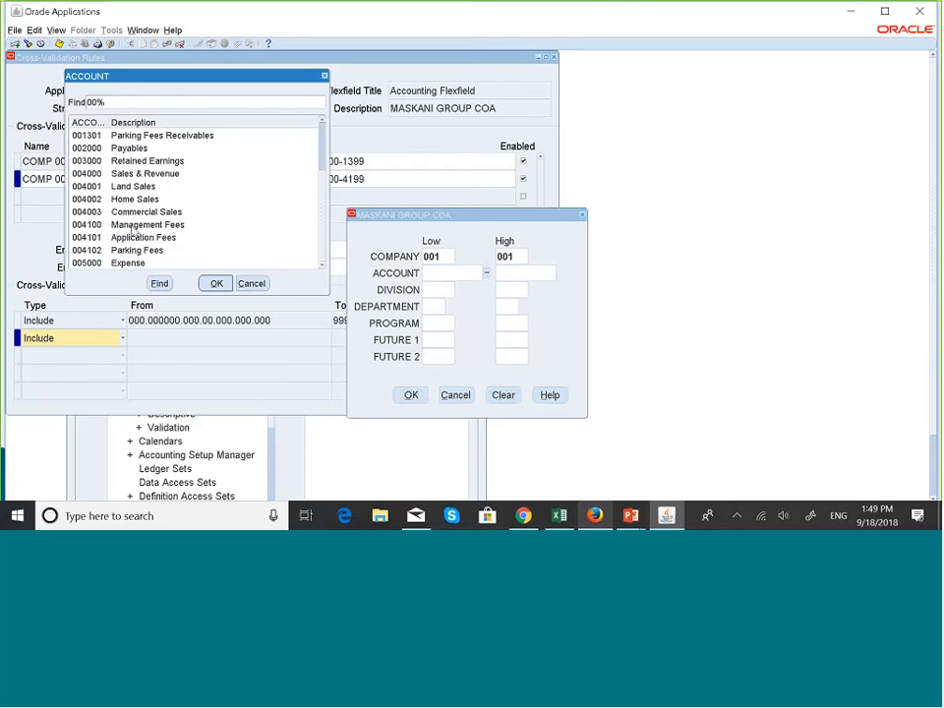
left_click(137, 226)
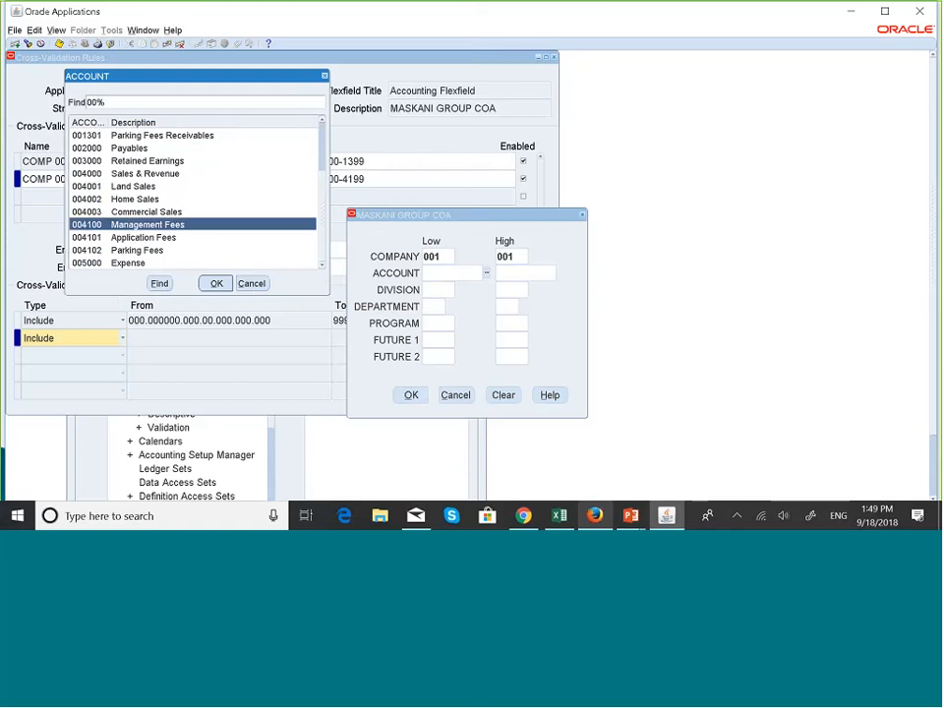
left_click(217, 283)
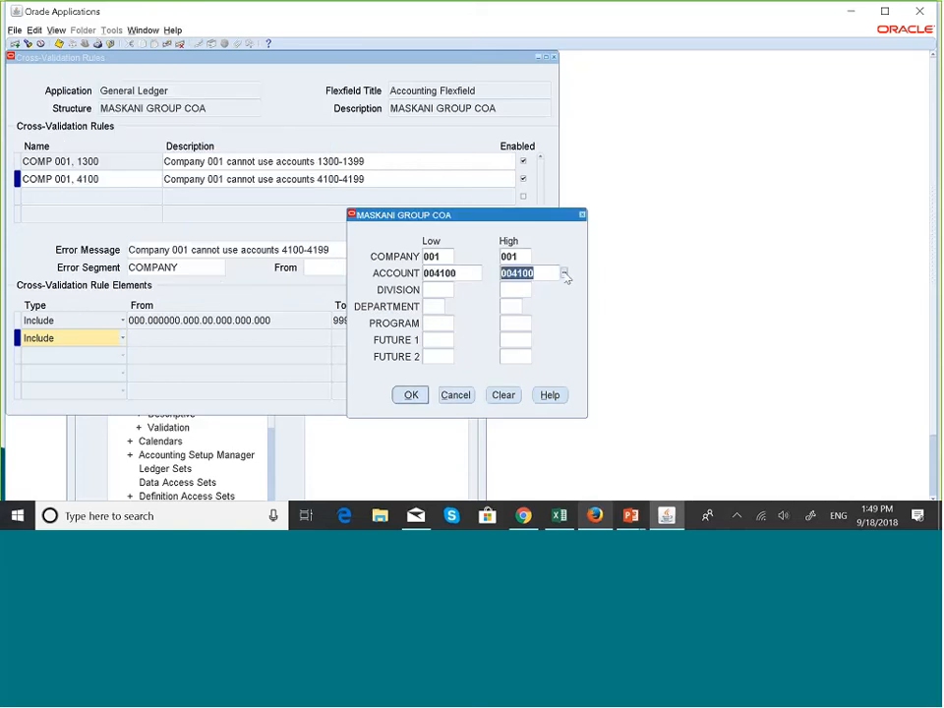
- Examine the 4100-series accounts in the value list for the second element's high account, and close the list without choosing one
left_click(564, 273)
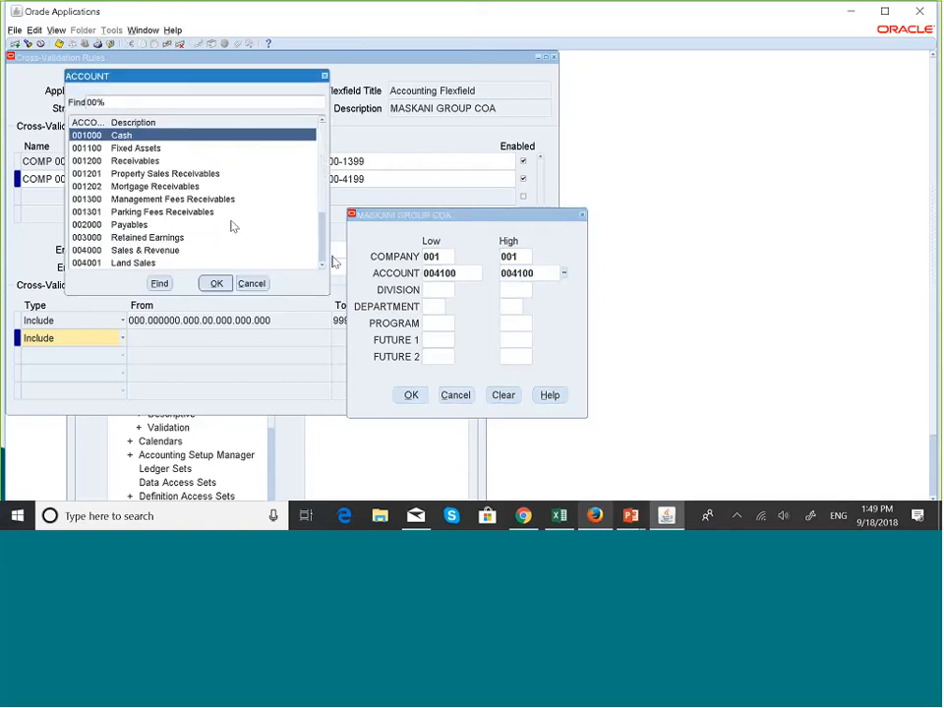
left_click(324, 267)
left_click(324, 266)
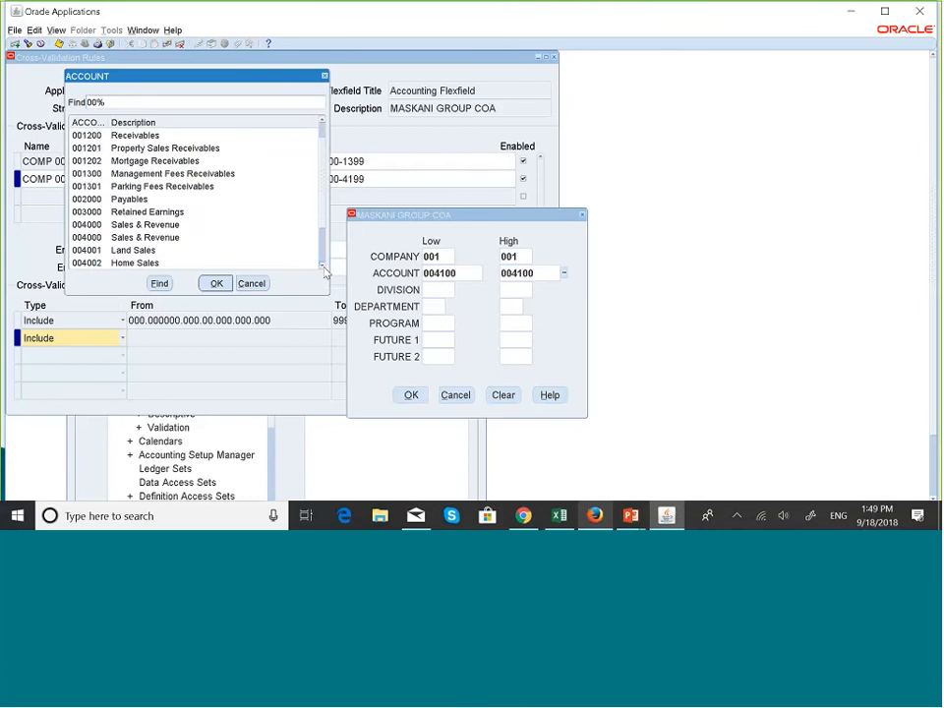
left_click(324, 267)
left_click(323, 267)
left_click(324, 266)
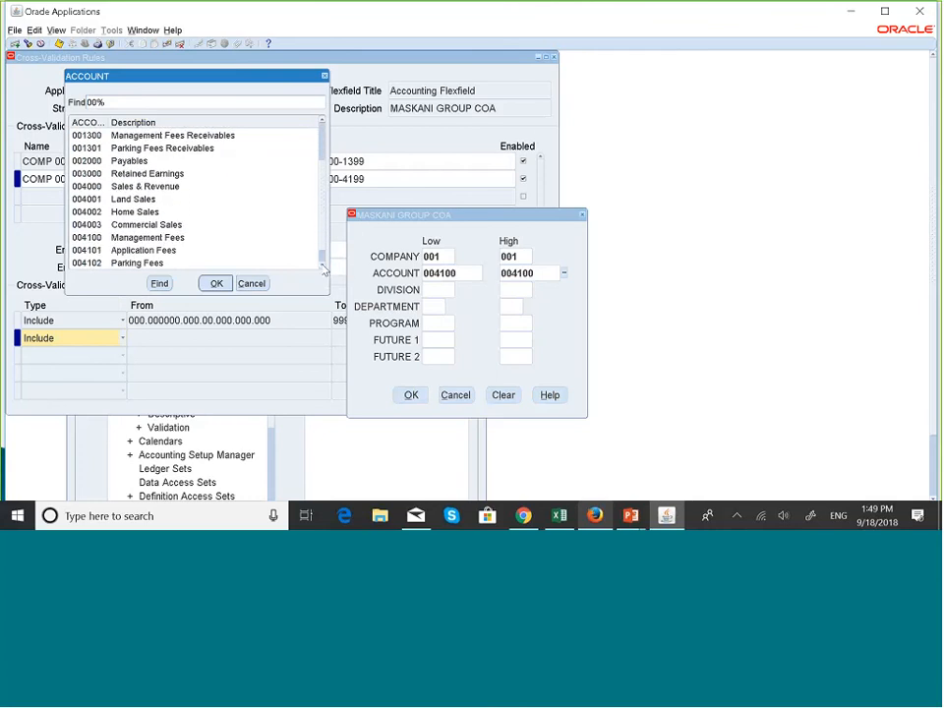
left_click(324, 267)
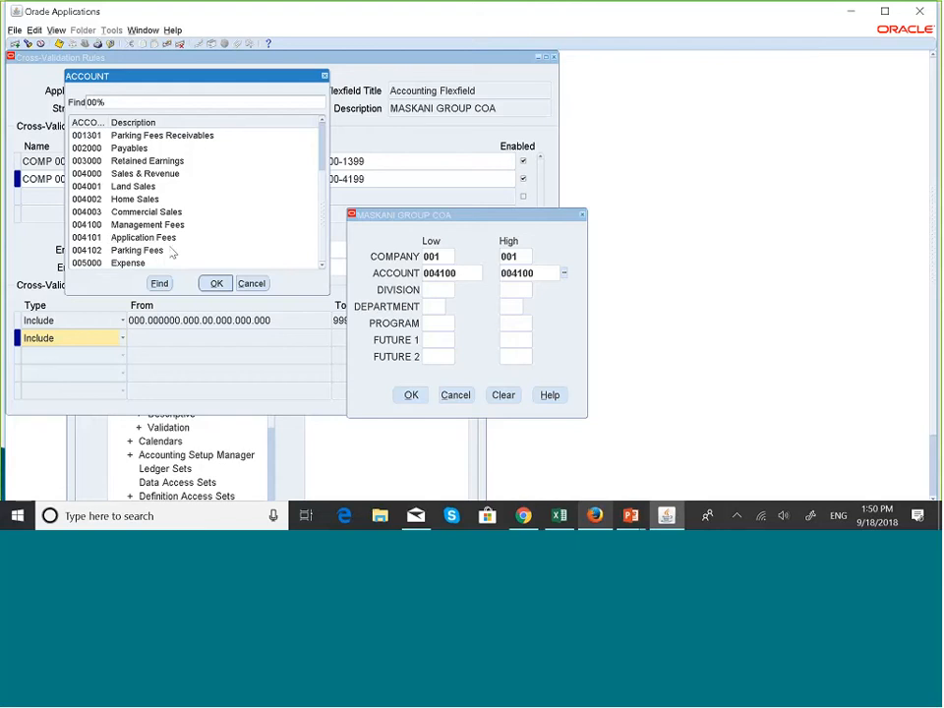
left_click(252, 284)
- Set the high account of the second rule element to 004199
left_click(551, 272)
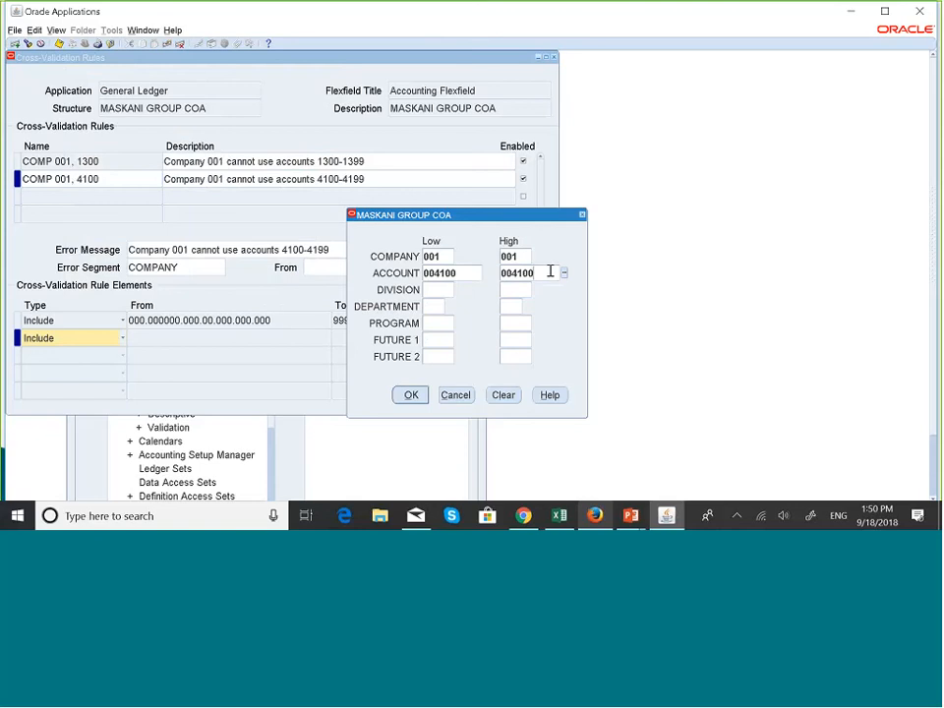
key("BackSpace")
key("BackSpace")
type("99")
key("Tab")
- Set the second element's division range to 000–999 and its department range to 00–99
type("000")
key("Tab")
left_click(425, 308)
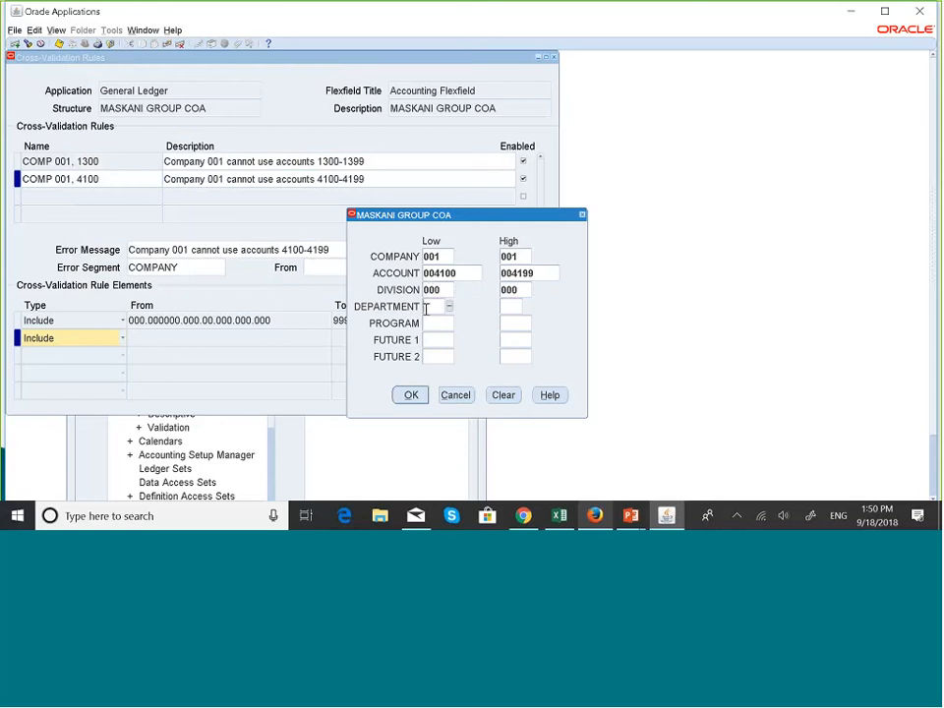
type("00")
key("Tab")
left_click(520, 292)
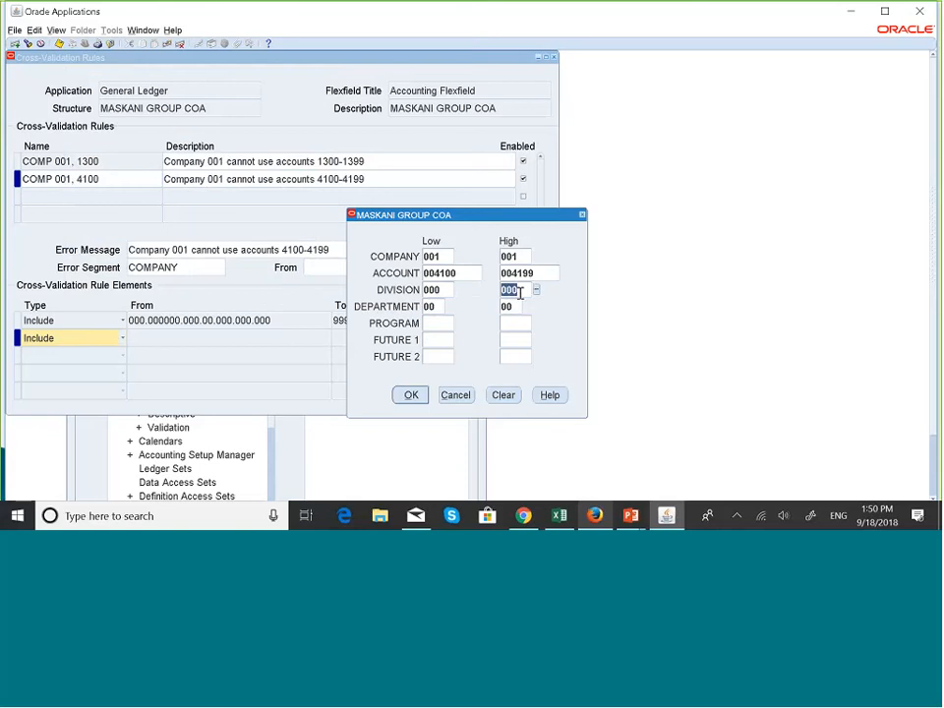
type("999")
key("Tab")
left_click(517, 305)
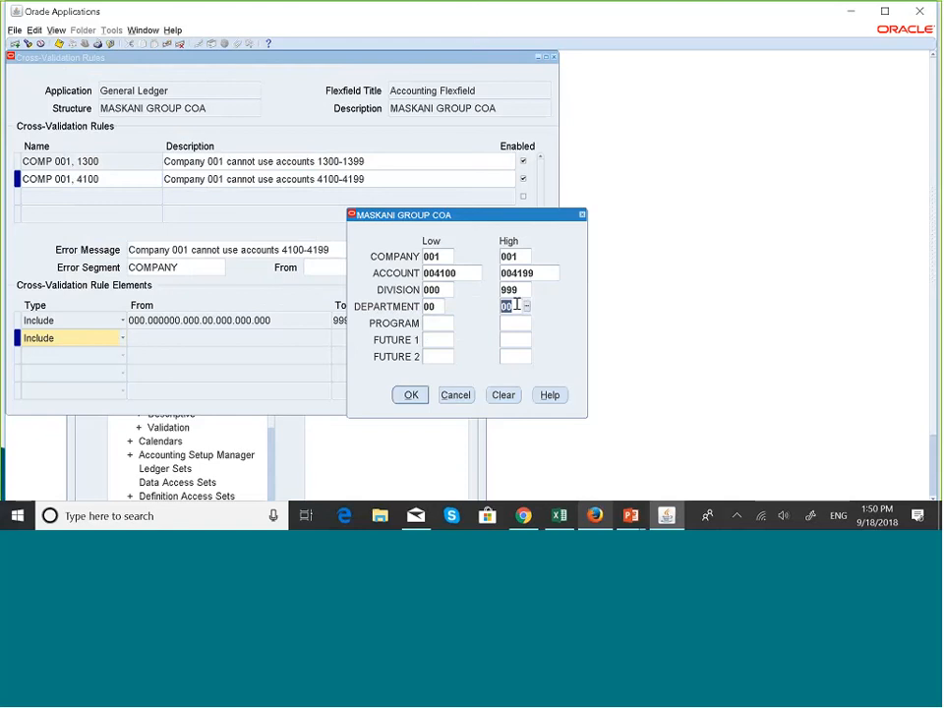
type("99")
- Set the second rule element's program range and Future 1 range to 000–999 each
left_click(439, 326)
type("000")
key("Tab")
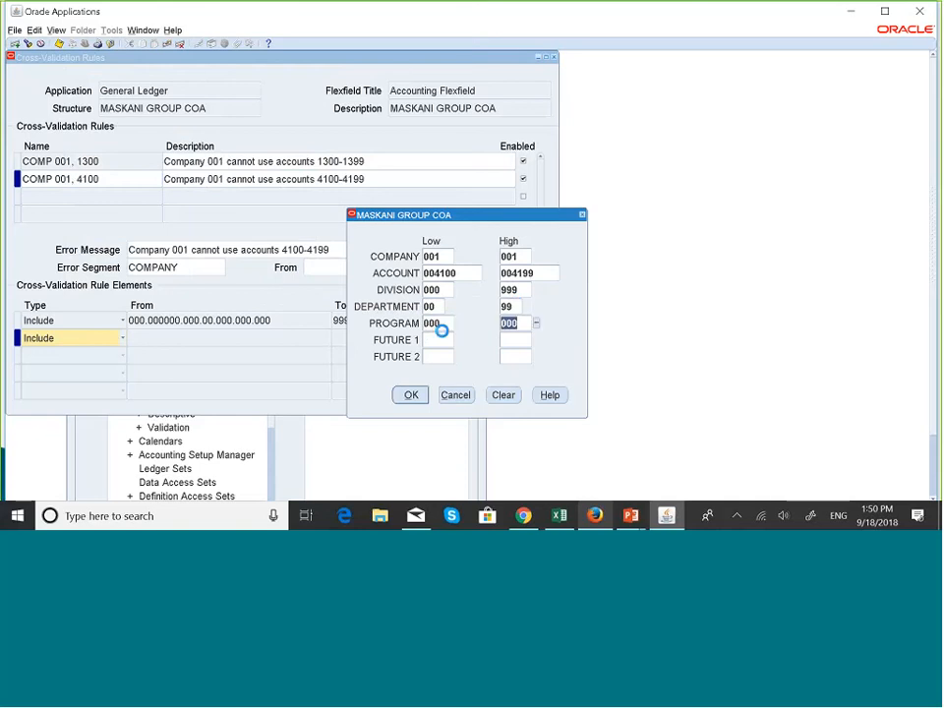
type("999")
key("Tab")
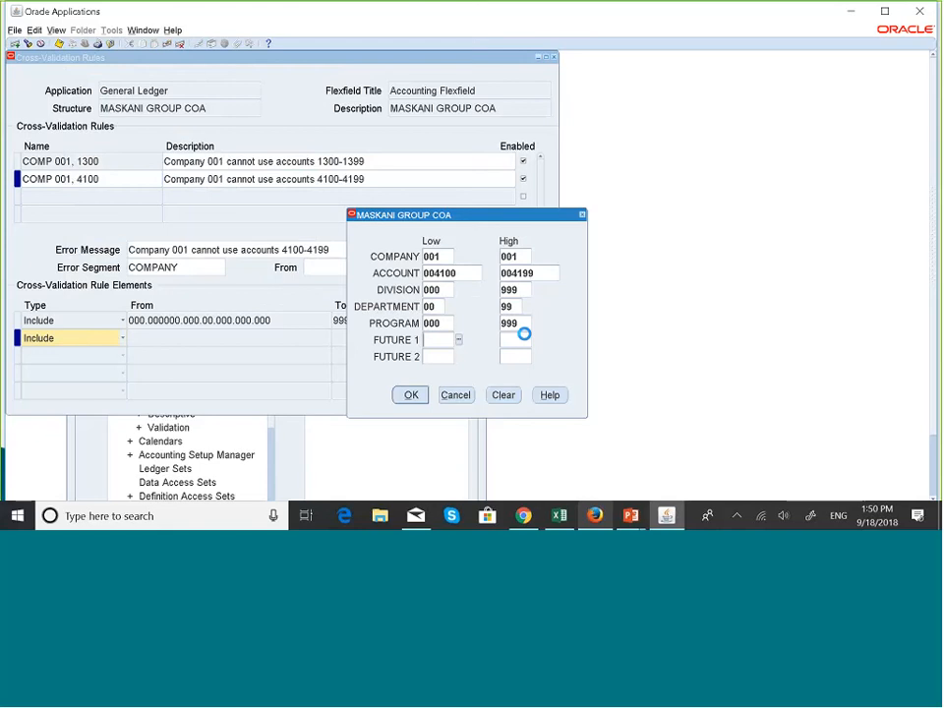
type("000")
key("Tab")
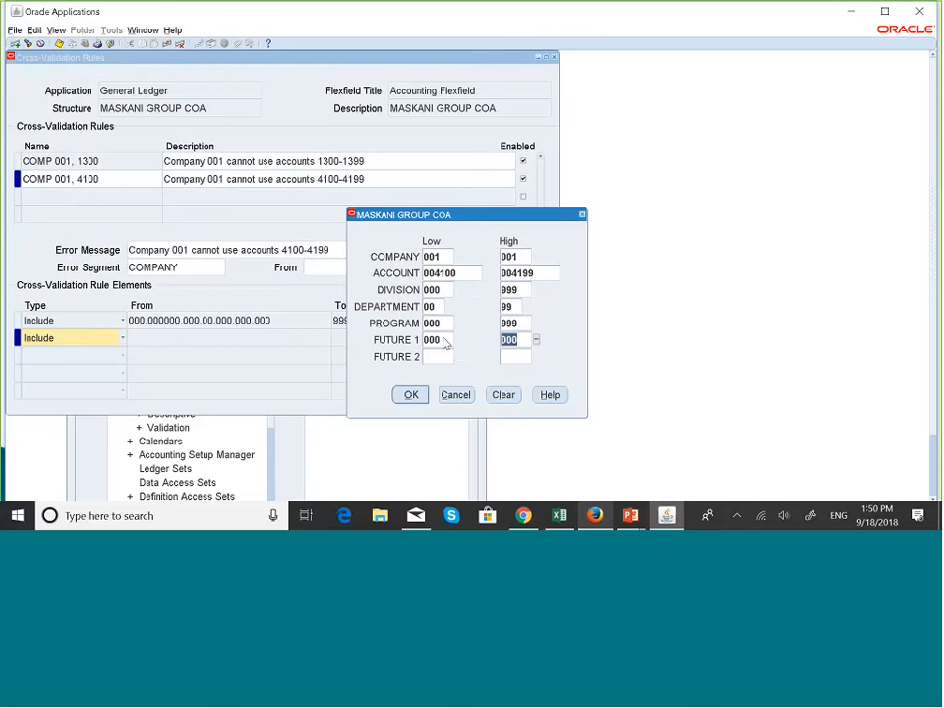
type("999")
key("Tab")
- Set the second element's Future 2 range to 000–999 and accept the segment ranges
type("000")
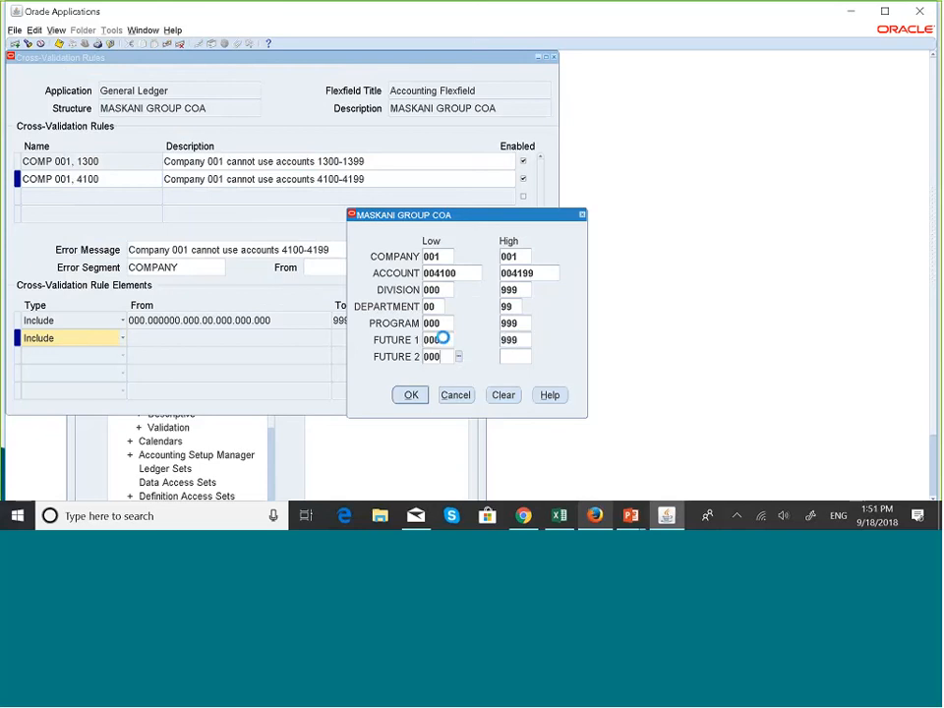
key("Tab")
type("999")
key("Tab")
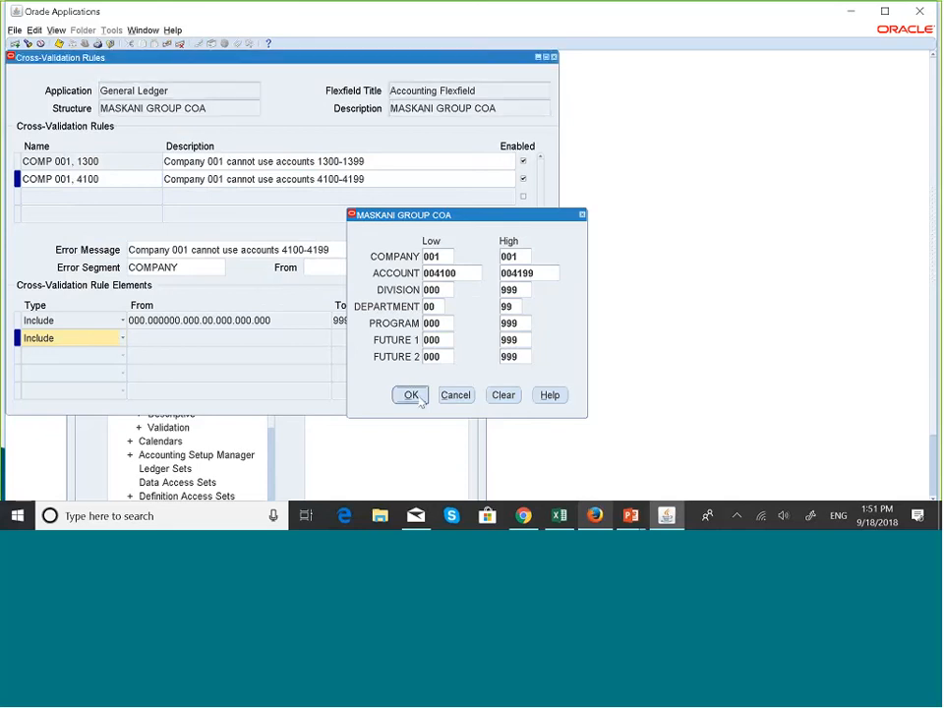
left_click(414, 394)
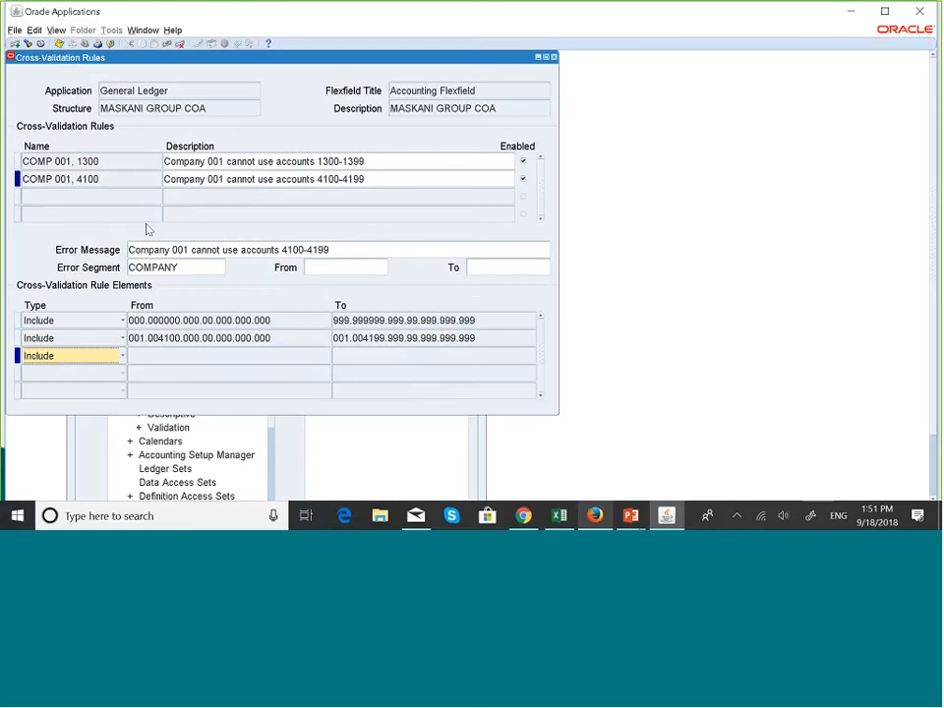
- Start a third cross-validation rule, consult the next rule's requirement in the PowerPoint slide show, and return to Oracle Applications
left_click(88, 196)
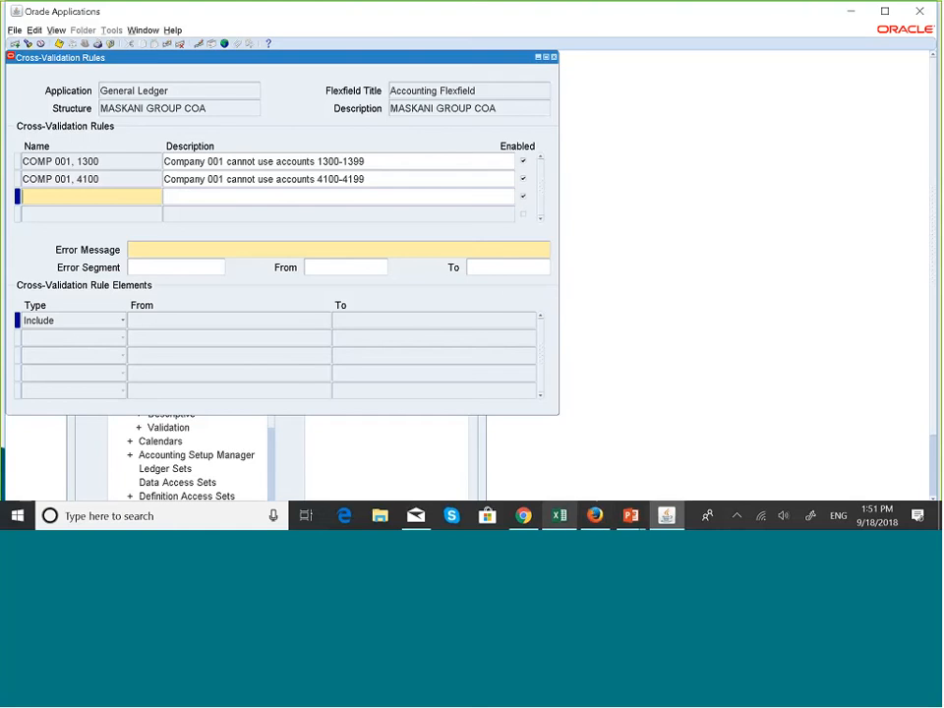
key("super+Tab")
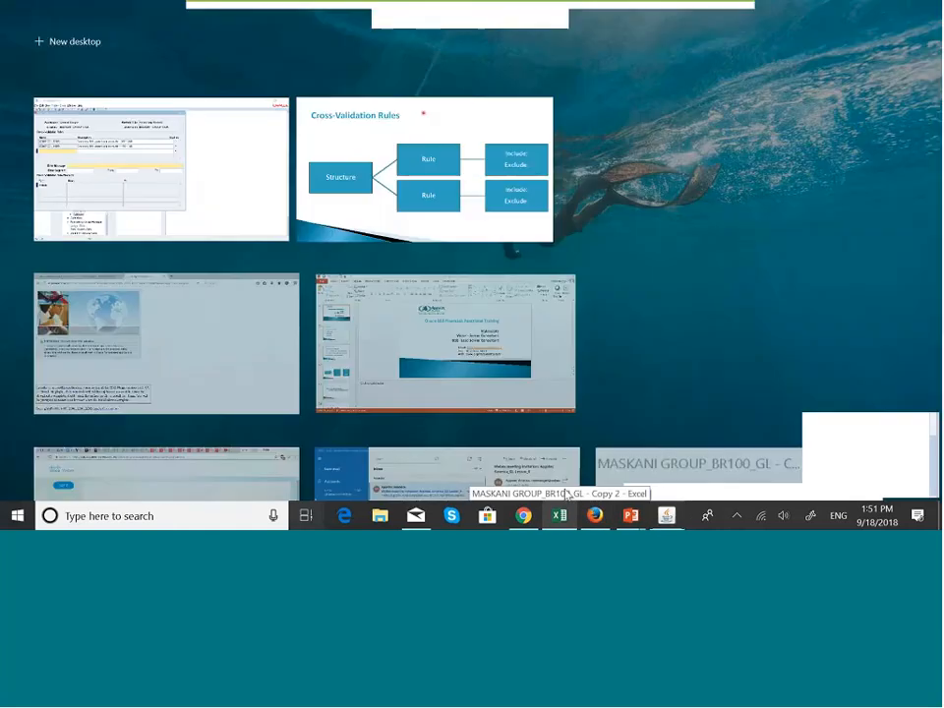
left_click(397, 193)
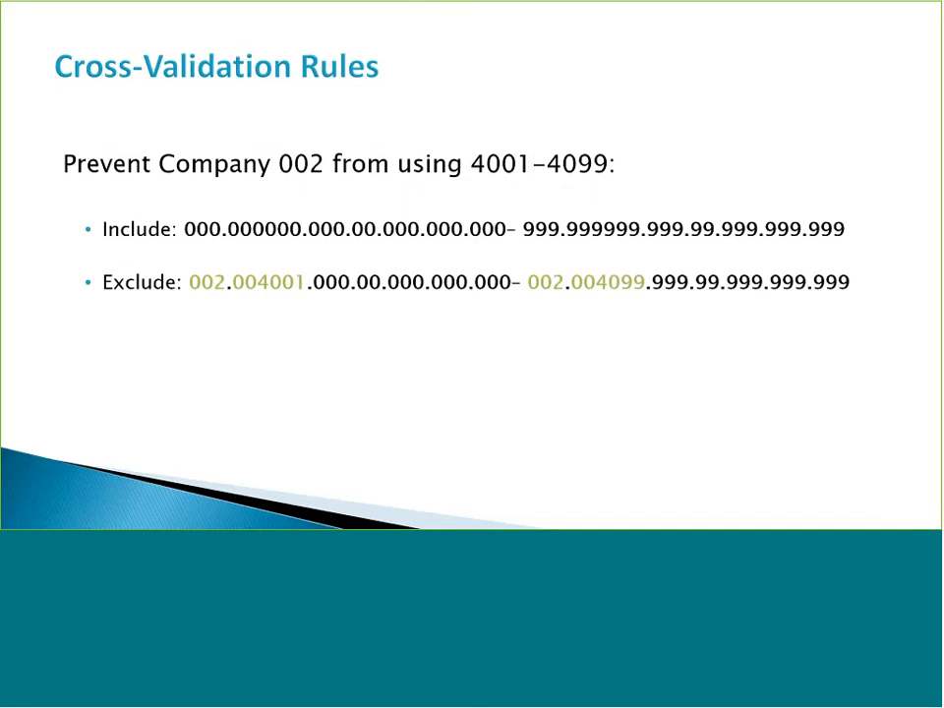
key("super+Tab")
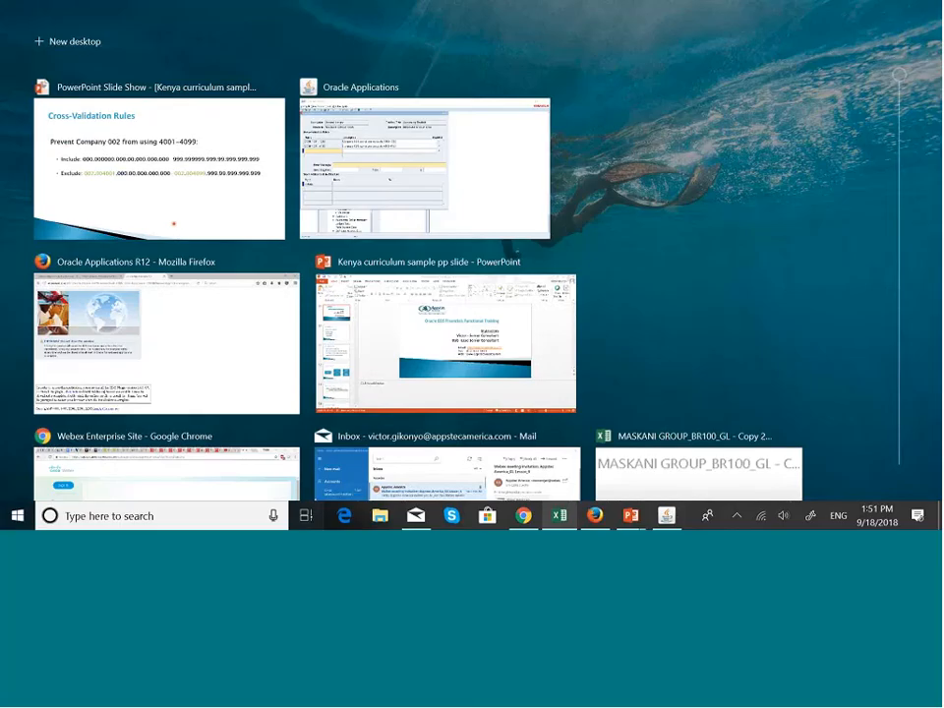
left_click(345, 170)
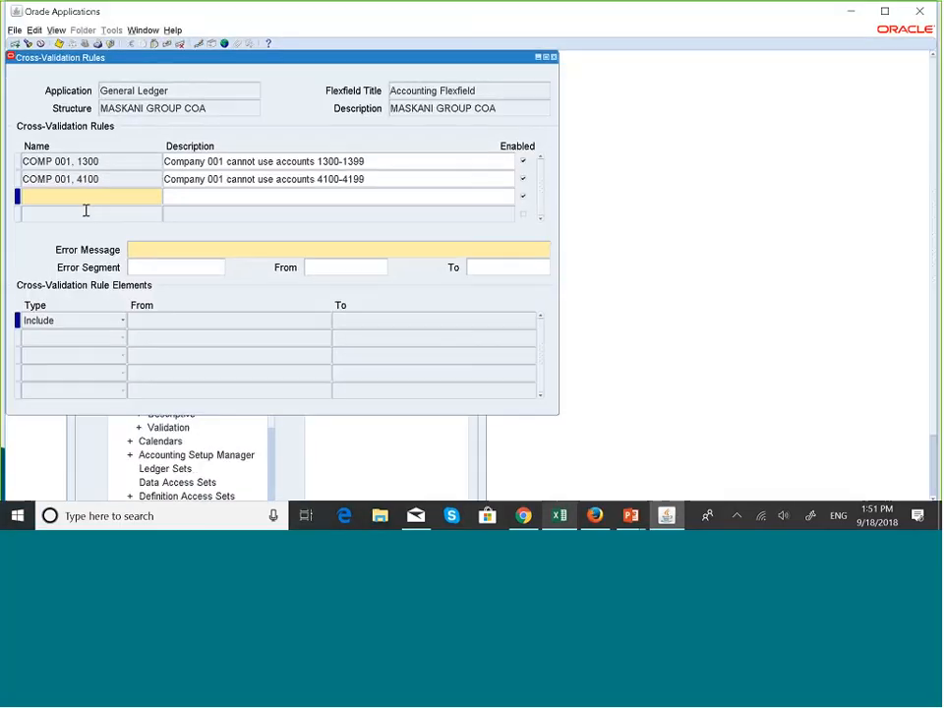
- Name the third cross-validation rule COMP 002, 4000
type("c")
key("Caps_Lock")
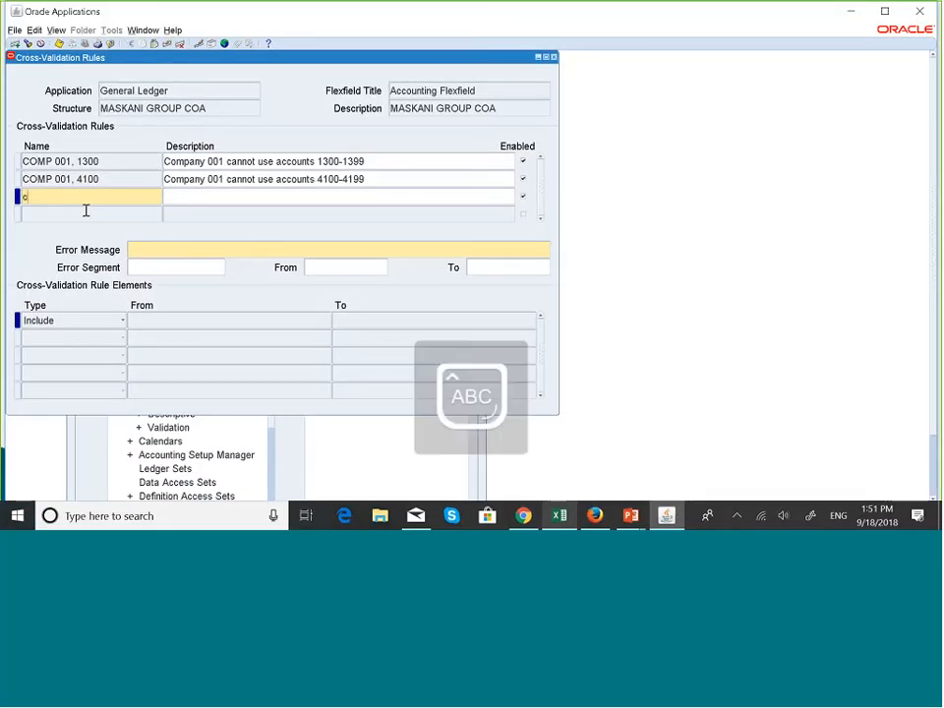
key("BackSpace")
type("COMP")
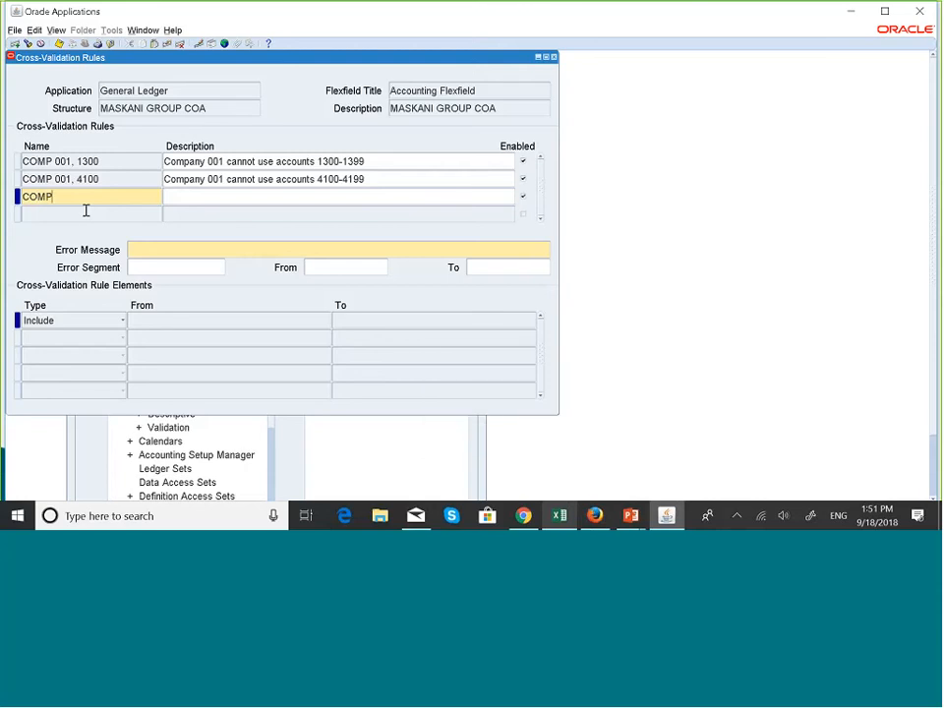
type(" 002,")
type("4000")
- Enter the third rule's description as "Company 002 cannoy use accounts 4001-4099"
left_click(194, 198)
type("Com")
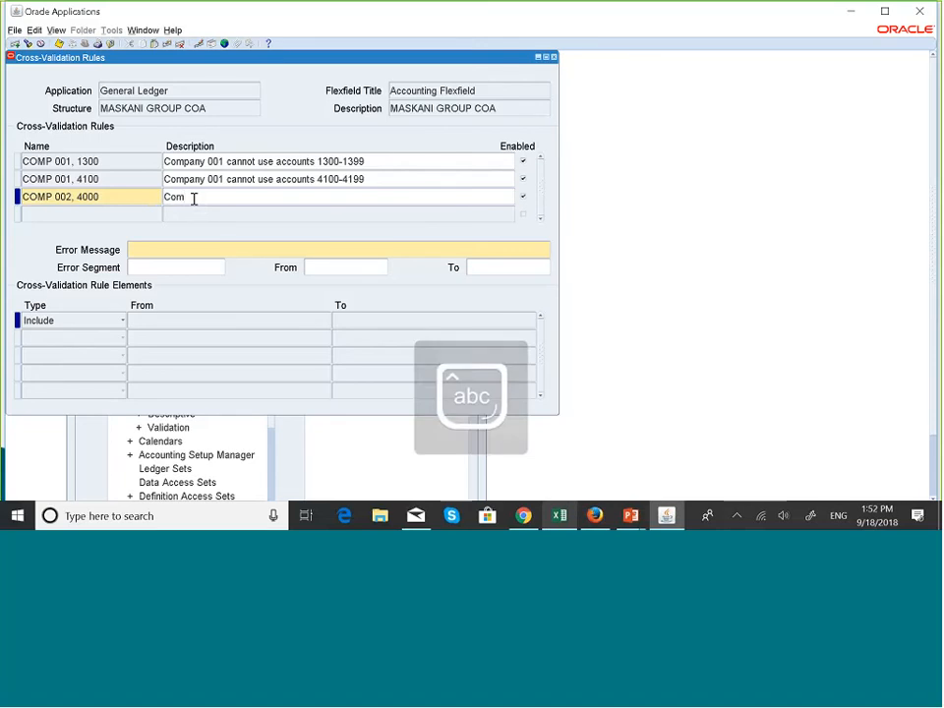
type("pany 00")
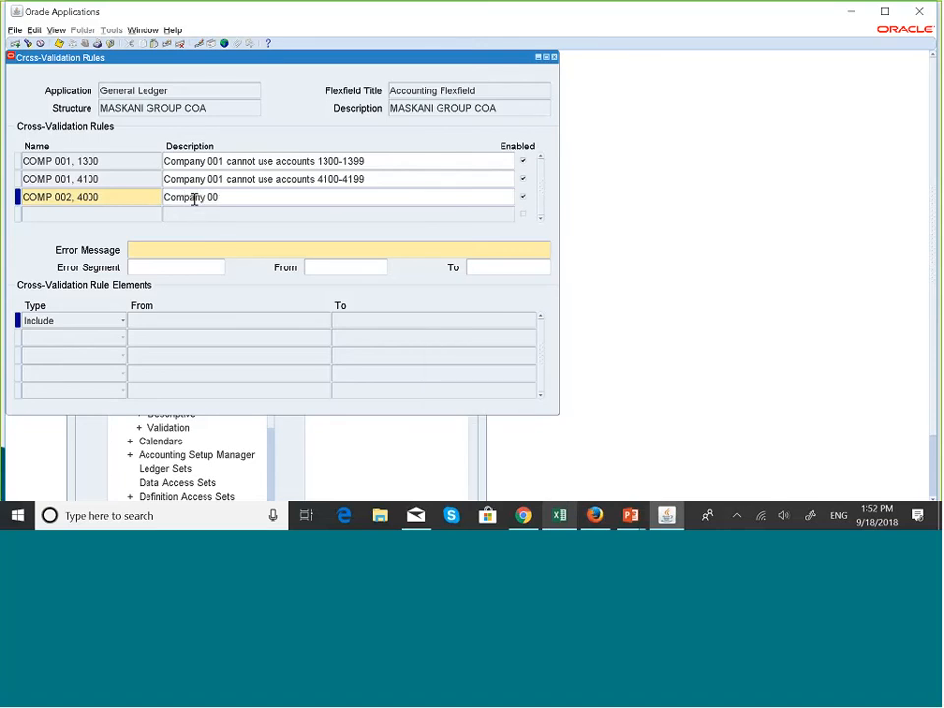
type("2 cannoy us  e accoub")
type("ts 4001")
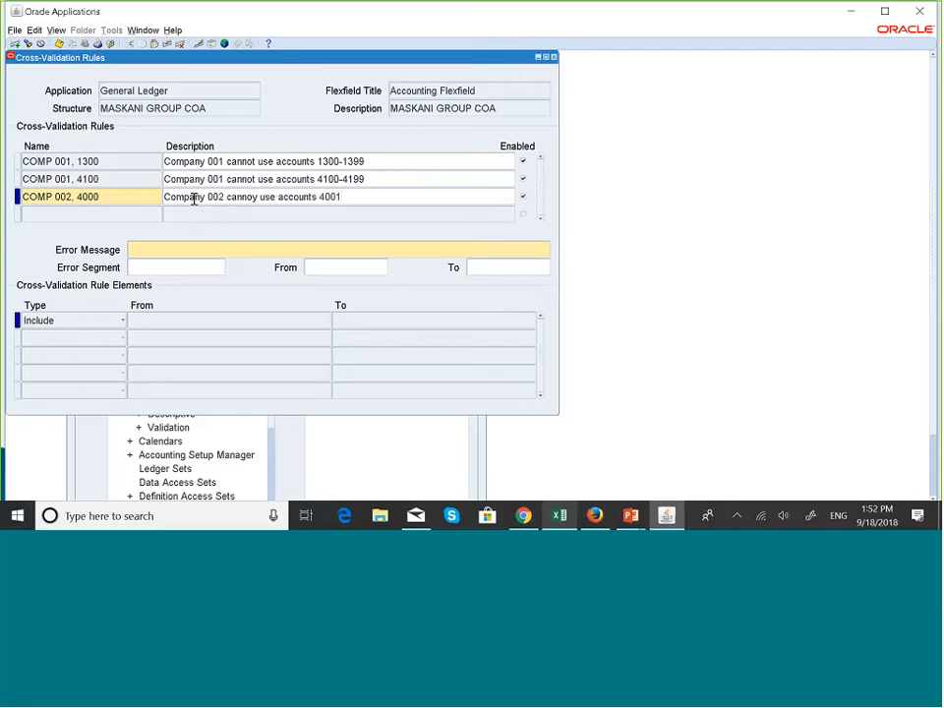
type("-4099")
- Copy the third rule's description into its error message and move on to its error segment
left_click_drag(164, 197, 366, 196)
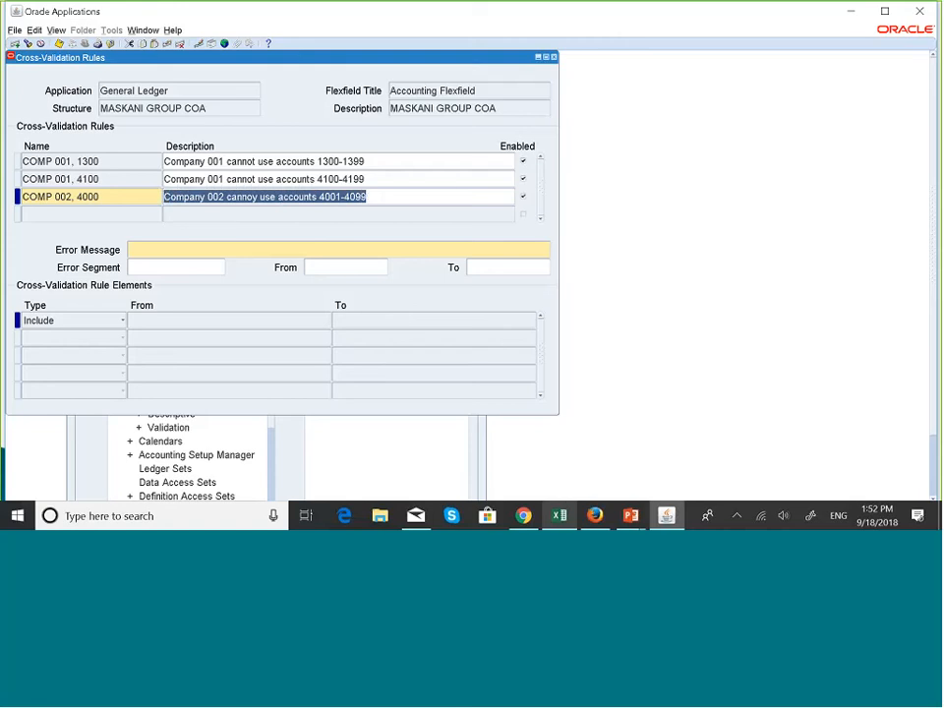
left_click(148, 249)
key("ctrl+v")
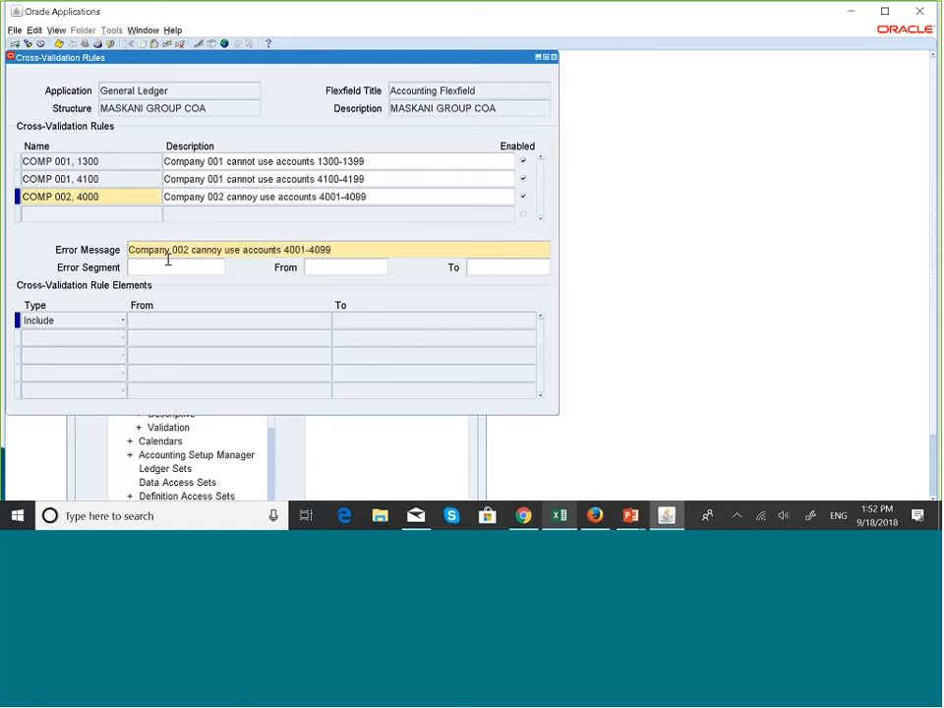
left_click(164, 265)
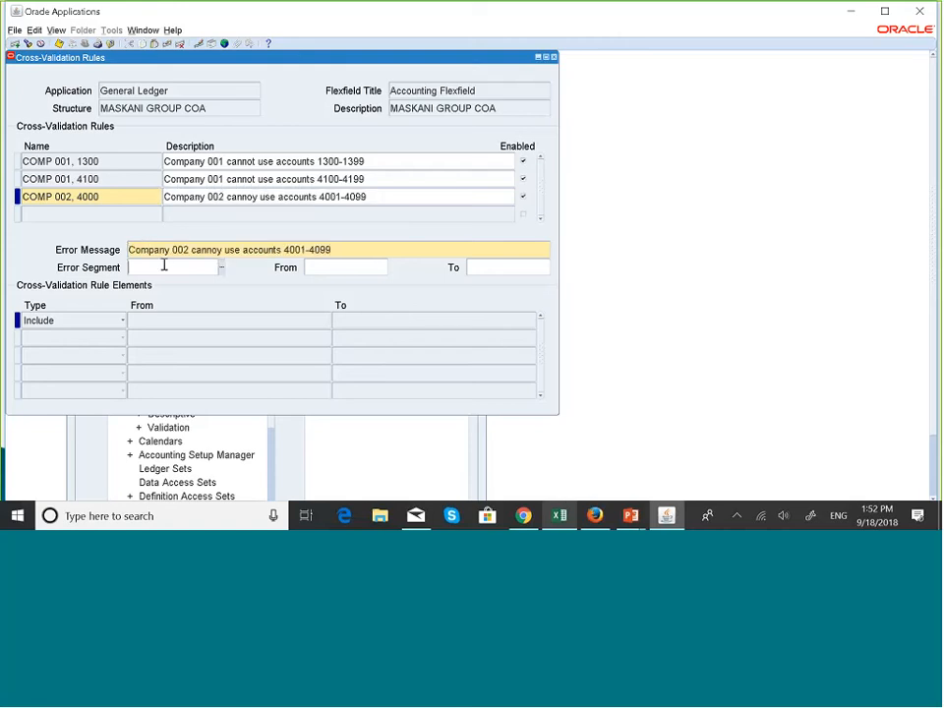
- Set the error segment of the COMP 002, 4000 rule to ACCOUNT
left_click(222, 267)
left_click(179, 323)
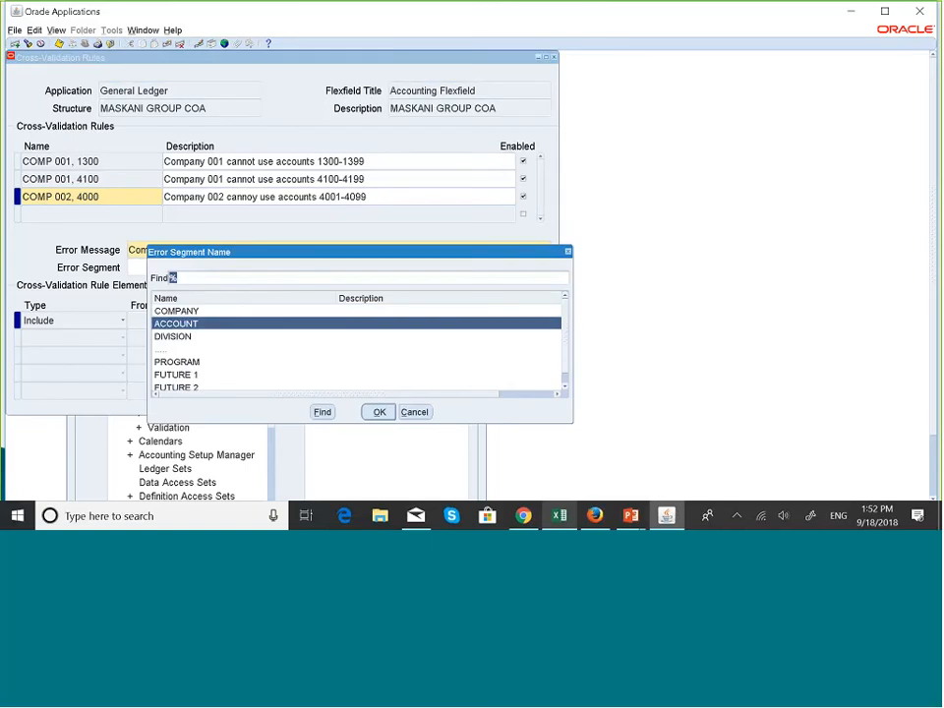
left_click(379, 413)
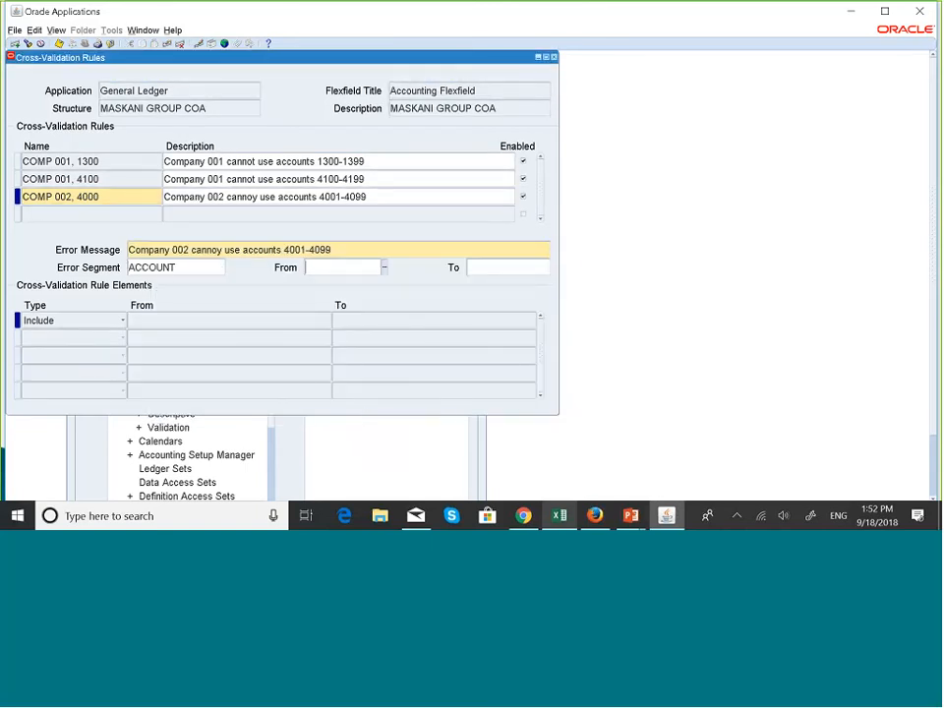
- Start an Include element for the COMP 002, 4000 rule with a company range of 000 to 999
left_click(122, 320)
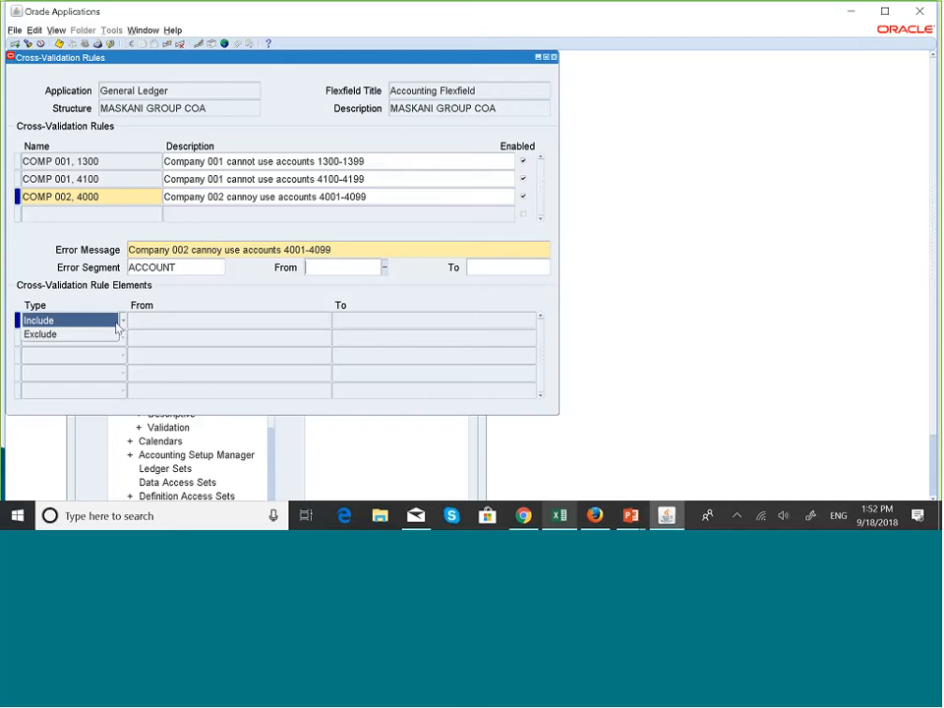
left_click(95, 320)
left_click(160, 321)
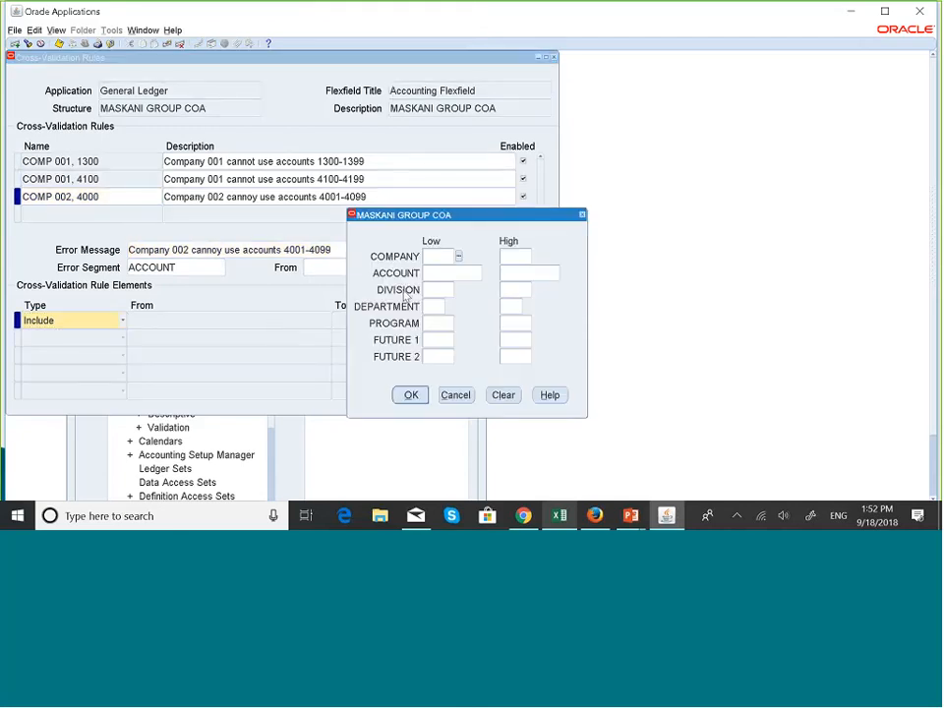
type("001")
key("Tab")
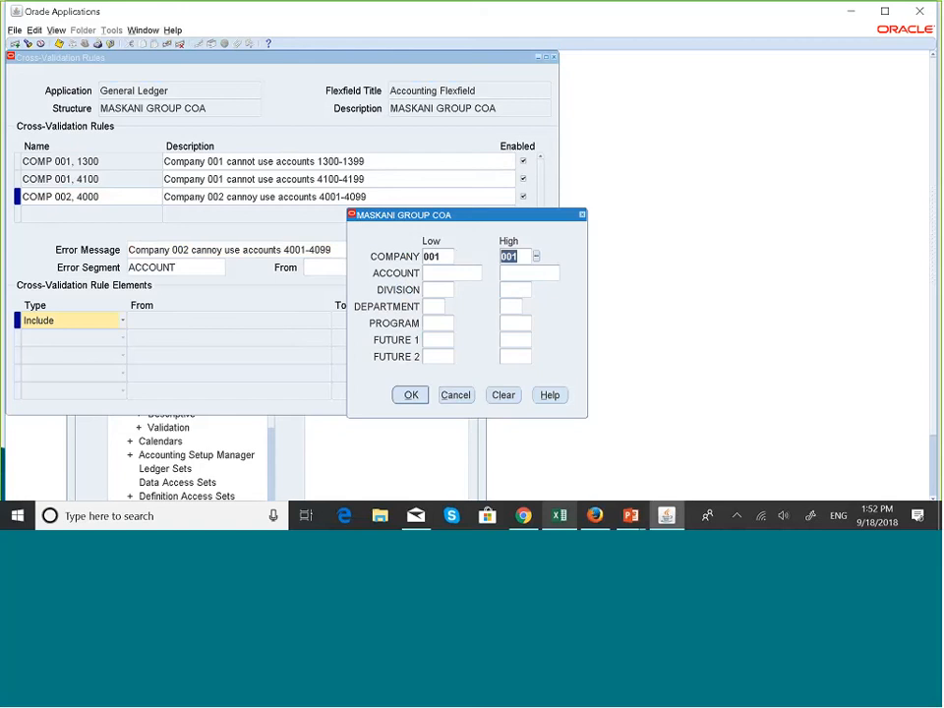
double_click(442, 256)
type("000")
key("Tab")
type("999")
key("Tab")
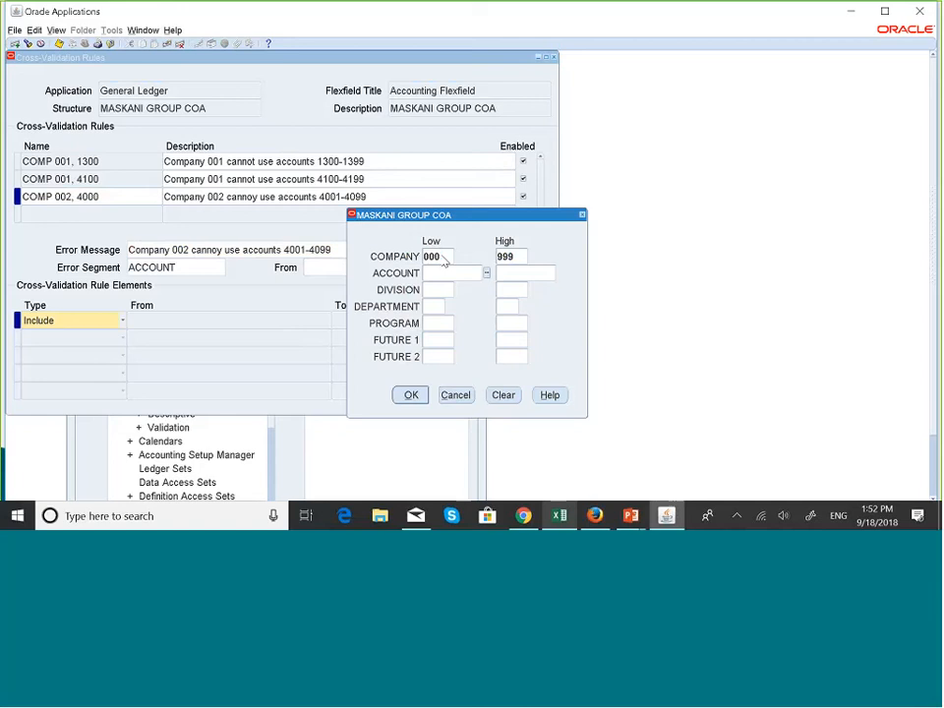
- Set the Include element's account range to 000000–999999 and its division range to 000–999
type("000000")
key("Tab")
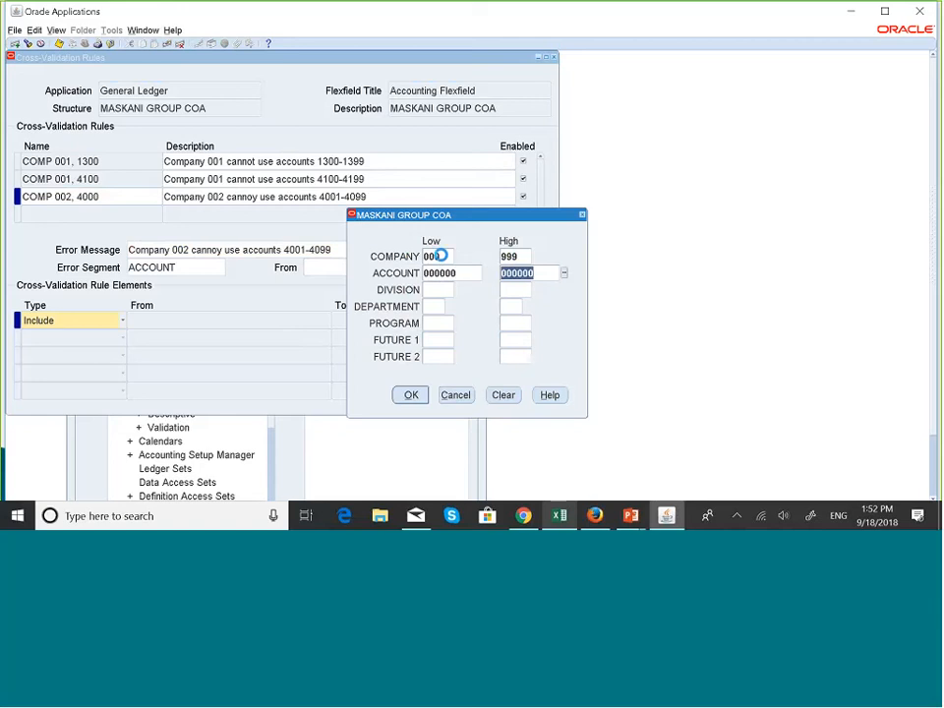
type("999999")
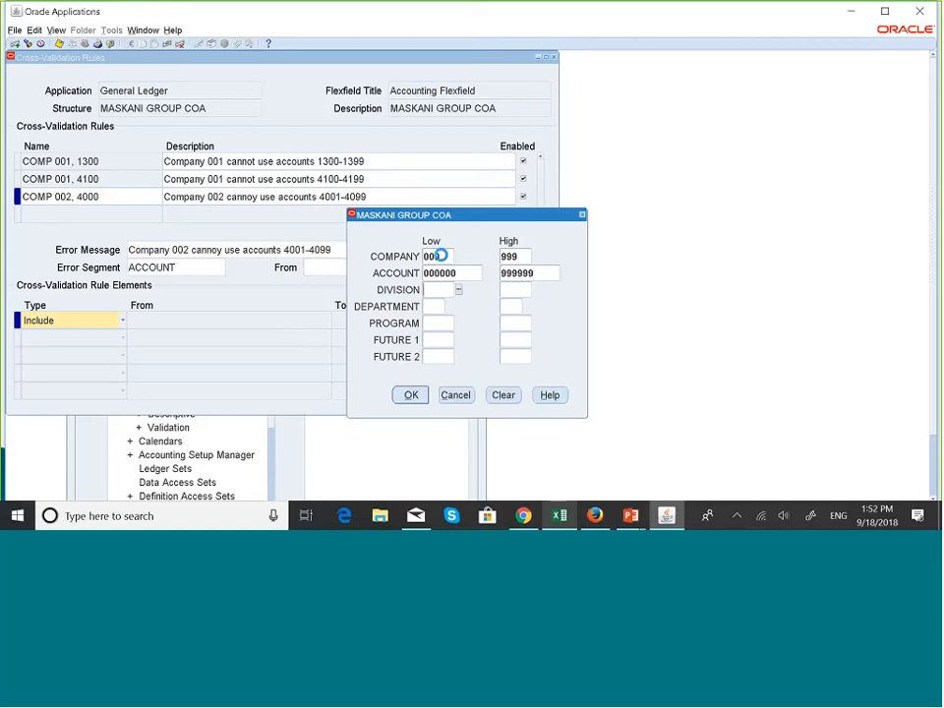
key("Tab")
type("000")
key("Tab")
type("999")
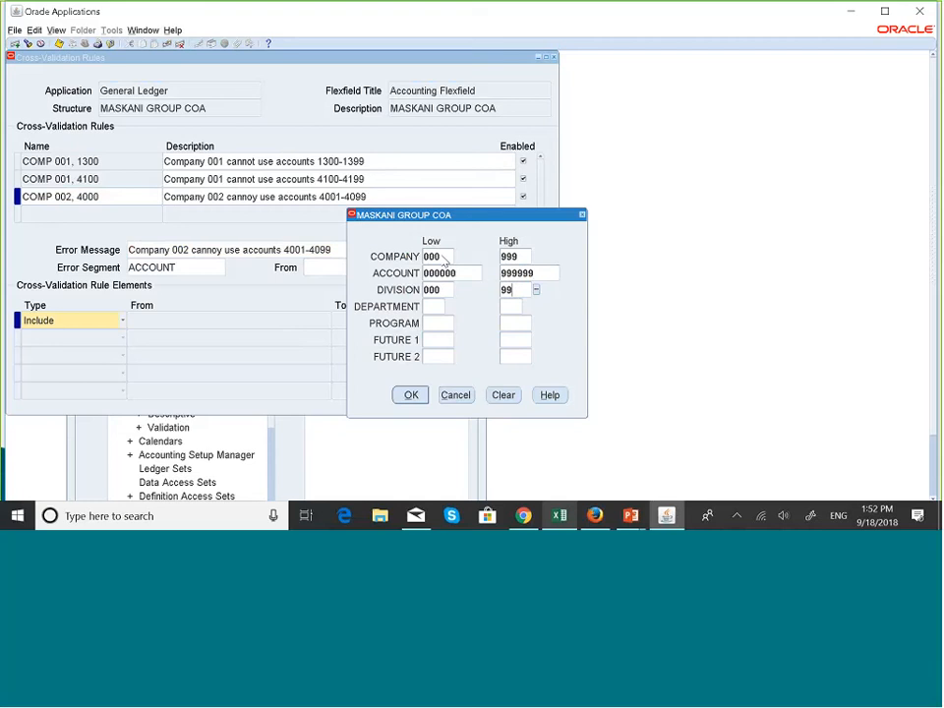
- Set the Include element's department range to 00–99
key("Tab")
type("00")
key("Tab")
type("09")
key("Tab")
type("9")
key("Tab")
type("9")
double_click(513, 306)
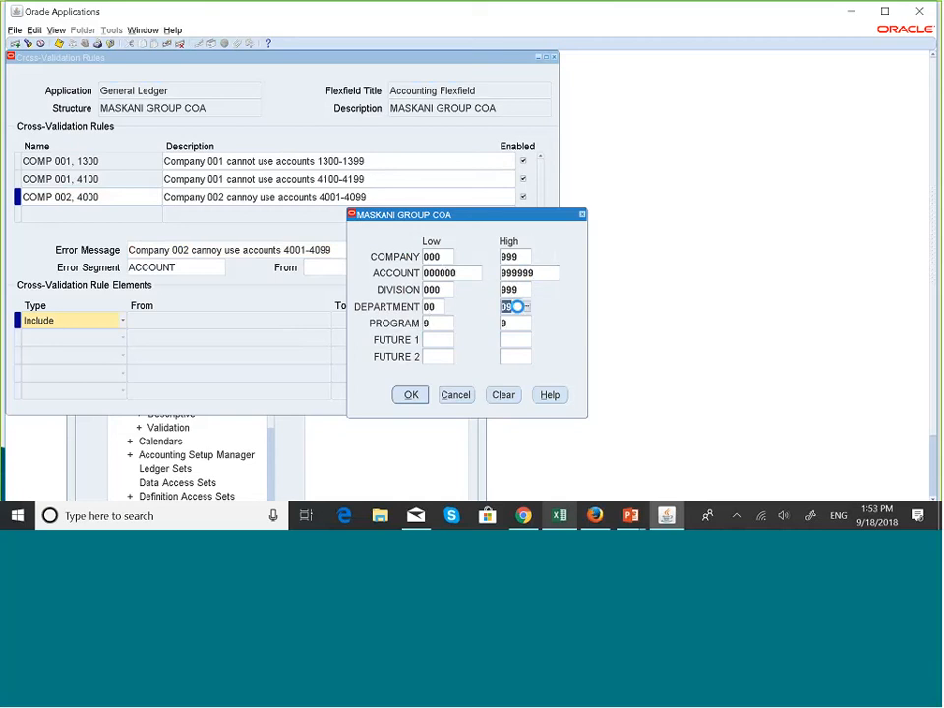
type("99")
key("Tab")
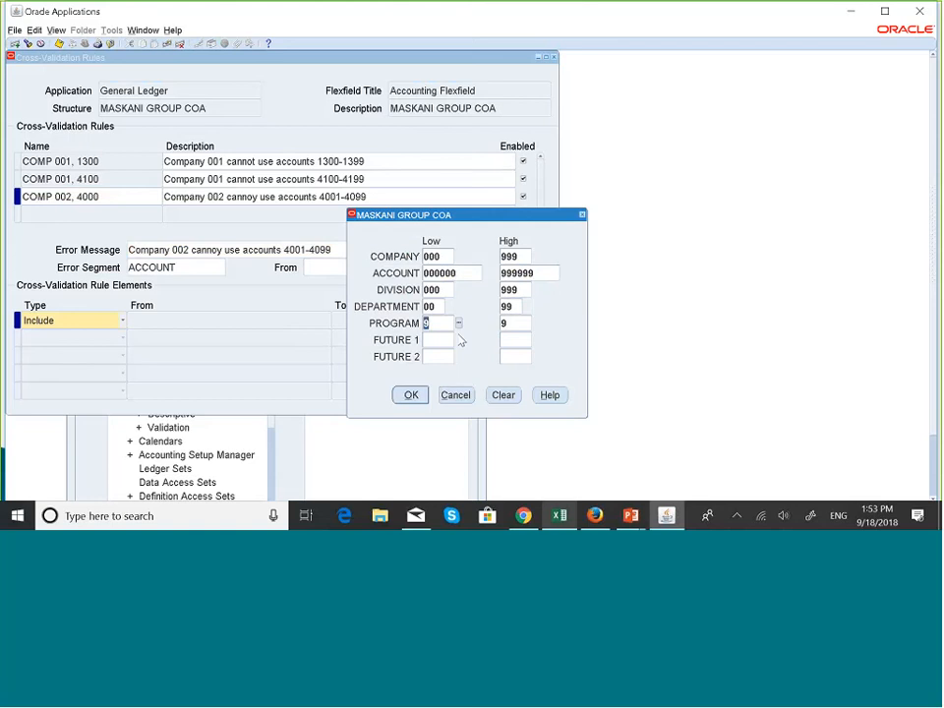
- Set the Include element's Program and Future 1 ranges to 000–999
type("000")
key("Tab")
type("999")
key("Tab")
type("000")
key("Tab")
type("999")
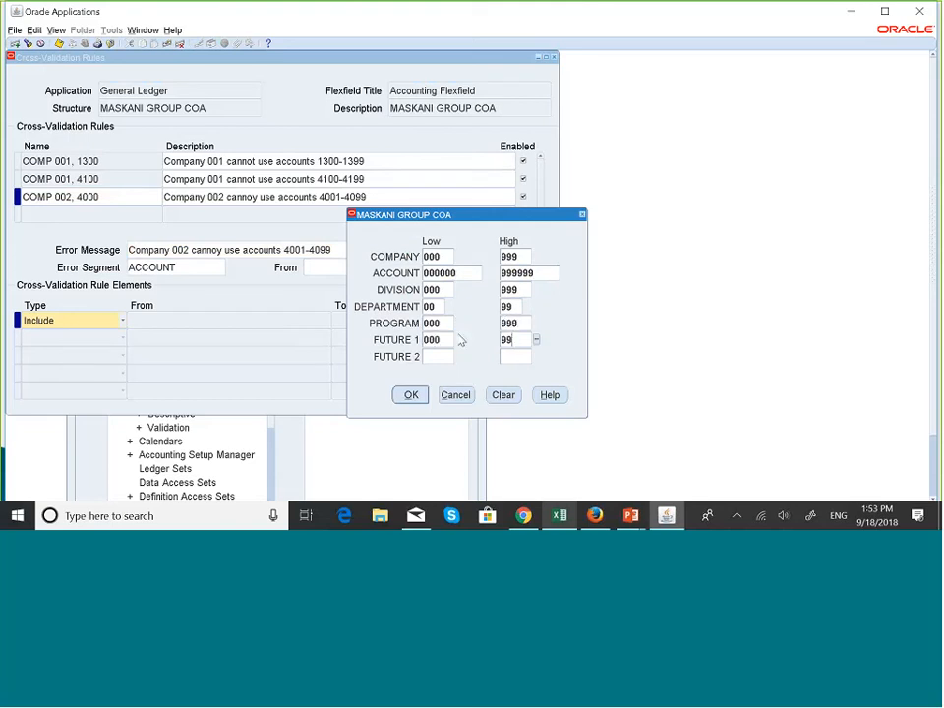
- Set the Include element's Future 2 range to 000–999 and accept the segment ranges
key("Tab")
type("000")
key("Tab")
type("999")
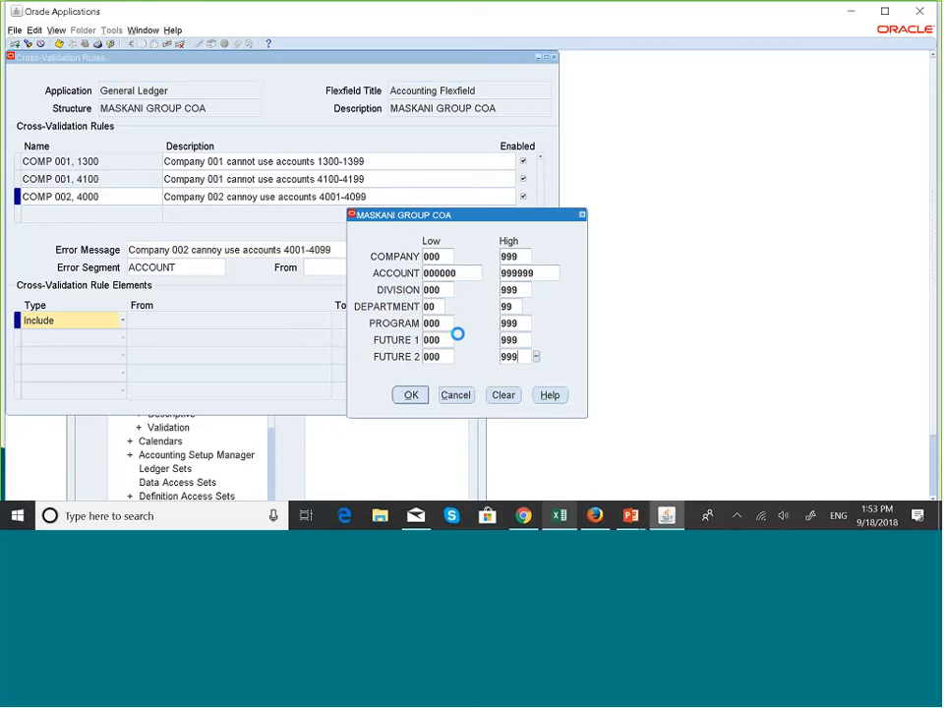
left_click(411, 395)
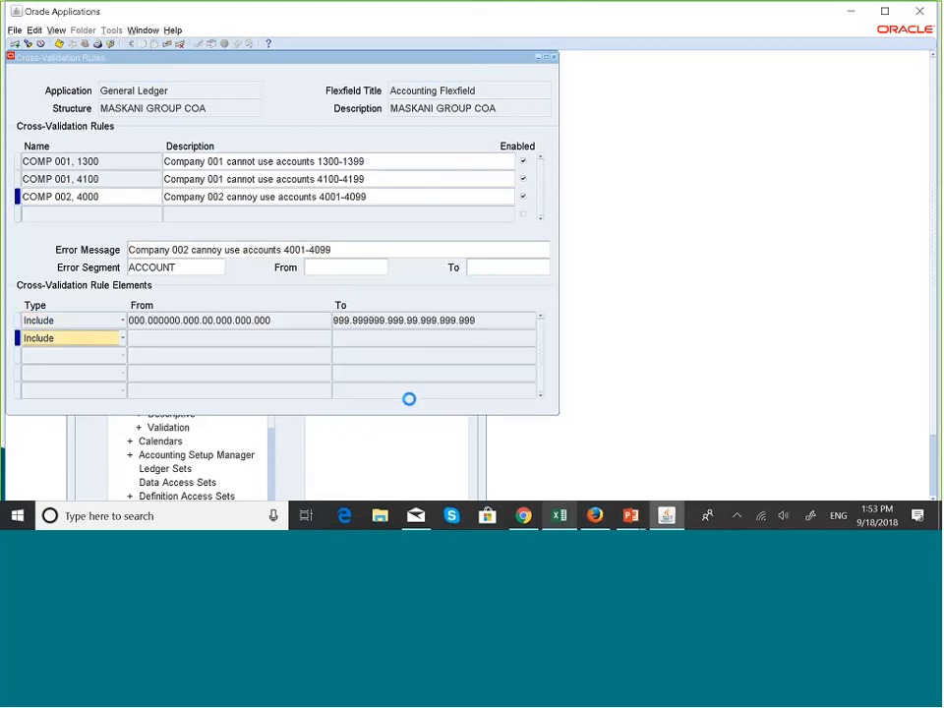
- Start an Exclude element on the second rule element line with company 002 as both low and high value
left_click(123, 337)
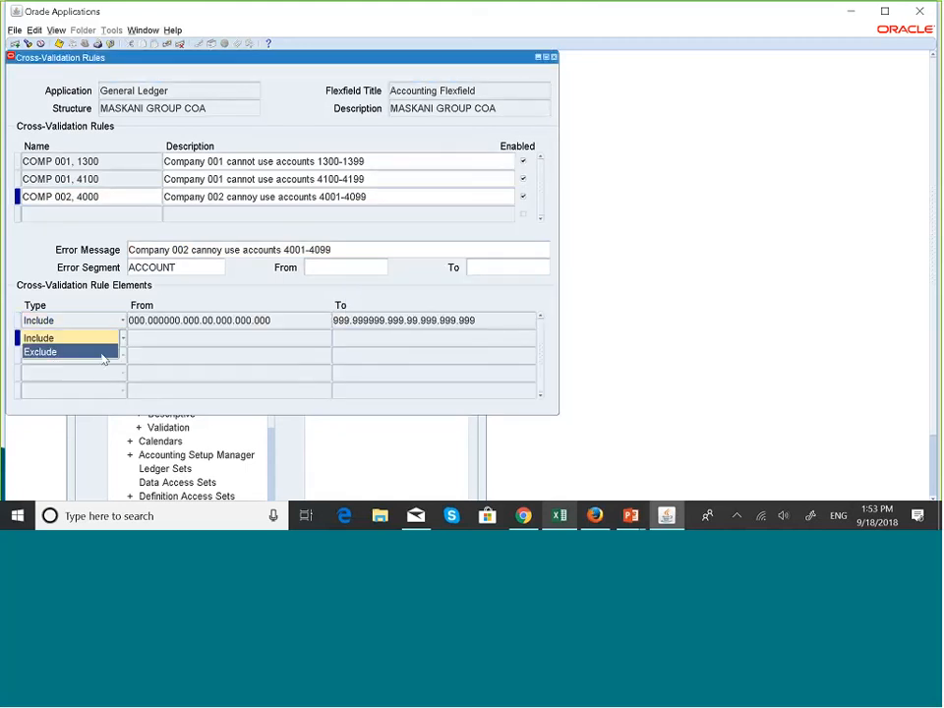
left_click(104, 352)
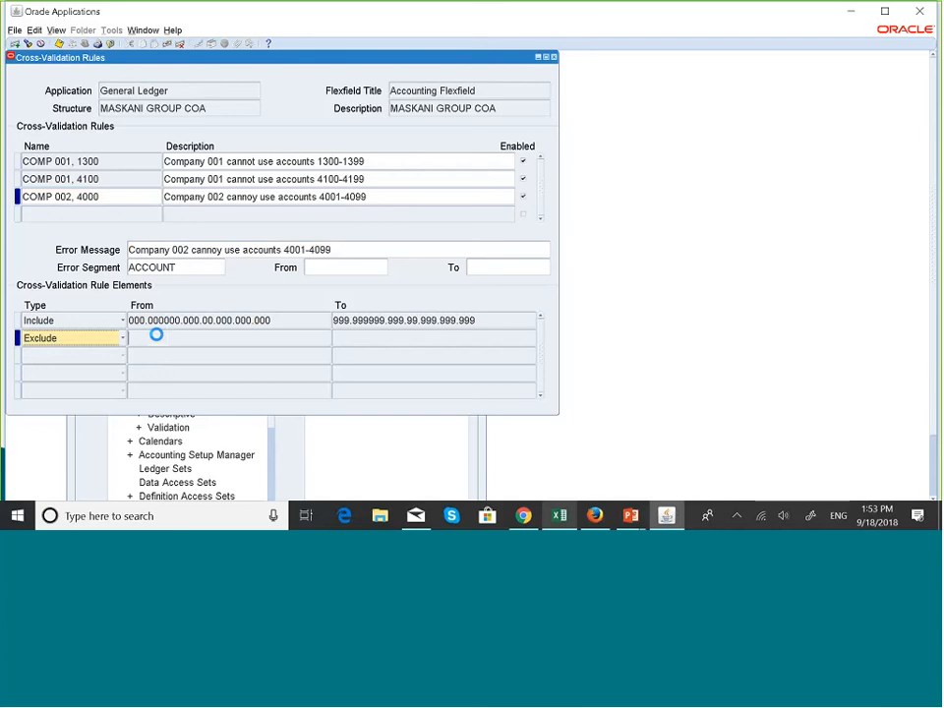
left_click(155, 337)
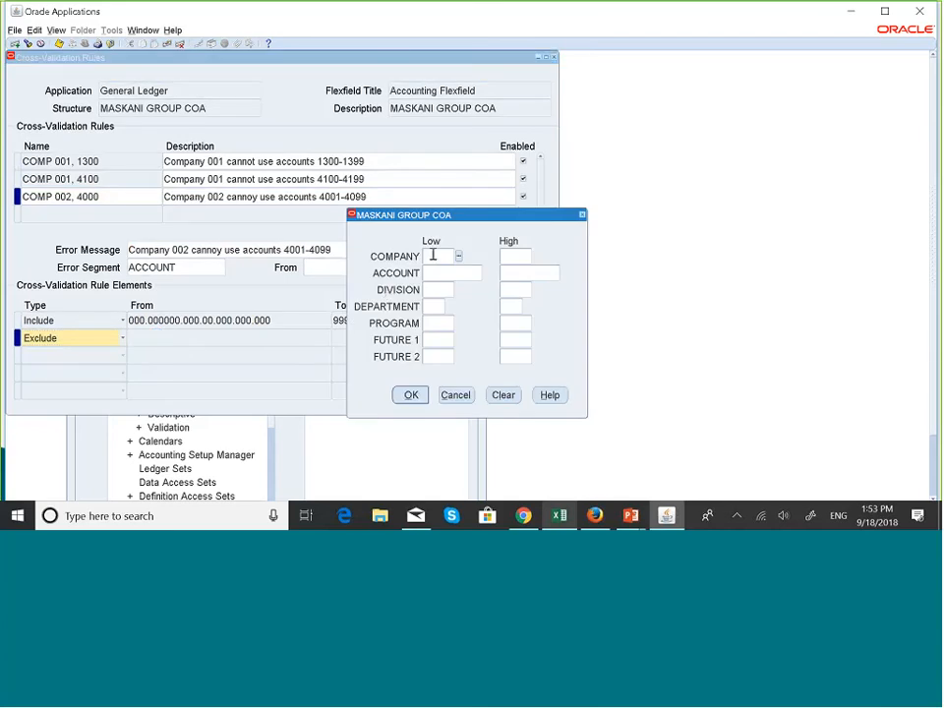
type("002")
key("Tab")
- Choose account 004001 Land Sales from the value list as the Exclude element's low account
left_click(441, 272)
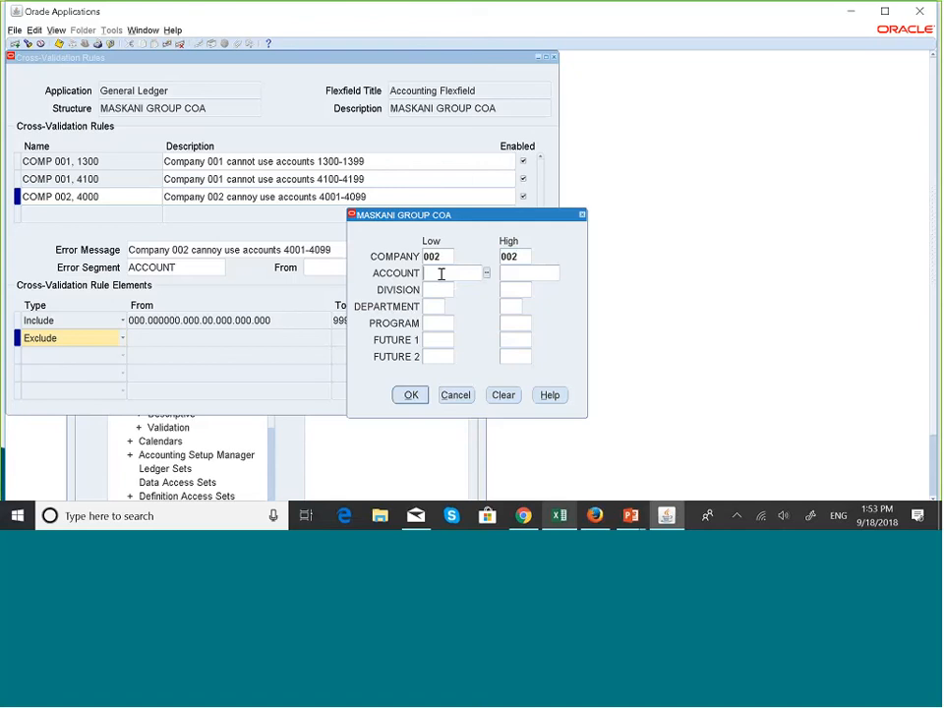
left_click(487, 273)
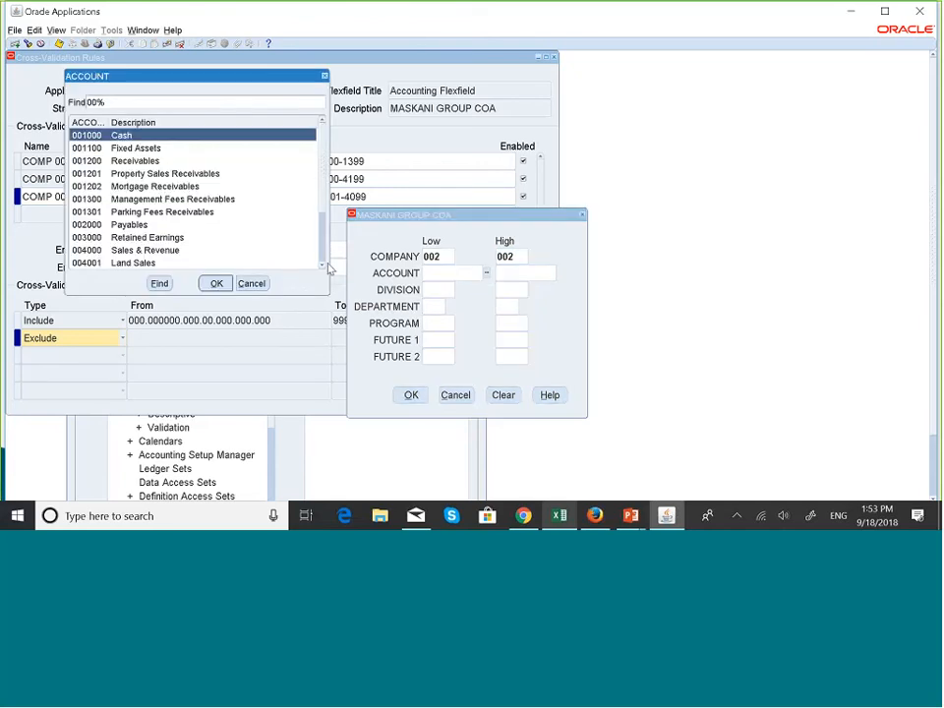
scroll(324, 267, "down", 2)
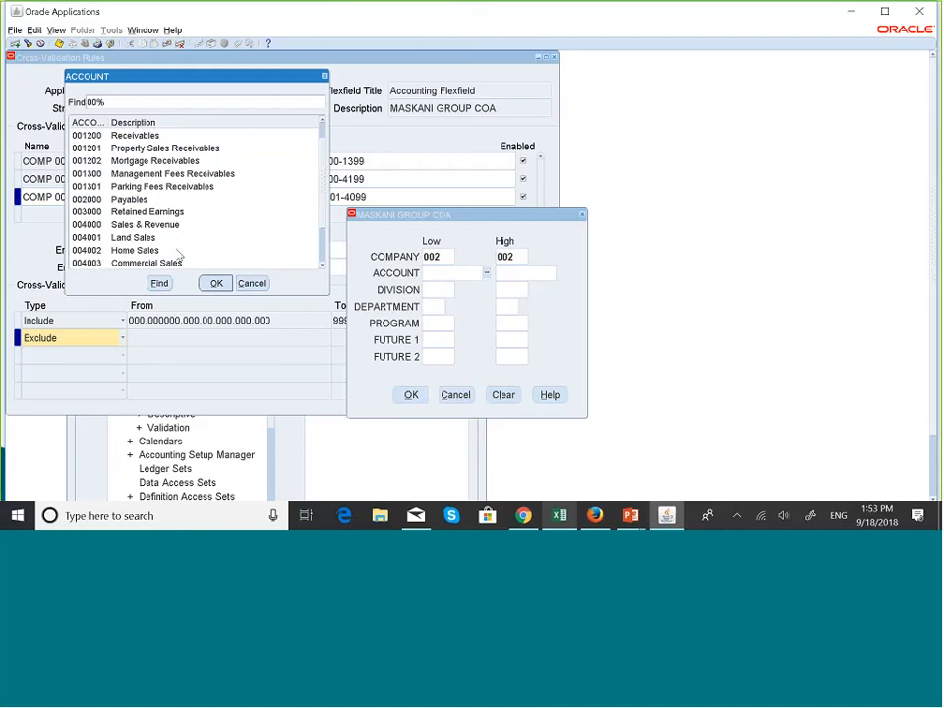
left_click(138, 237)
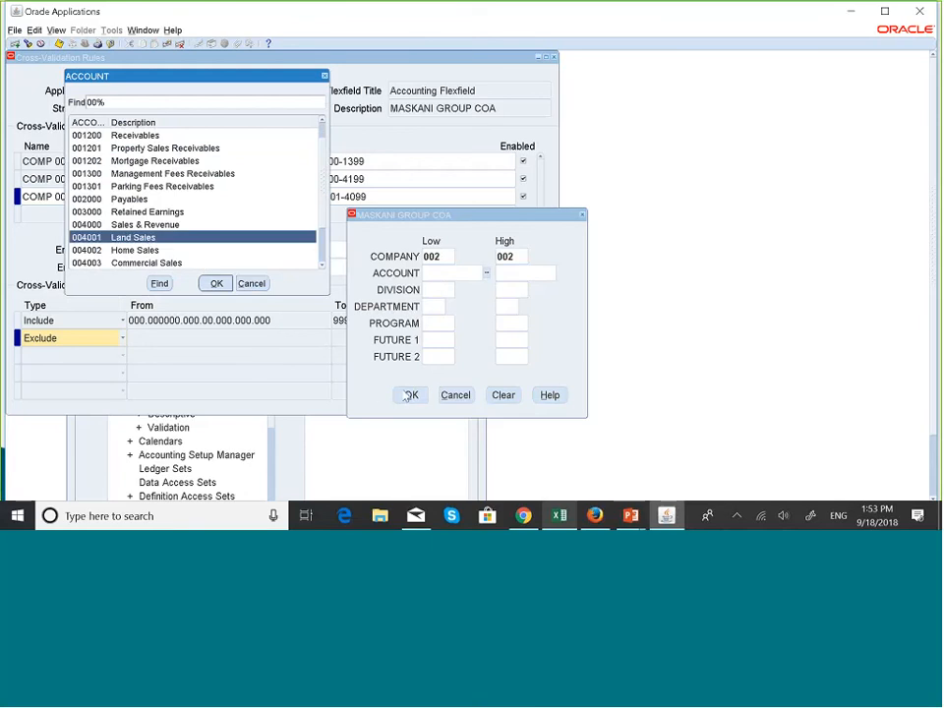
left_click(215, 283)
- Set the Exclude element's high account to 004099
left_click(541, 274)
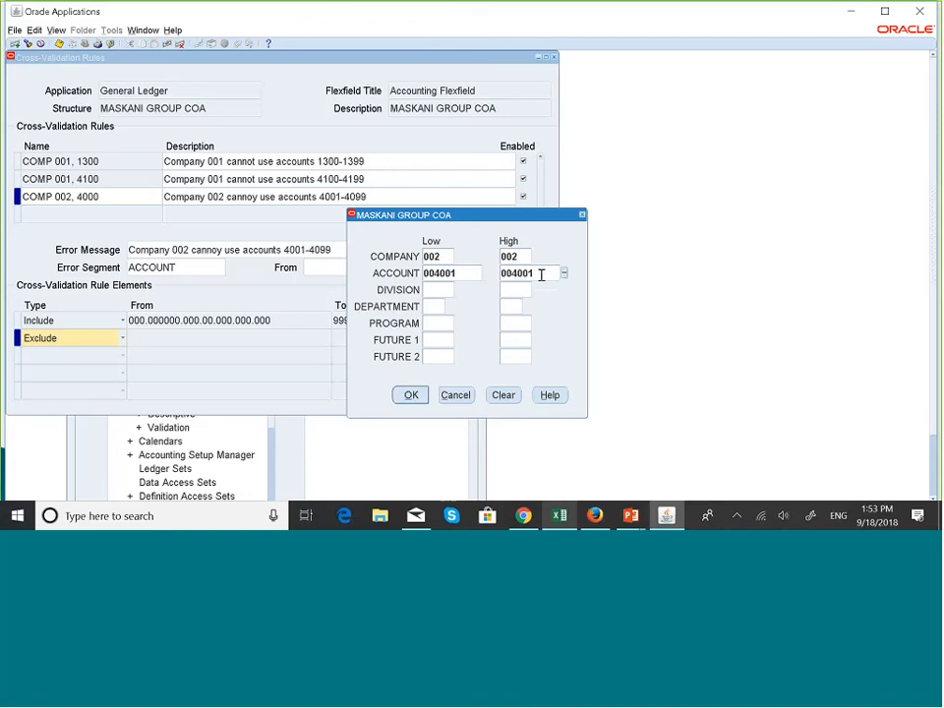
key("BackSpace")
key("BackSpace")
type("99")
key("Tab")
- Set the Exclude element's division range to 000–999 and its department range to 00–99
type("000")
key("Tab")
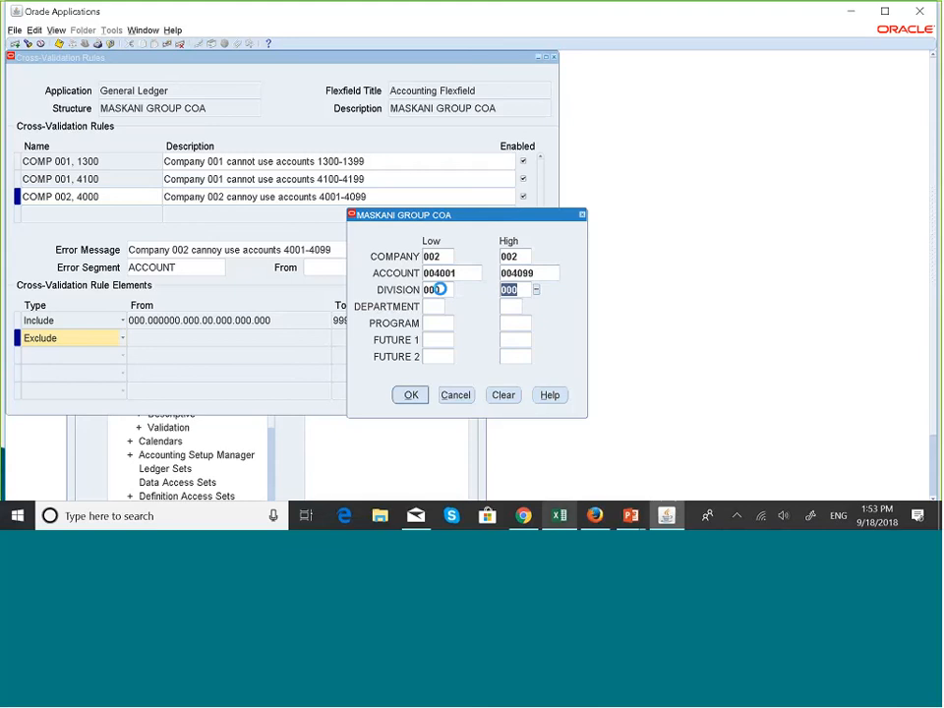
type("999")
key("Tab")
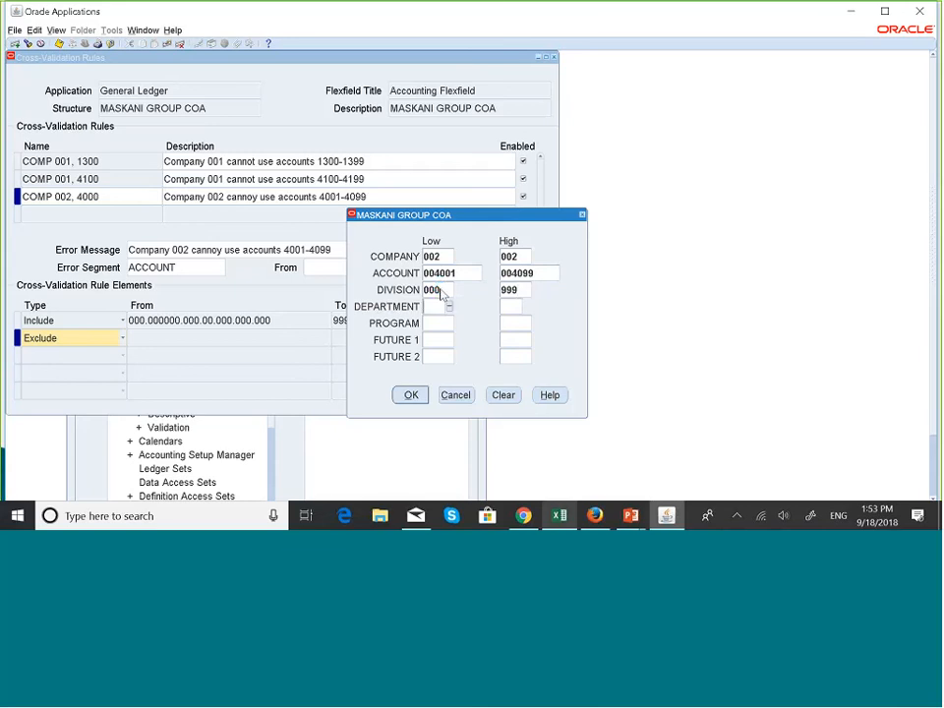
type("00")
key("Tab")
type("99")
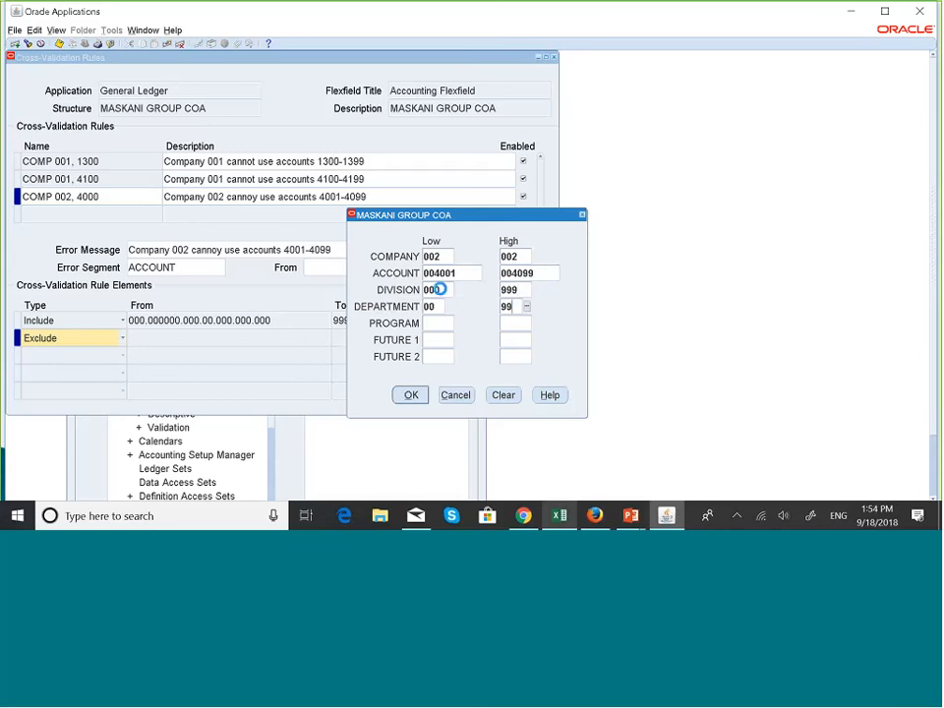
- Set the Exclude element's Program and Future 1 ranges to 000–999
key("Tab")
type("000")
key("Tab")
type("999")
key("Tab")
type("000")
key("Tab")
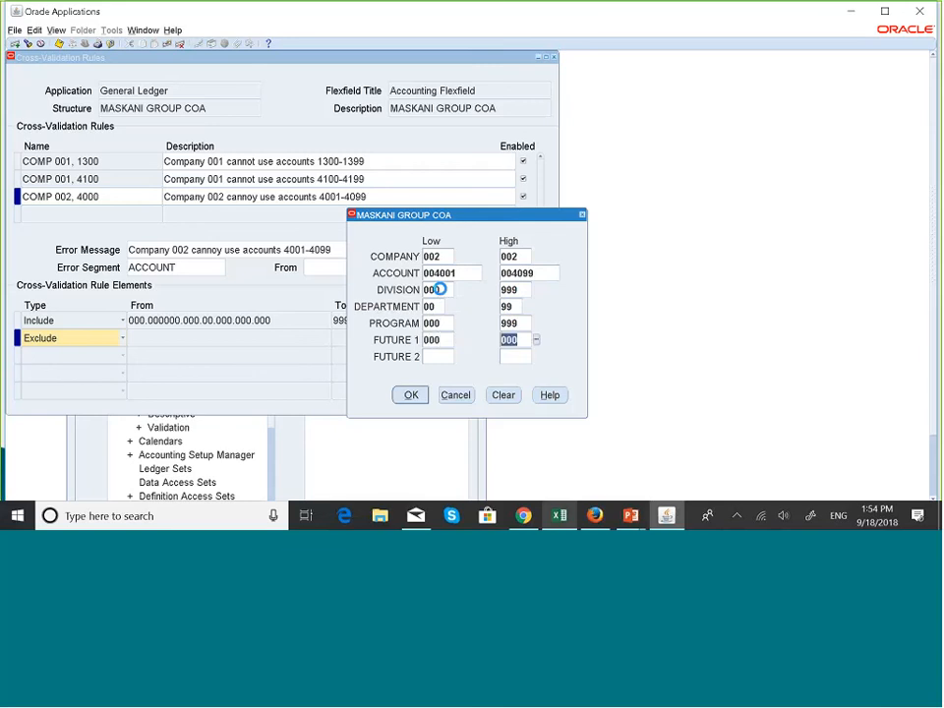
type("999")
- Set the Exclude element's Future 2 range to 000–999 and accept the segment ranges
key("Tab")
type("000")
key("Tab")
type("999")
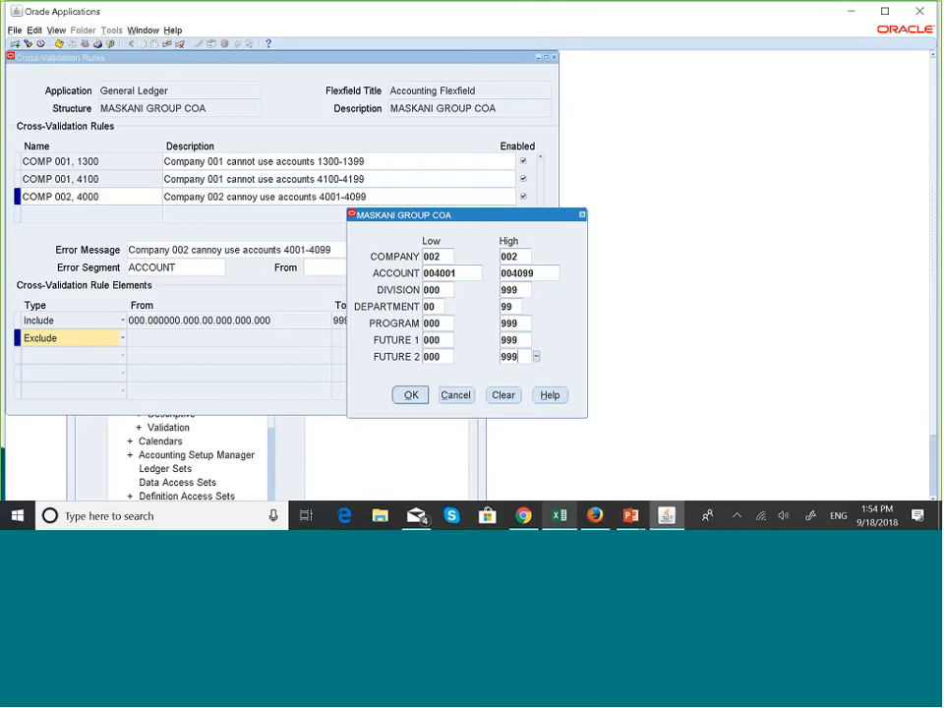
left_click(419, 395)
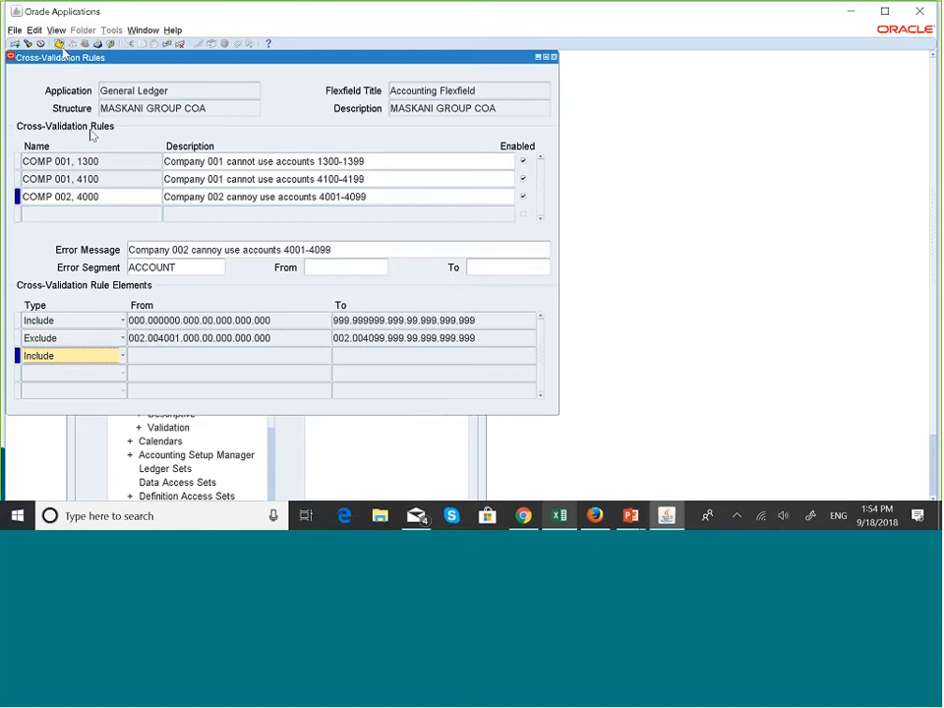
- Add a new cross-validation rule named "001 & 002, PROG" on the empty line below COMP 002, 4000
left_click(85, 214)
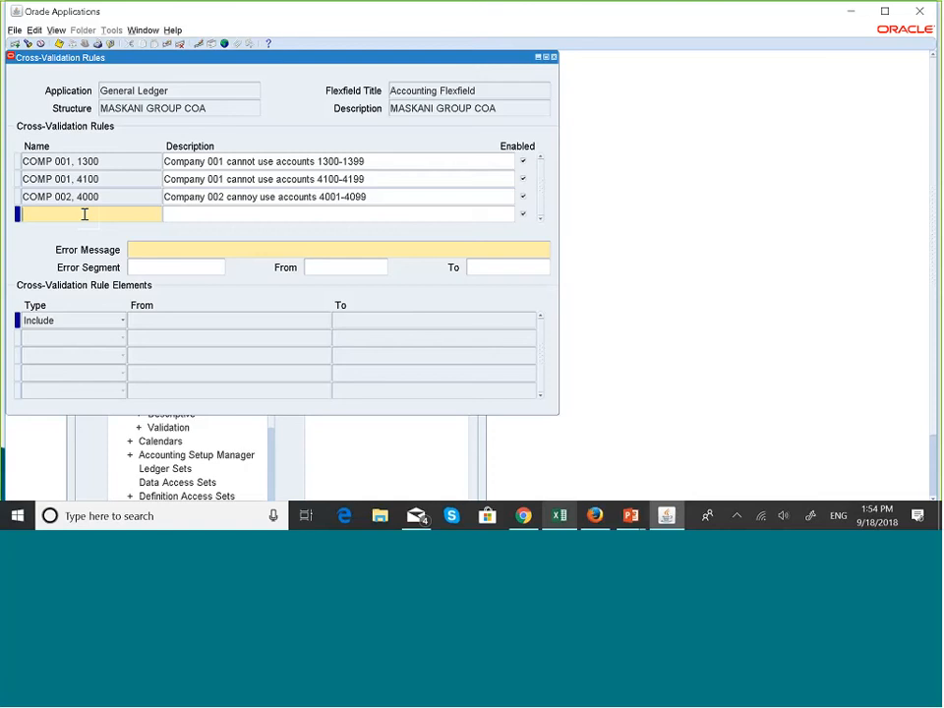
type("001,")
key("BackSpace")
type("& 002,")
key("Caps_Lock")
type("PROG")
- Enter "Company 001 & 002 cannot use program values" as the description of the 001 & 002, PROG rule
left_click(187, 214)
type("Company")
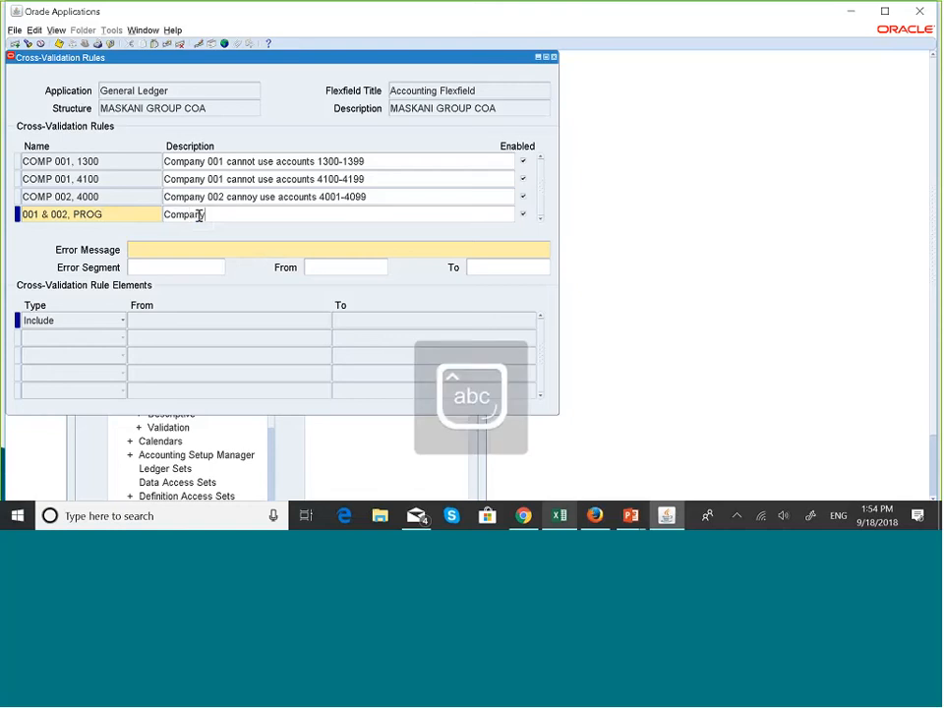
type(" 001")
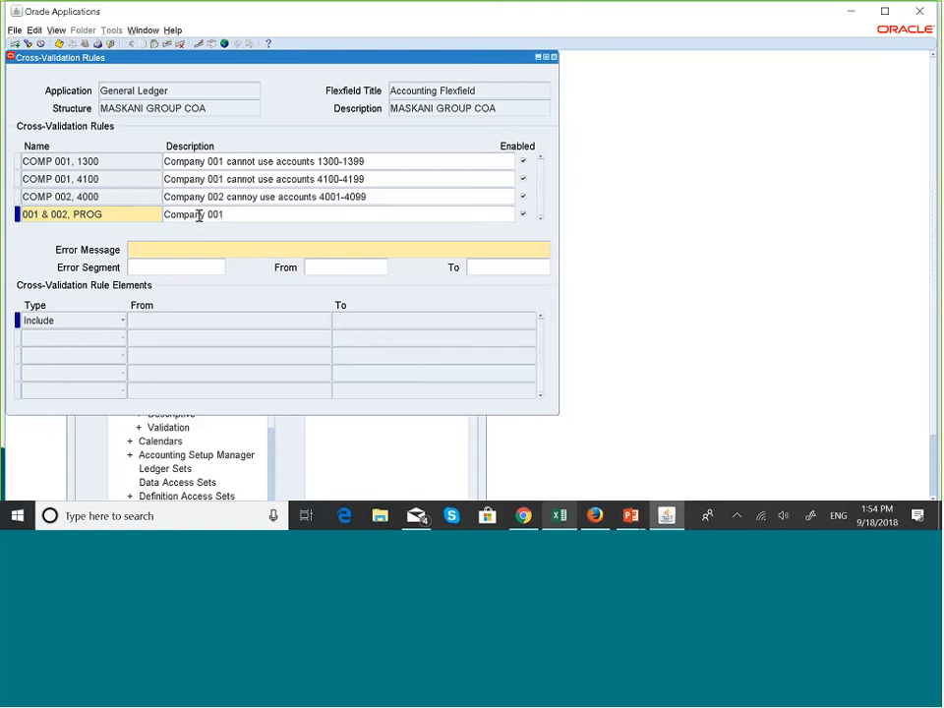
type(" & 002 cannoy")
key("BackSpace")
key("BackSpace")
type("t ise")
key("BackSpace")
key("BackSpace")
key("BackSpace")
type("use progra")
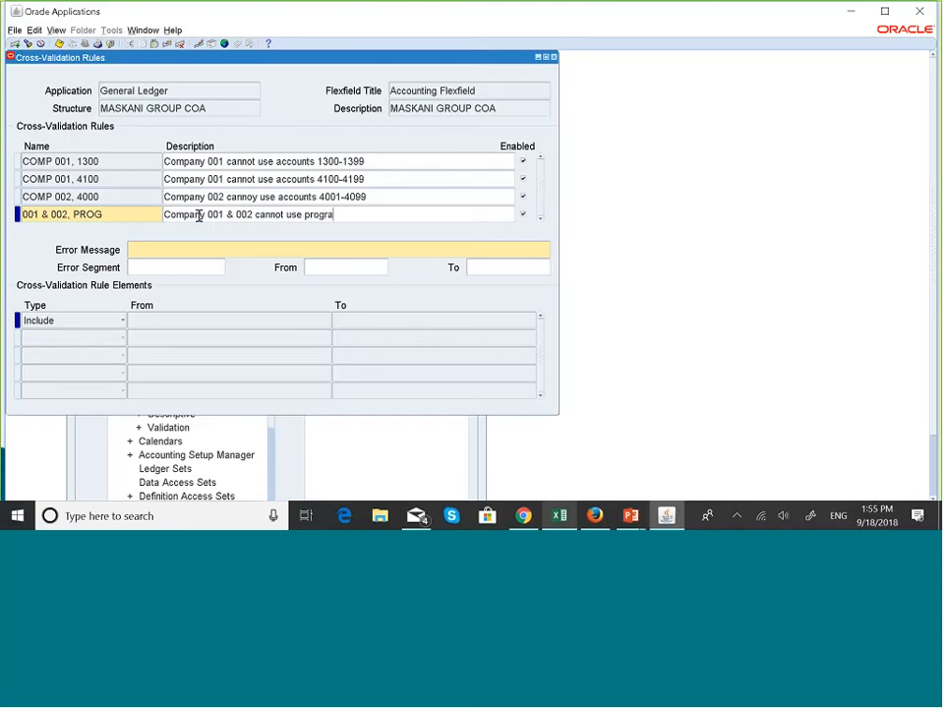
type("m values")
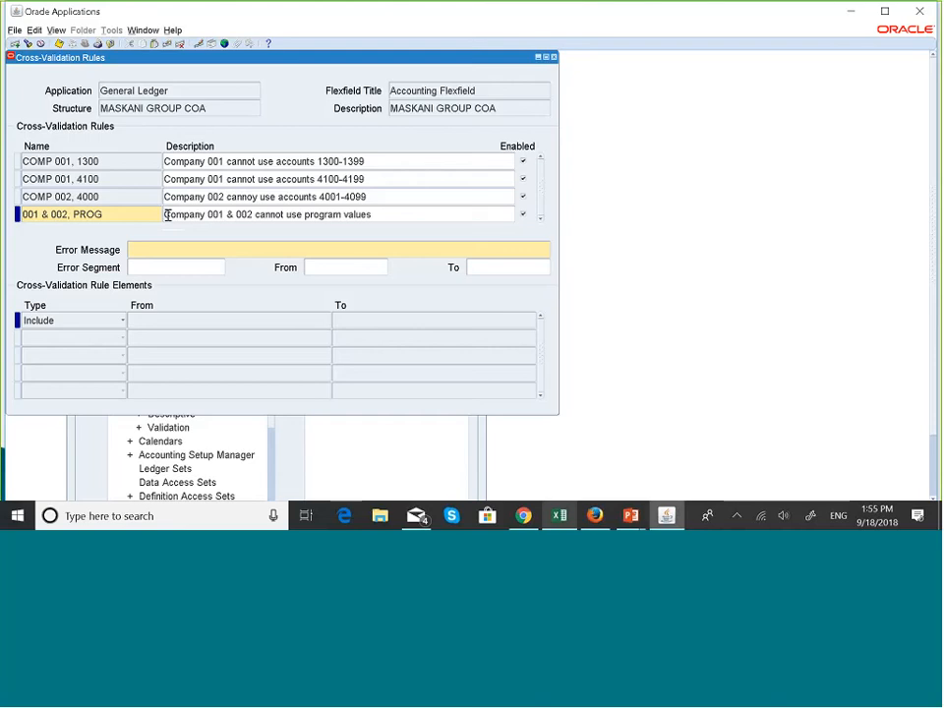
- Copy the full description text of the 001 & 002, PROG rule
key("shift+Right")
key("shift+Right")
key("shift+Right")
key("shift+Right")
key("shift+Right")
key("shift+Right")
key("shift+Right")
key("shift+Right")
key("shift+Right")
key("shift+Right")
key("shift+Right")
key("shift+Right")
key("shift+Right")
key("shift+Right")
key("shift+Right")
key("shift+Right")
key("shift+Right")
key("shift+Right")
key("shift+Right")
key("shift+Right")
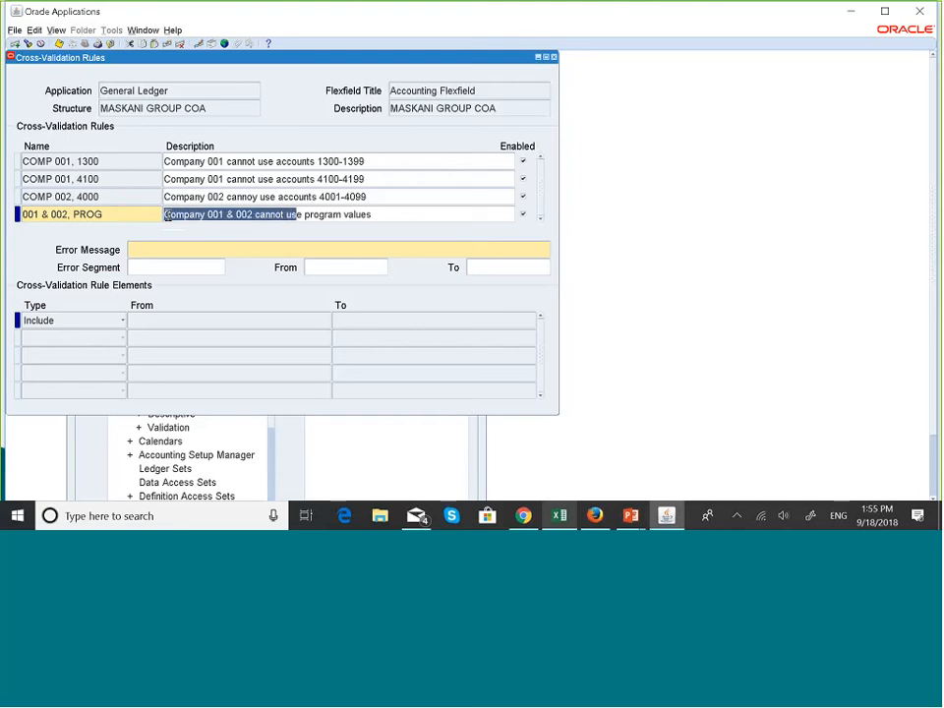
key("shift+Right")
key("shift+Right")
key("shift+Right")
key("shift+Right")
key("shift+Right")
key("shift+Right")
key("shift+Right")
key("shift+Right")
key("shift+Right")
key("shift+Right")
key("shift+Right")
key("shift+Right")
key("shift+Right")
key("shift+Right")
key("shift+Right")
key("shift+Right")
key("ctrl+c")
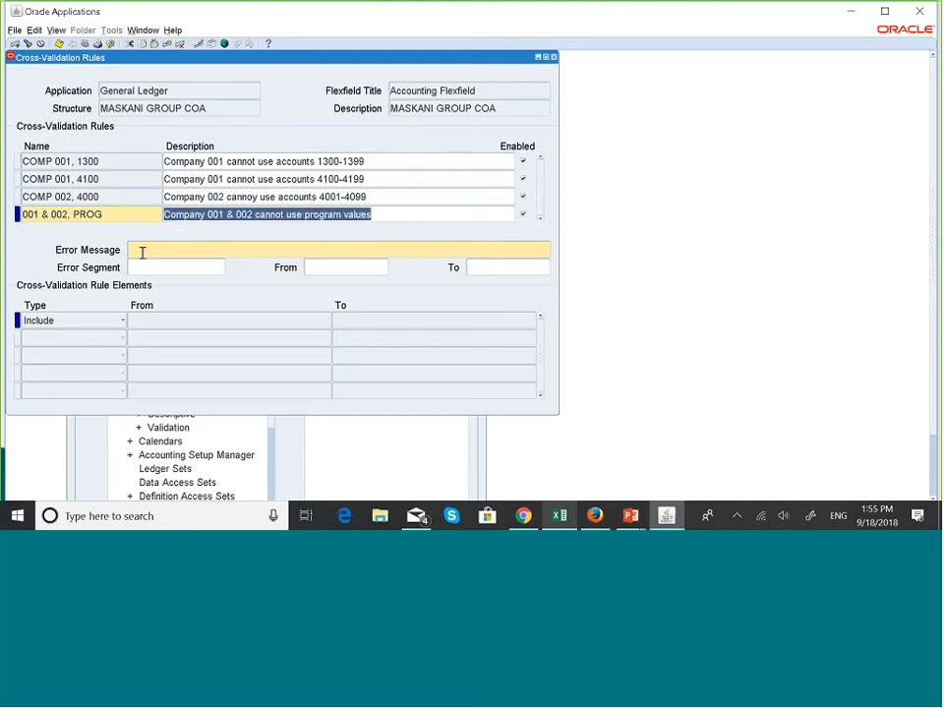
- Paste the copied description as the 001 & 002, PROG rule's error message and set PROGRAM as its error segment
left_click(142, 252)
key("ctrl+v")
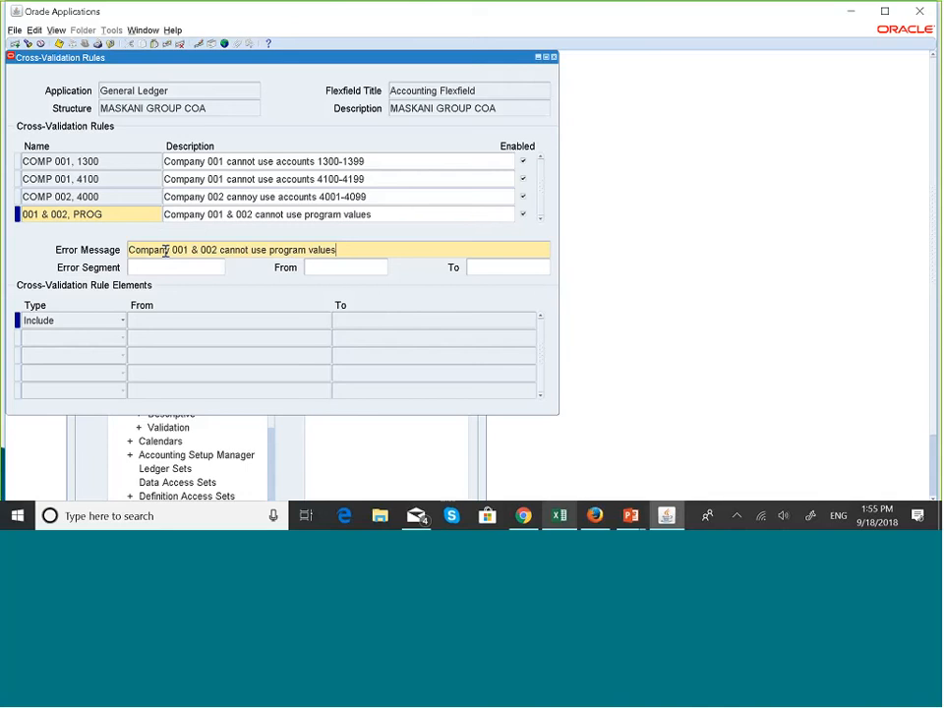
left_click(223, 269)
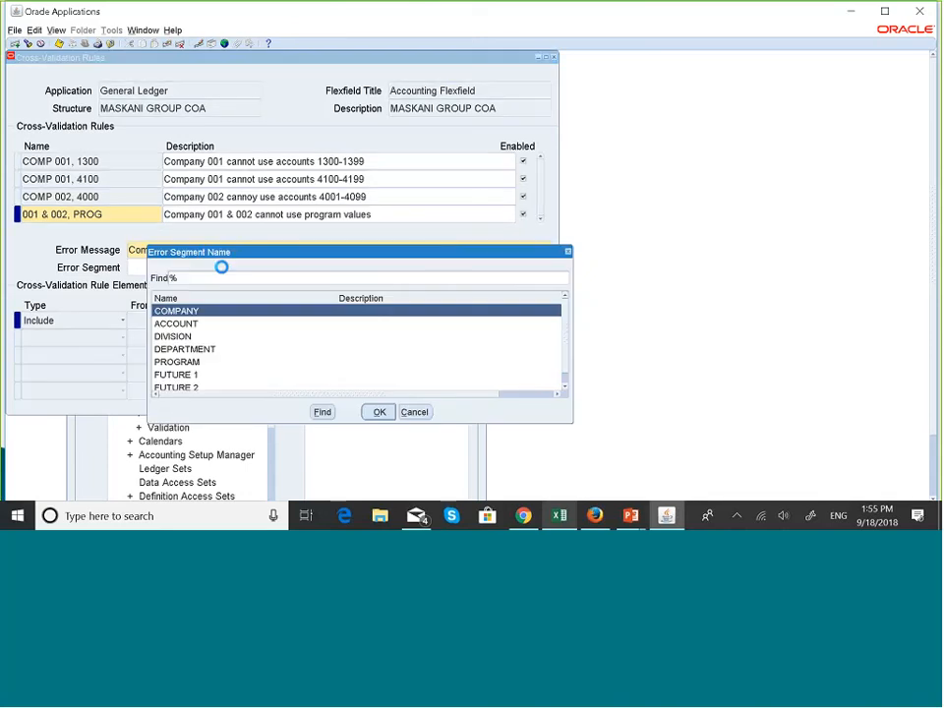
left_click(187, 362)
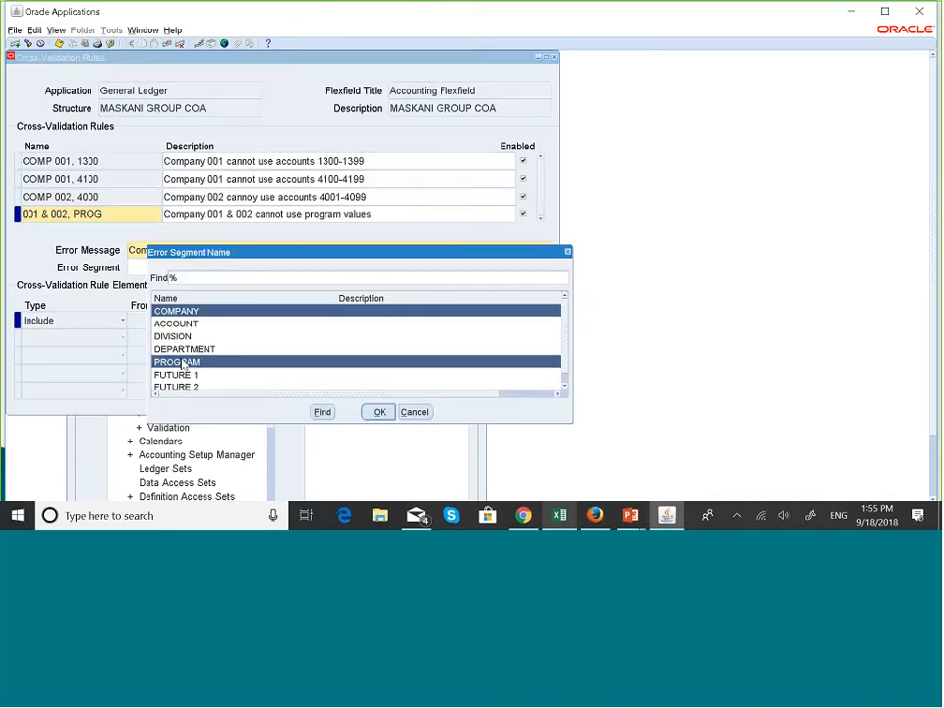
left_click(380, 412)
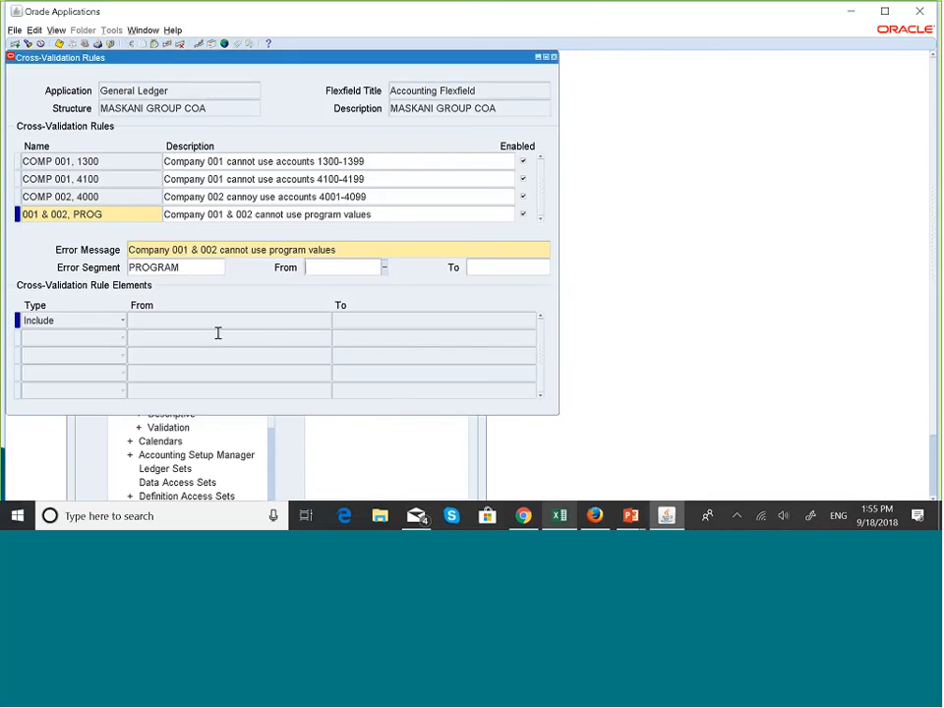
- Begin an Include element for the 001 & 002, PROG rule with Company range 000–999
left_click(125, 325)
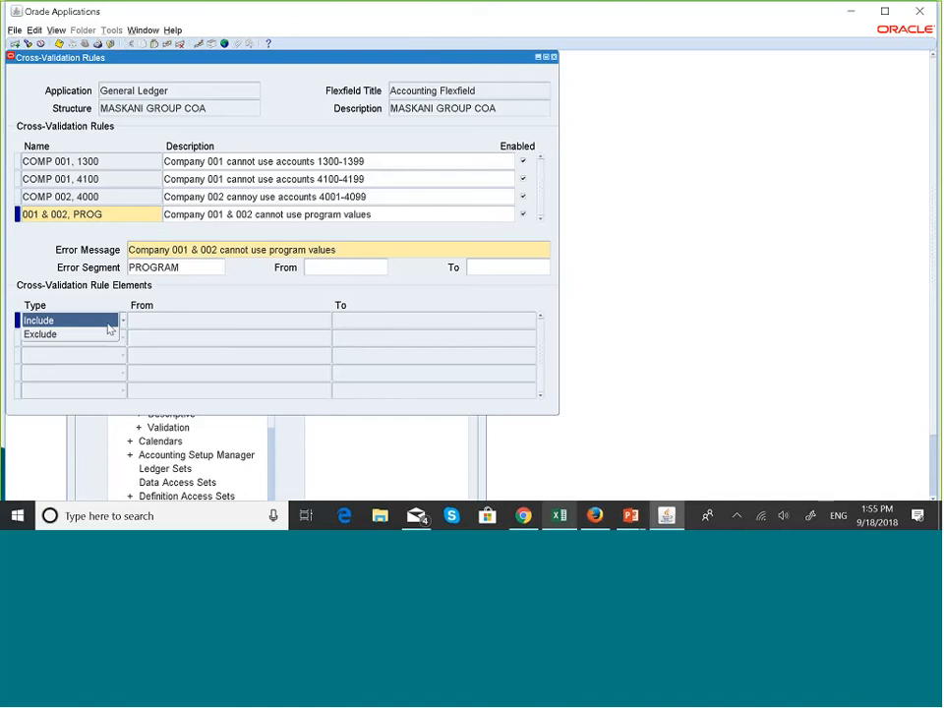
left_click(101, 323)
left_click(159, 321)
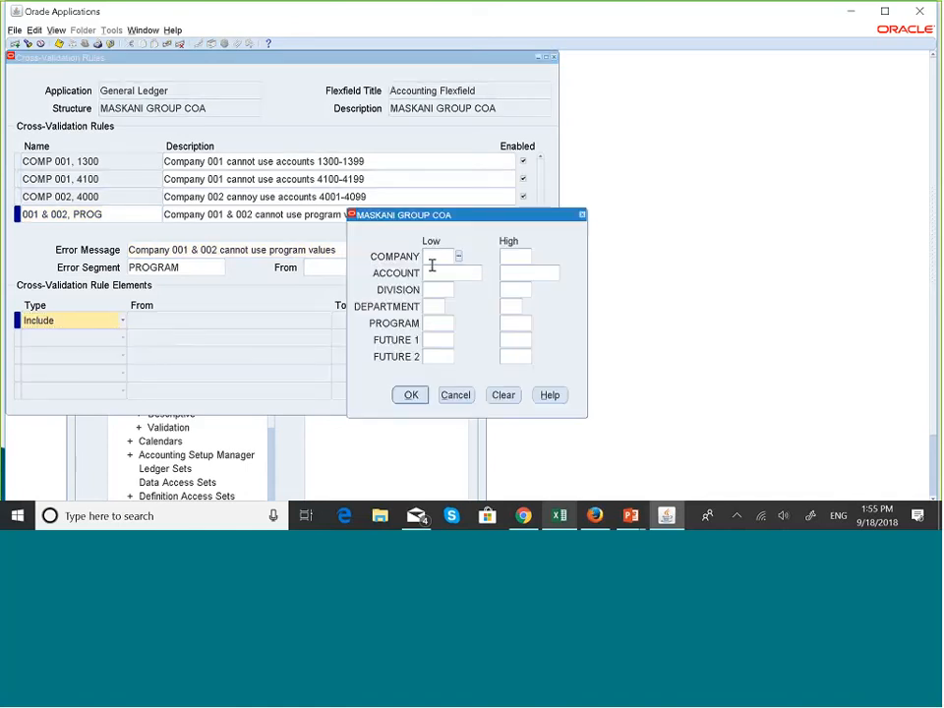
type("000")
key("Tab")
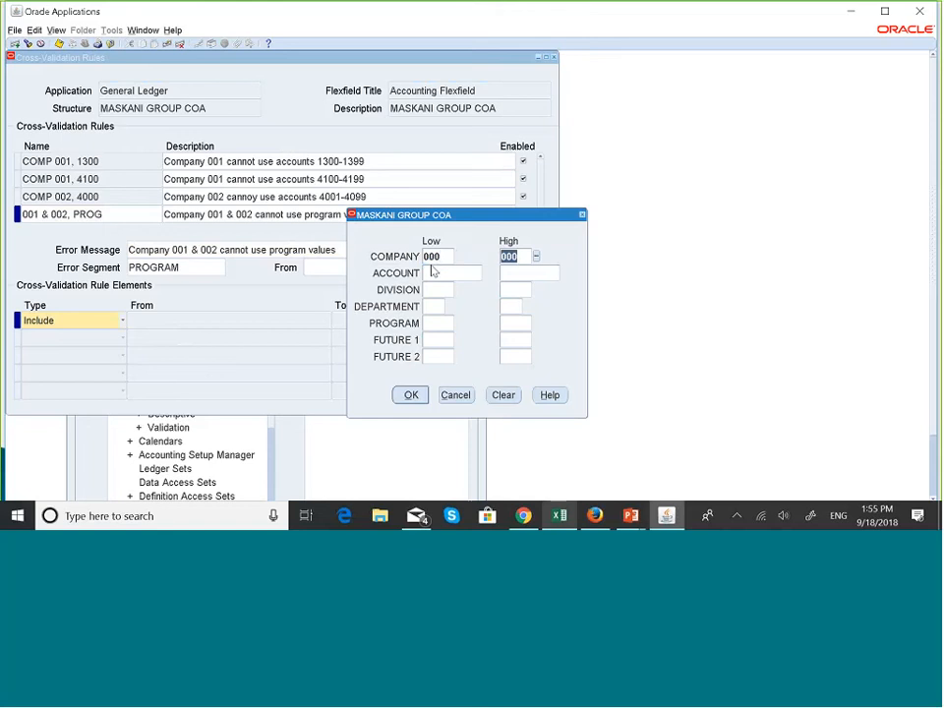
type("999")
key("Tab")
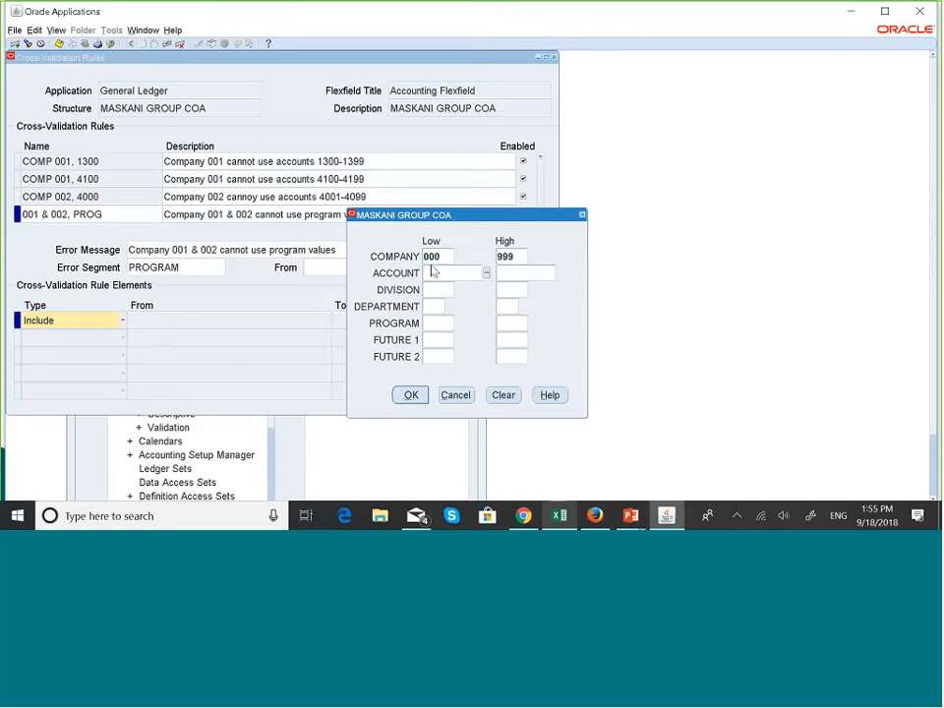
- Set the Include element's Account range to 000000–999999 and its Division range to 000–999
type("000000")
key("Tab")
type("999999")
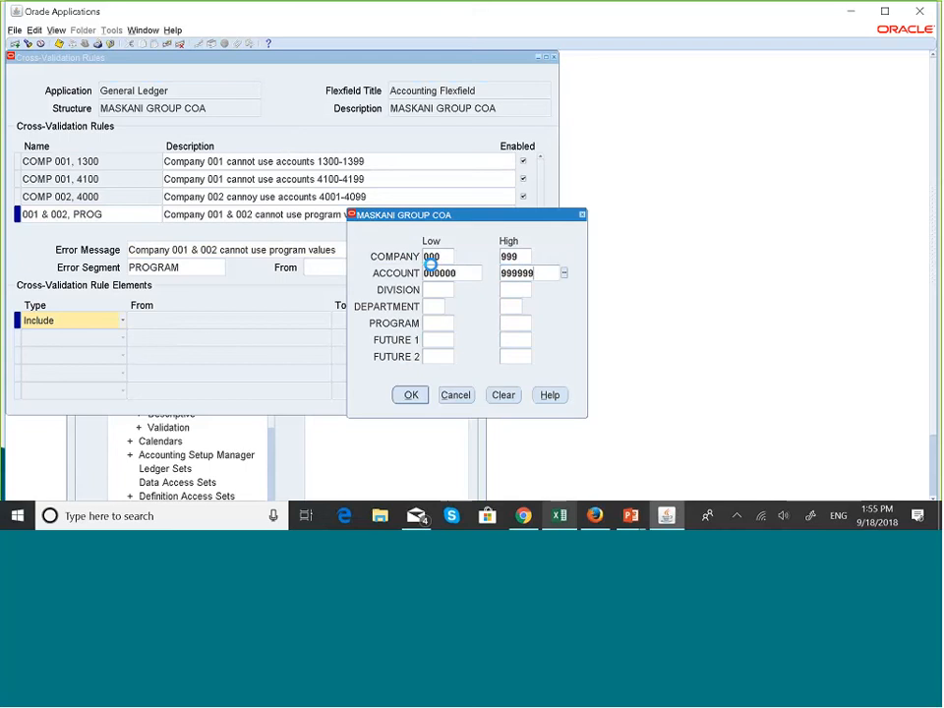
key("Tab")
type("00")
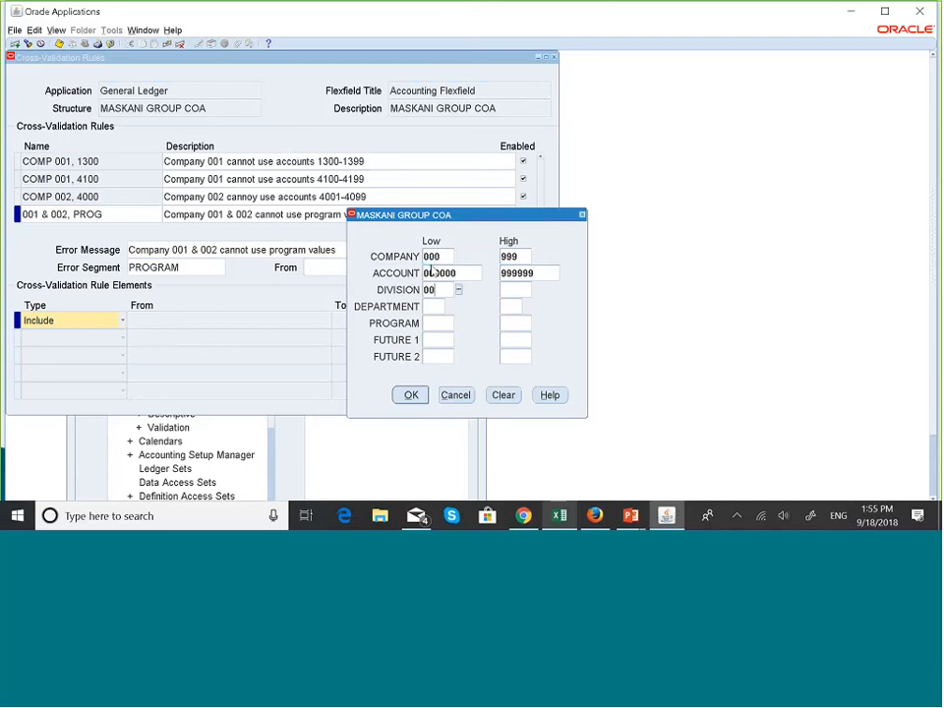
type("0")
key("Tab")
type("999")
key("Tab")
- Set the Include element's Department range to 00–99 and its Program range to 000–999
type("00")
key("Tab")
type("99")
key("Tab")
type("000")
key("Tab")
type("9")
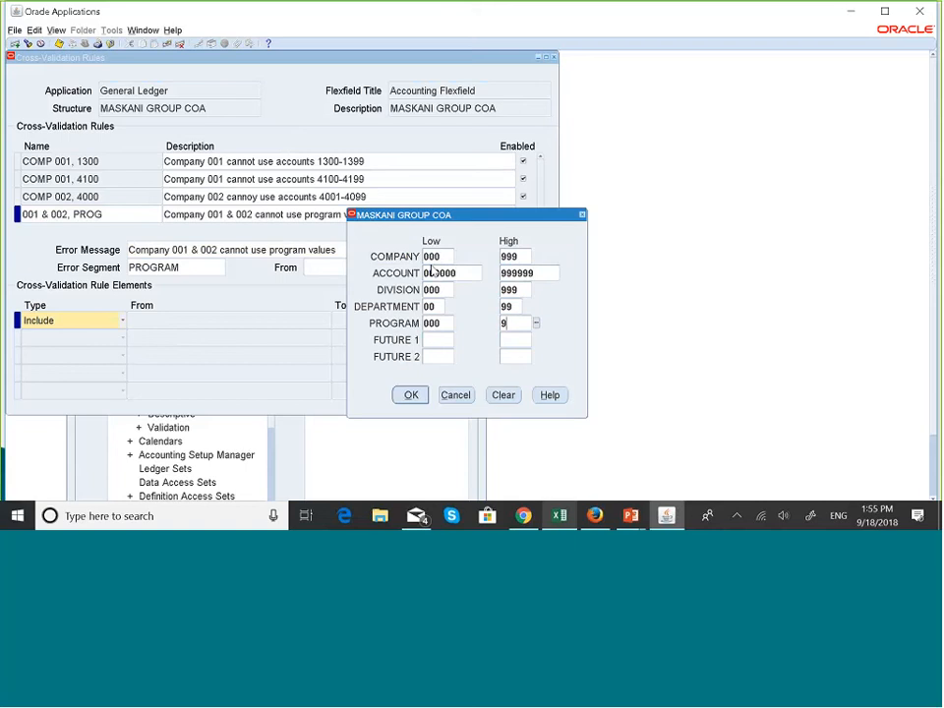
type("99")
key("Tab")
- Set the Include element's Future 1 and Future 2 ranges to 000–999 and accept the segment ranges
type("000")
key("Tab")
type("999")
key("Tab")
type("000")
key("Tab")
type("999")
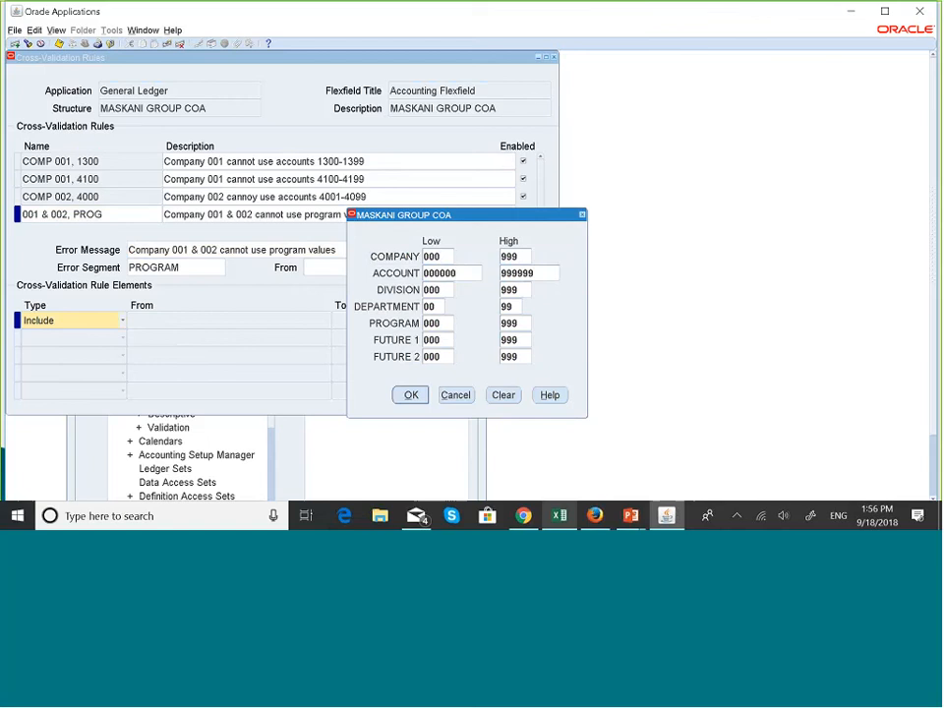
left_click(417, 398)
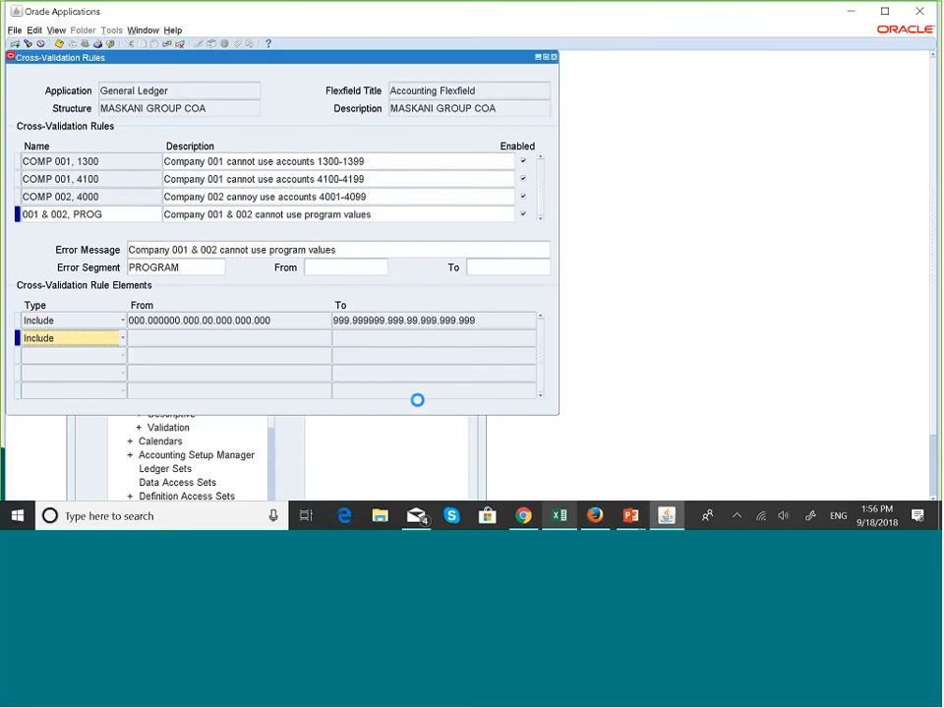
- Add an Exclude element below the Include element with Company range 001–002
left_click(123, 339)
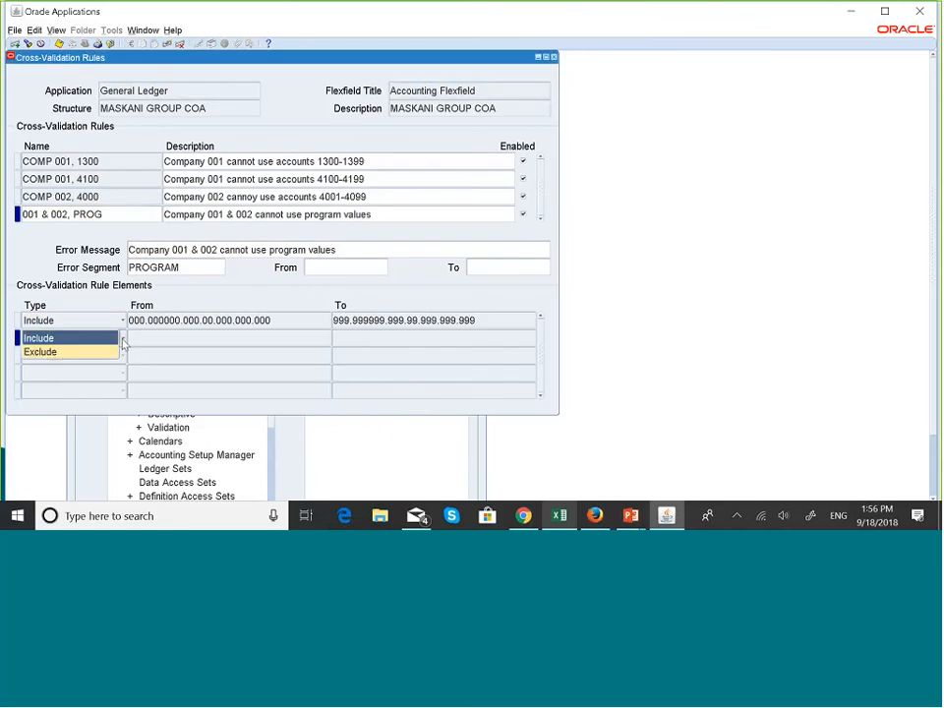
left_click(44, 352)
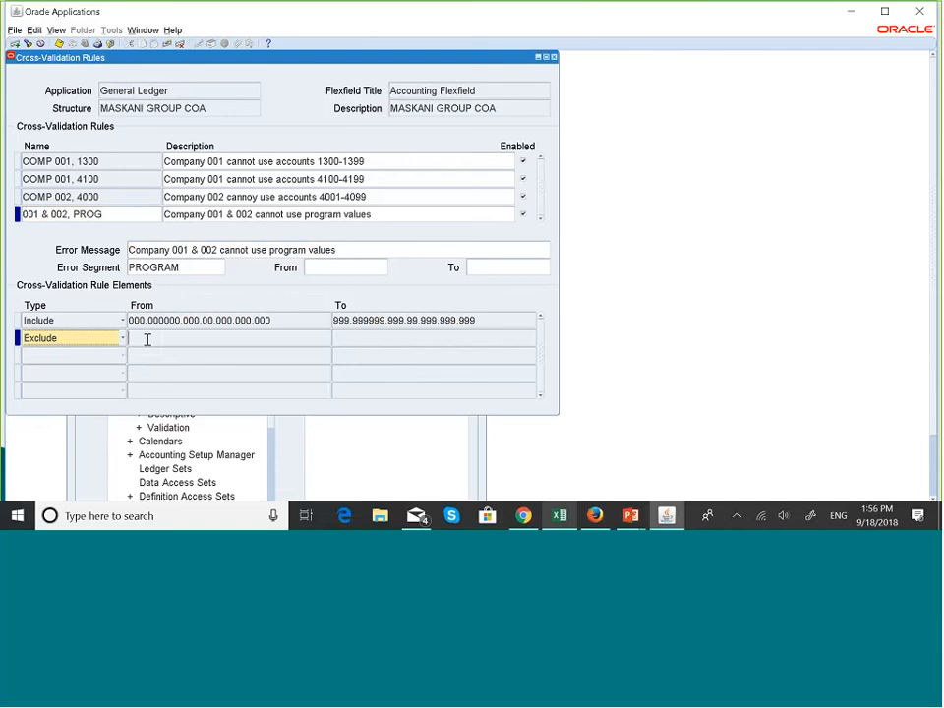
left_click(147, 339)
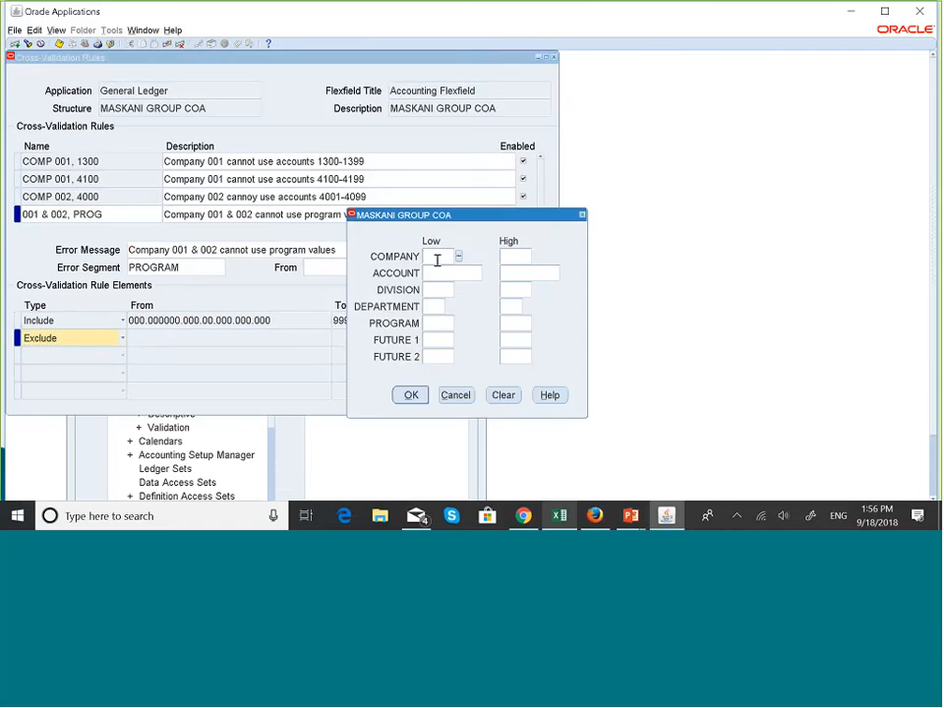
type("001")
key("Tab")
type("002")
key("Tab")
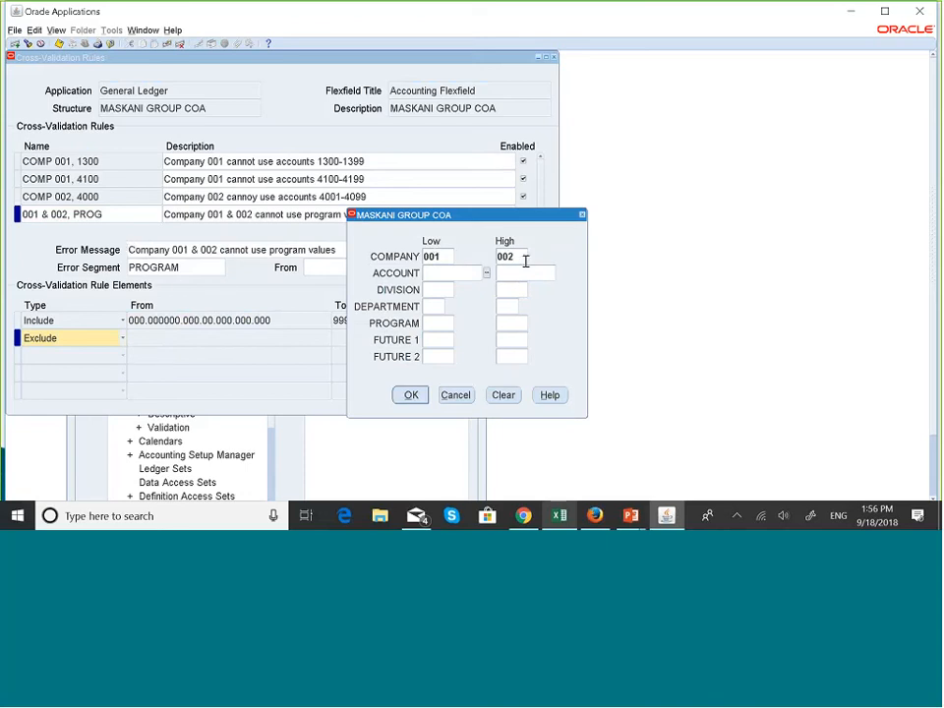
- Try 003 as the Exclude element's high Company value and restore it to 002
left_click(427, 323)
left_click_drag(524, 257, 478, 268)
key("BackSpace")
type("003")
left_click(525, 257)
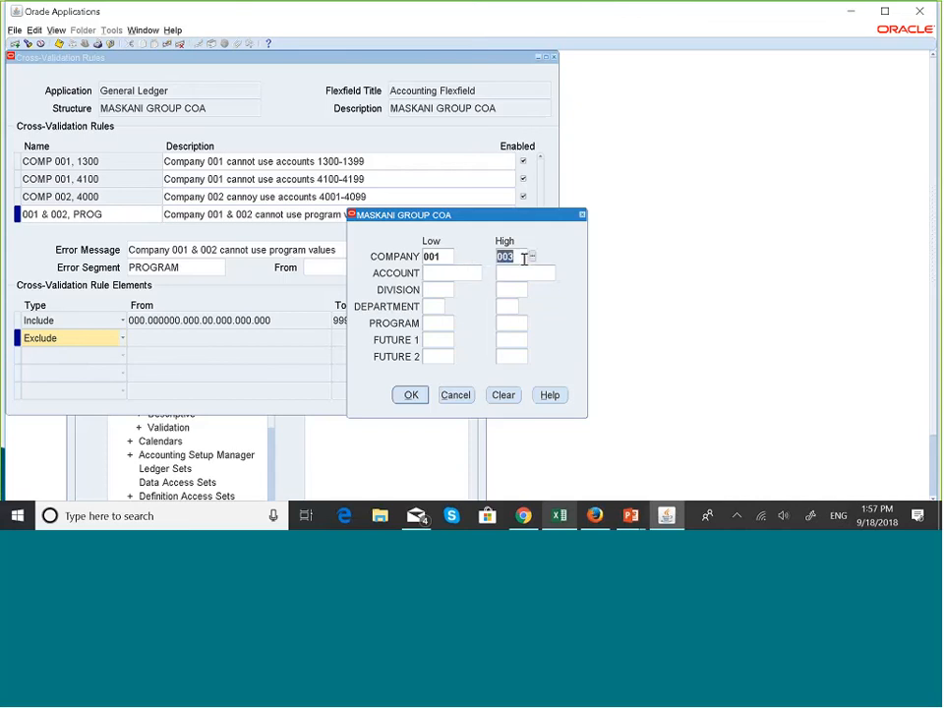
left_click(526, 257)
key("BackSpace")
type("2")
- Set the Exclude element's Account range to 000000–999999
left_click(469, 275)
type("00000")
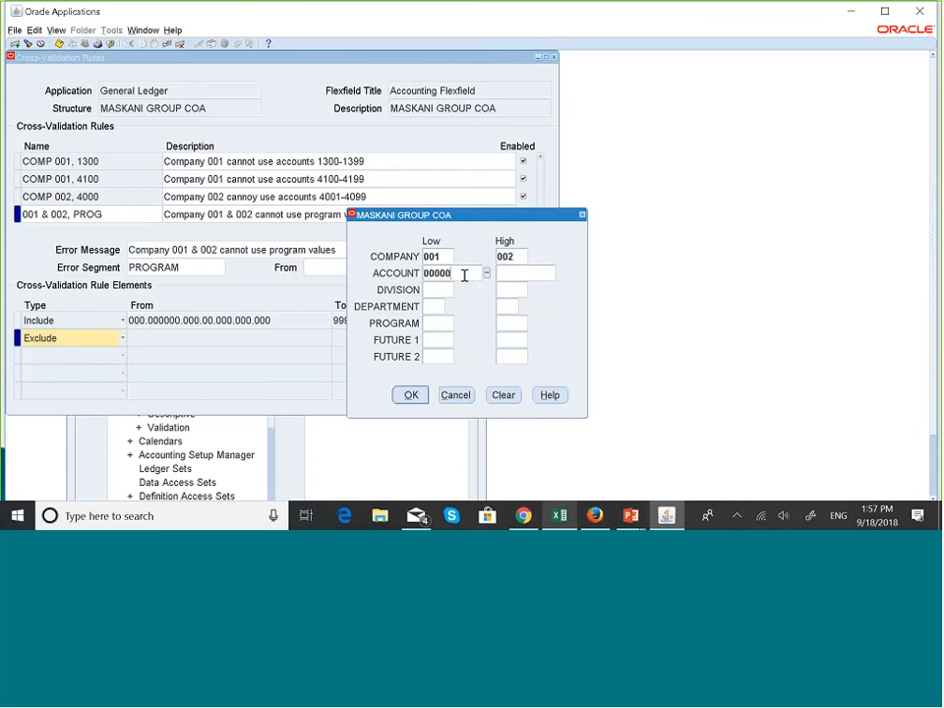
type("0")
key("Tab")
type("99")
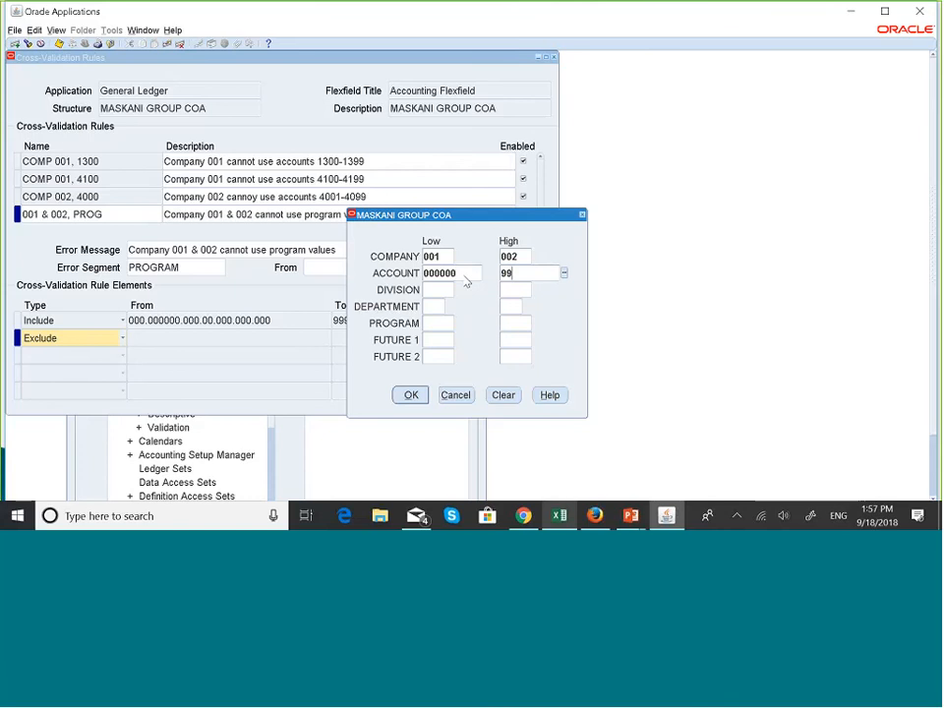
type("9999")
key("Tab")
- Set the Exclude element's Division range to 000–999 and its Department range to 00–99
type("000")
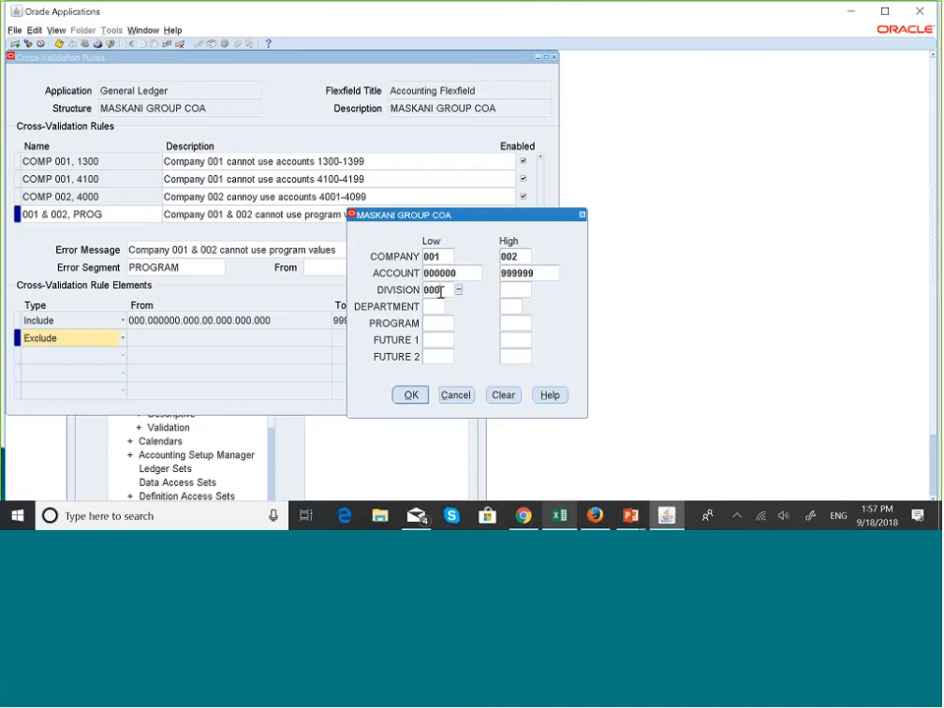
key("Tab")
type("999")
type("00")
key("Tab")
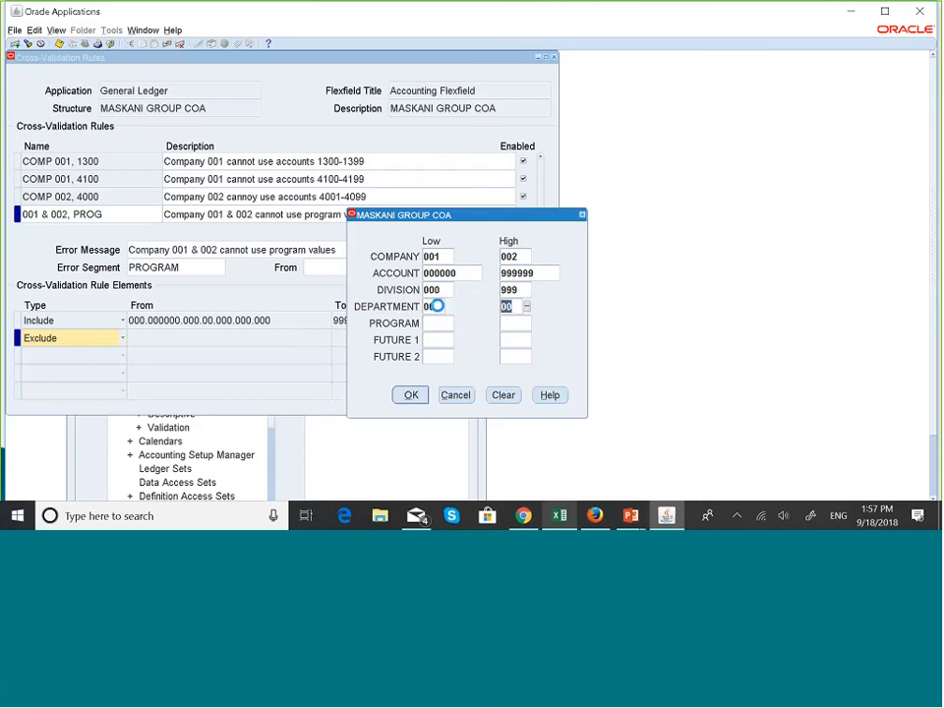
type("99")
key("Tab")
- Set the Exclude element's Program range from 001 (Graduate), picked from the value list, to 999
left_click(459, 324)
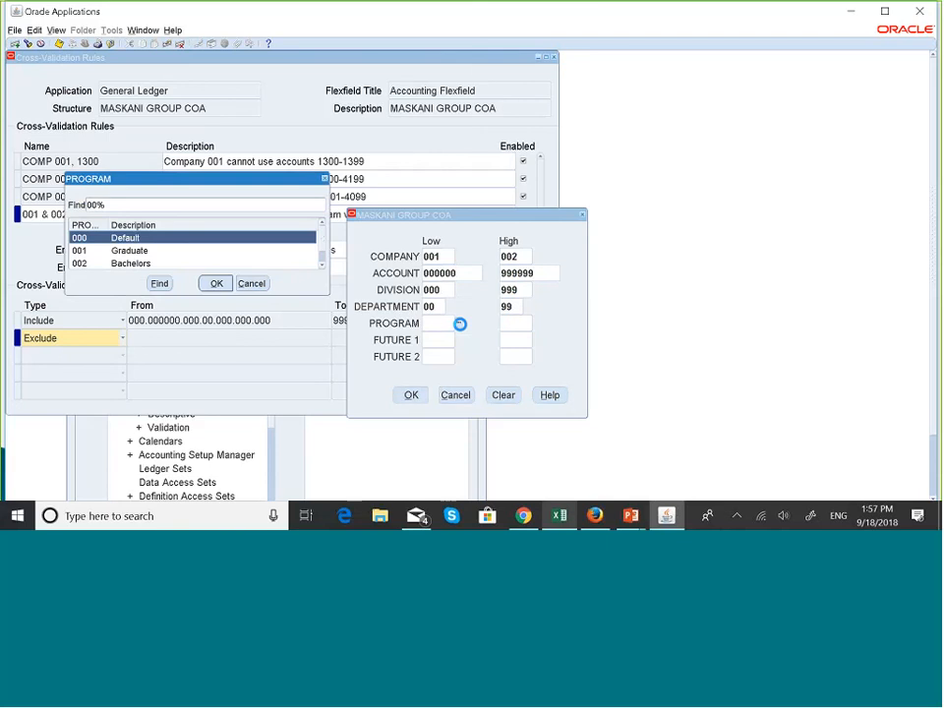
left_click(321, 264)
left_click(322, 225)
left_click(137, 253)
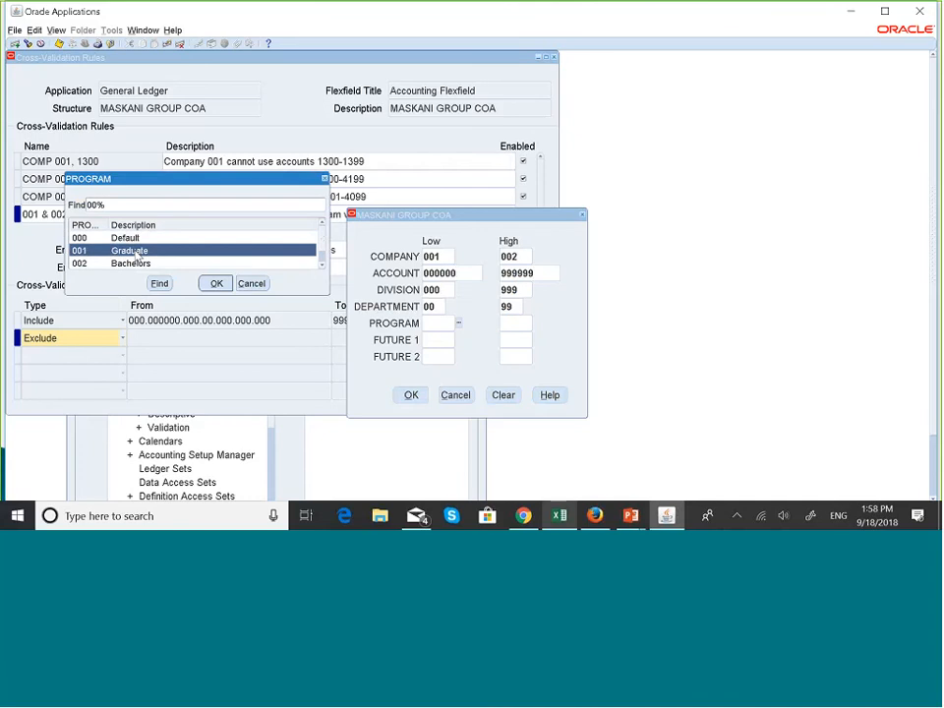
left_click(206, 286)
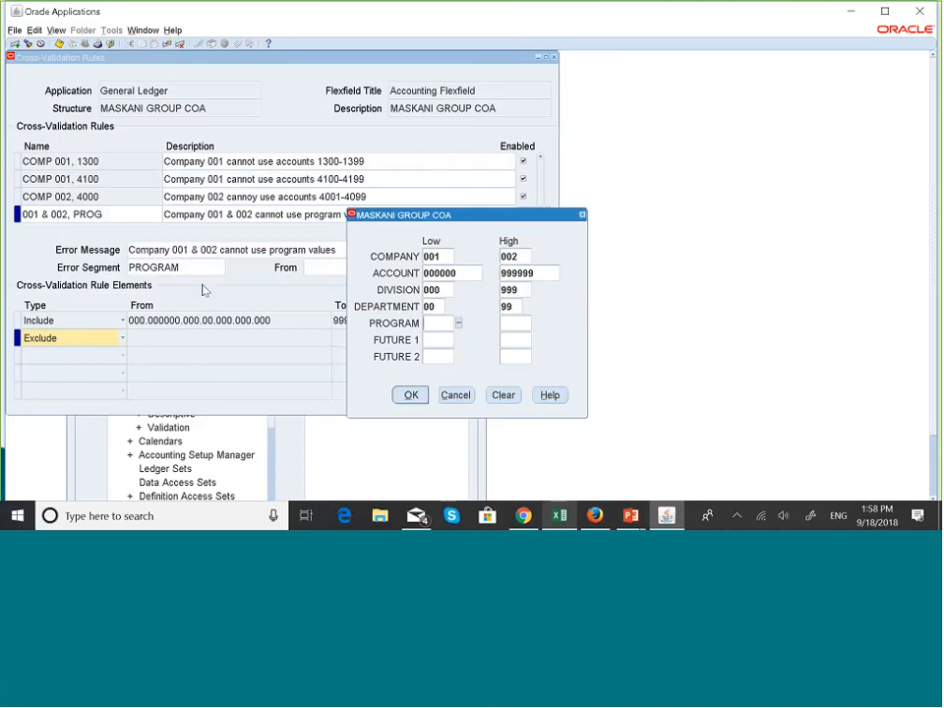
left_click(521, 322)
left_click(521, 322)
key("BackSpace")
key("BackSpace")
key("BackSpace")
type("999")
key("Tab")
- Set the Exclude element's Future 1 and Future 2 ranges to 000–999 and accept the segment ranges
type("000")
key("Tab")
type("999")
key("Tab")
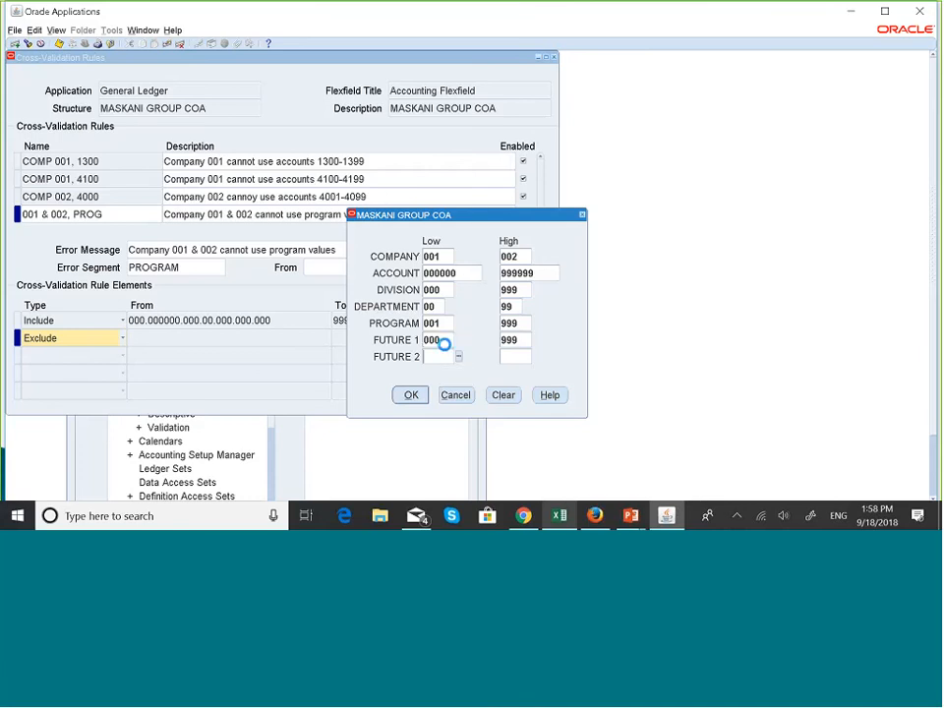
type("000")
key("Tab")
type("999")
left_click(411, 395)
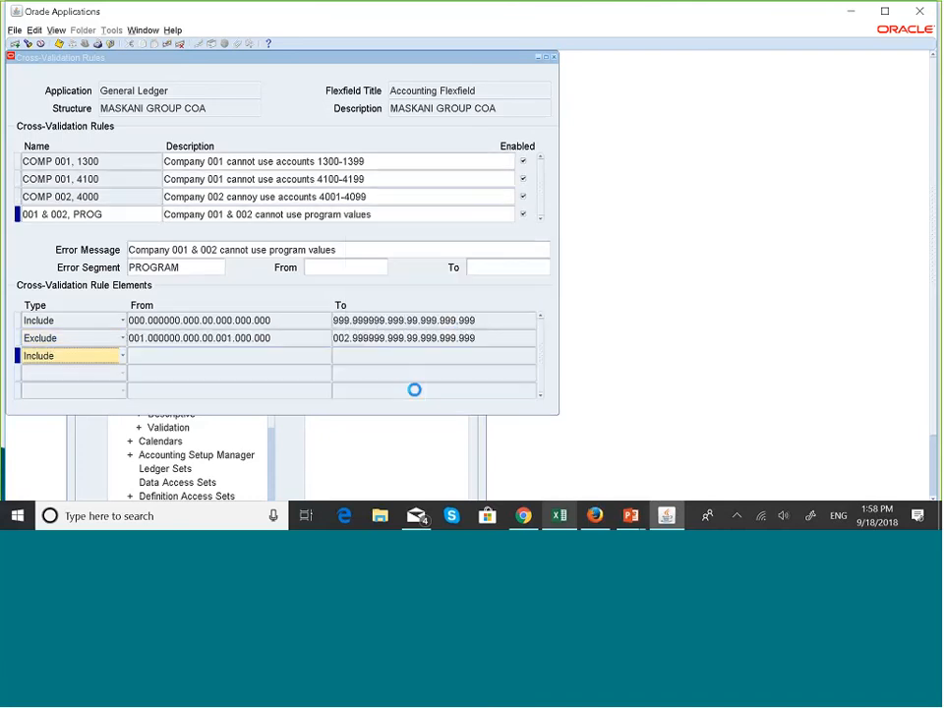
- Correct the misspelled word in the COMP 002, 4000 rule's description to "cannot"
left_click(262, 197)
key("BackSpace")
type("t")
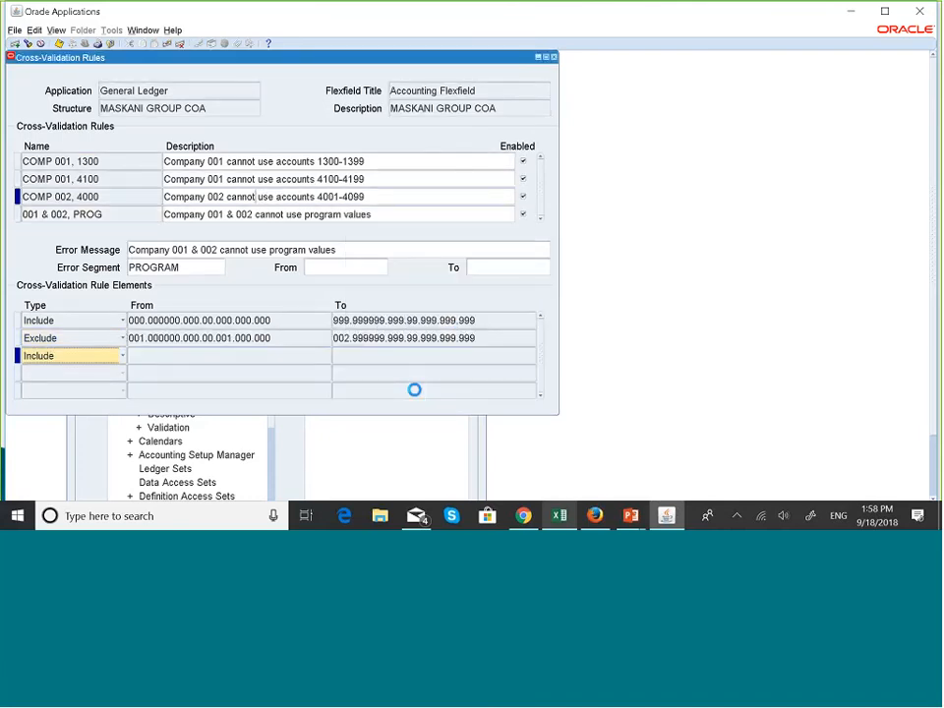
- Save the cross-validation rules and close their window
left_click(226, 250)
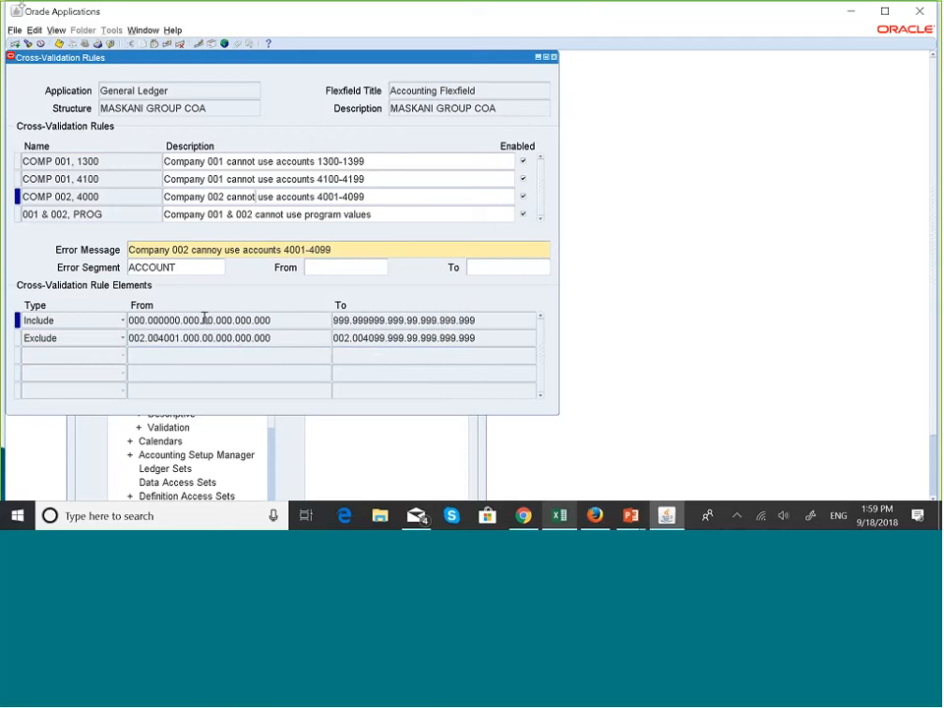
left_click(59, 46)
left_click(553, 58)
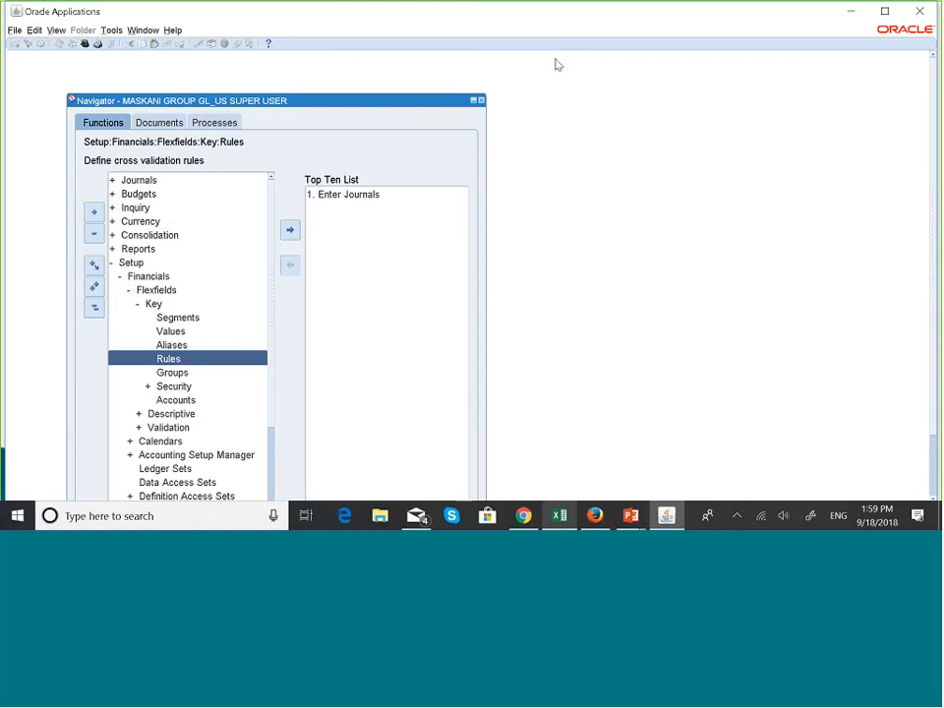
- Open Enter Journals from the Top Ten List and start a new journal in the MASKANI GROUP US LEDGER
left_click(358, 194)
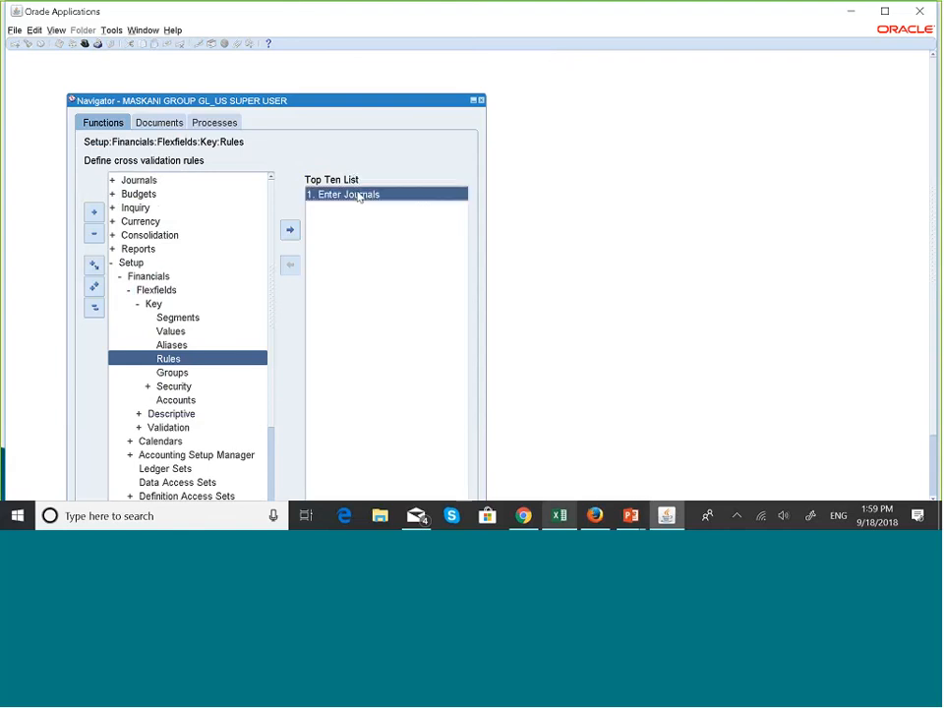
left_click(178, 318)
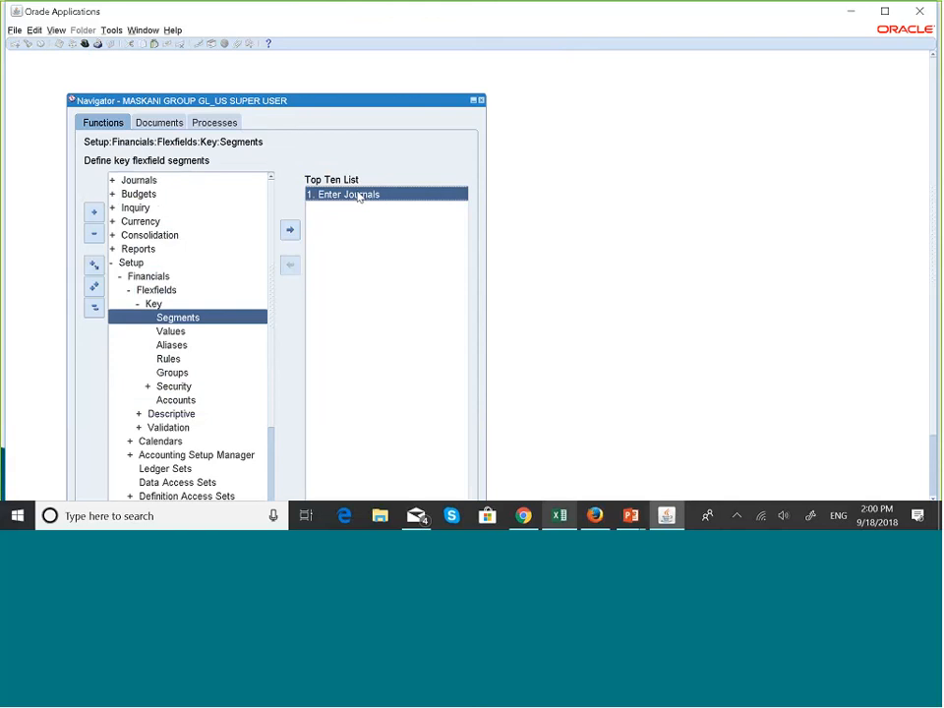
left_click(336, 199)
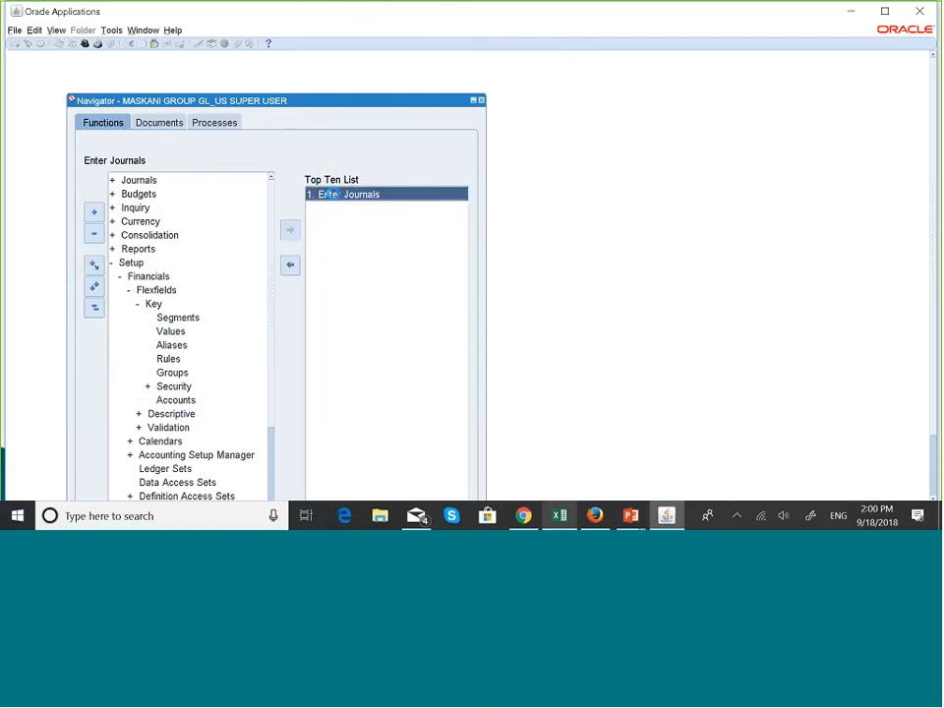
double_click(331, 194)
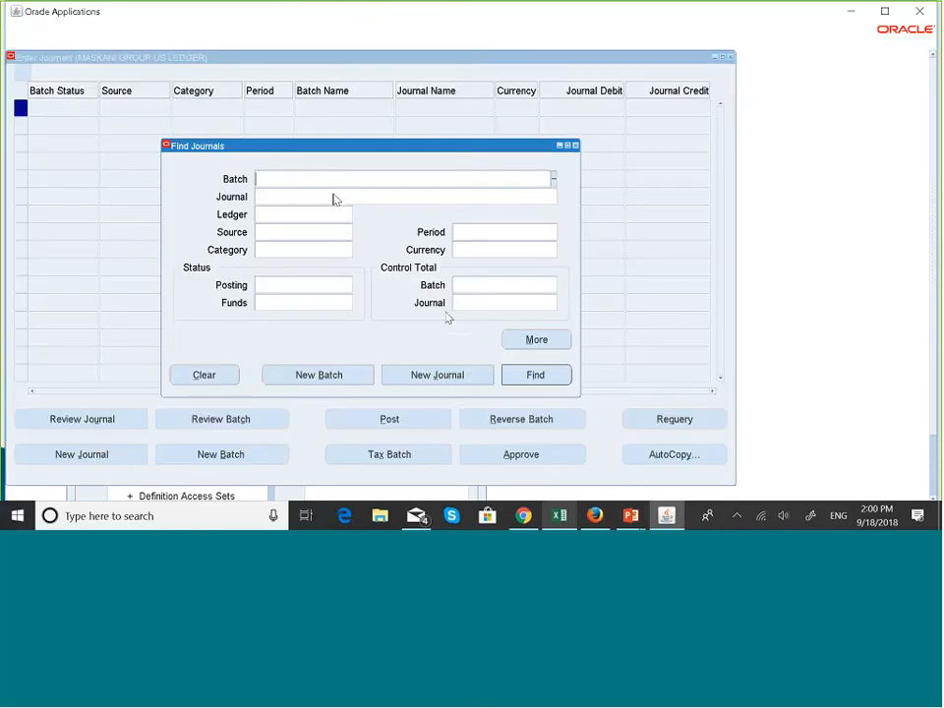
left_click(442, 384)
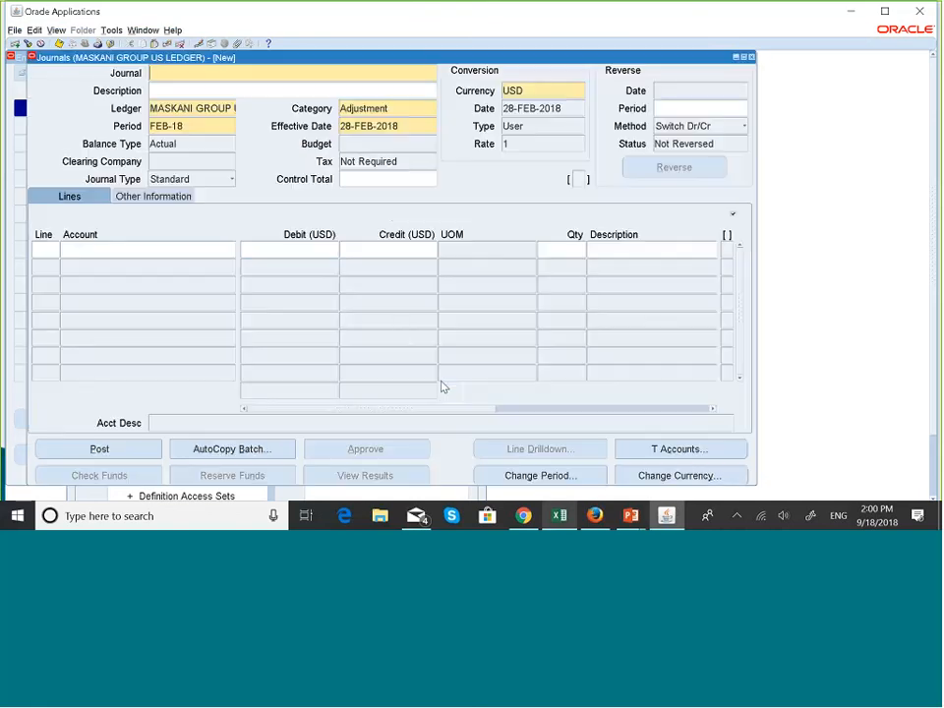
- Switch to the PowerPoint slides, review the Company 001 cross-validation rules for the 1300s and 4100s, and return to Oracle Applications
key("super+Tab")
left_click(306, 221)
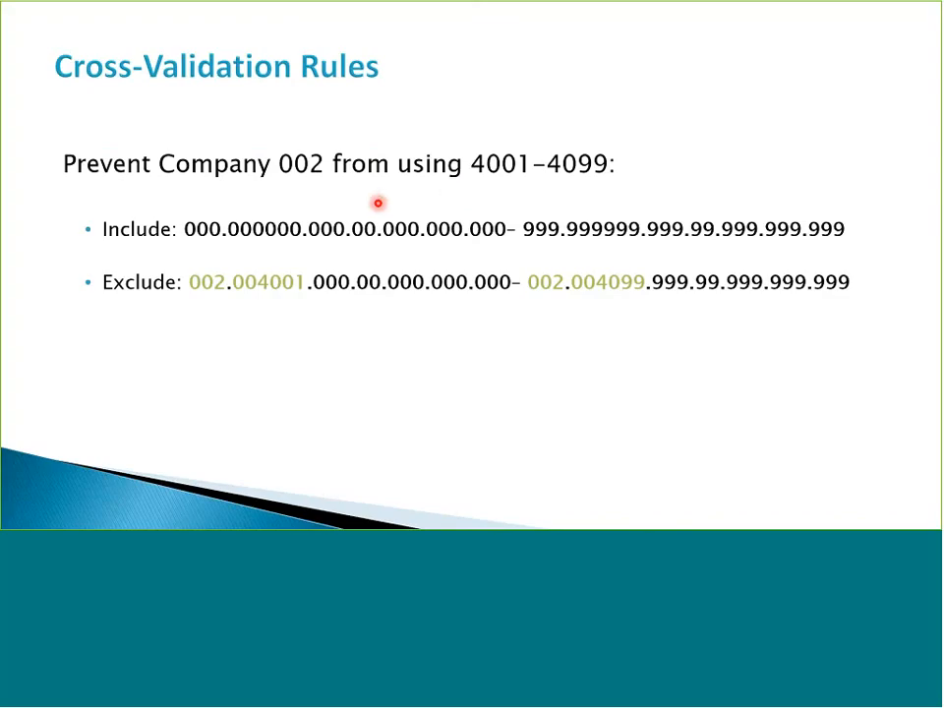
key("Right")
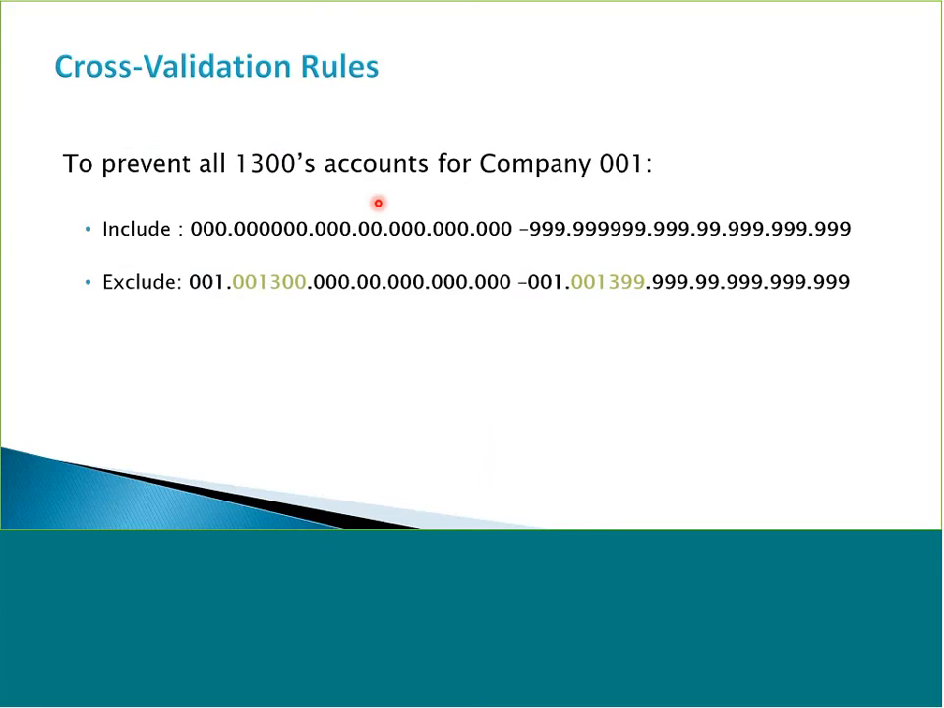
key("Right")
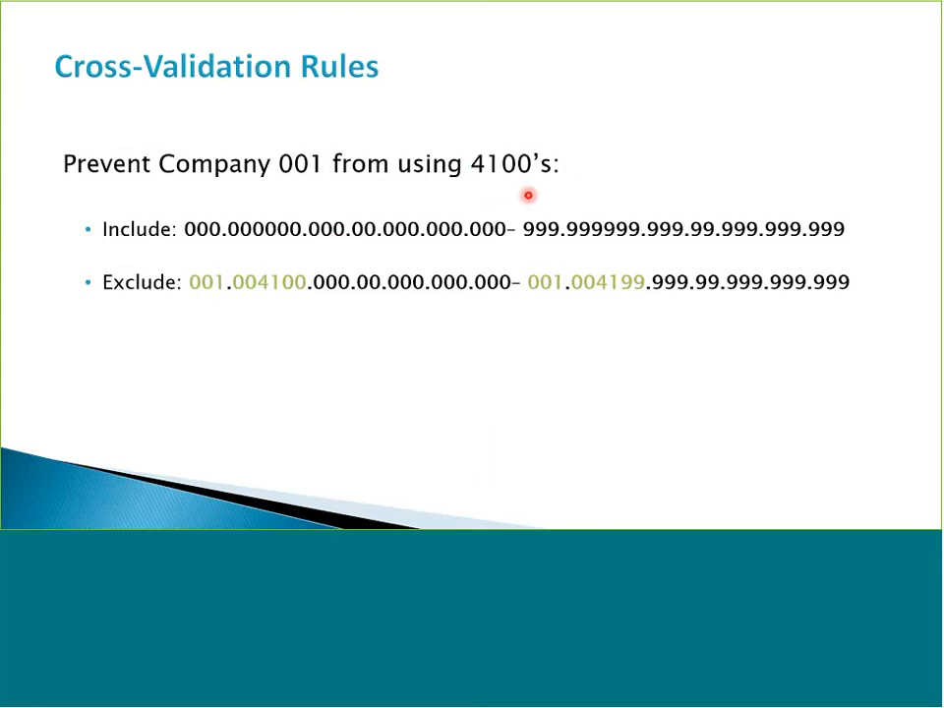
key("super+Tab")
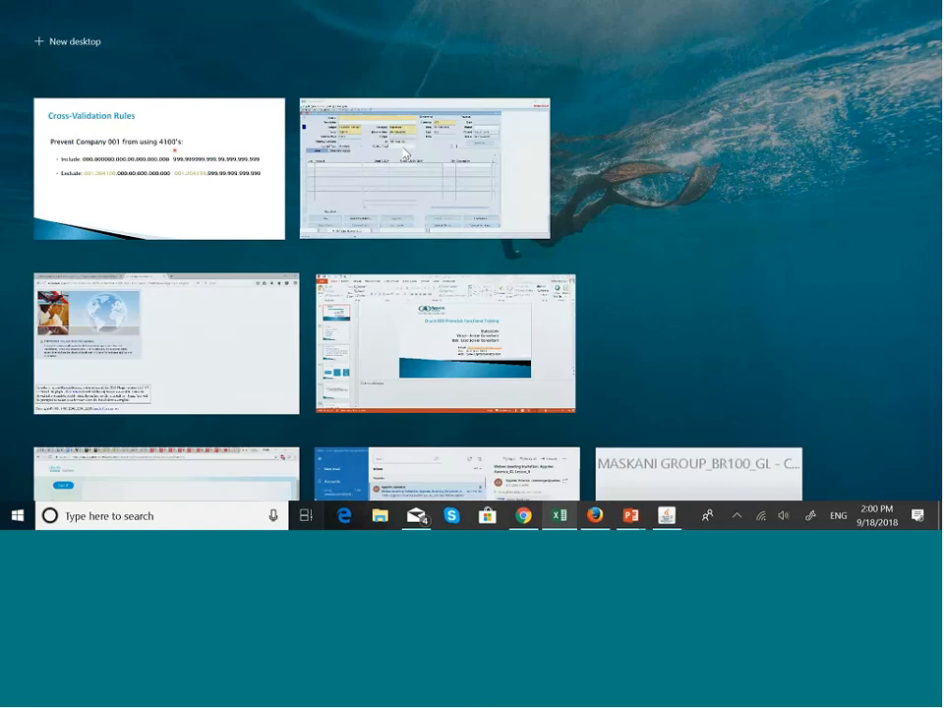
left_click(404, 156)
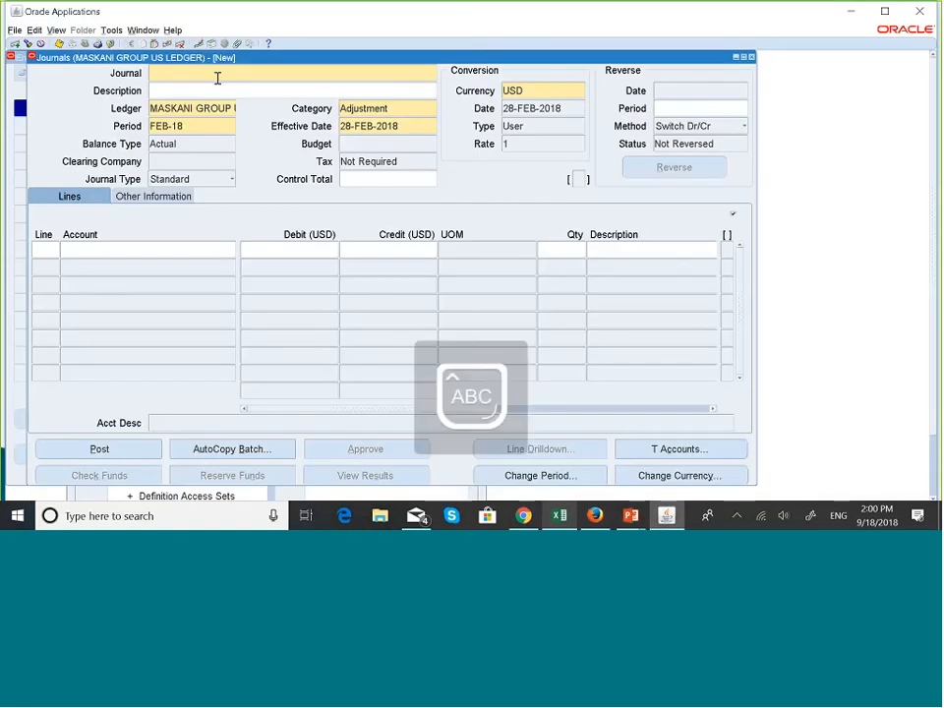
- Name the new journal "Cross Validation Test"
type("Cross V")
key("Caps_Lock")
type("ali")
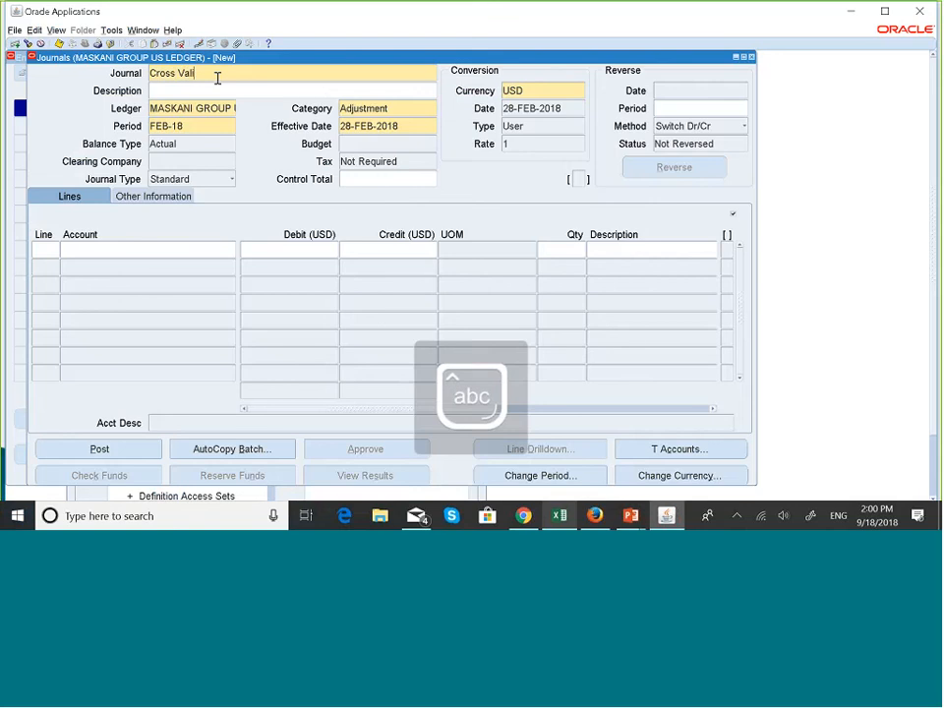
type("dation")
key("Caps_Lock")
type("T")
key("Caps_Lock")
type("est")
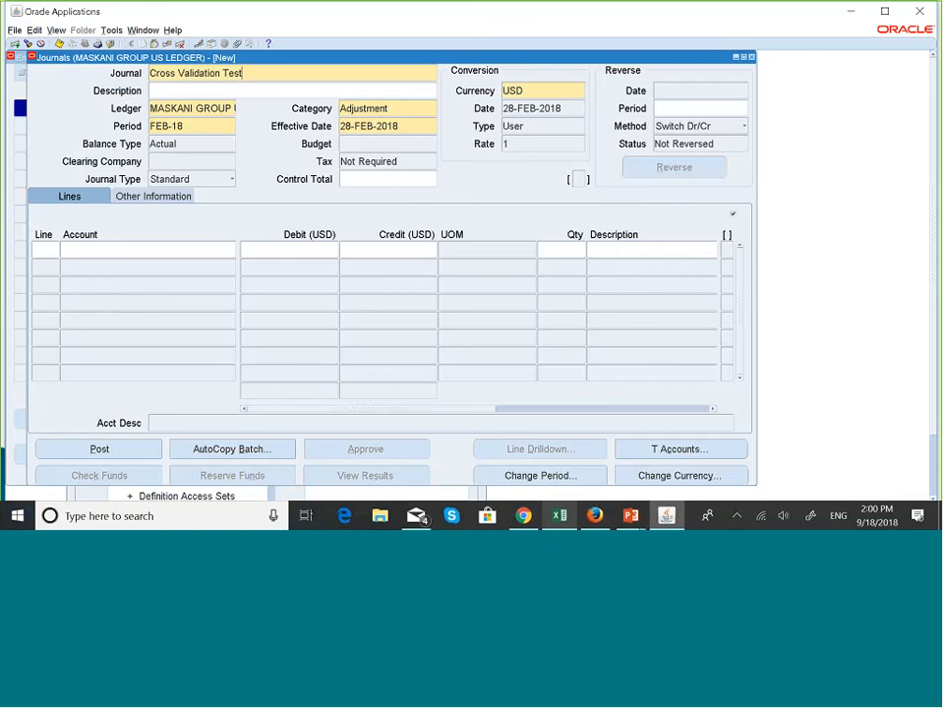
- Start the first journal line and set its account combination to company 001 and account 004100 Management Fees
left_click(48, 249)
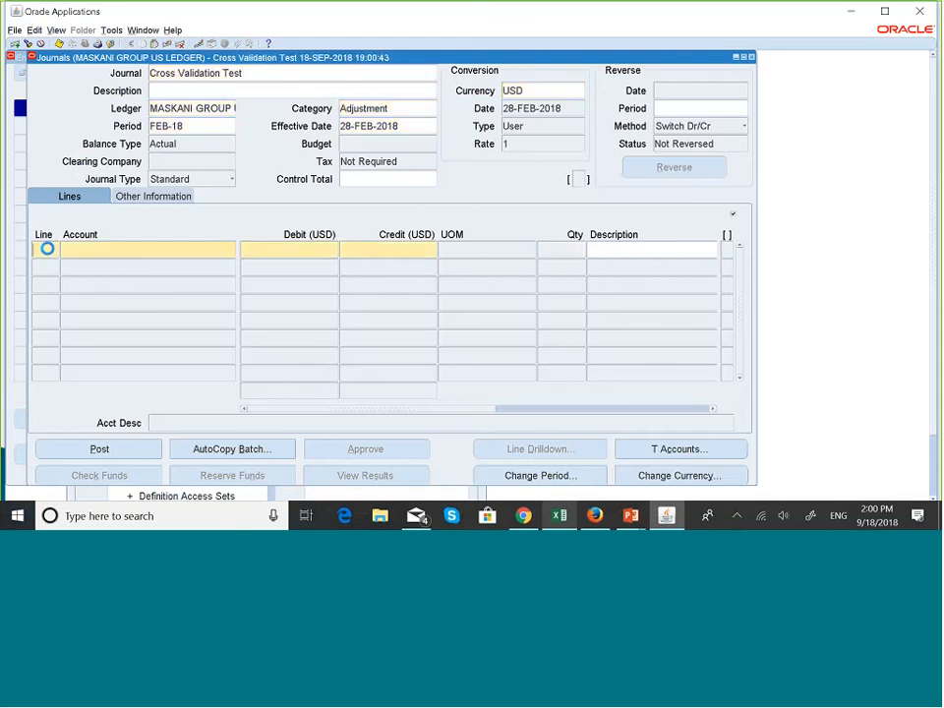
key("Tab")
left_click(233, 252)
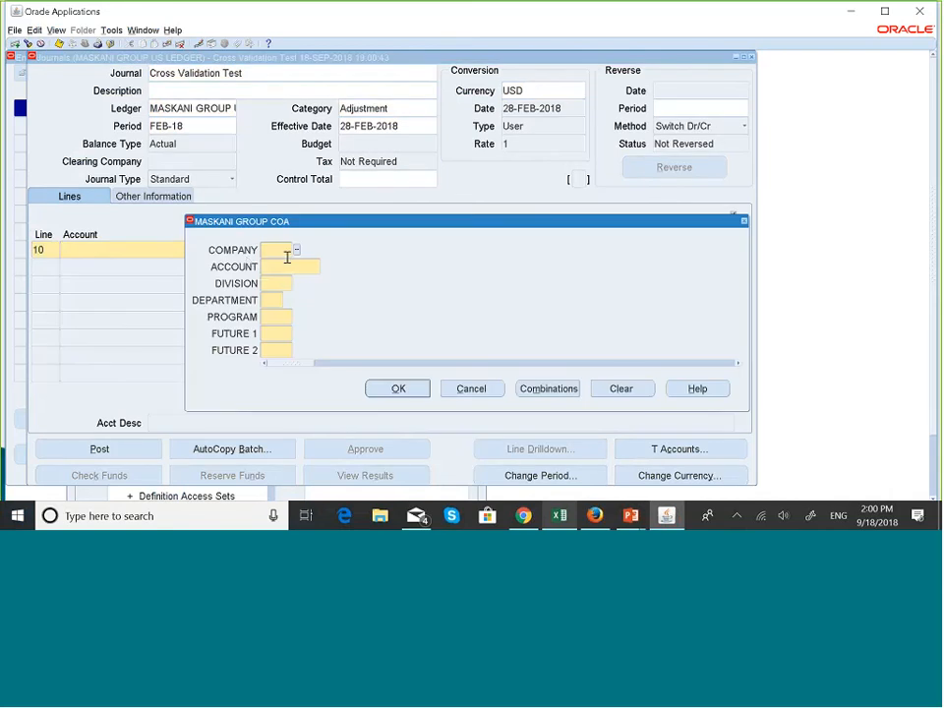
type("001")
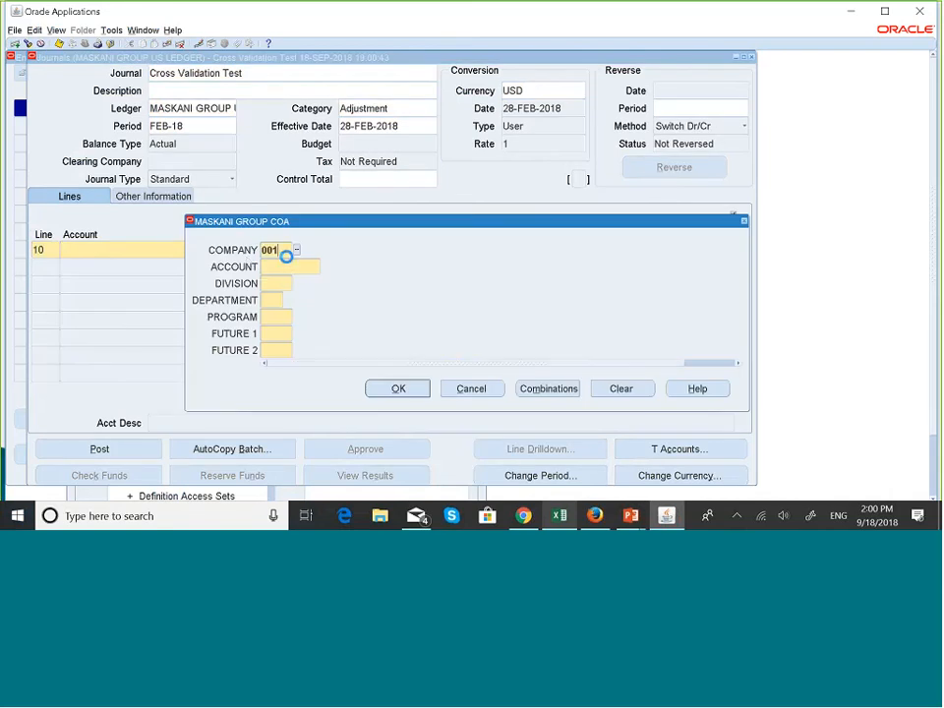
left_click(322, 265)
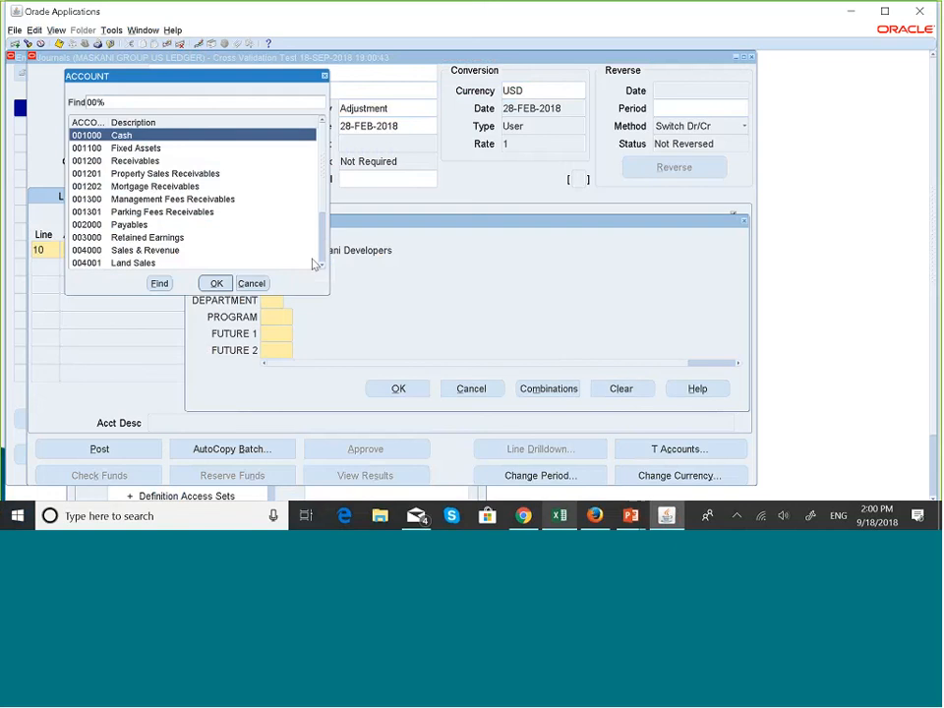
scroll(320, 264, "down", 6)
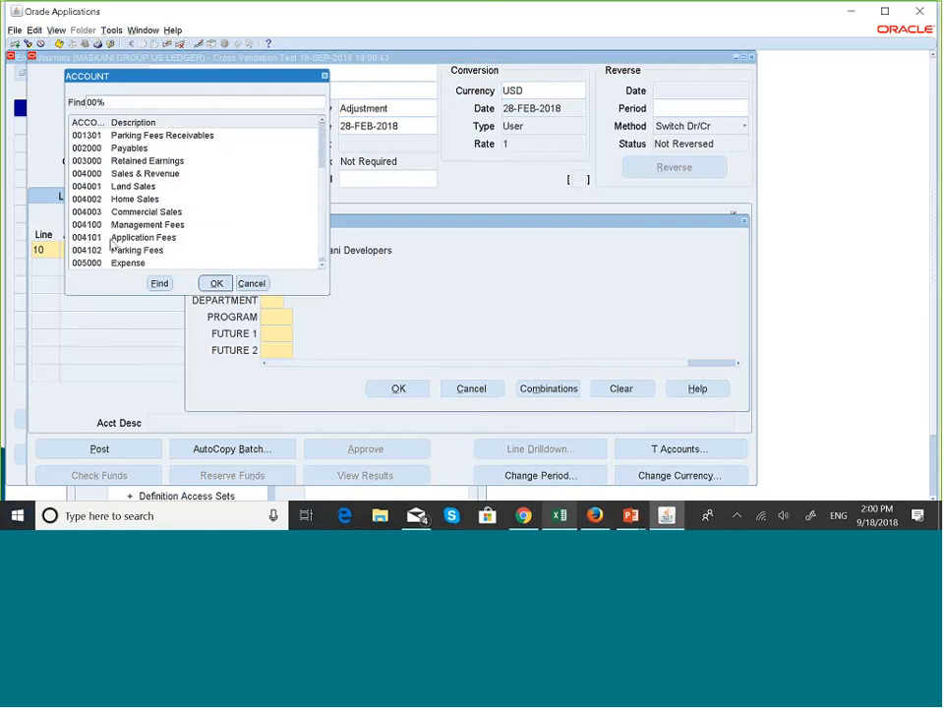
left_click(145, 224)
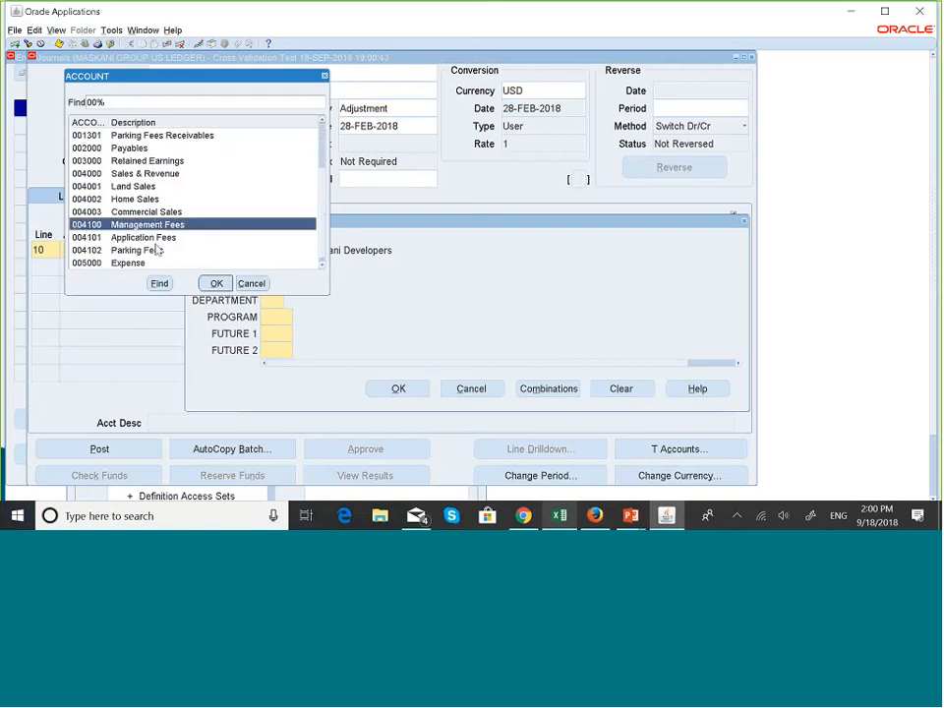
left_click(215, 283)
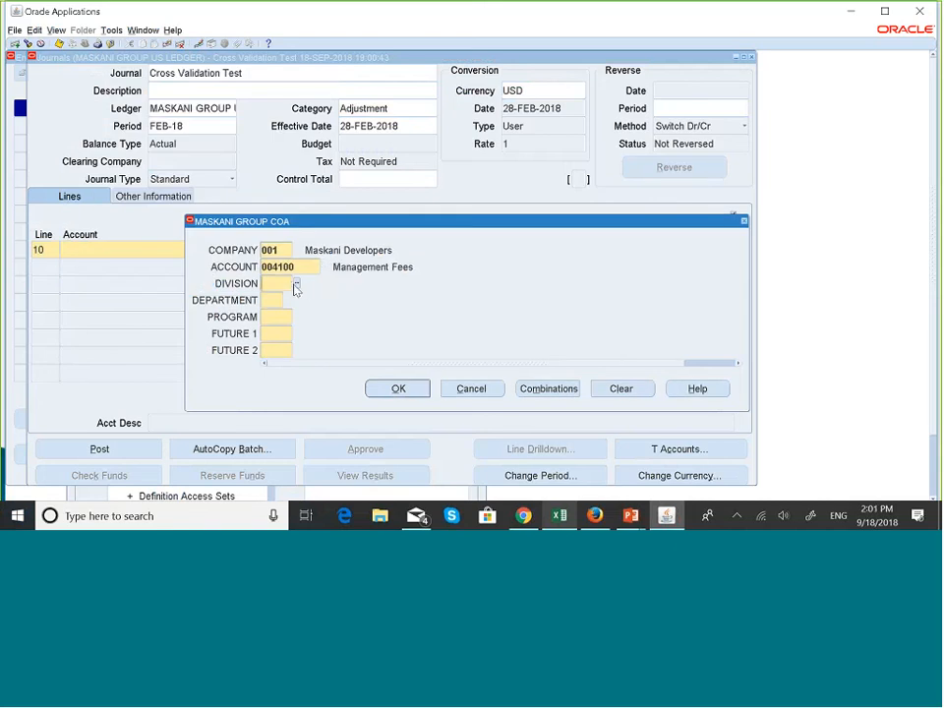
- Set the line's division to 100 and its department to 20 H/R & Payroll
type("100")
key("Tab")
left_click(288, 308)
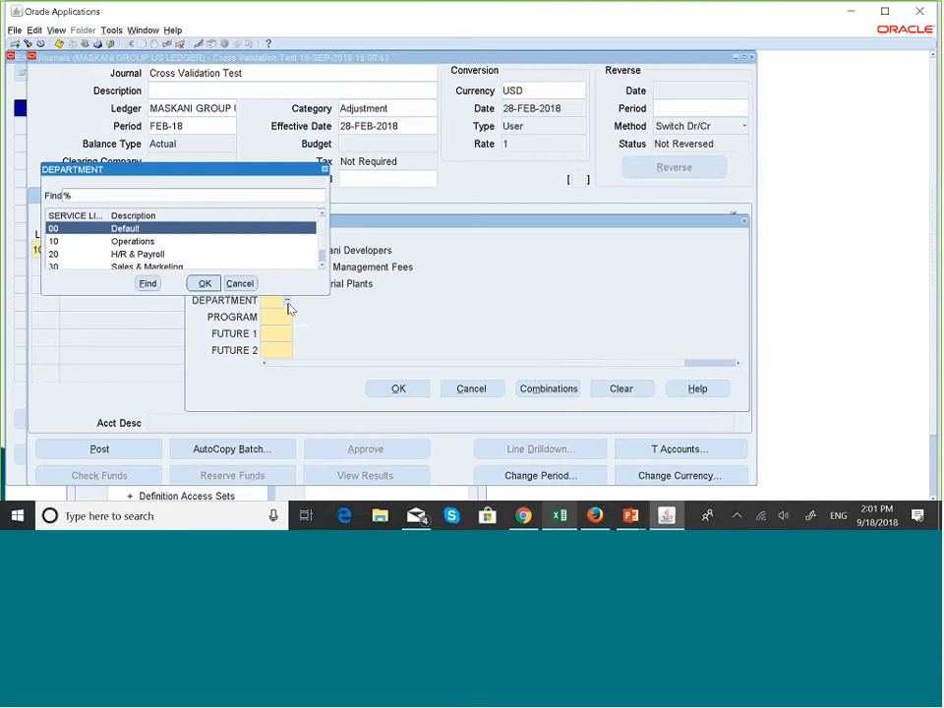
double_click(141, 253)
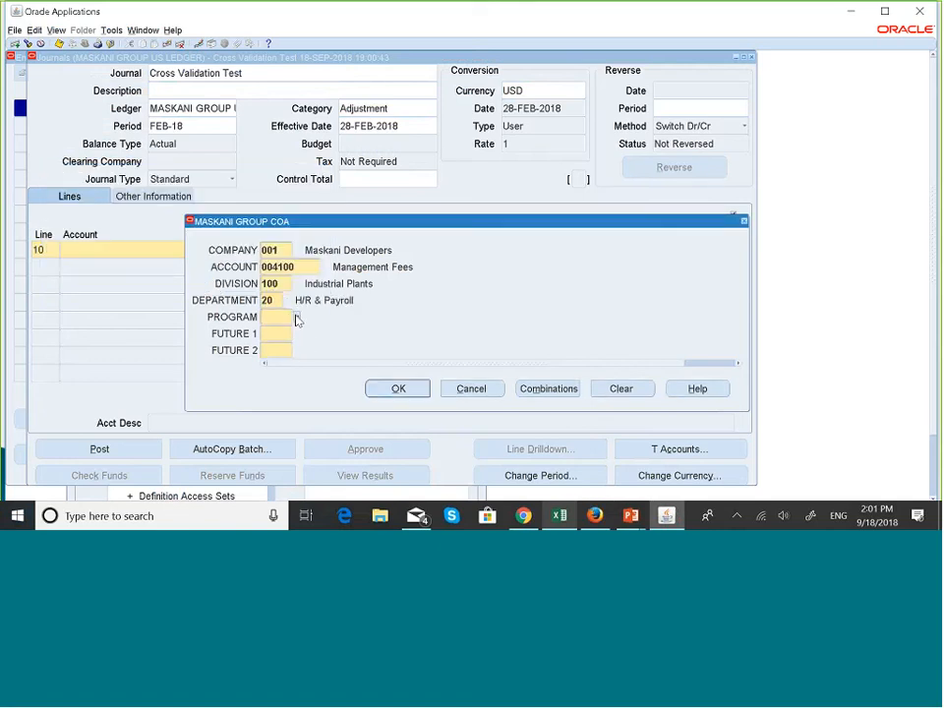
- Set Program, Future 1 and Future 2 to 000 and accept the account combination for the line
type("000")
key("Tab")
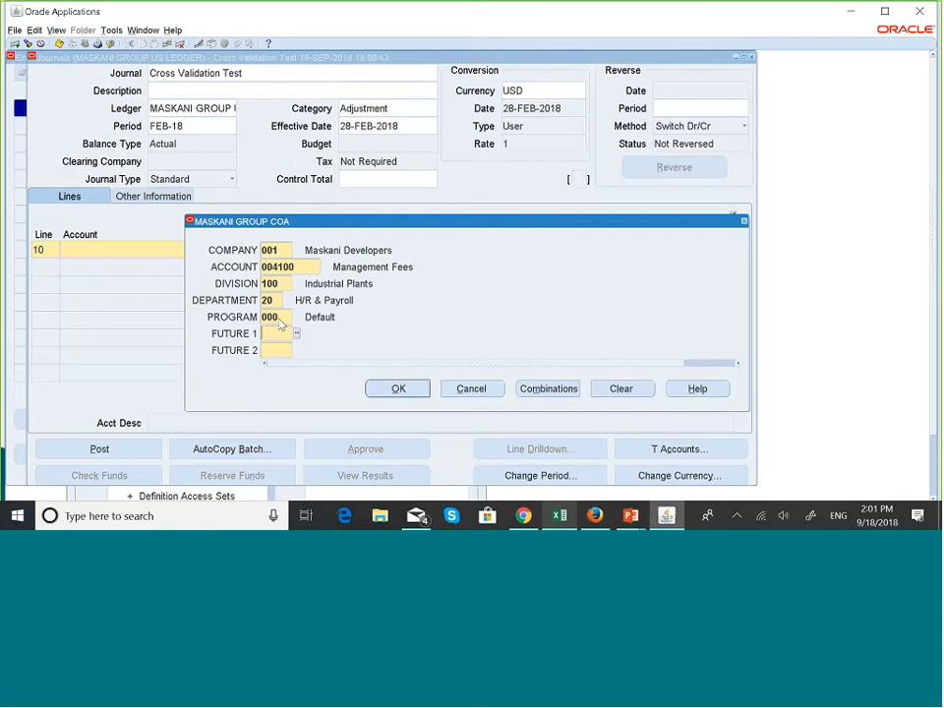
type("000")
key("Tab")
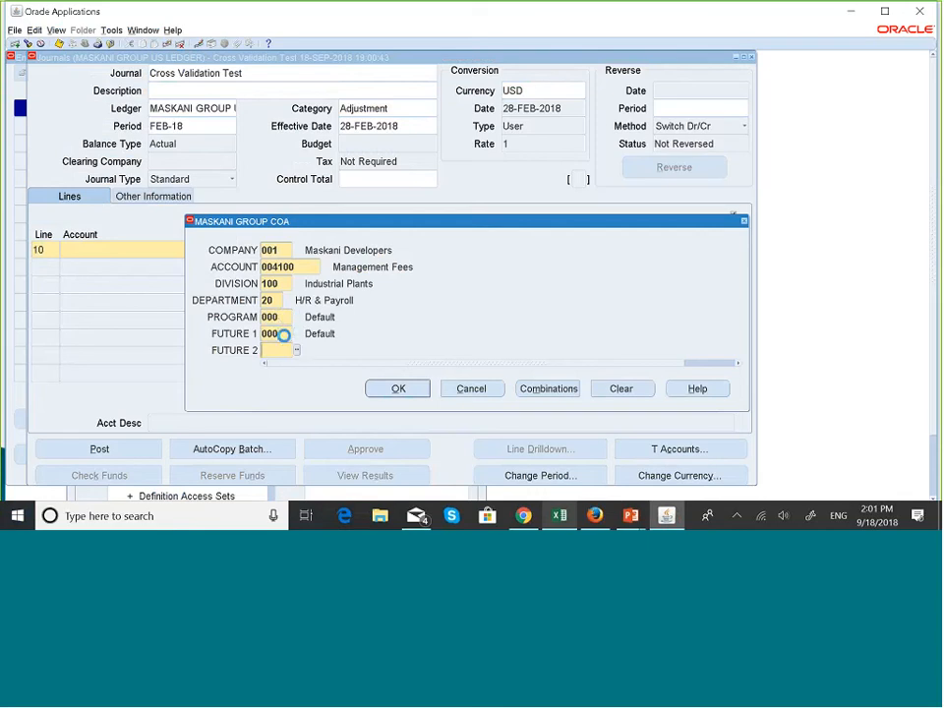
type("000")
key("Tab")
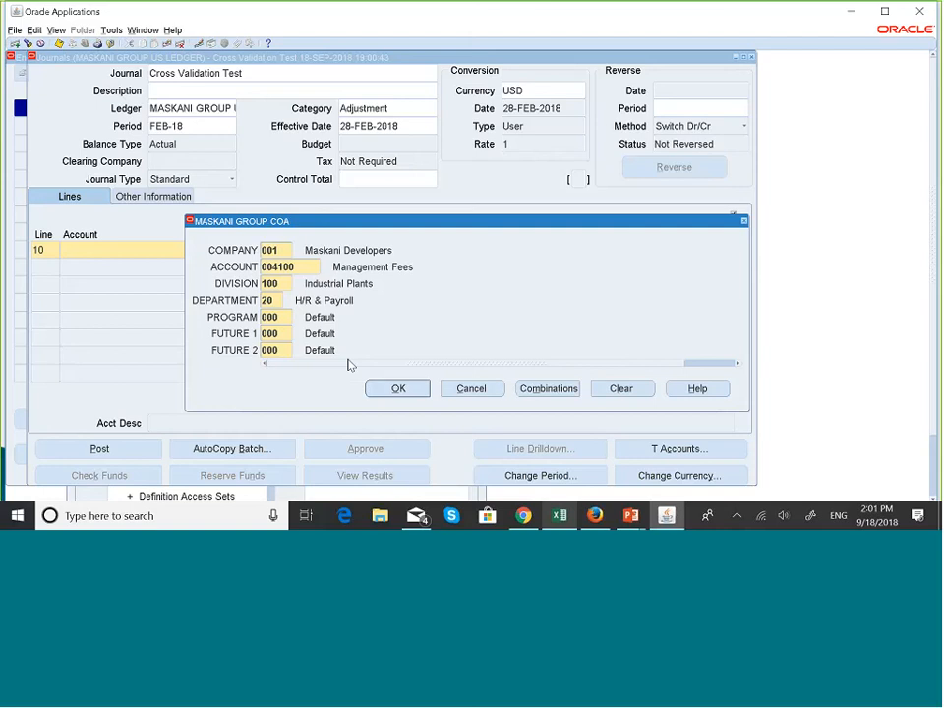
left_click(398, 390)
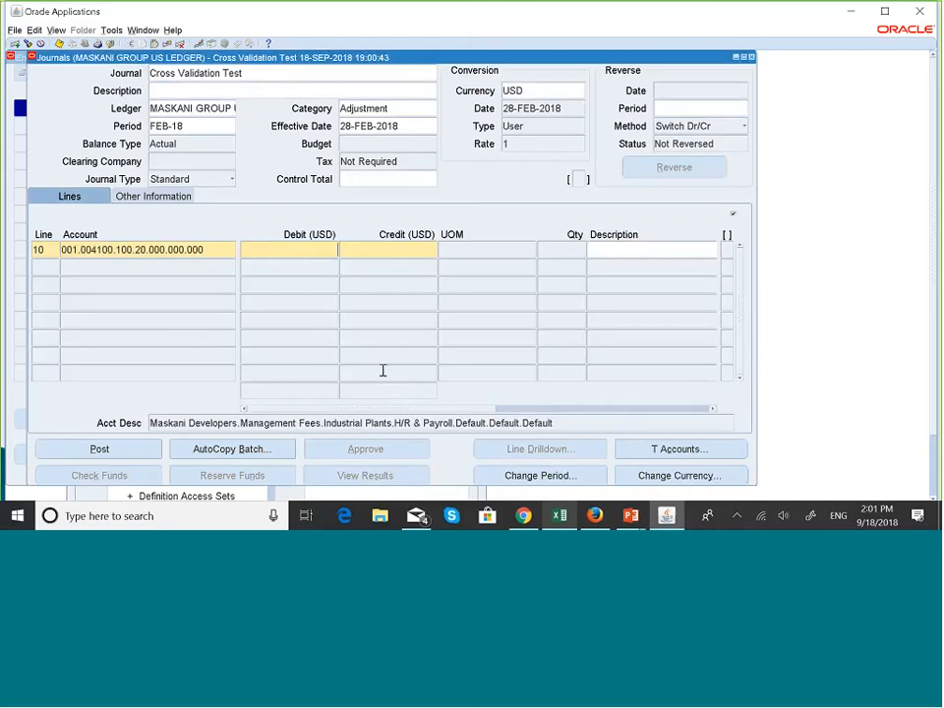
- Reopen line 10's account segments for review, cancel out of them, and close the journal back to the Navigator
double_click(227, 253)
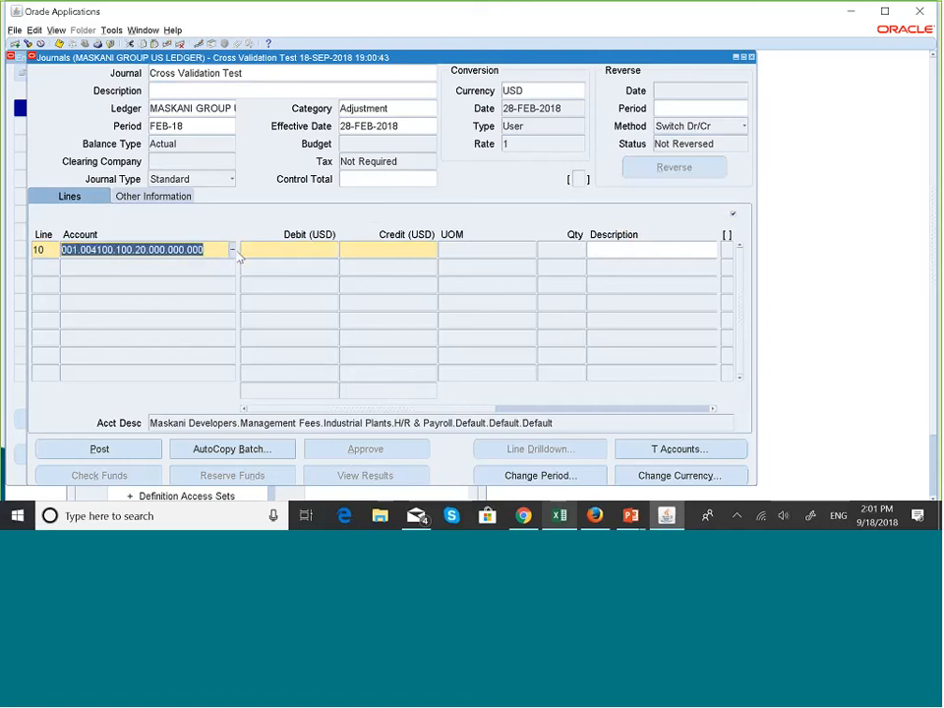
left_click(235, 252)
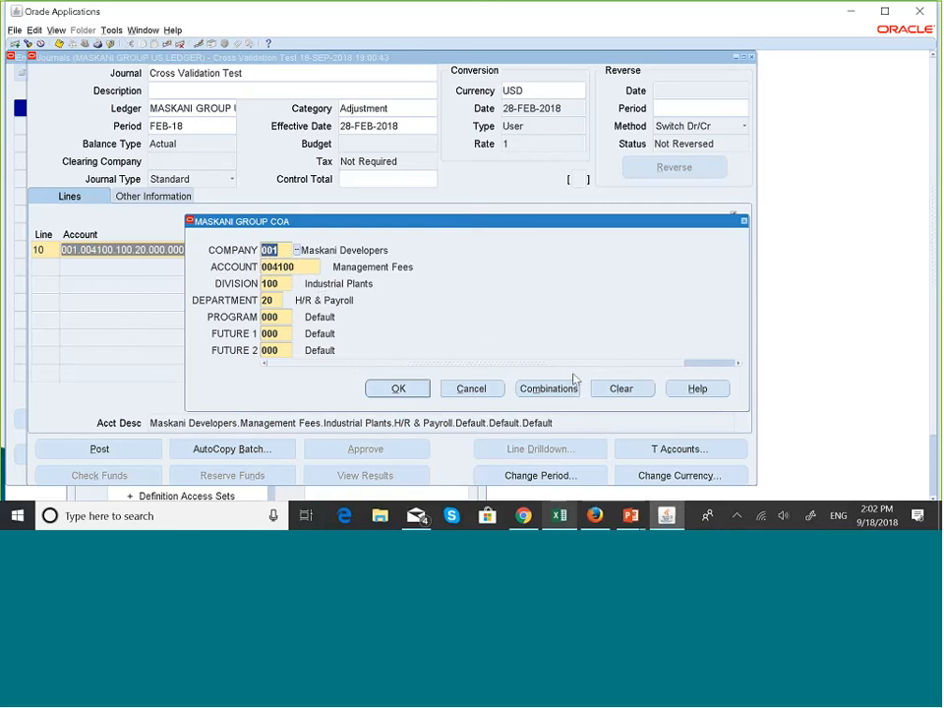
left_click(490, 390)
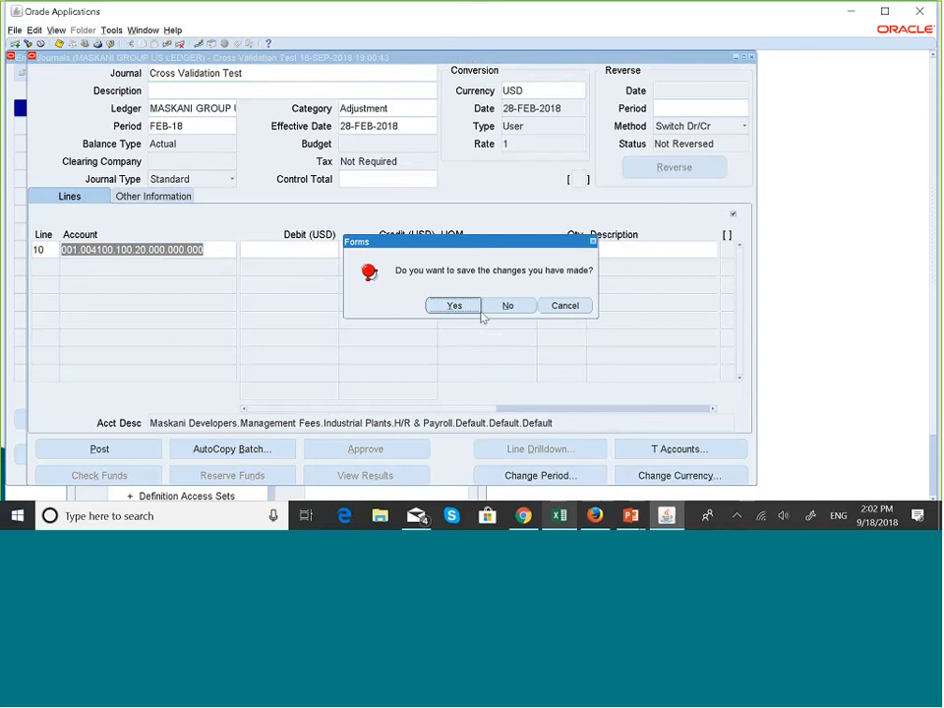
left_click(476, 308)
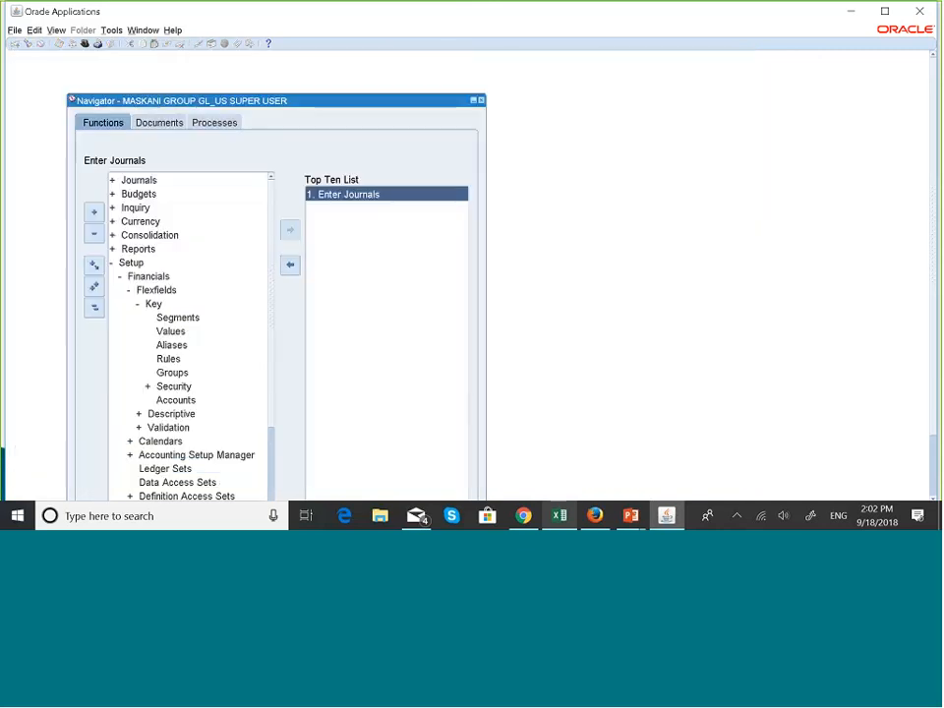
- Switch the responsibility to General Ledger Super User and back to MASKANI GROUP GL_US SUPER USER
left_click(15, 30)
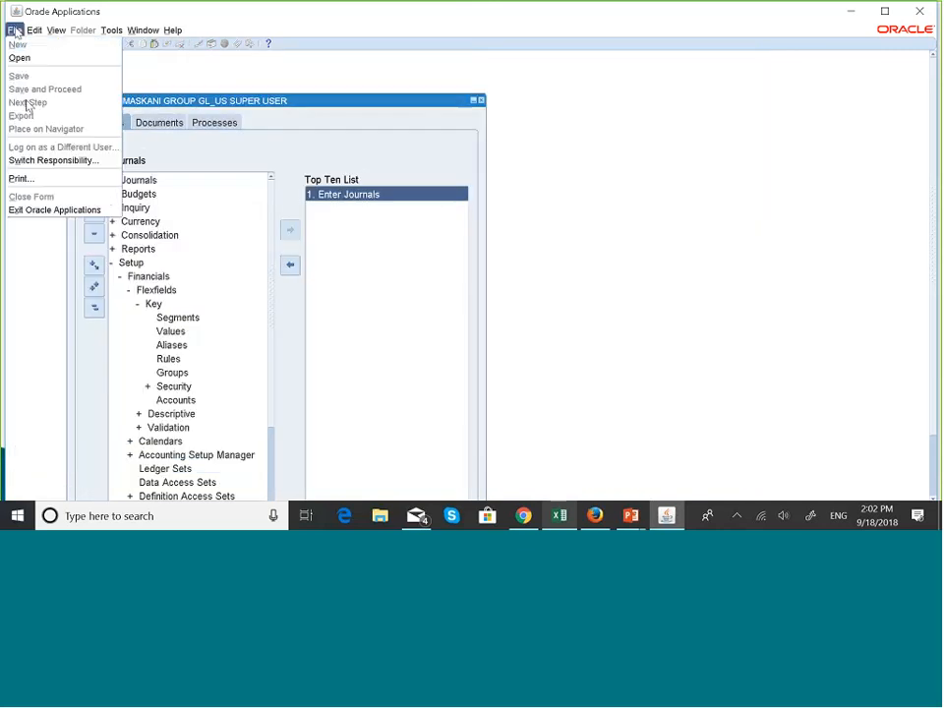
left_click(44, 162)
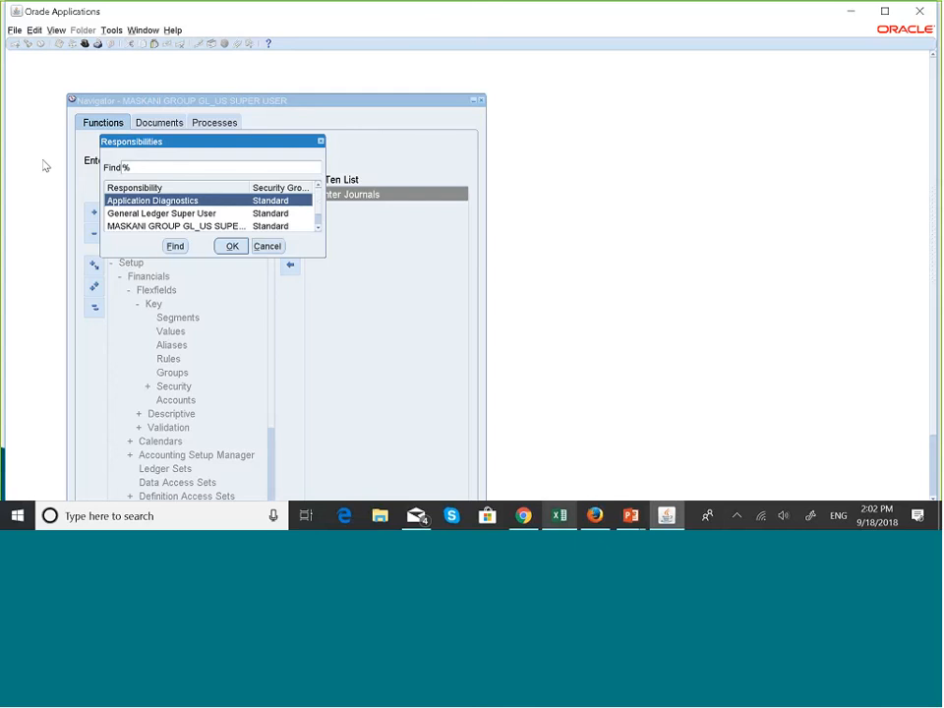
left_click(228, 246)
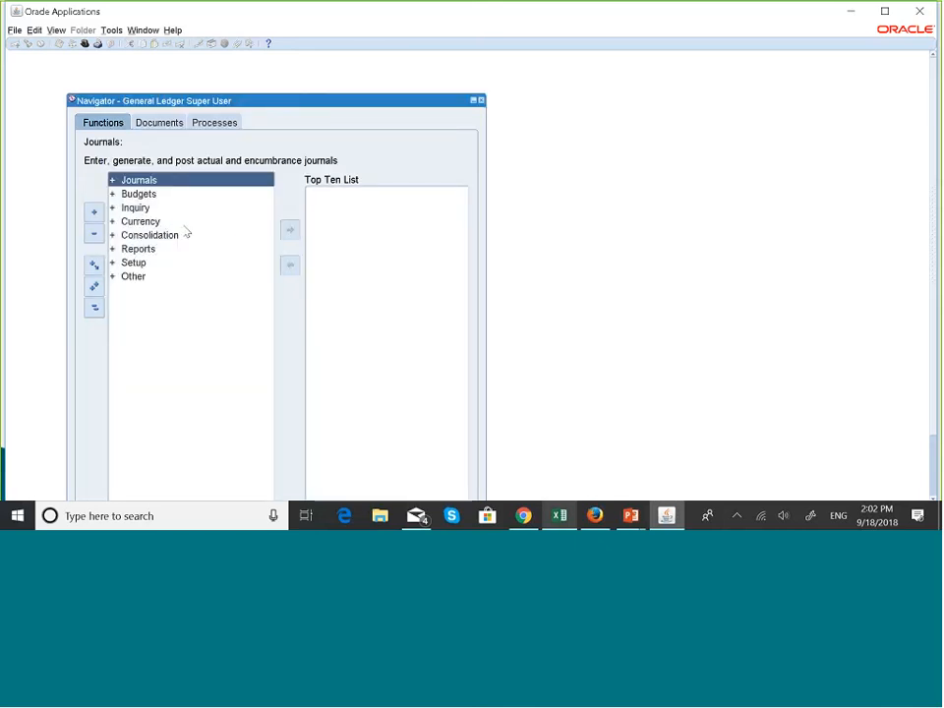
left_click(12, 30)
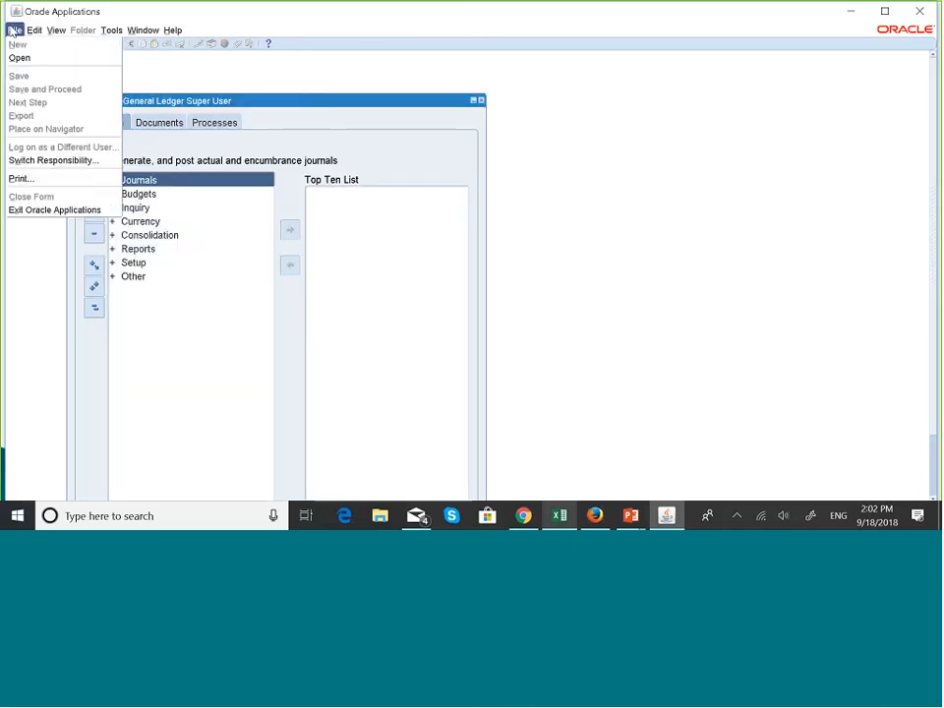
left_click(61, 161)
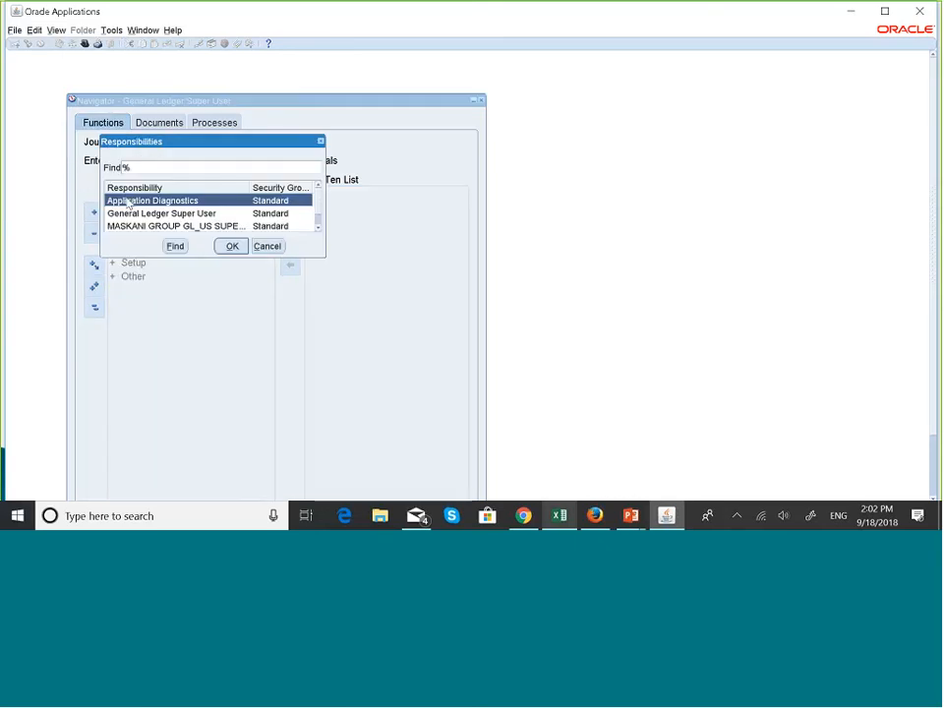
left_click(173, 226)
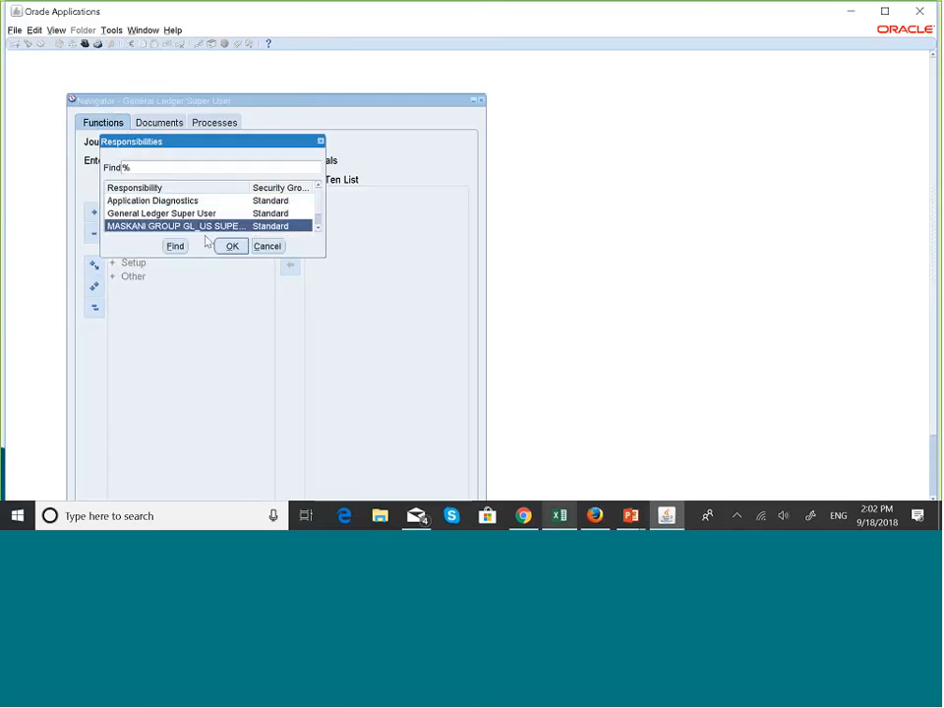
left_click(234, 247)
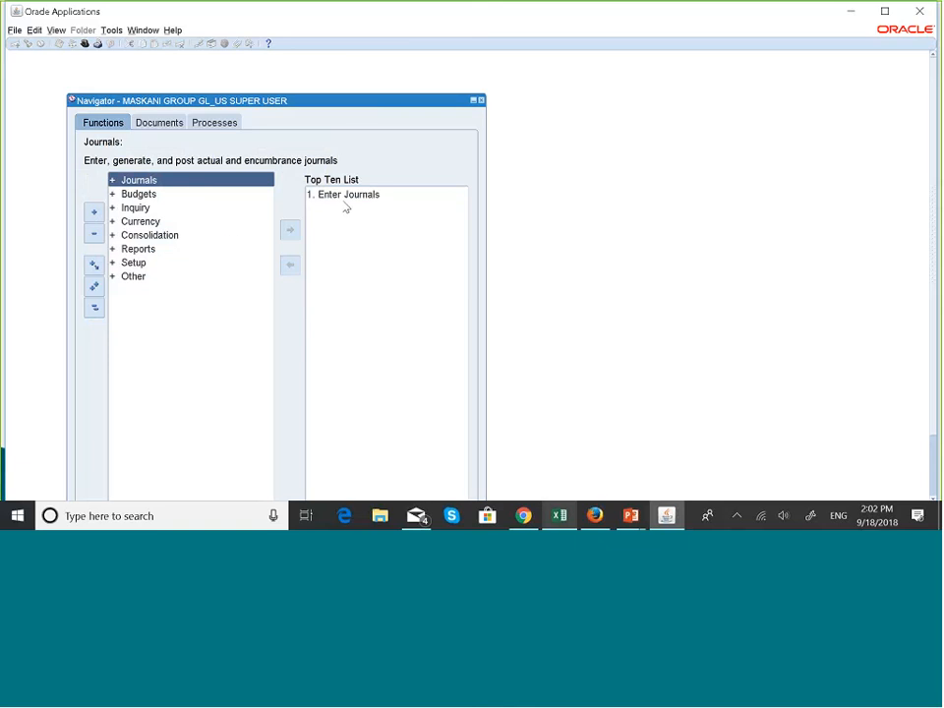
- Create a new journal named Cross validation Test from Enter Journals
left_click(338, 196)
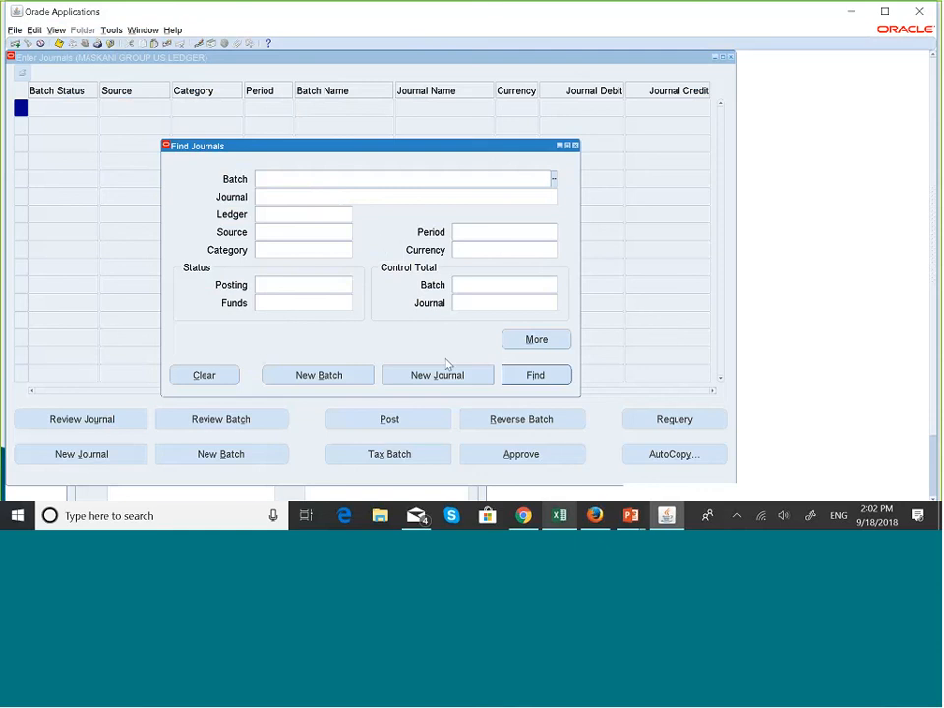
left_click(430, 374)
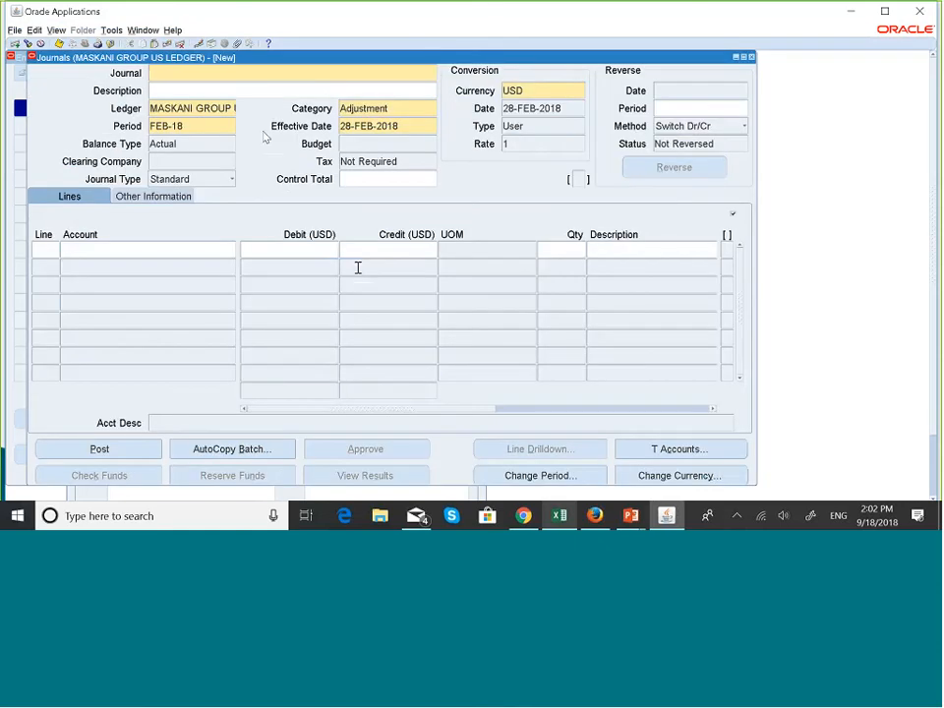
type("Cross va")
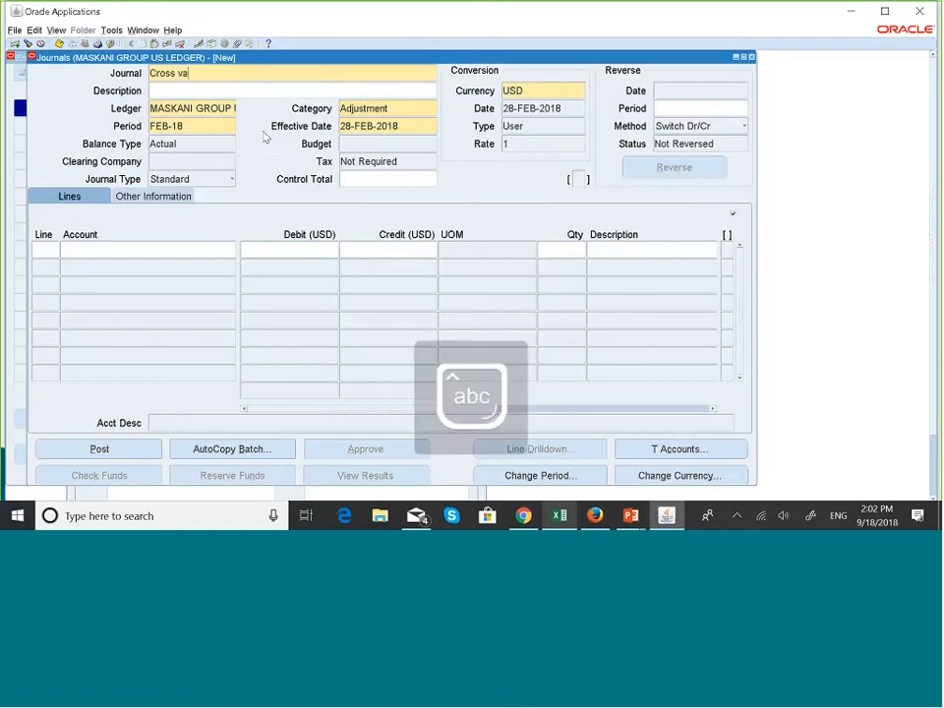
type("lidation ")
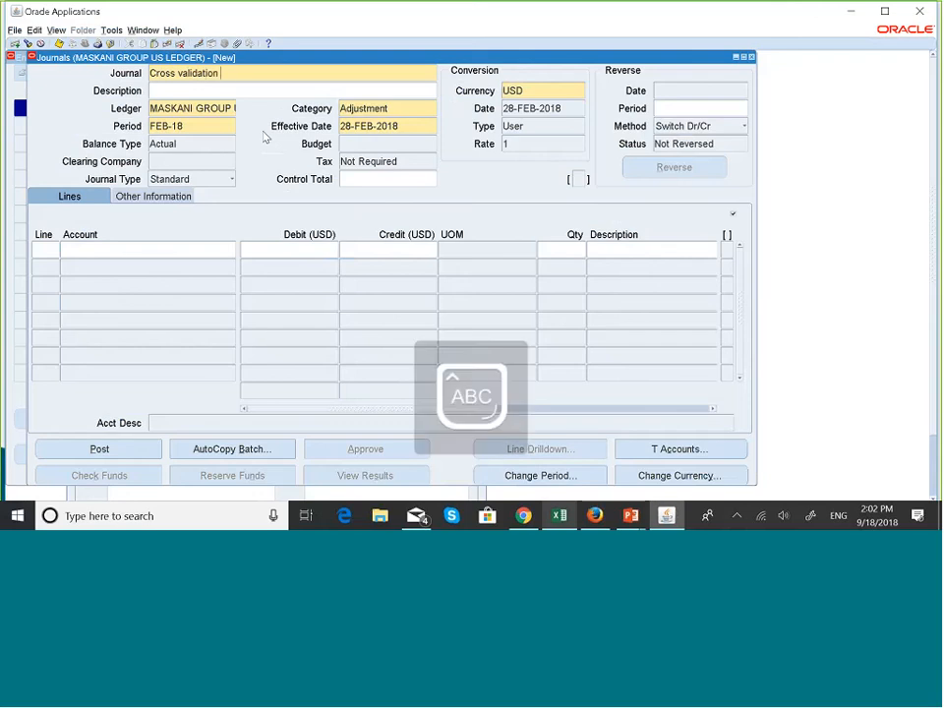
type("Test")
- Add line 10 to the journal and set its account segments to company 001 and account 004100
left_click(44, 251)
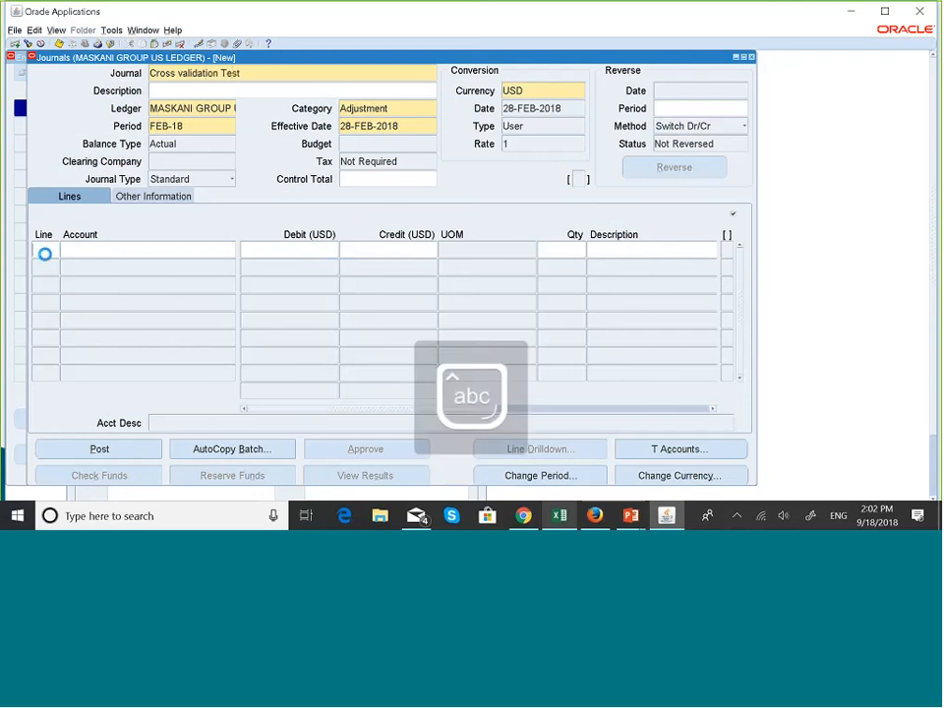
left_click(92, 249)
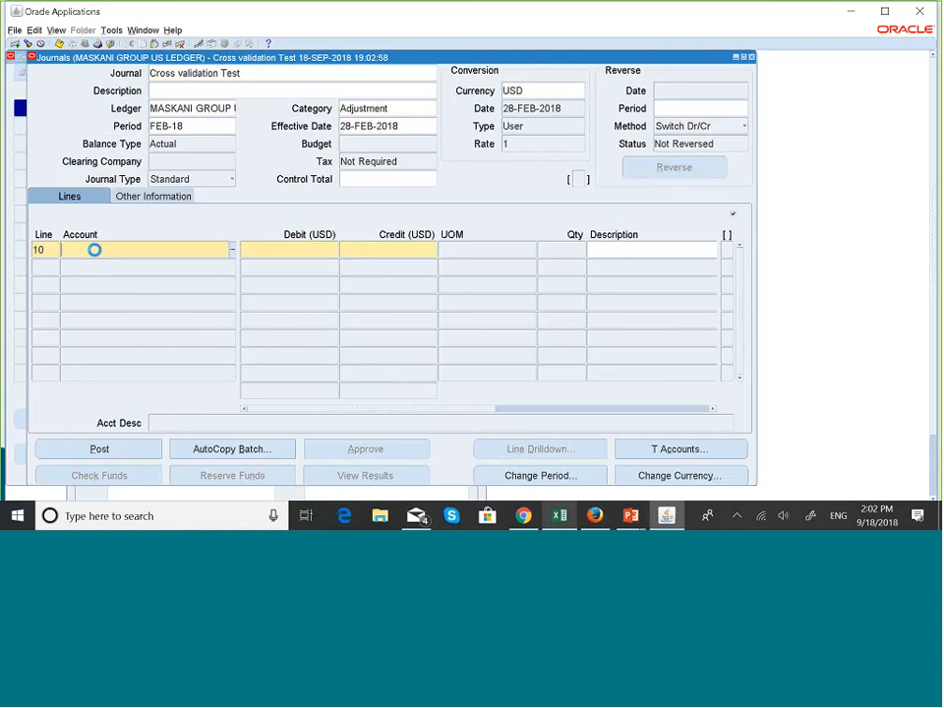
left_click(237, 252)
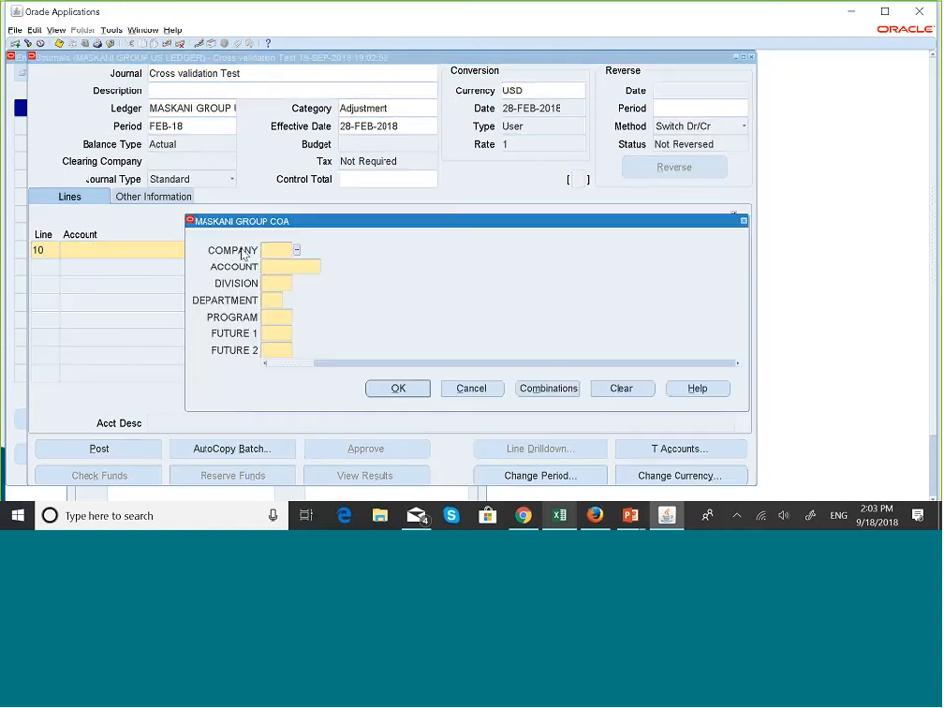
type("001")
key("Tab")
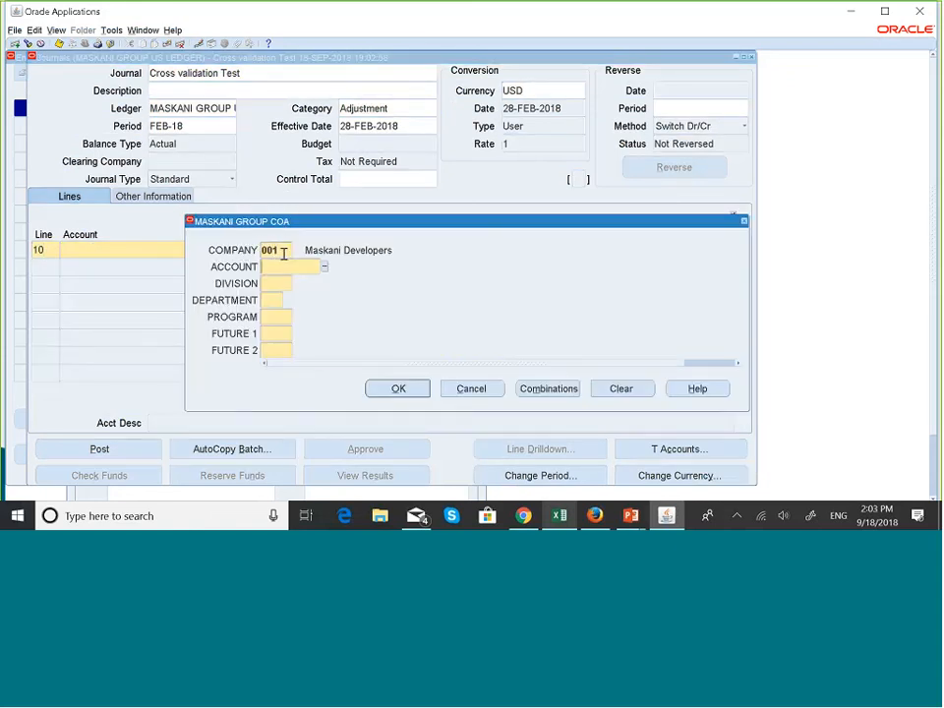
type("004100")
key("Tab")
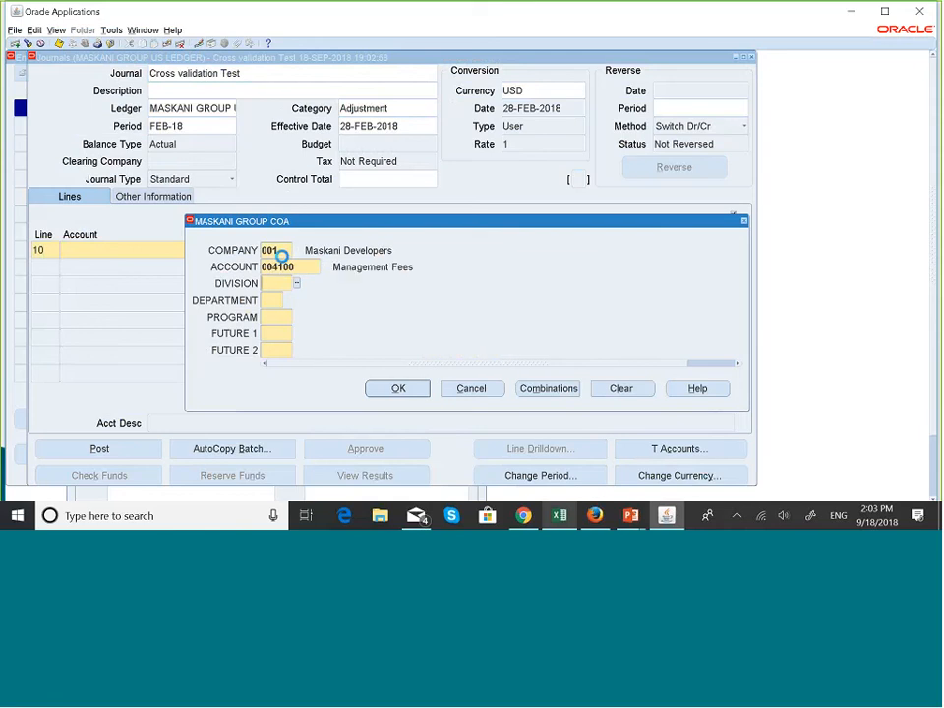
- Set the line's division to 100 and its department to 20
type("100")
key("Tab")
type("0")
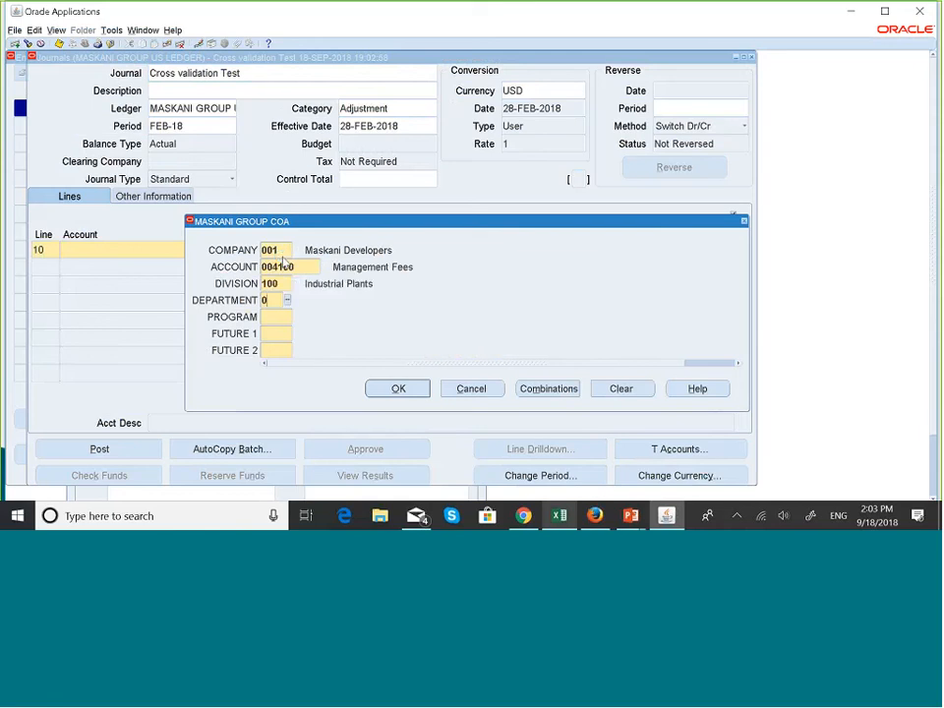
key("BackSpace")
type("20")
key("Tab")
- Set the line's Program, Future 1 and Future 2 segments to 000 and accept the combination
type("000")
key("Tab")
type("000")
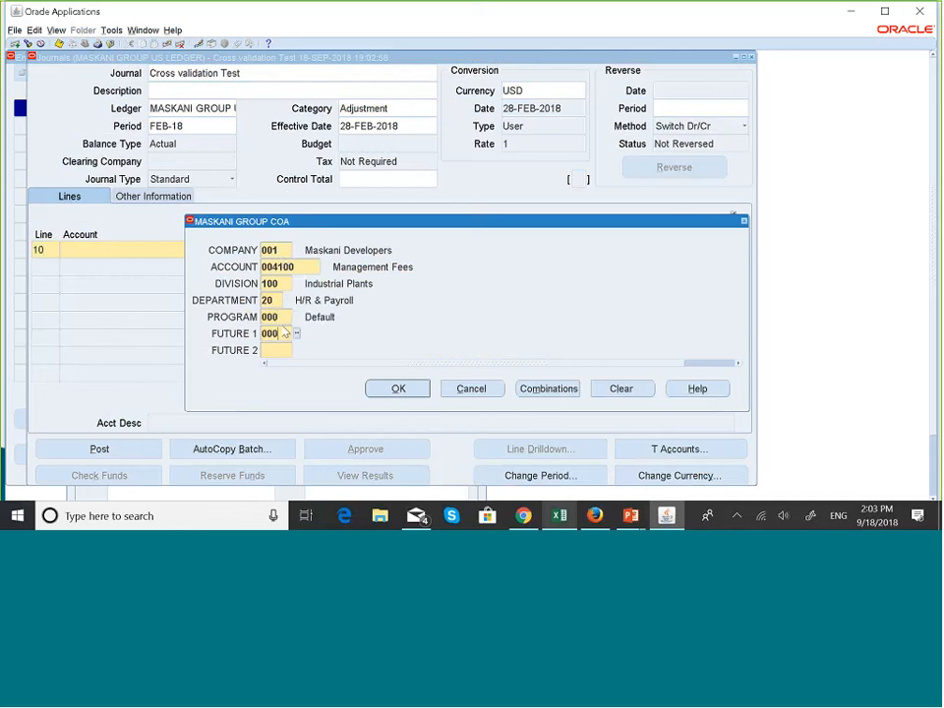
key("Tab")
type("000")
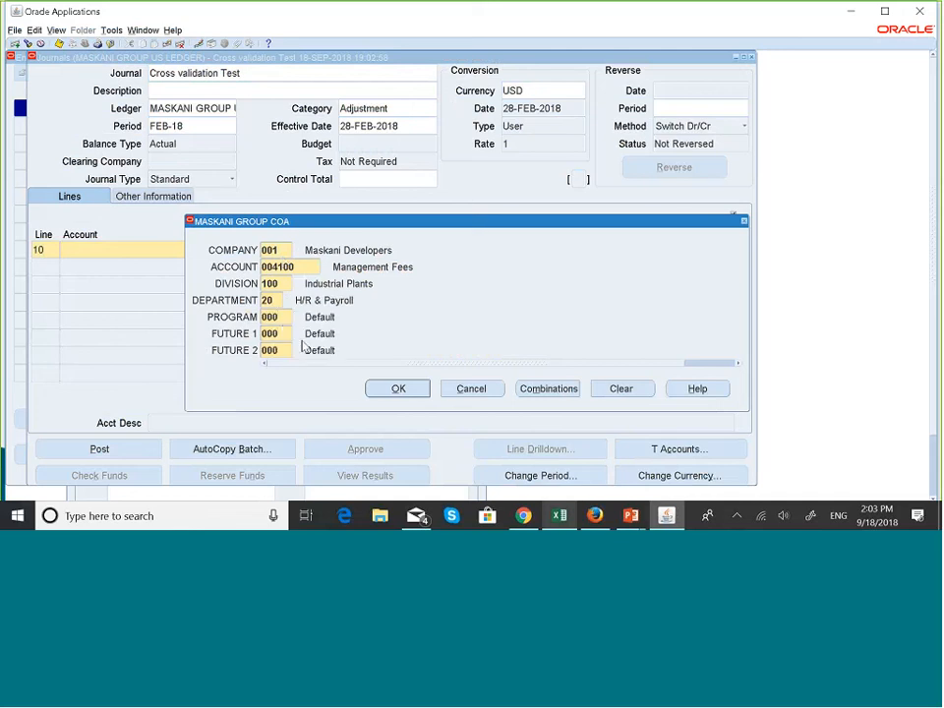
left_click(389, 388)
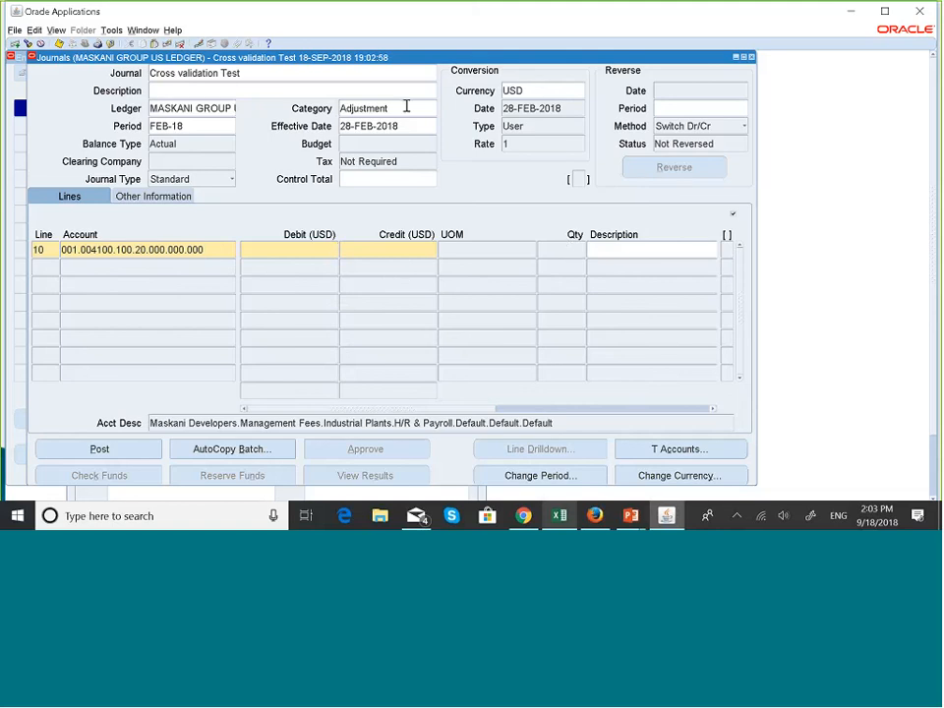
- Close the journal without saving and query all GL account combinations under Setup, Accounts
key("F4")
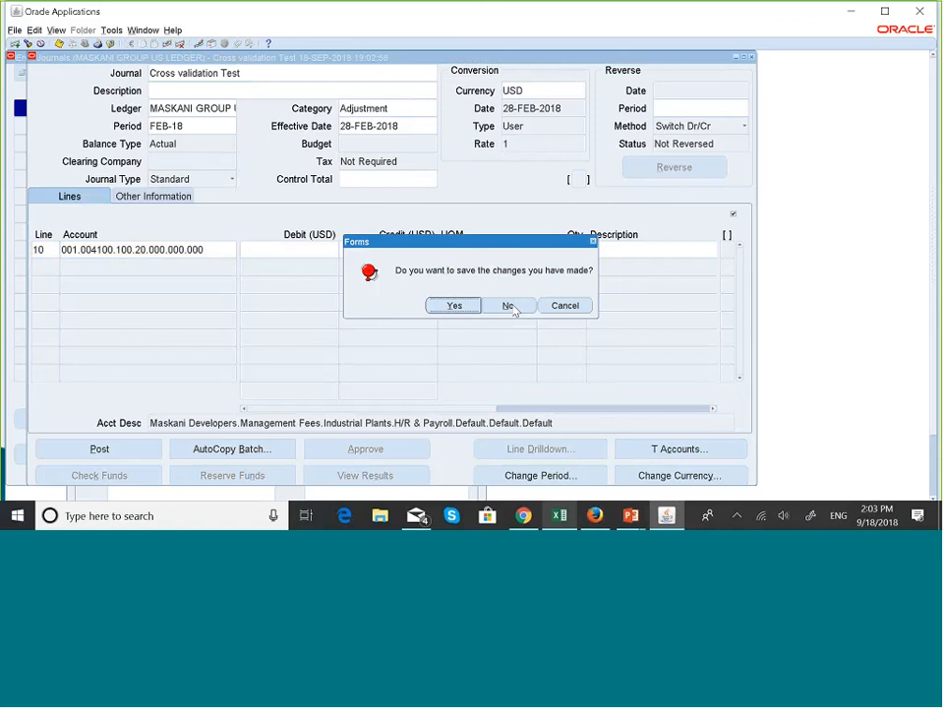
left_click(509, 307)
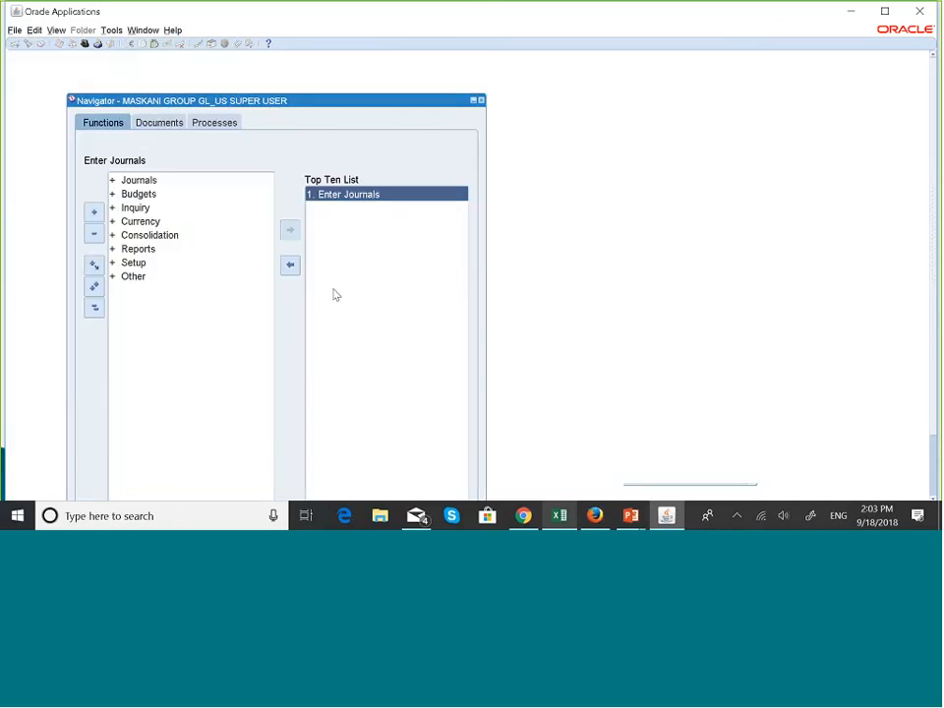
left_click(132, 264)
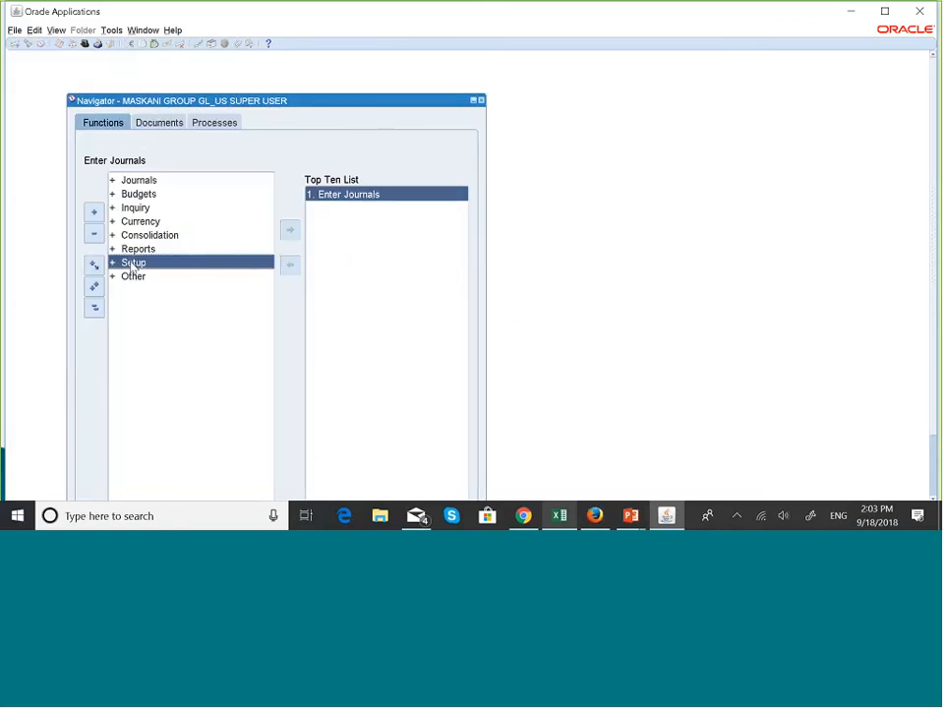
double_click(132, 264)
key("Down")
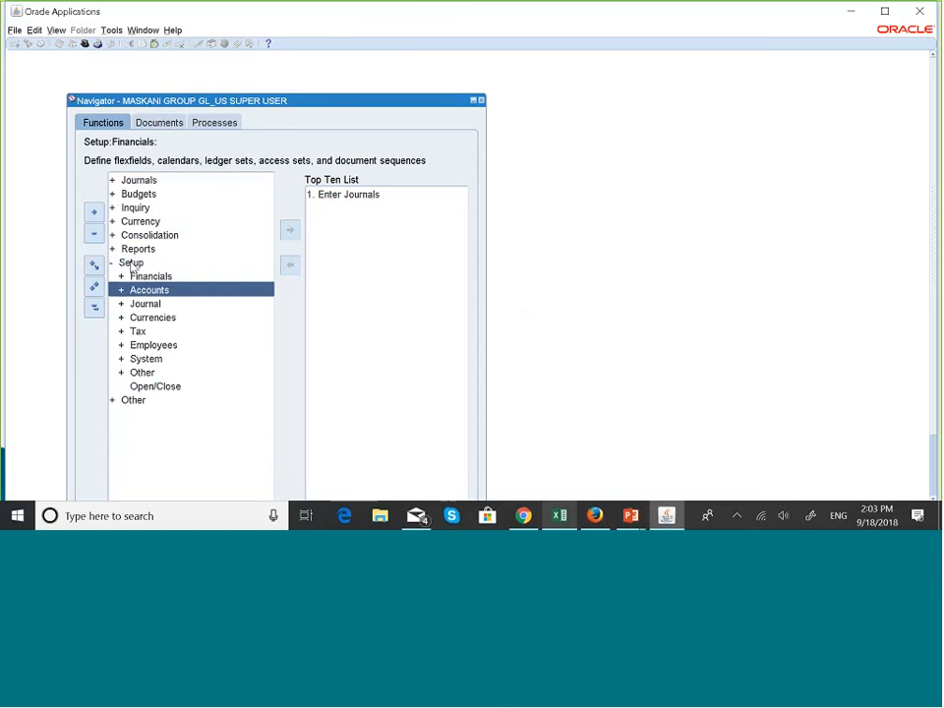
key("Return")
key("Return")
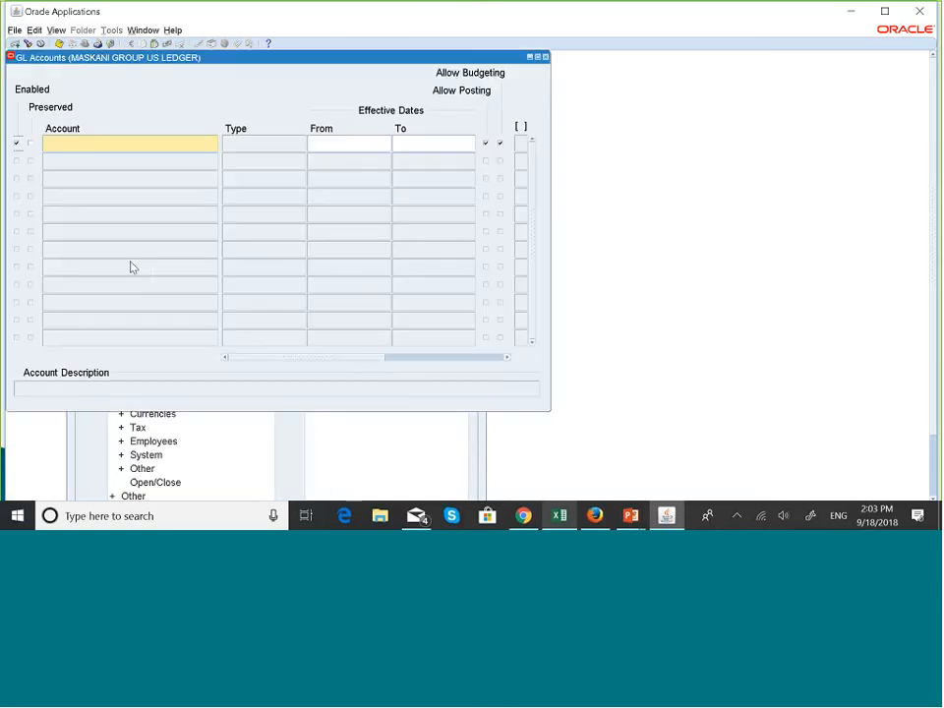
key("ctrl+F11")
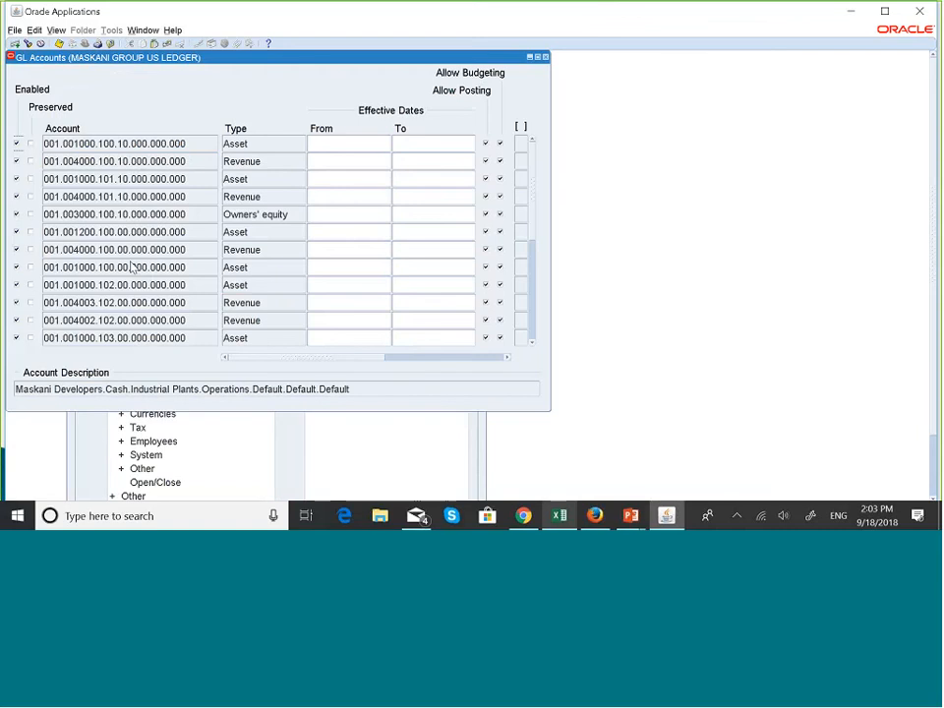
- Look through the GL account combinations and their types, and close the GL Accounts form
key("Down")
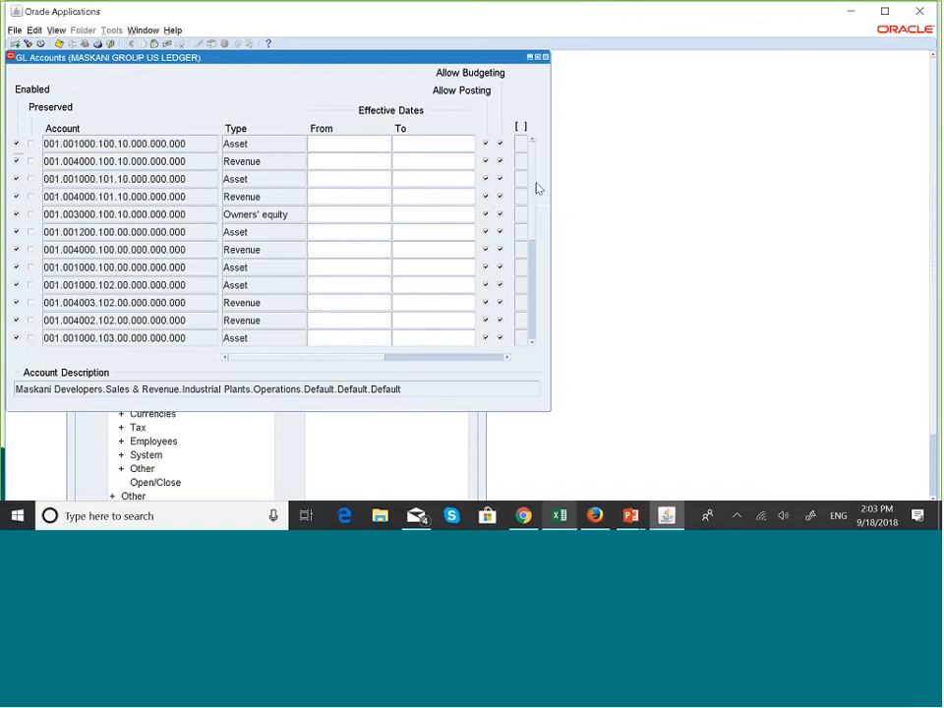
left_click(533, 343)
left_click(532, 343)
left_click(532, 344)
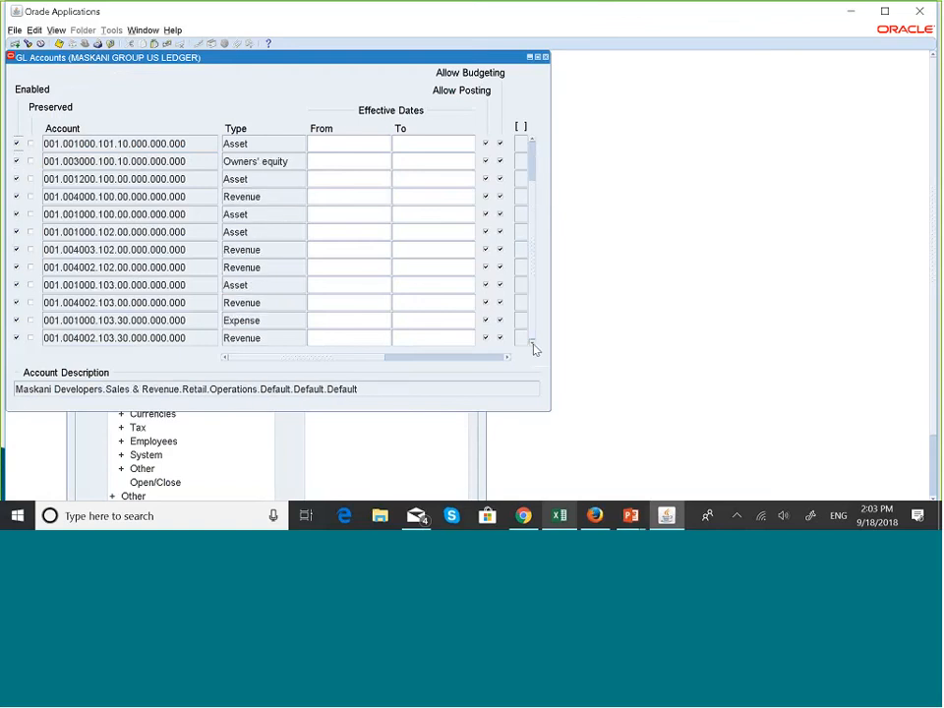
left_click(532, 145)
left_click(533, 145)
left_click(532, 144)
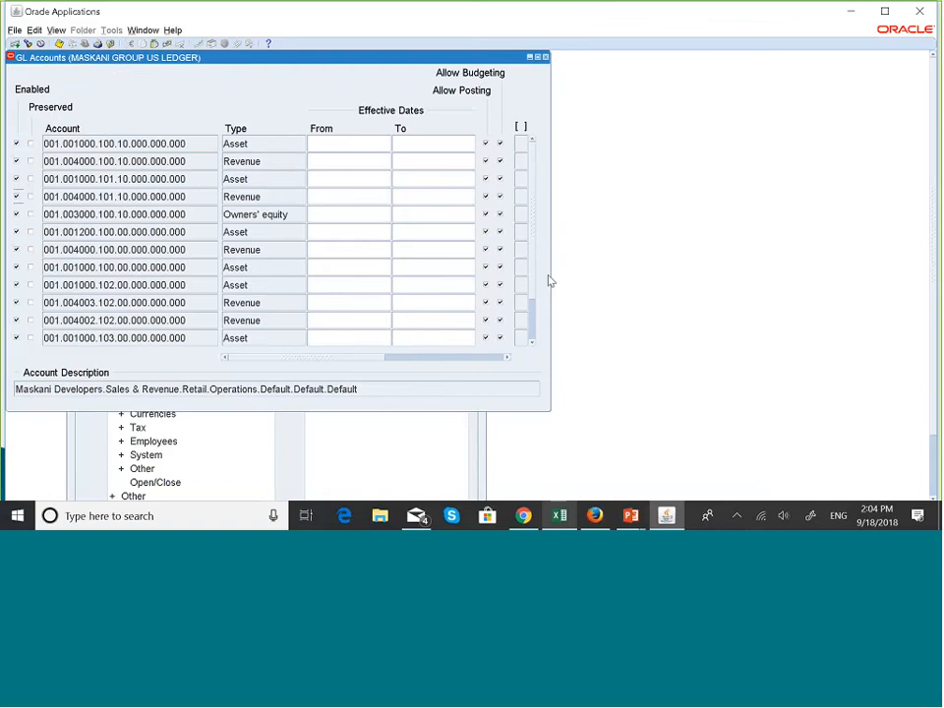
left_click(532, 340)
left_click(532, 340)
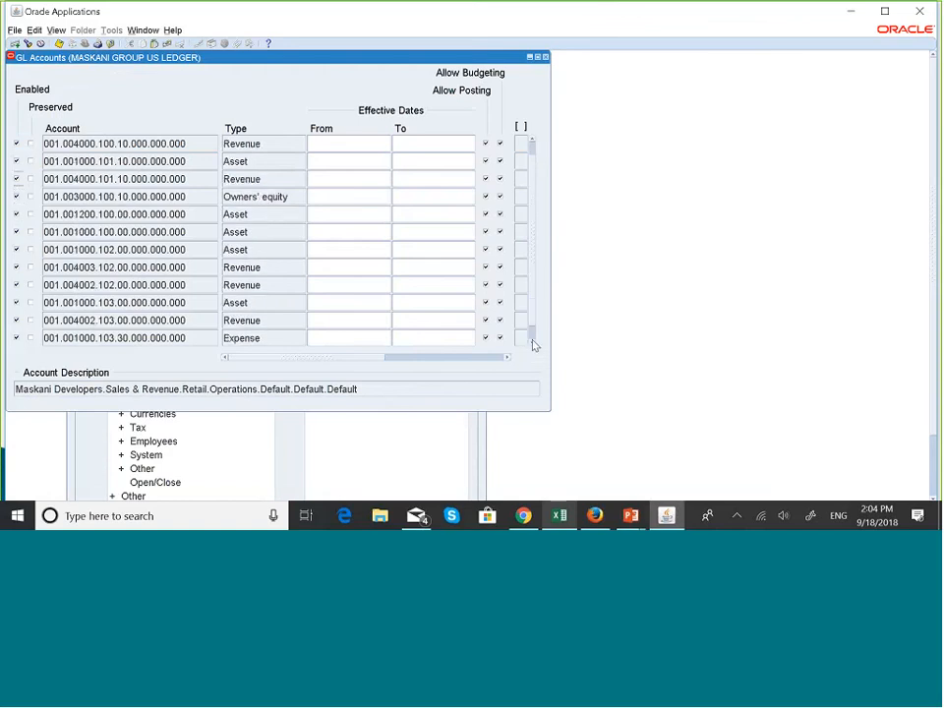
left_click(532, 340)
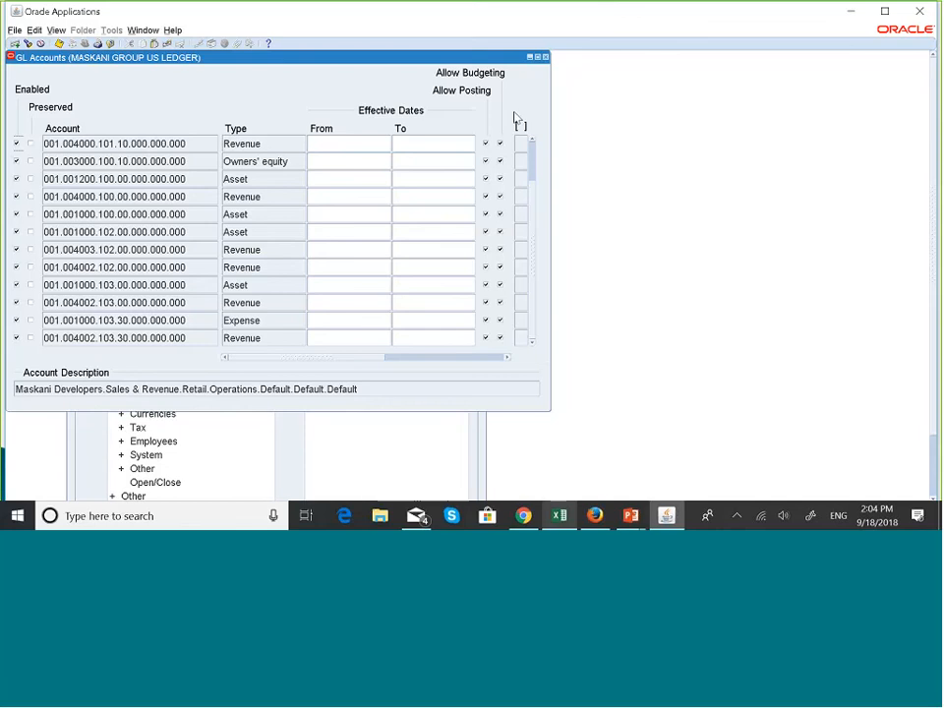
left_click(546, 57)
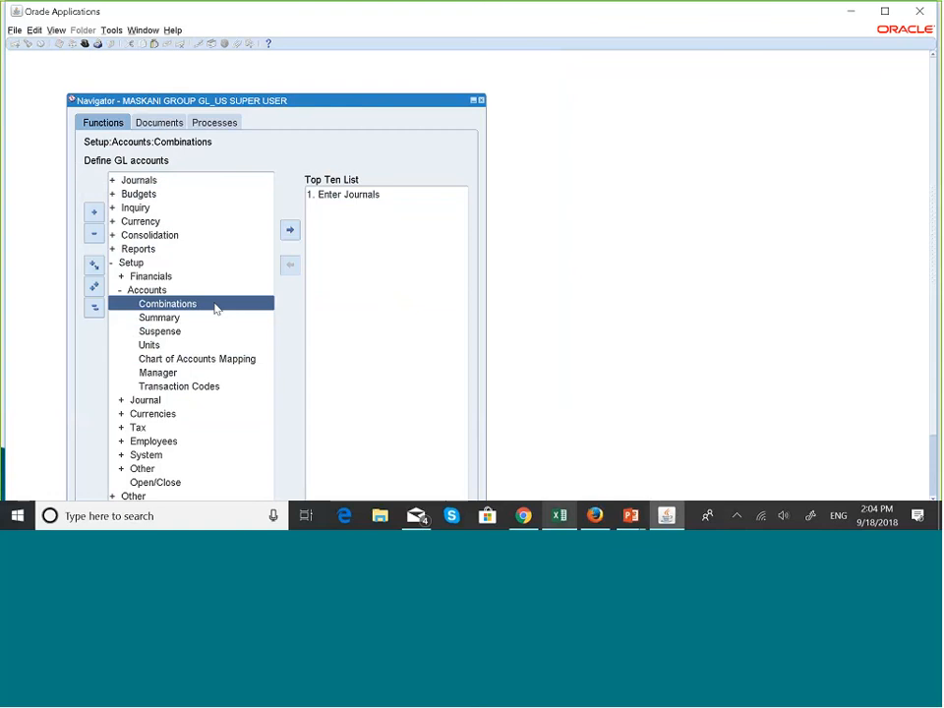
- Reopen the cross-validation rules and set rule COMP 001, 4100's element for accounts 004100 to 004199 to Exclude
left_click(96, 310)
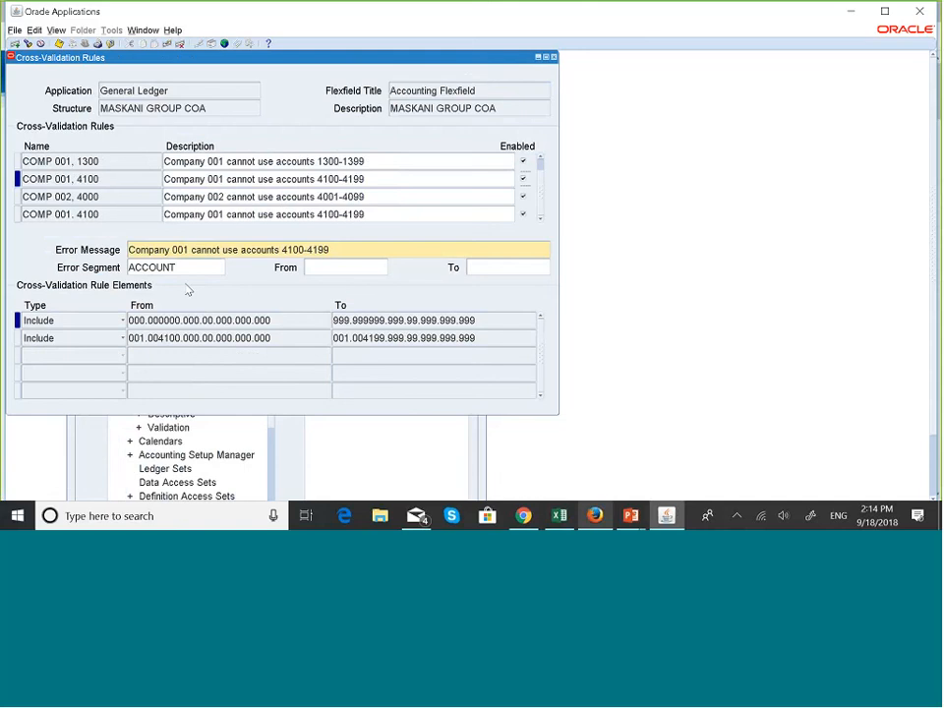
left_click(201, 181)
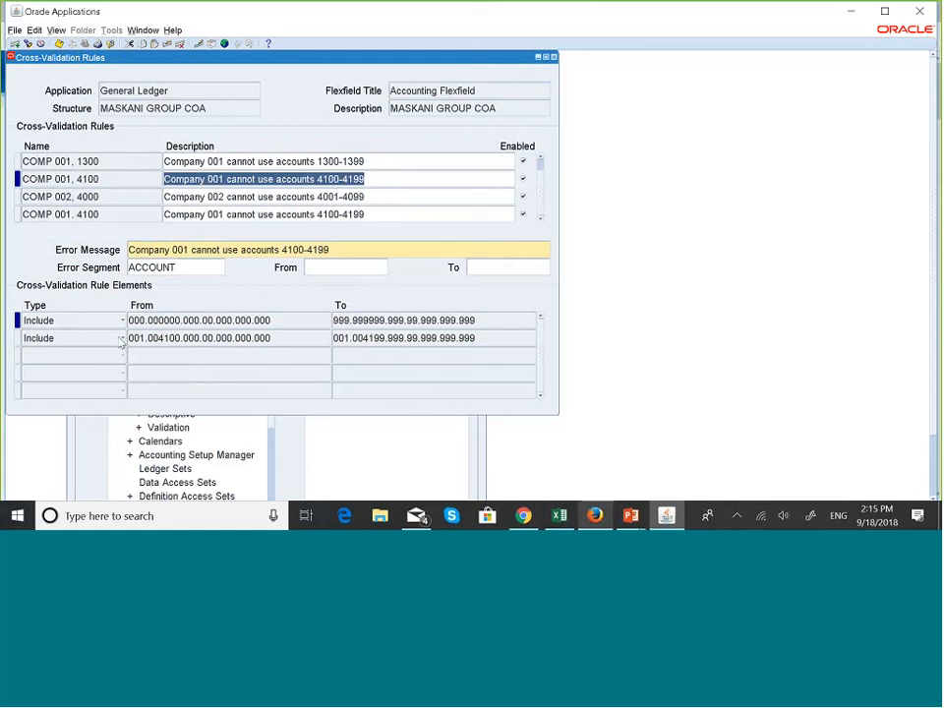
left_click(74, 338)
left_click(89, 356)
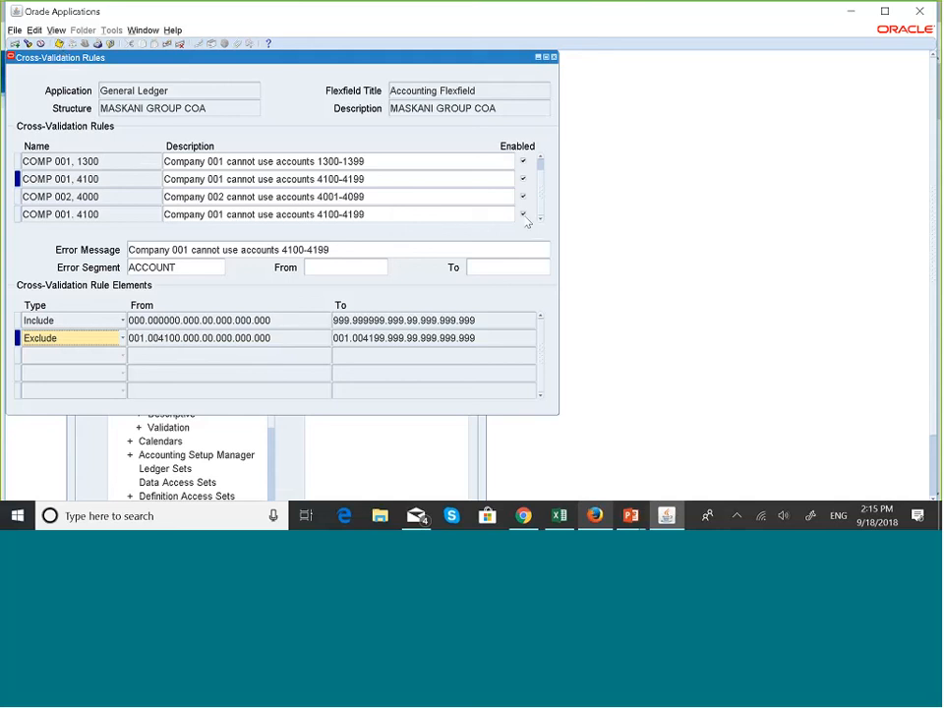
- Disable the duplicate company 001 rule for accounts 4100-4199 listed below COMP 002, 4000, and close the Cross-Validation Rules form
left_click(525, 215)
scroll(426, 214, "up", 1)
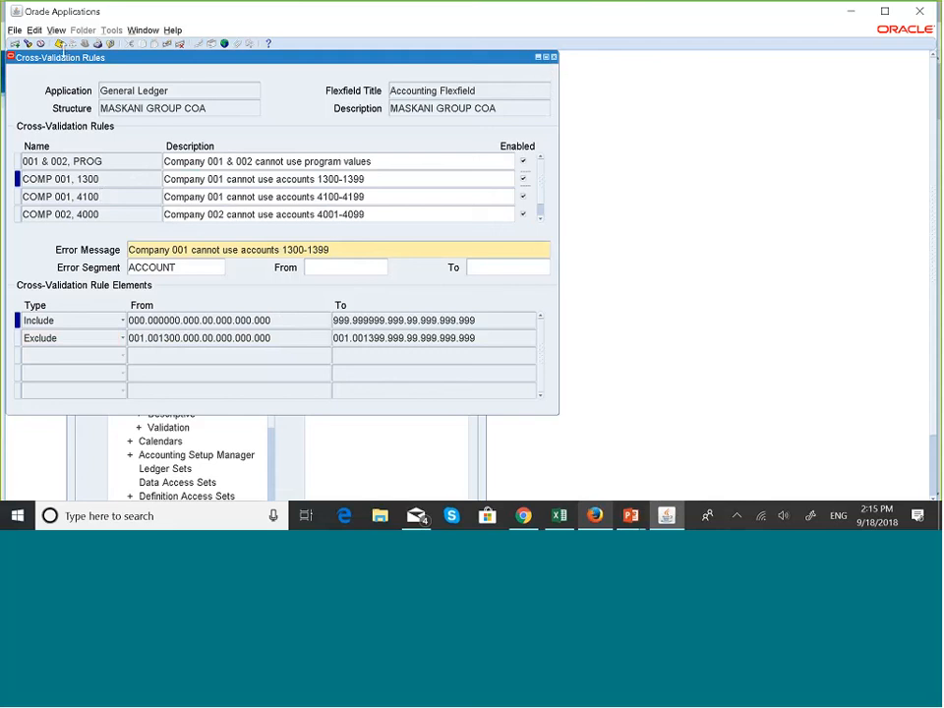
left_click(553, 57)
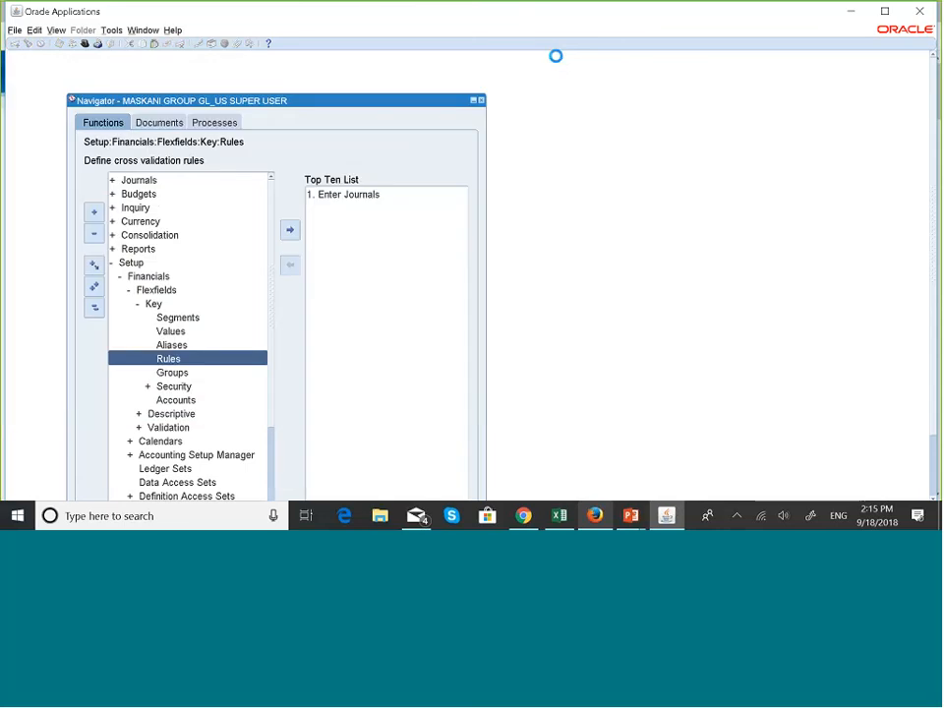
- Create a new journal in Enter Journals named Cross Validation Test and number its first line 10
left_click(351, 195)
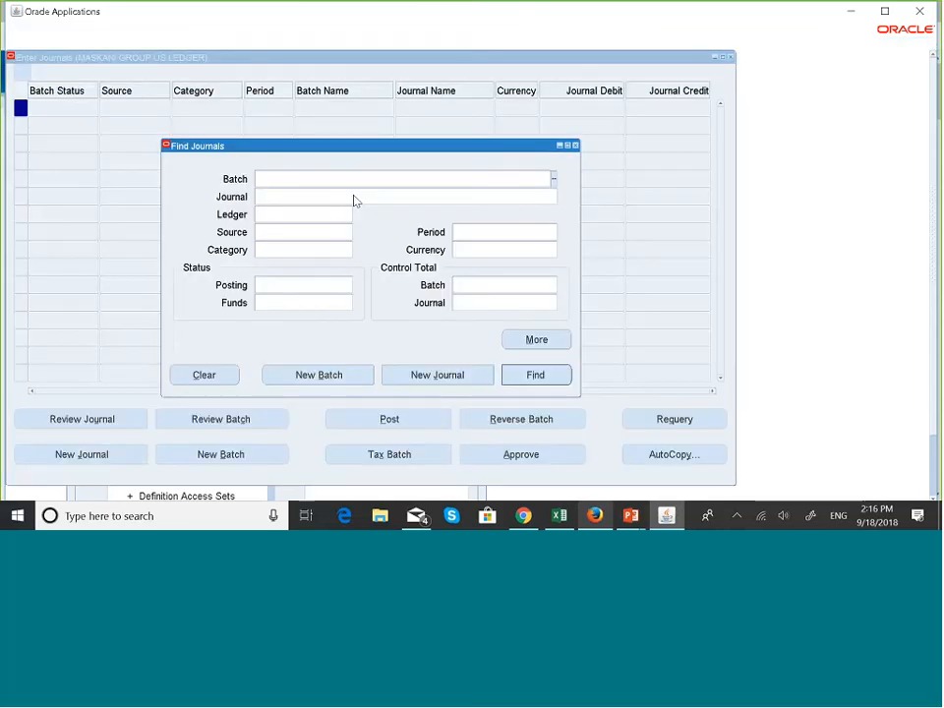
left_click(430, 372)
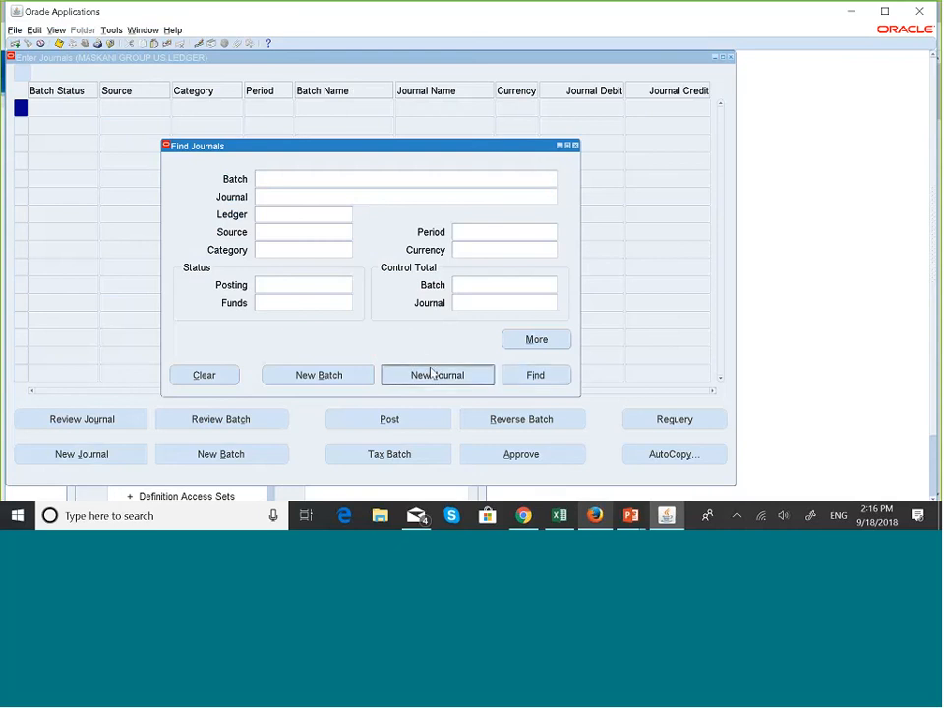
key("Caps_Lock")
type("C")
key("Caps_Lock")
type("r")
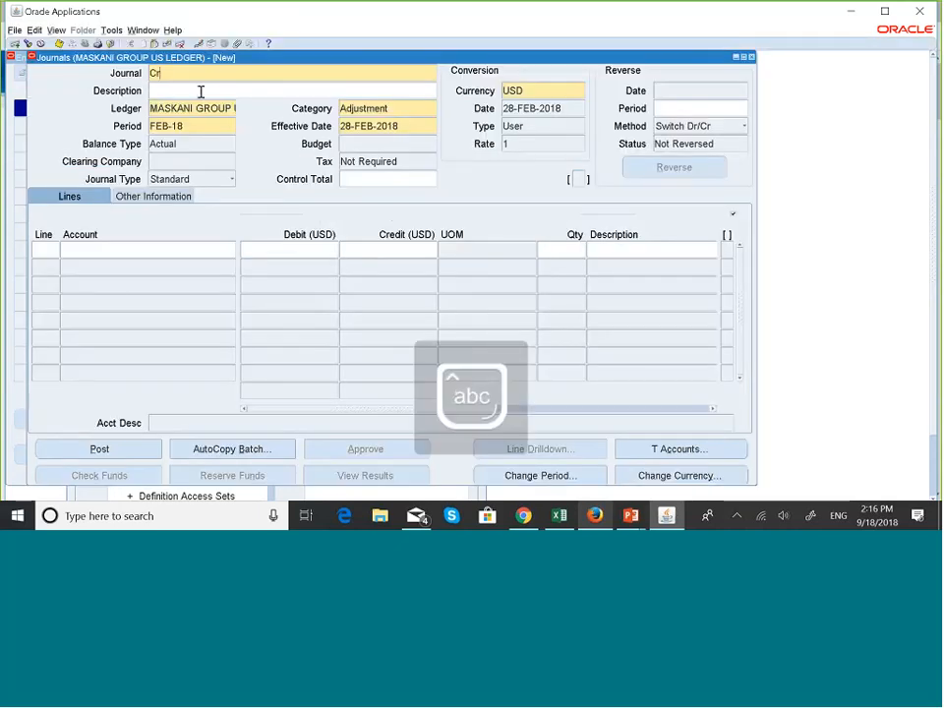
type("os")
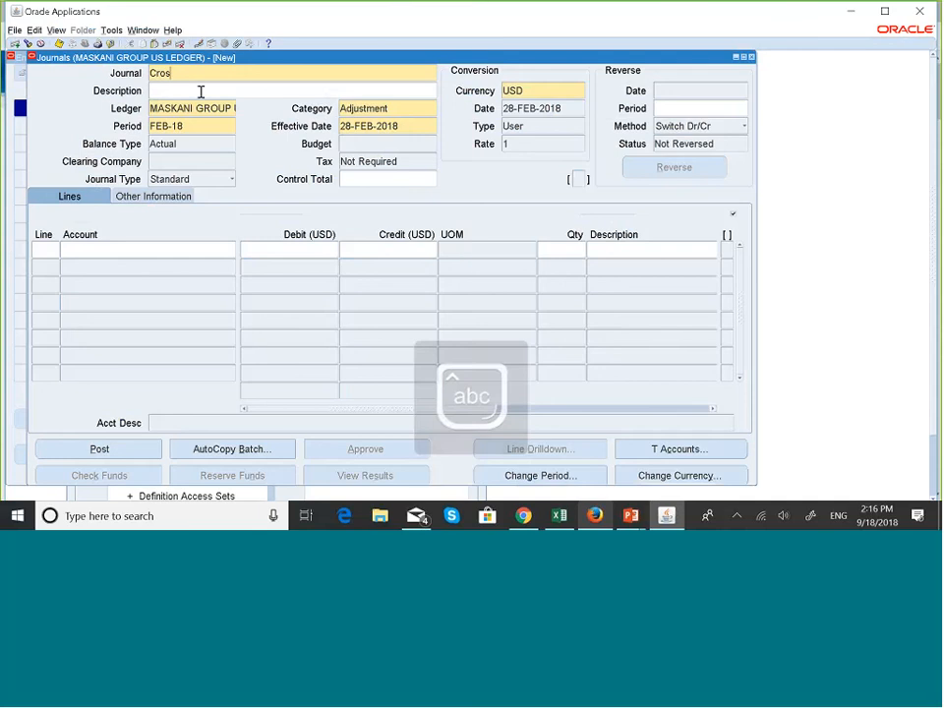
key("Caps_Lock")
type("s V")
key("Caps_Lock")
type("alidat")
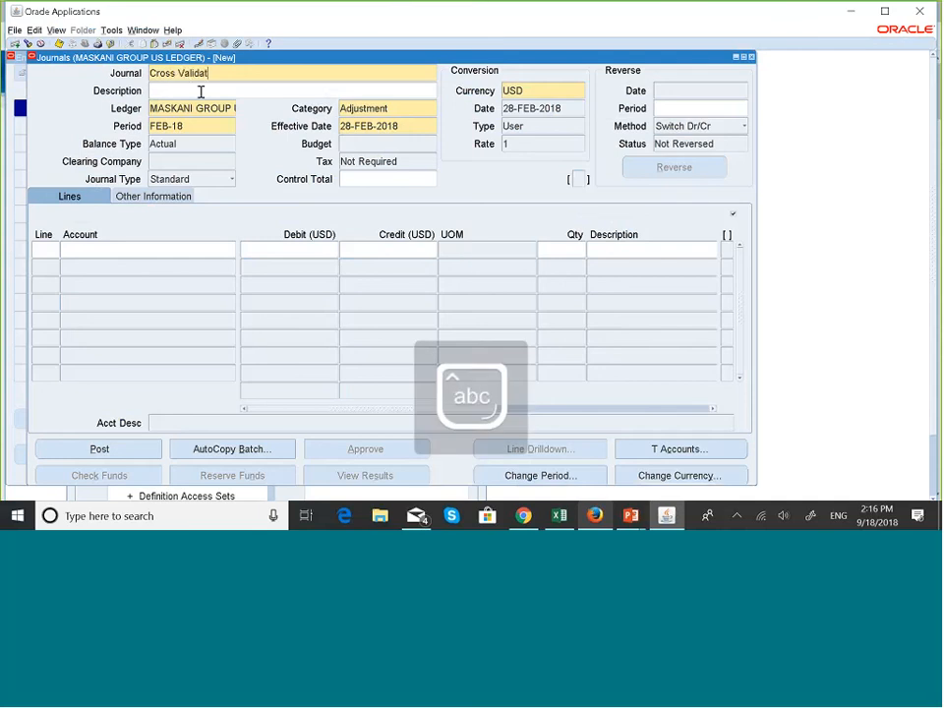
type("ion Test")
left_click(48, 251)
type("10")
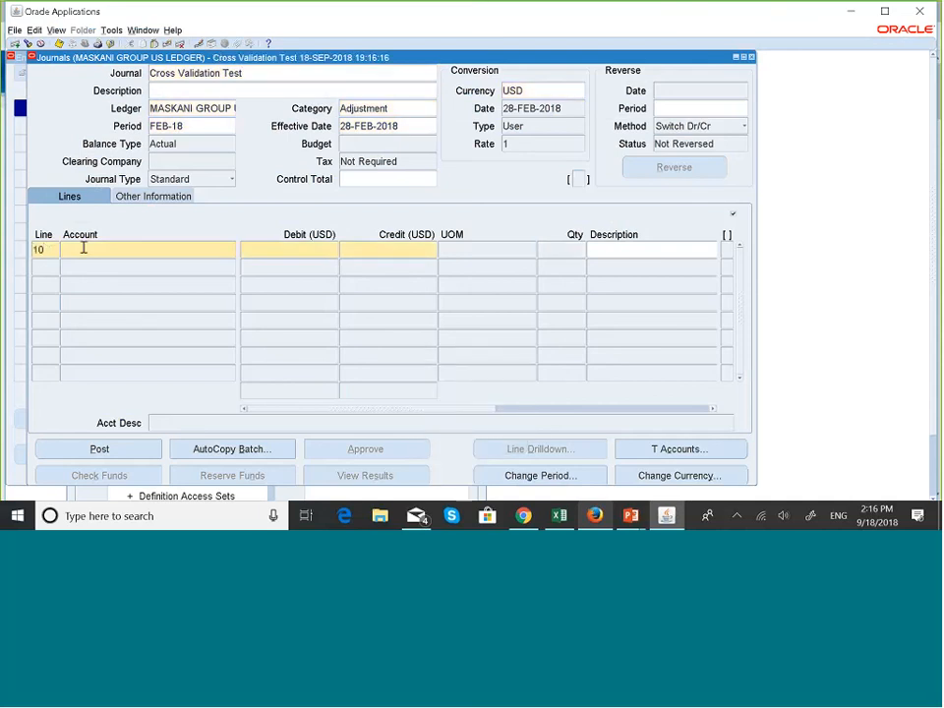
- Start the account combination for line 10 with company 001, account 004101, division 100 and department 30
left_click(84, 248)
left_click(234, 251)
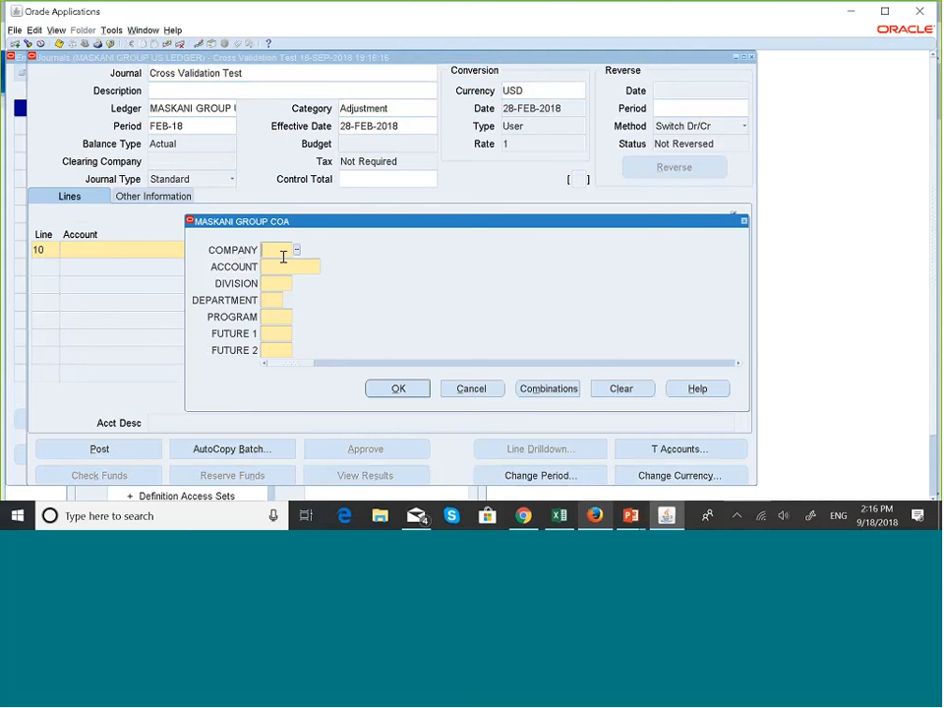
type("001")
key("Tab")
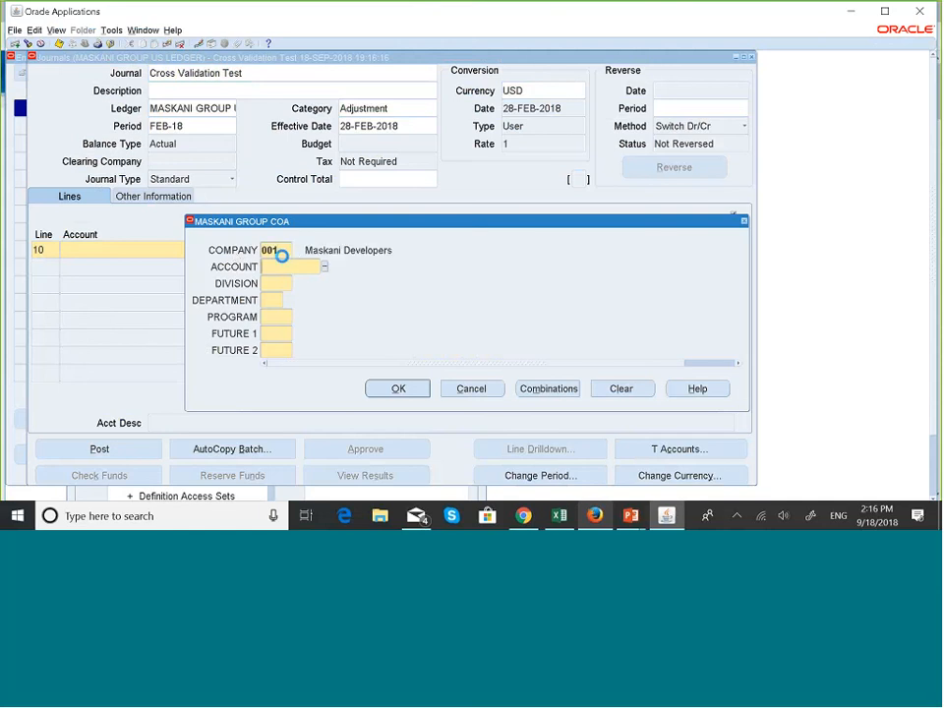
type("004101")
key("Tab")
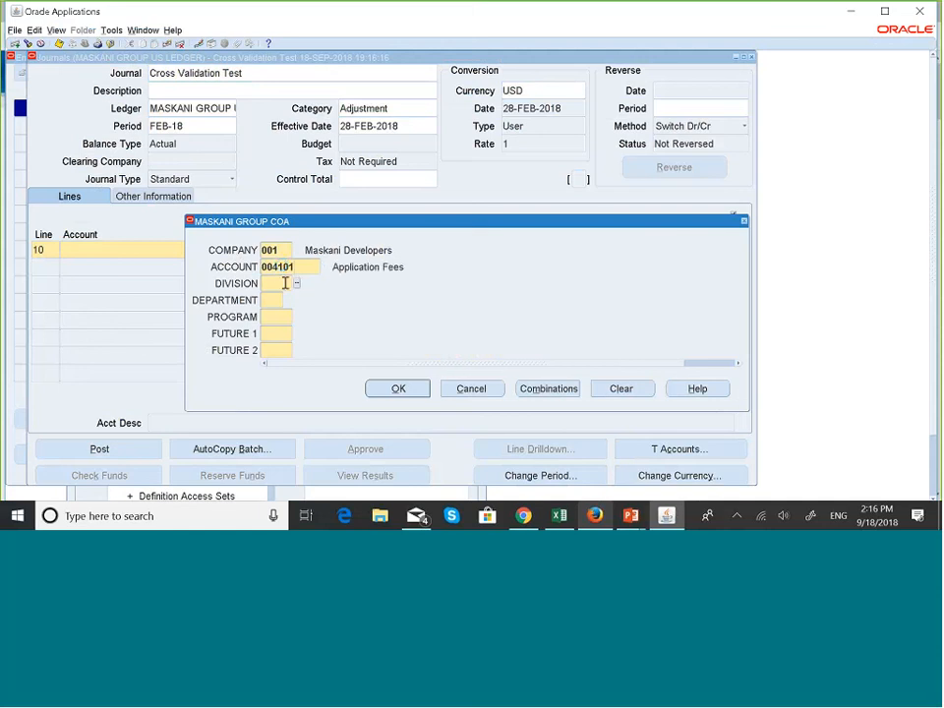
type("100")
key("Tab")
type("30")
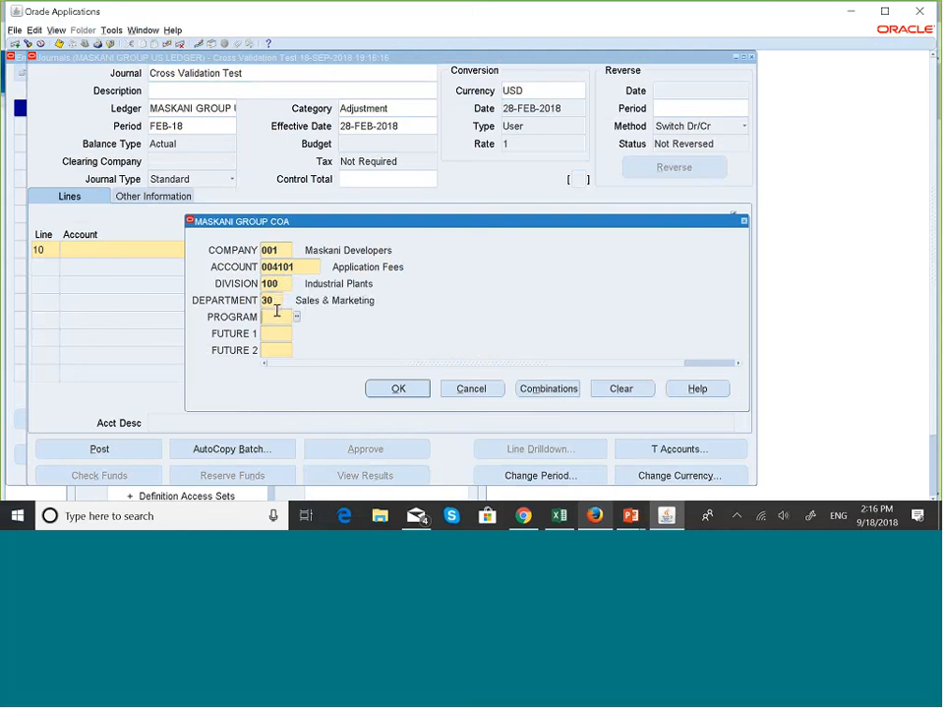
- Set program, future 1 and future 2 to 000, submit the combination, and close the journal without saving
type("000")
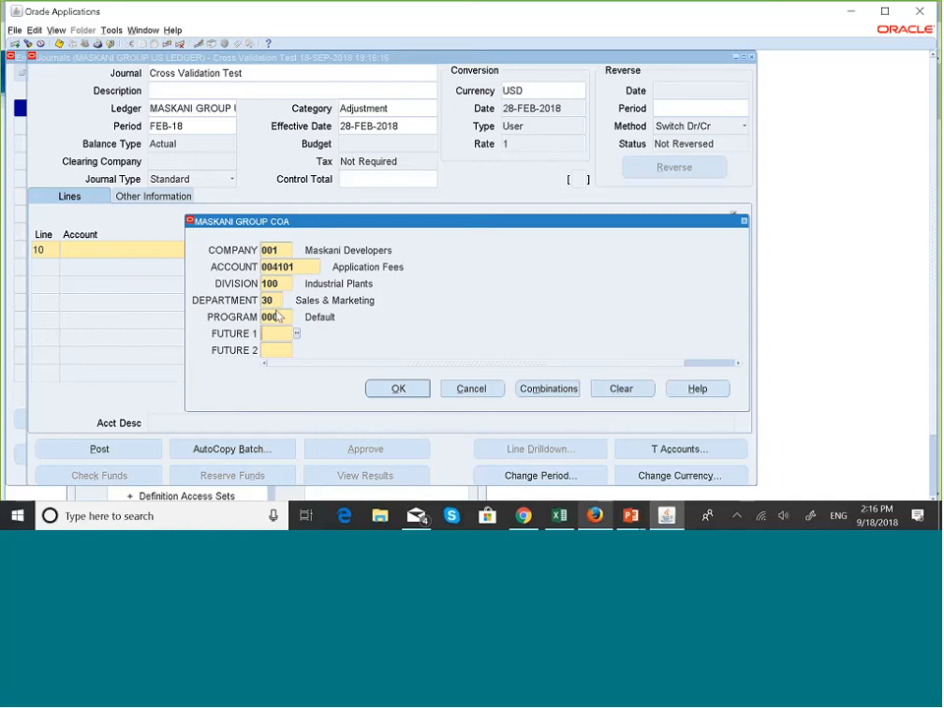
type("000")
key("Tab")
type("00")
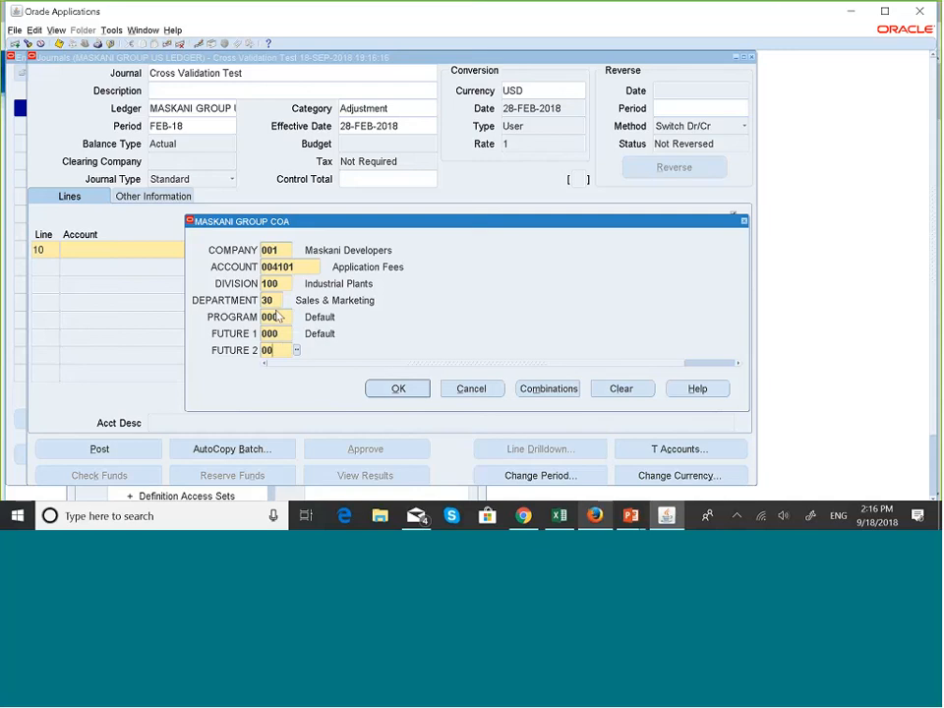
type("0")
left_click(400, 390)
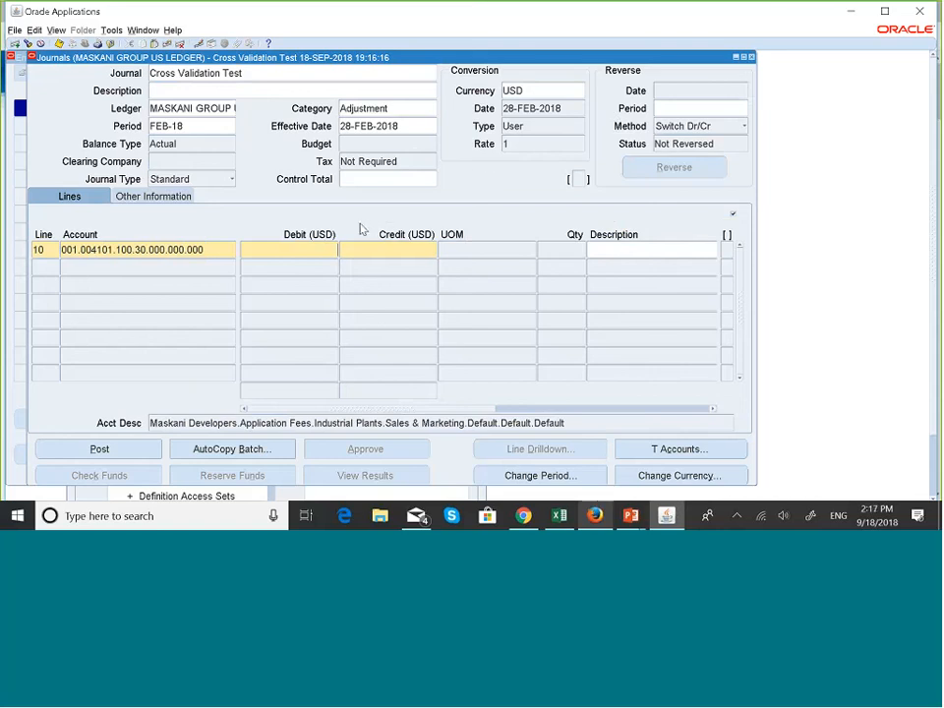
key("F4")
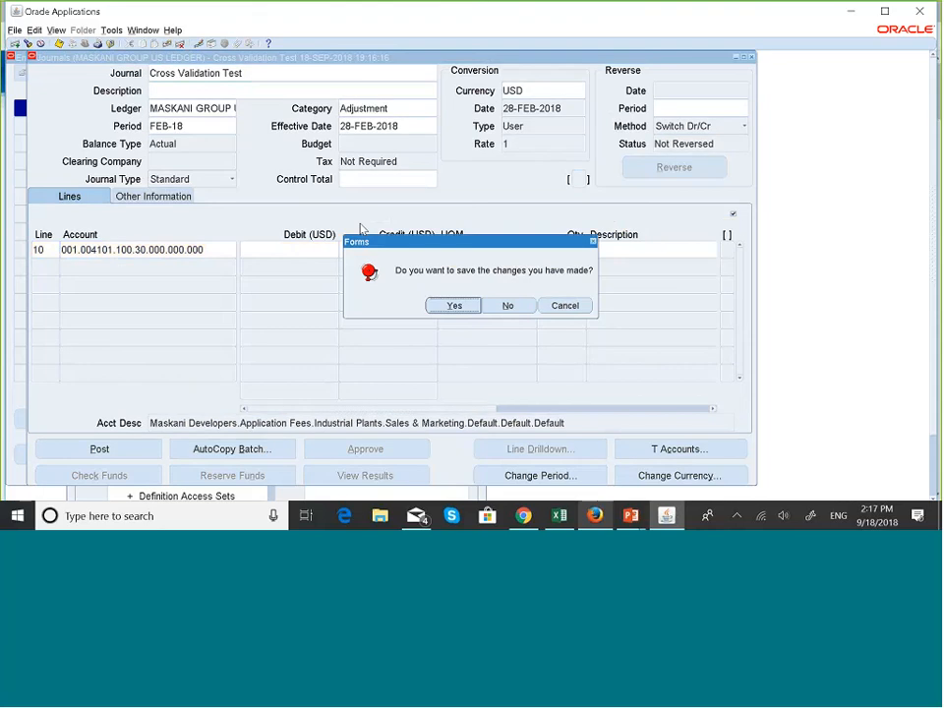
left_click(508, 306)
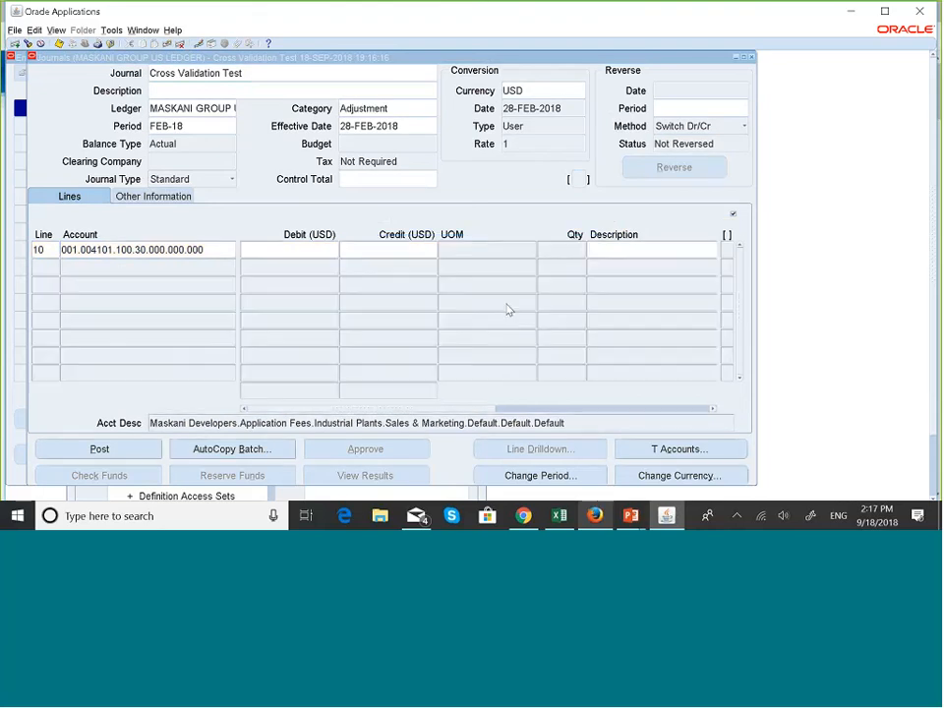
- Switch the responsibility to Application Diagnostics
left_click(14, 30)
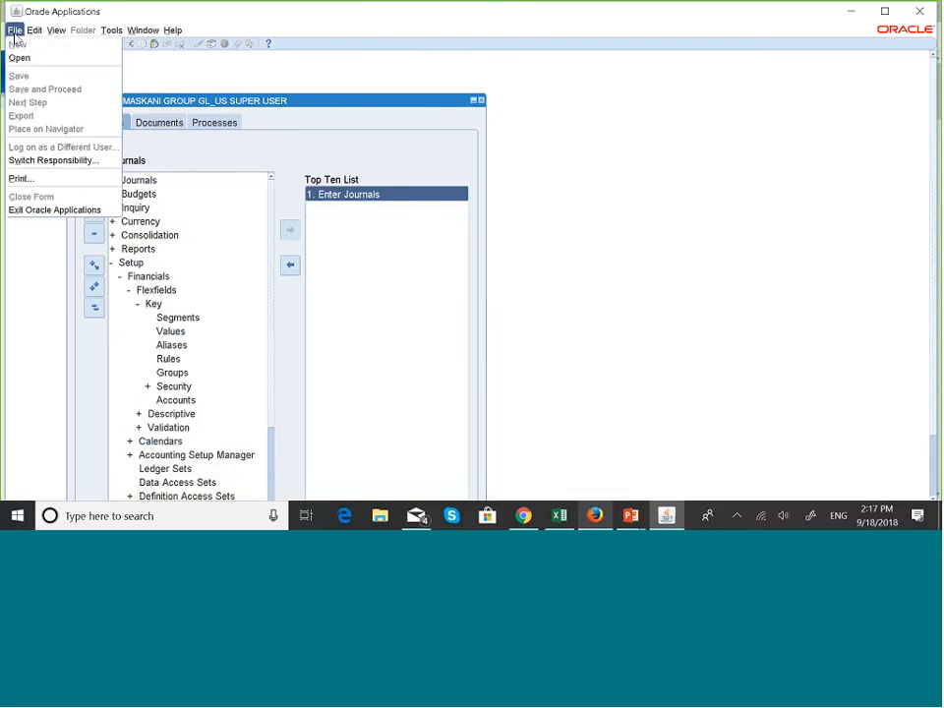
left_click(44, 160)
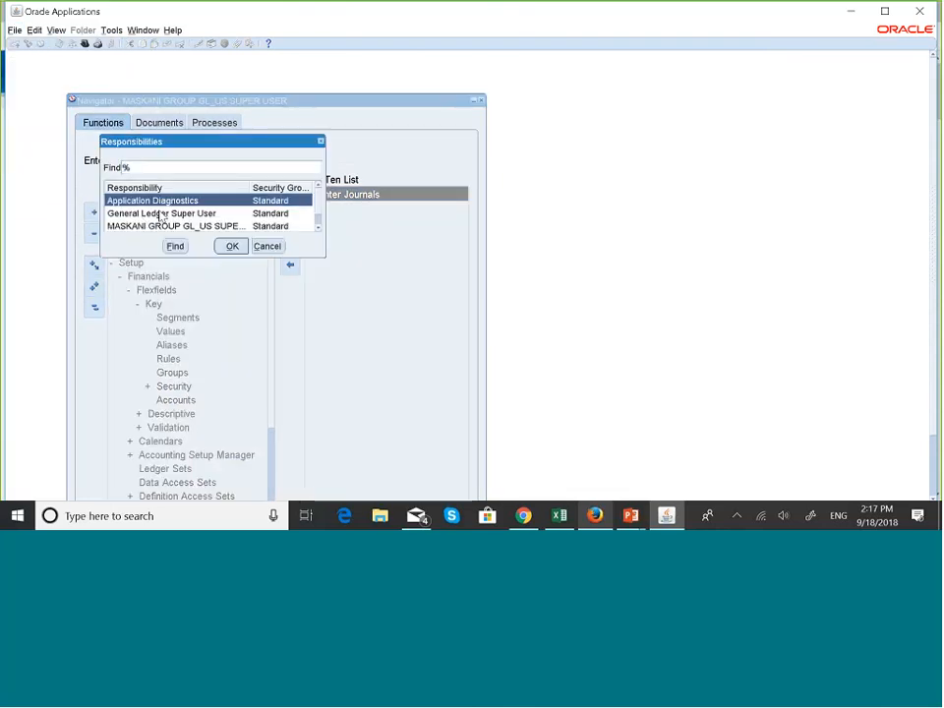
left_click(158, 213)
left_click(150, 204)
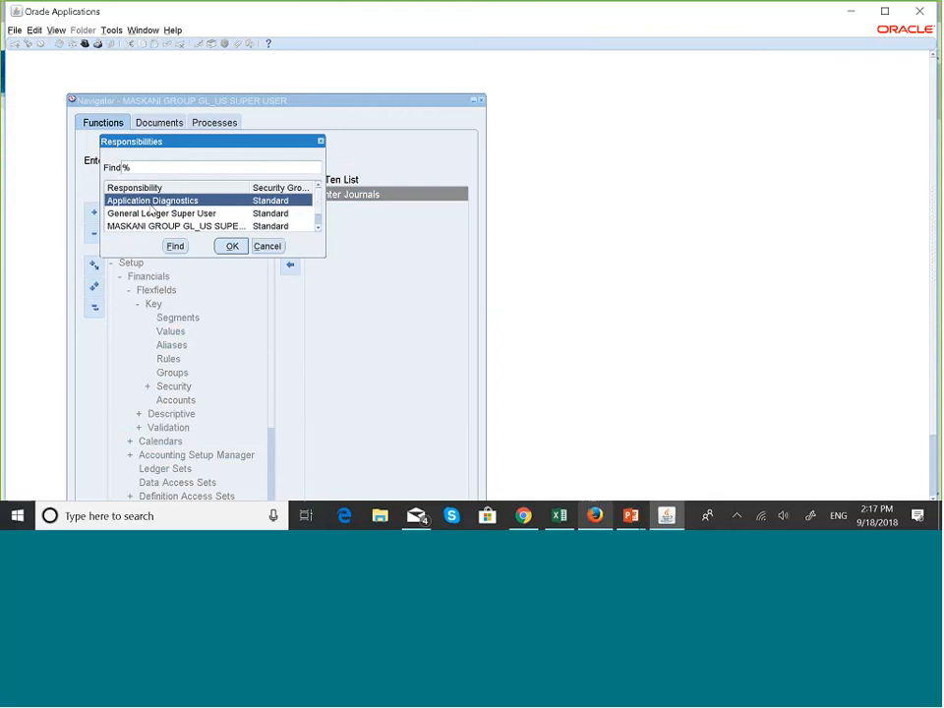
left_click(232, 246)
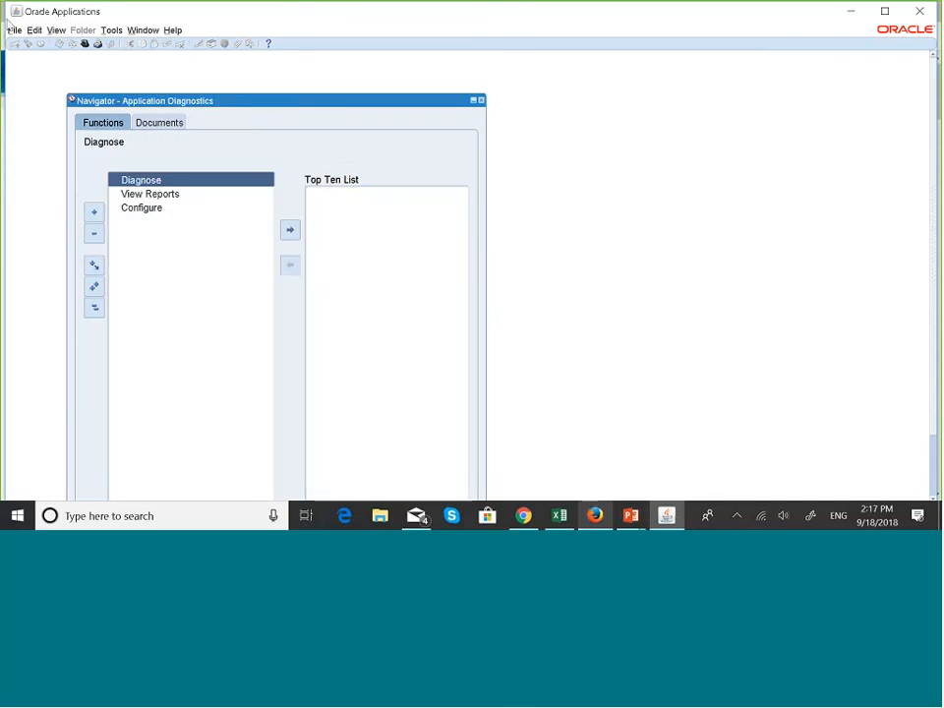
- Switch the responsibility back to MASKANI GROUP GL_US SUPER USER
left_click(13, 30)
left_click(64, 161)
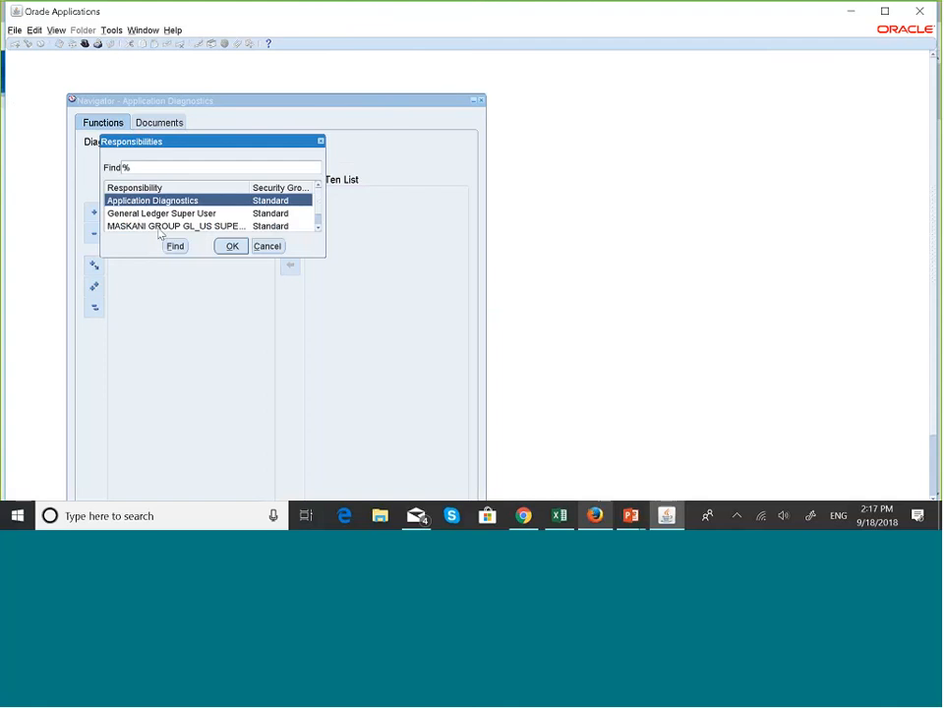
left_click(159, 227)
left_click(229, 246)
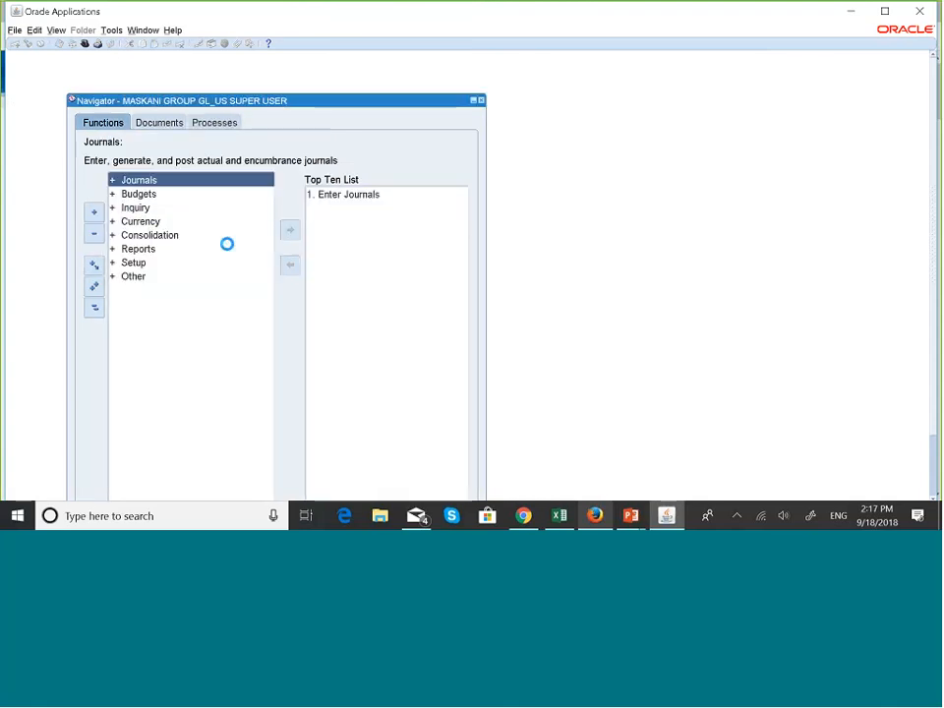
- Create a new journal in Enter Journals named Cross Validation and add line 10
left_click(349, 197)
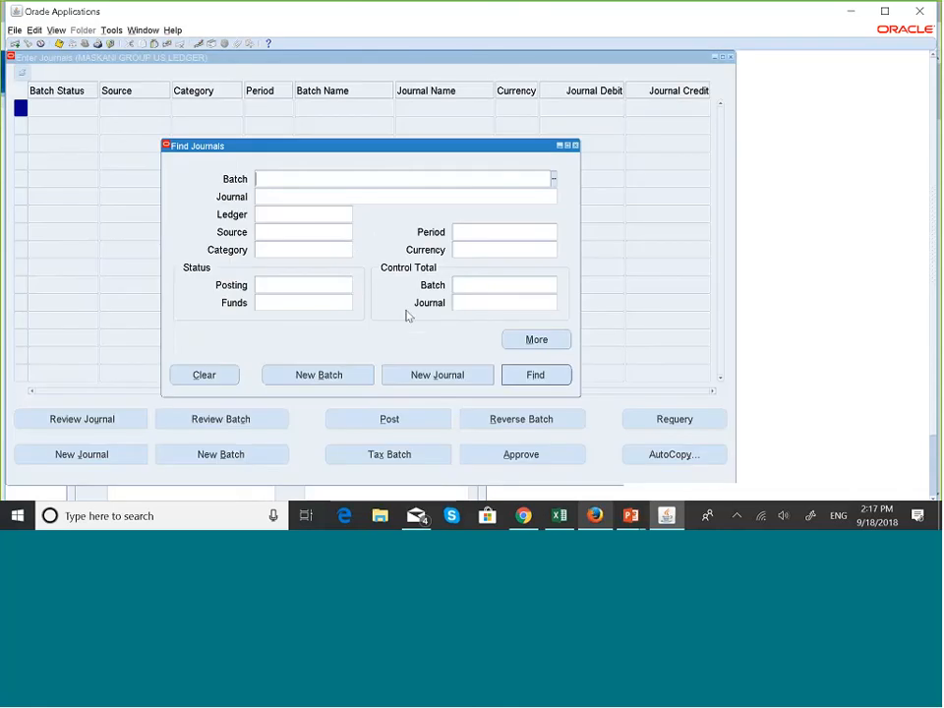
left_click(444, 375)
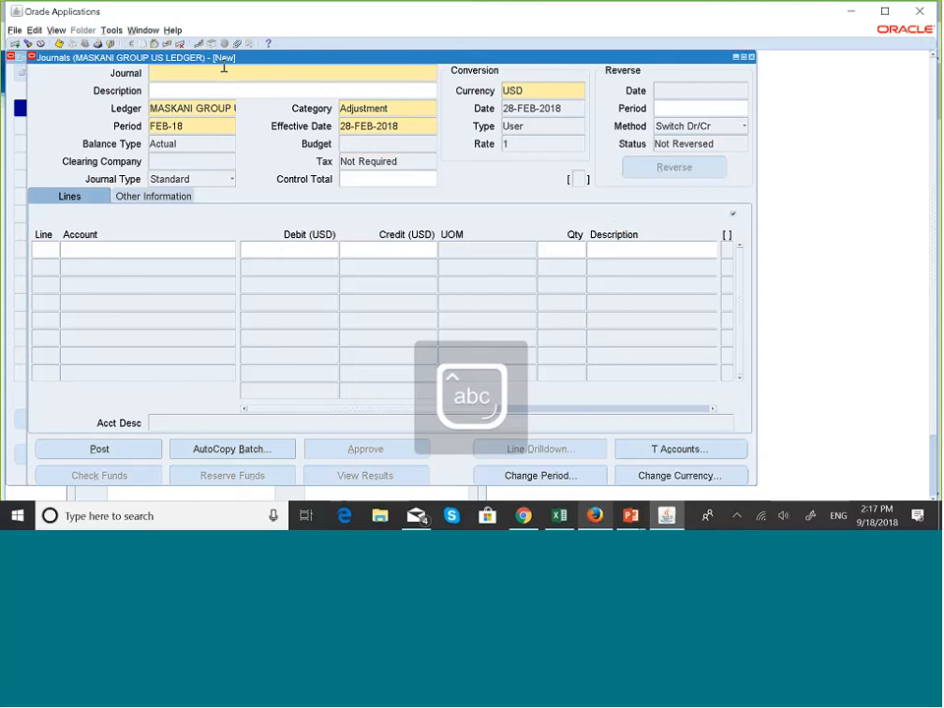
type("Cross Val")
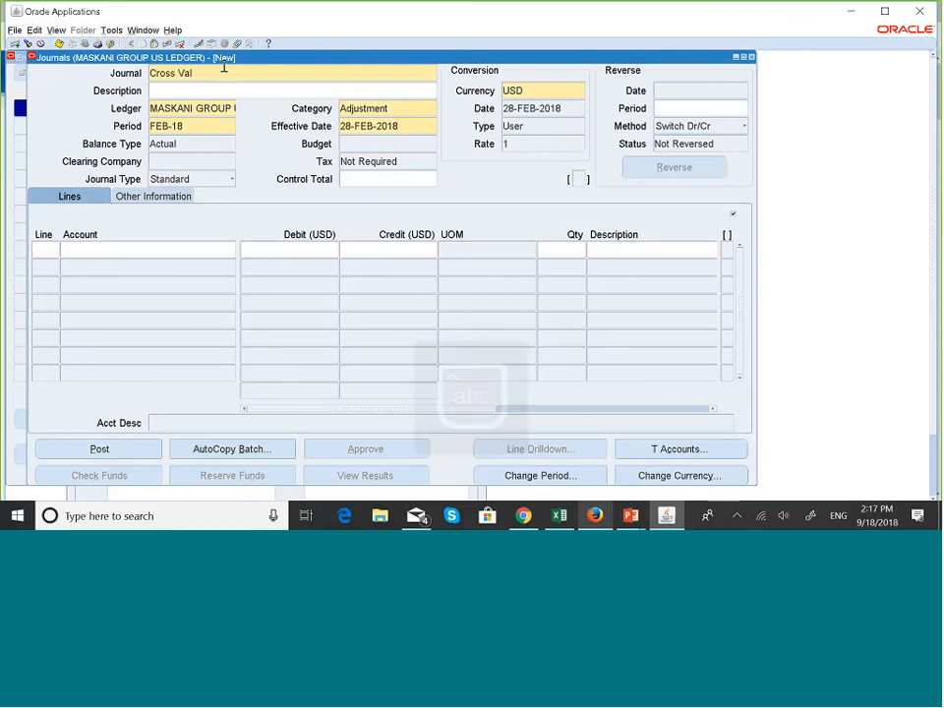
type("idation")
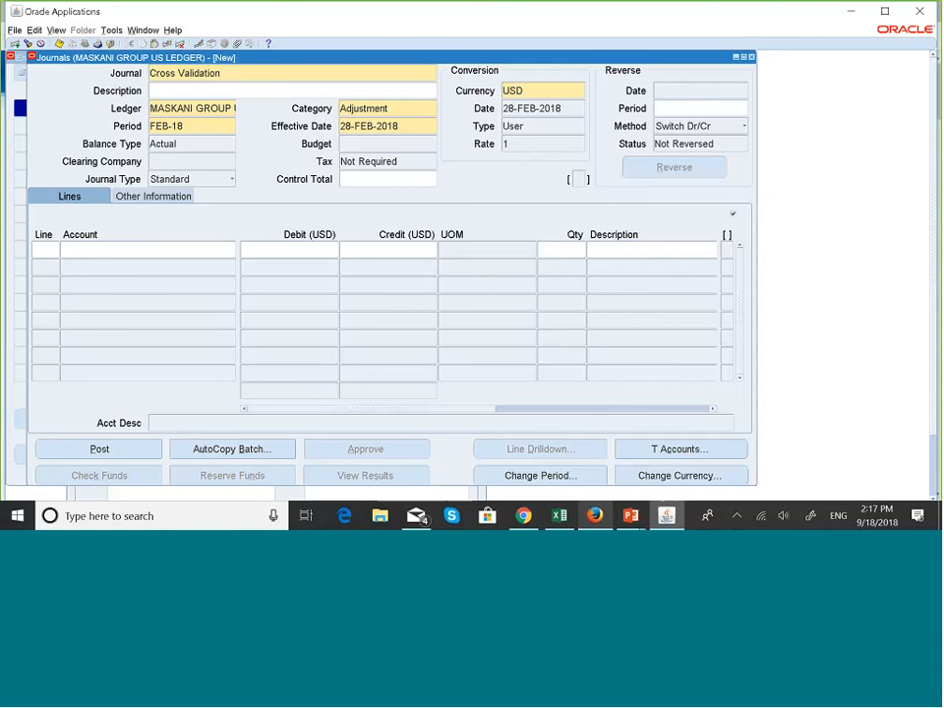
left_click(49, 252)
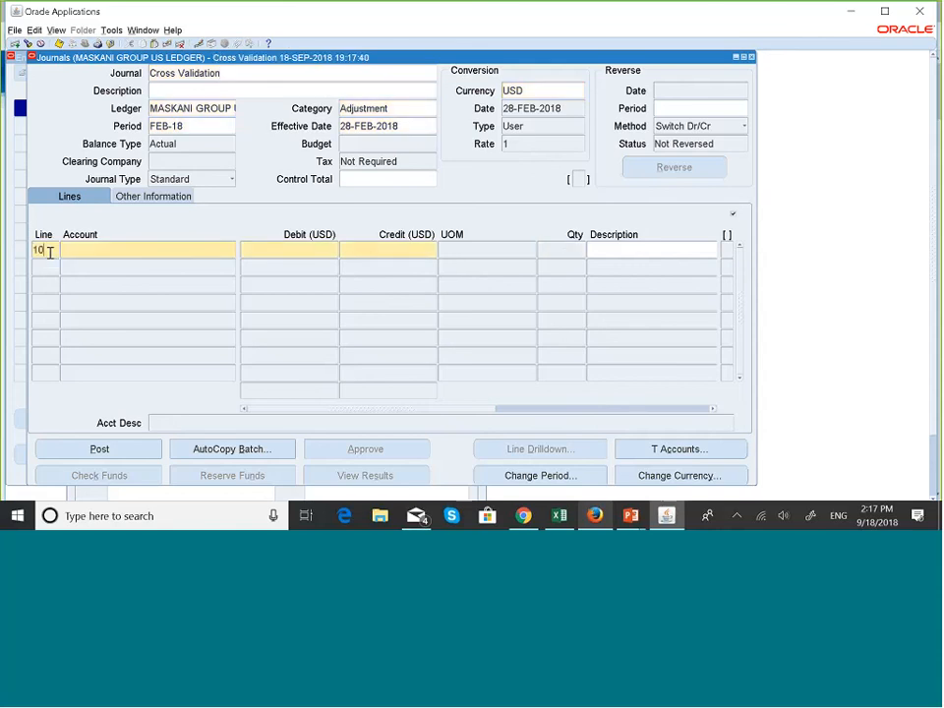
- Enter company 001, account 004101, division 100 and department 30 in the account combination of the Cross Validation journal's line 10
left_click(92, 247)
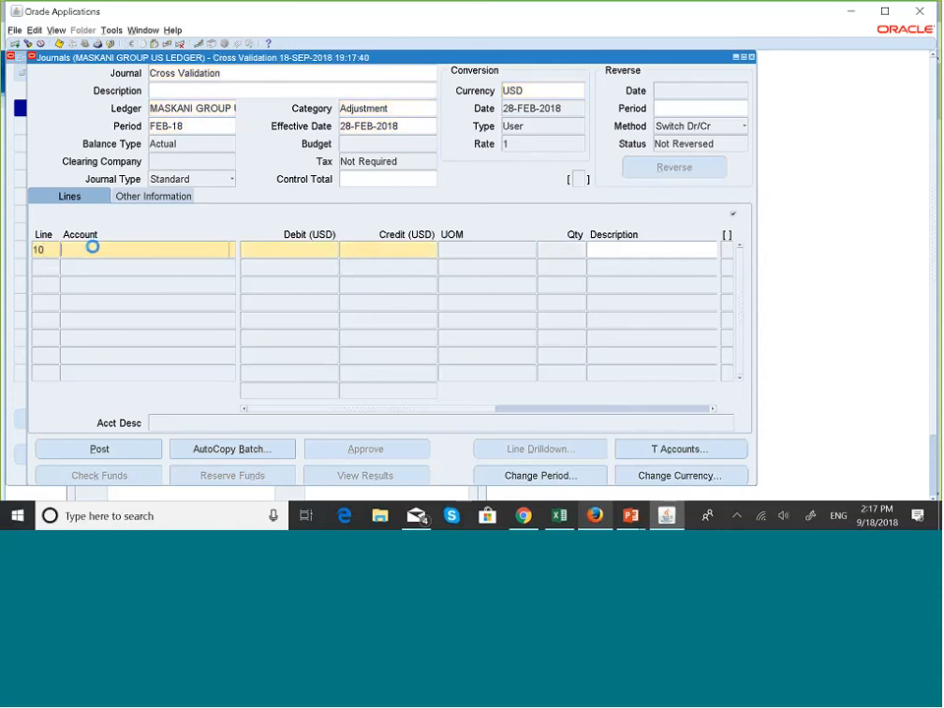
left_click(233, 250)
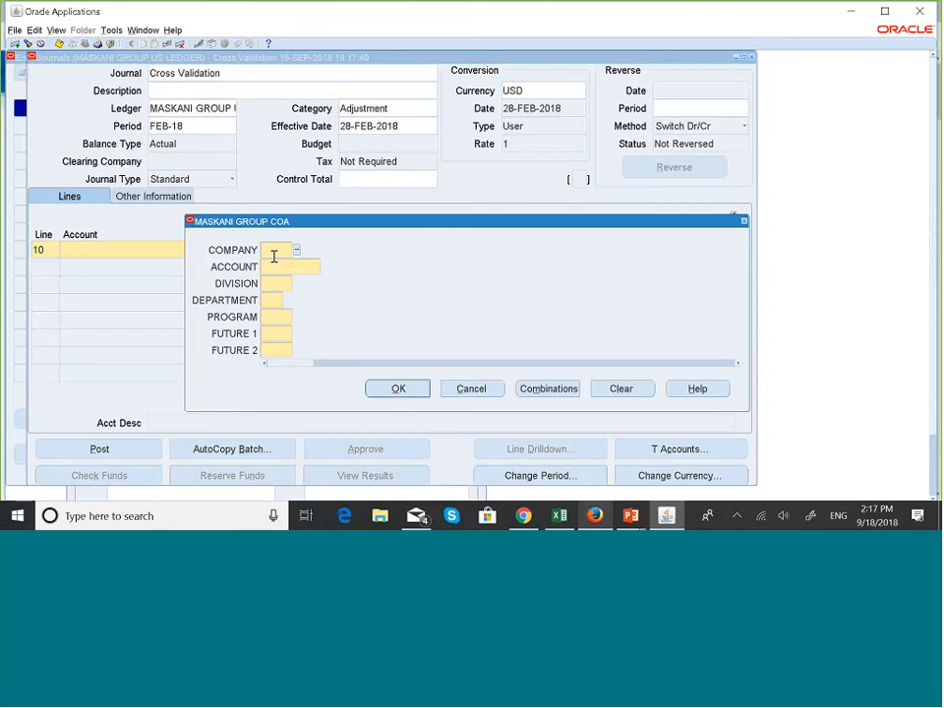
type("001")
key("Tab")
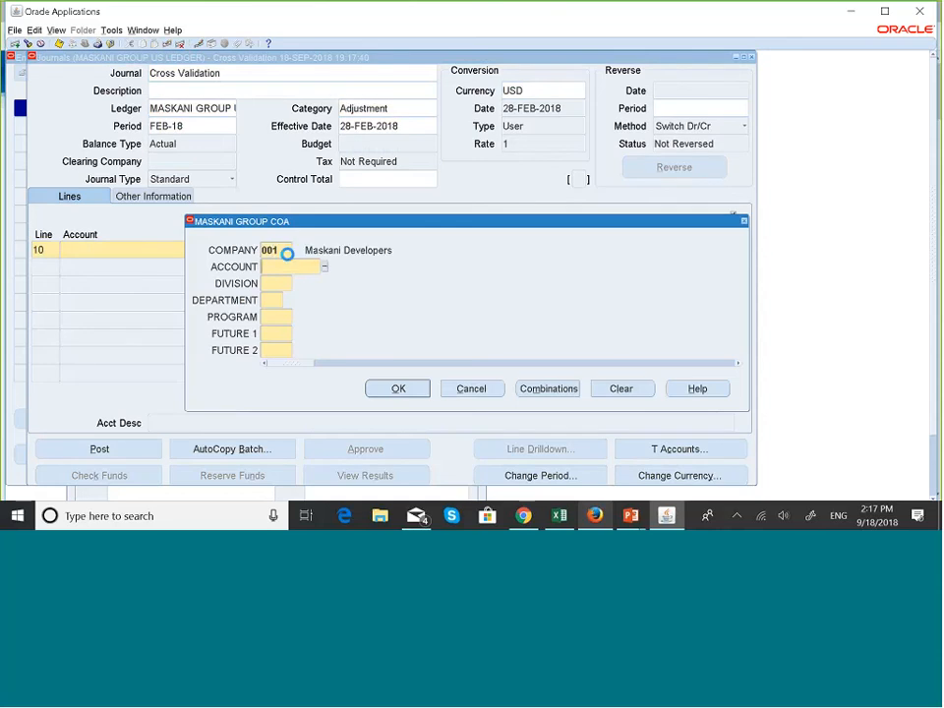
type("00")
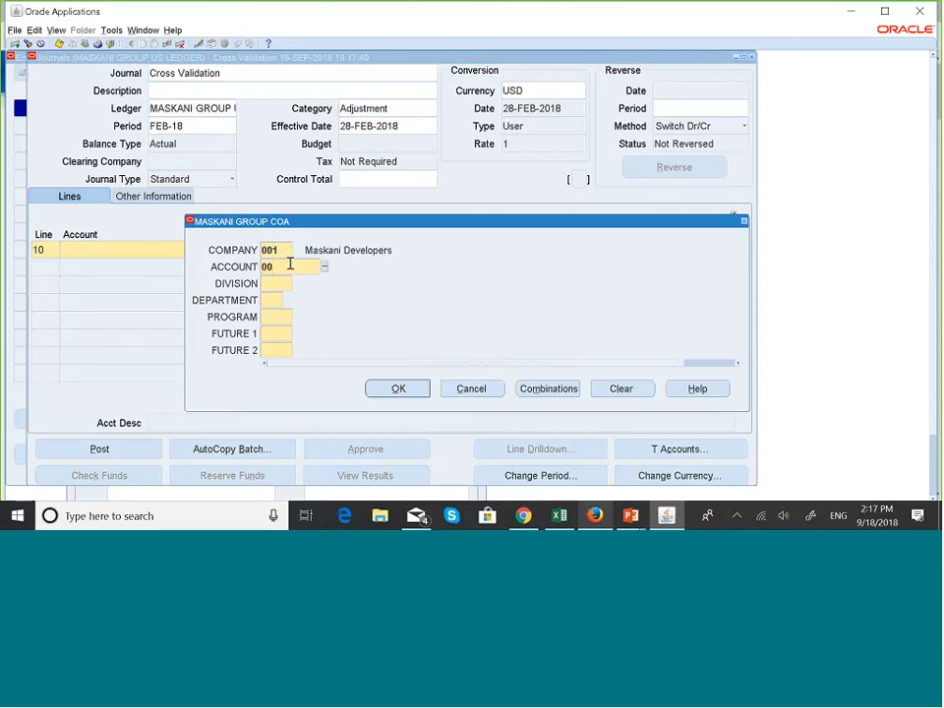
type("4101")
key("Tab")
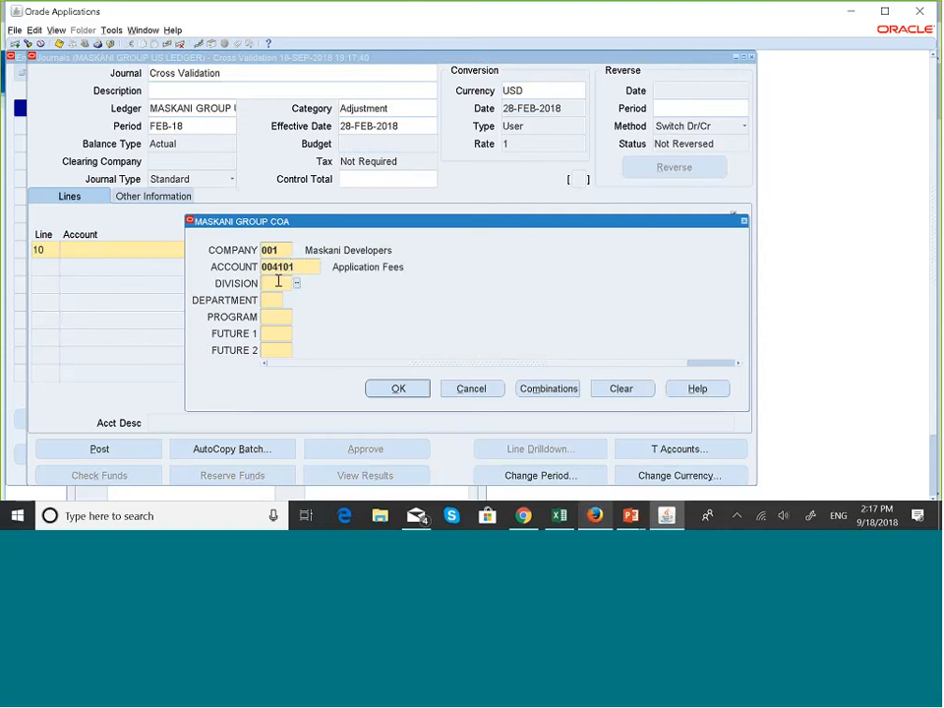
type("100")
key("Tab")
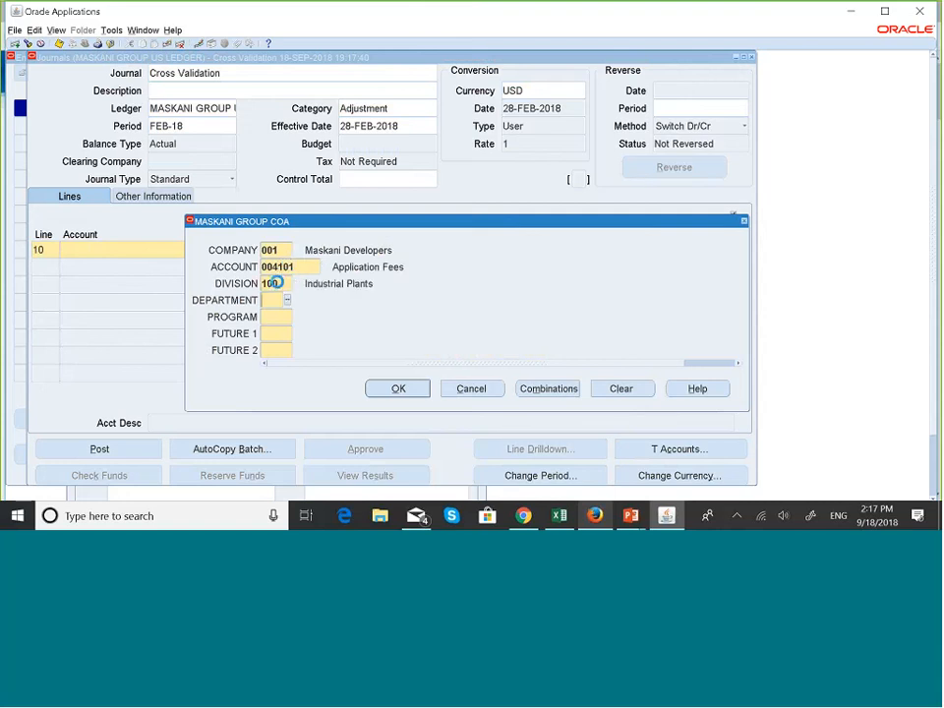
type("30")
key("Tab")
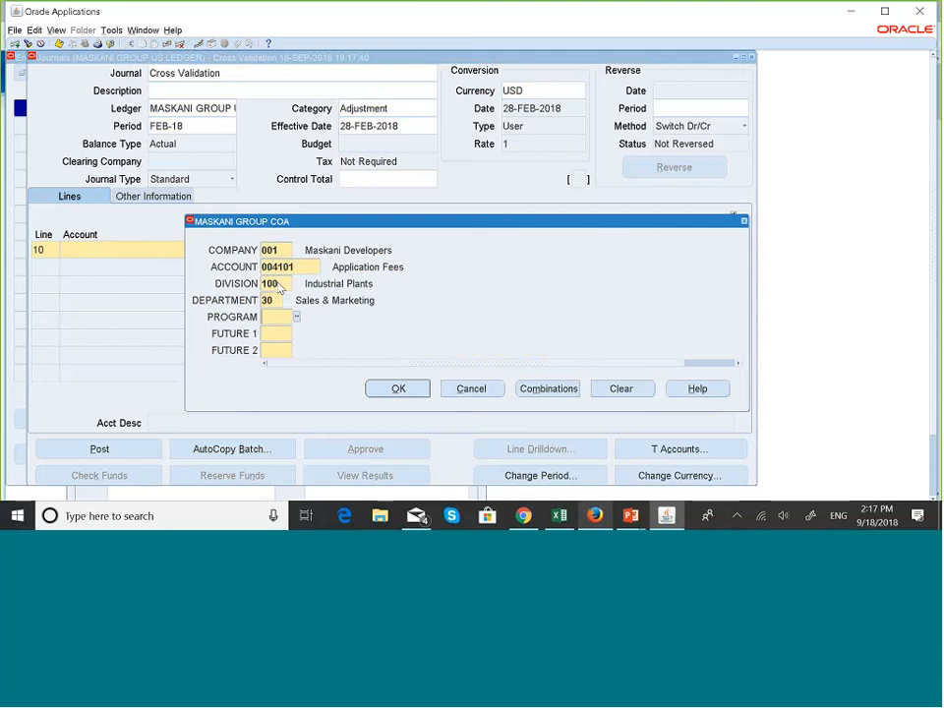
- Complete the line's account segments with 000 for program, future 1 and future 2
type("000")
key("Tab")
type("000")
key("Tab")
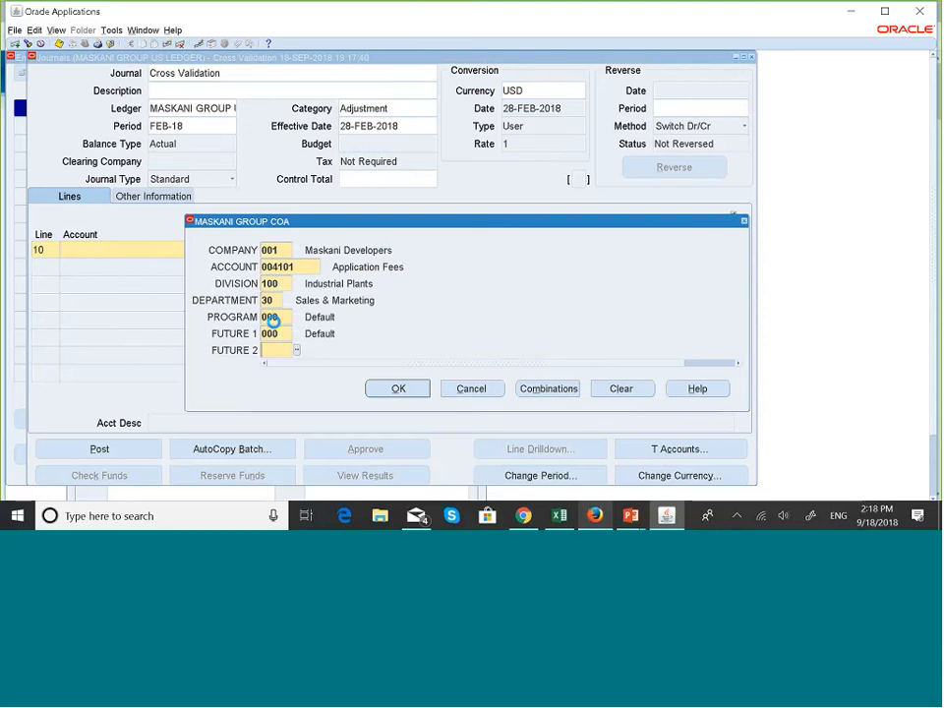
type("000")
key("Tab")
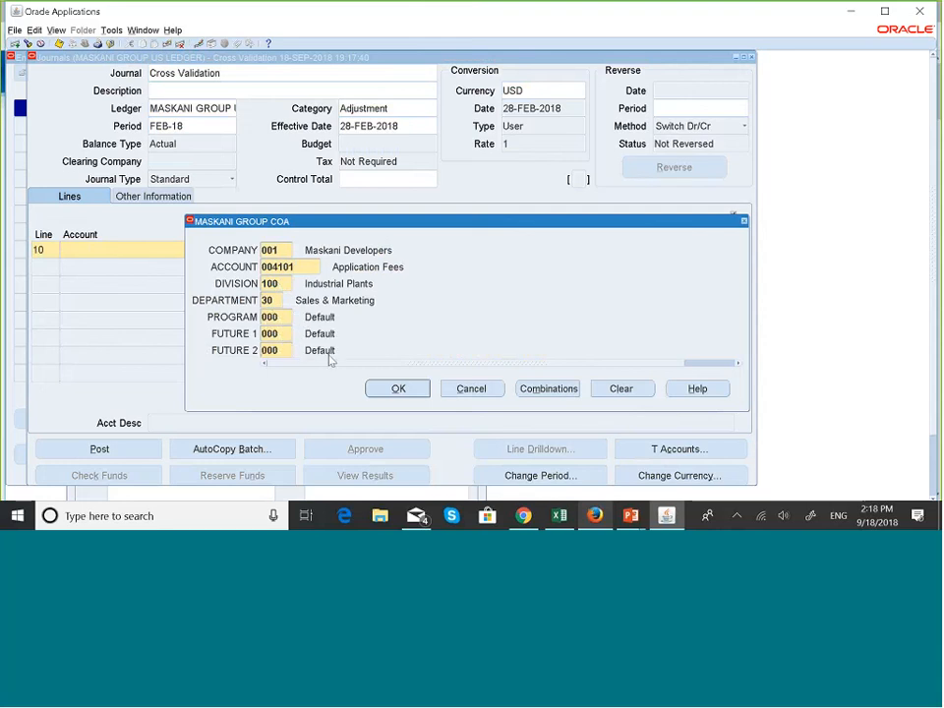
- Submit the company 001 and account 004101 combination to test the cross-validation rule, dismiss the message and cancel the account entry
left_click(396, 389)
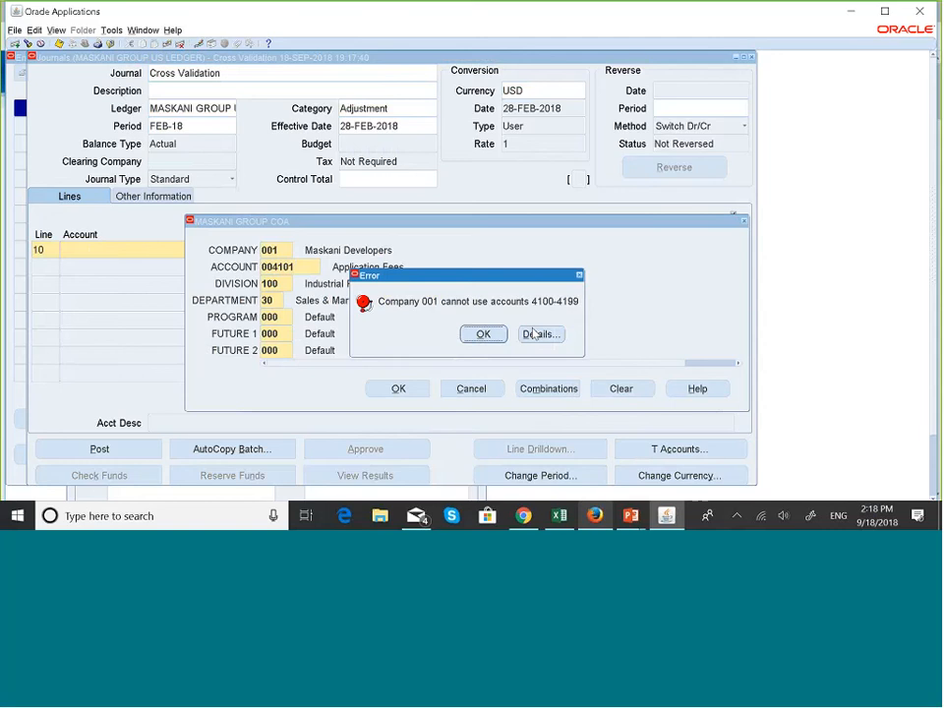
left_click(483, 334)
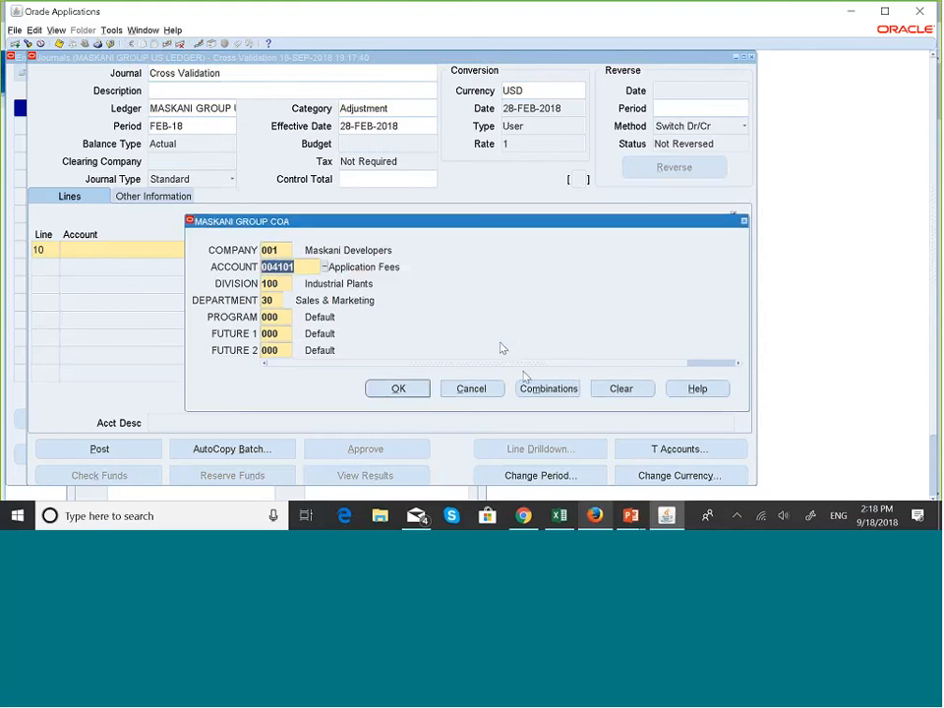
left_click(470, 391)
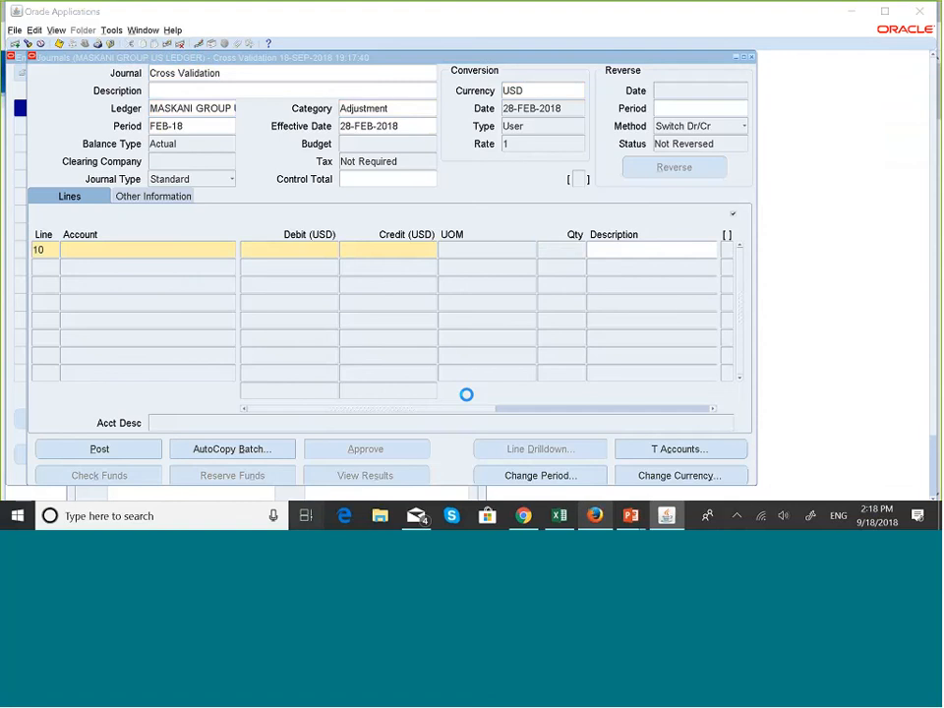
- Switch to the PowerPoint slide show, view the next cross-validation rule for Company 002, and return to Oracle Applications
key("super+Tab")
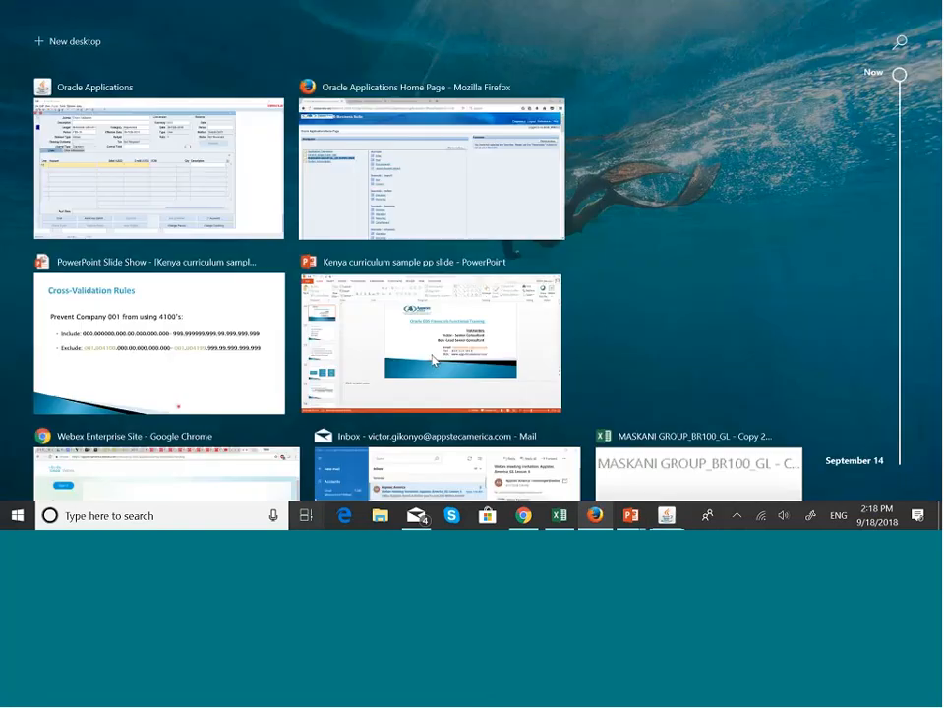
left_click(249, 334)
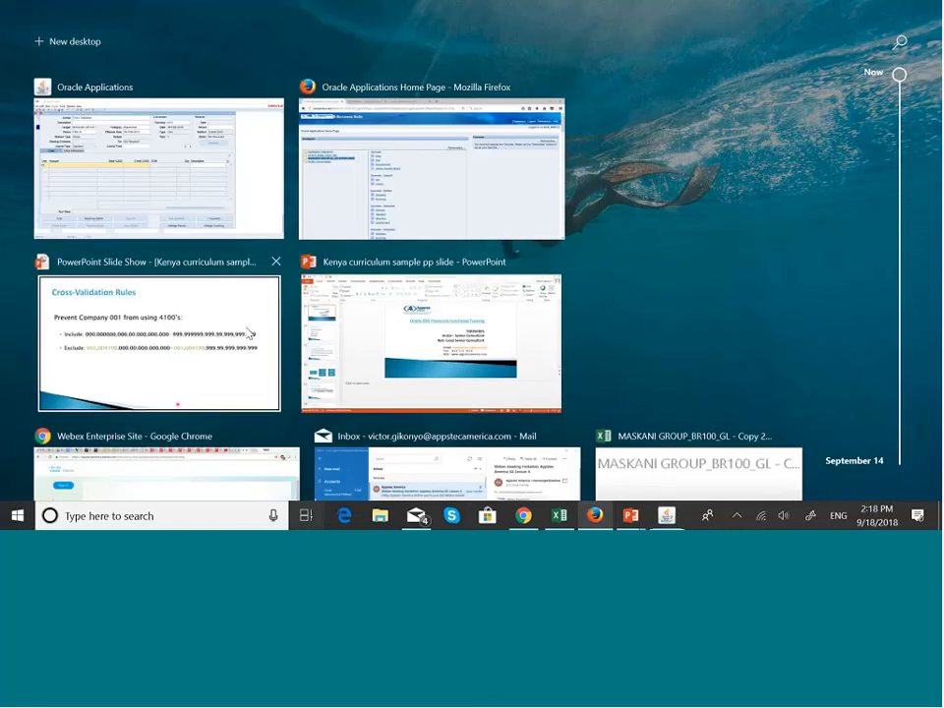
key("Right")
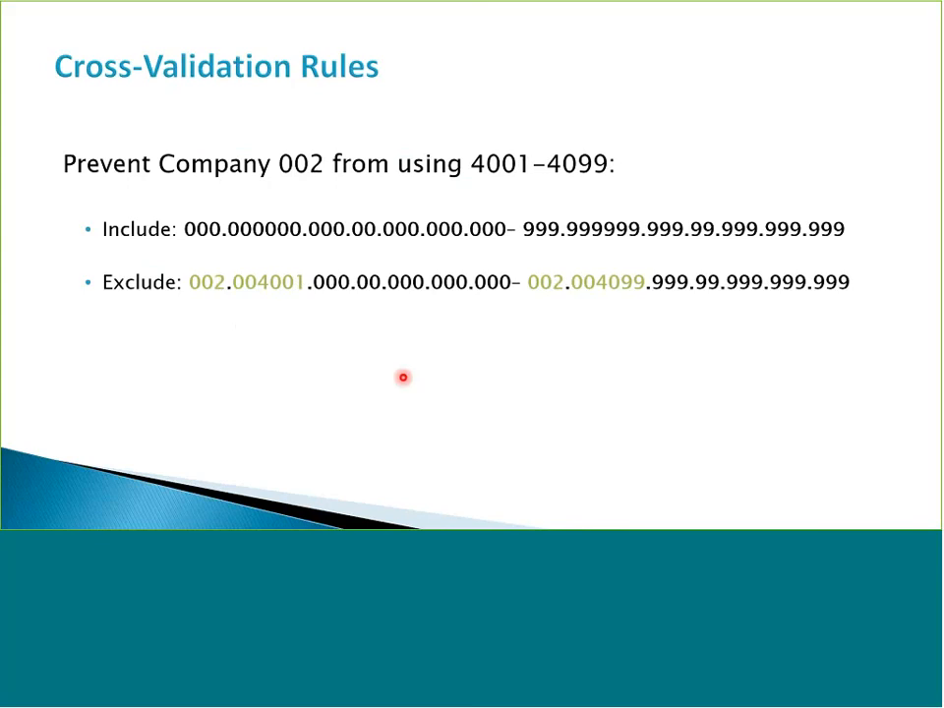
key("super+Tab")
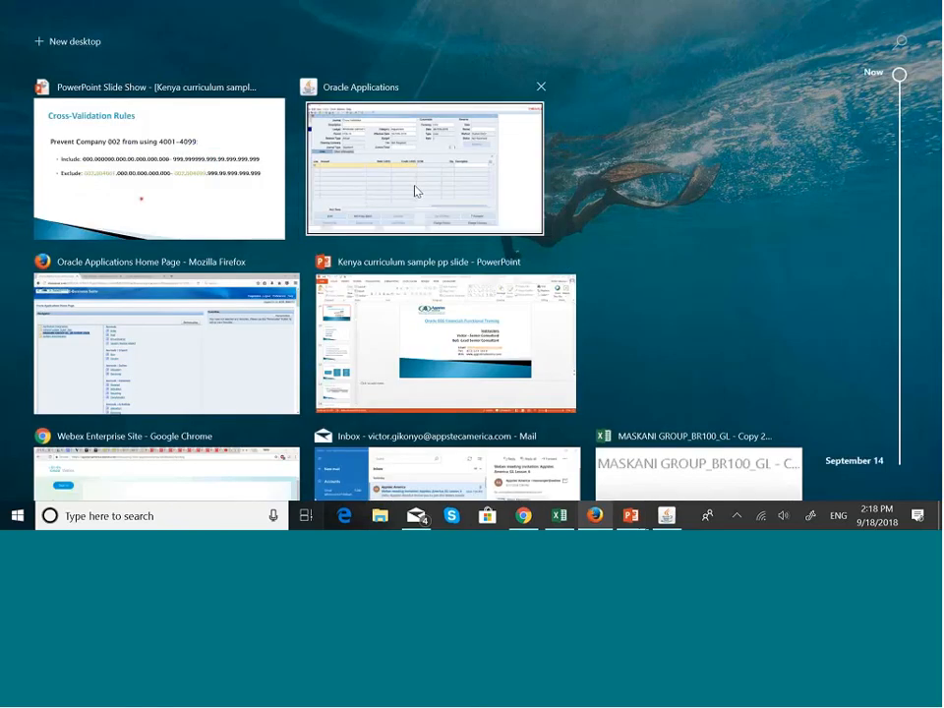
left_click(415, 190)
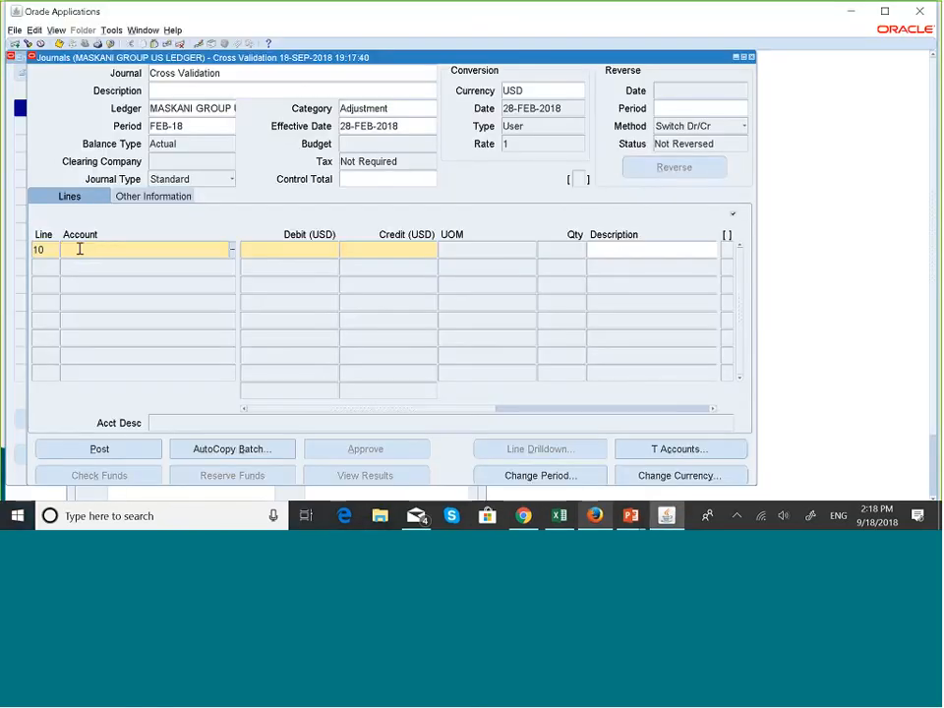
- Enter company 002, account 004002 Home Sales and division 101 in line 10's account combination
left_click(231, 250)
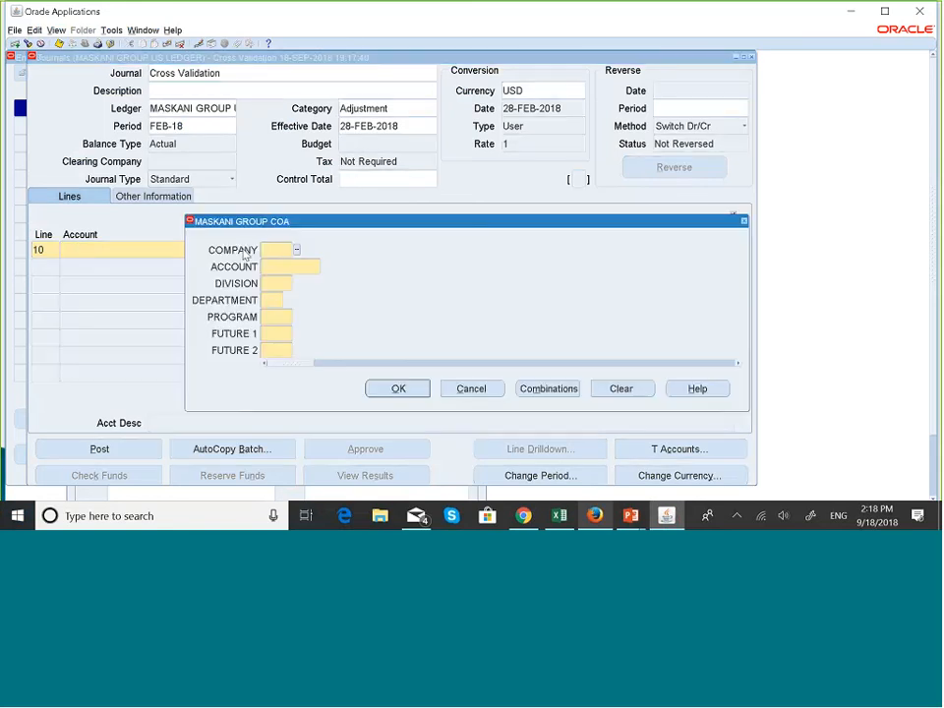
type("002")
key("Tab")
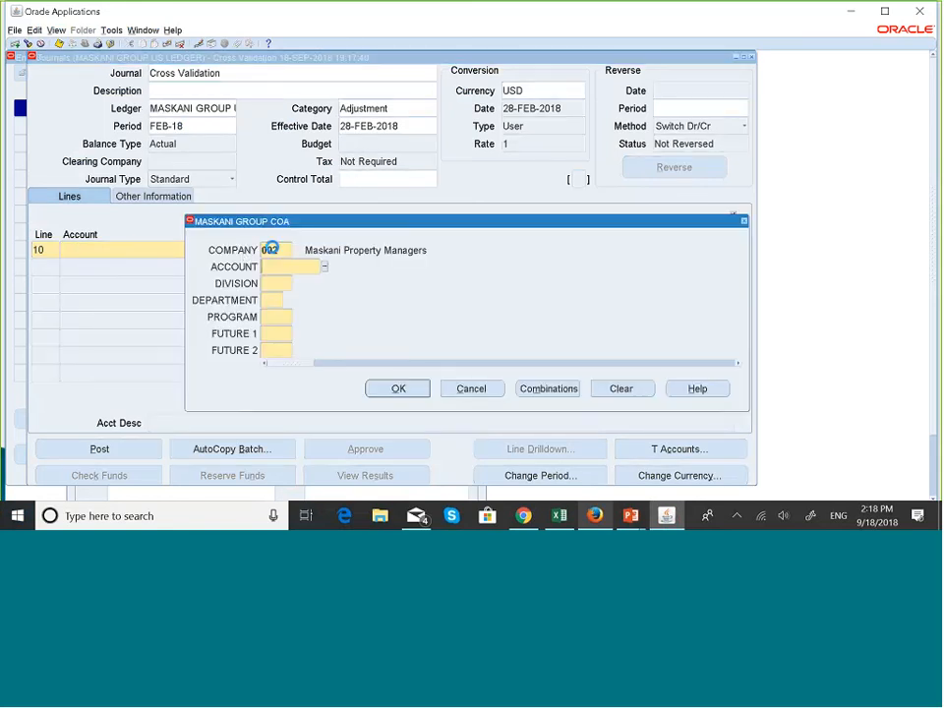
left_click(325, 268)
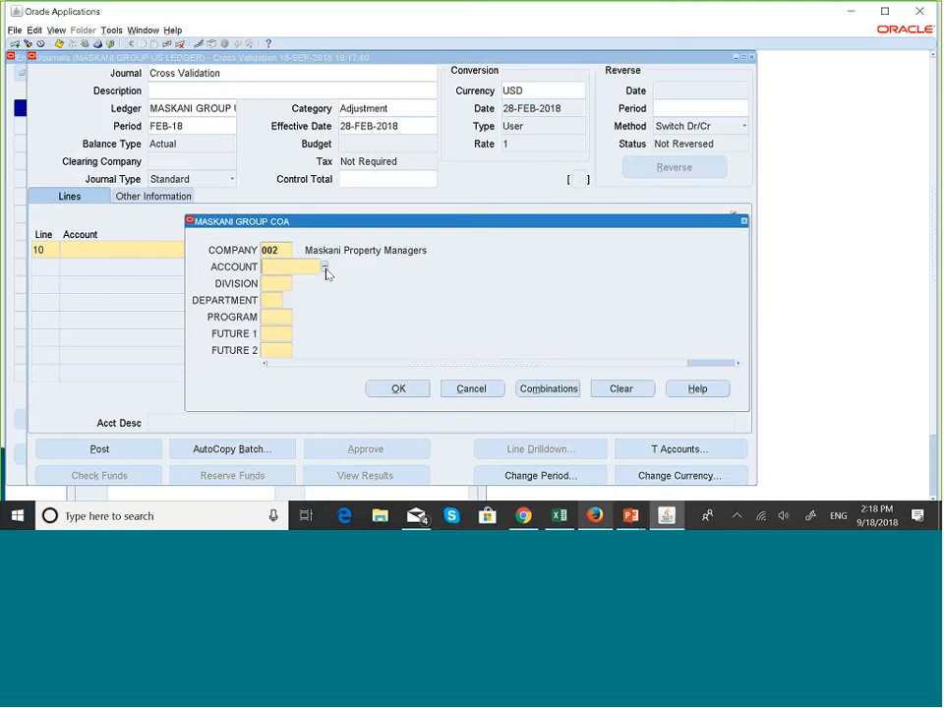
left_click(322, 265)
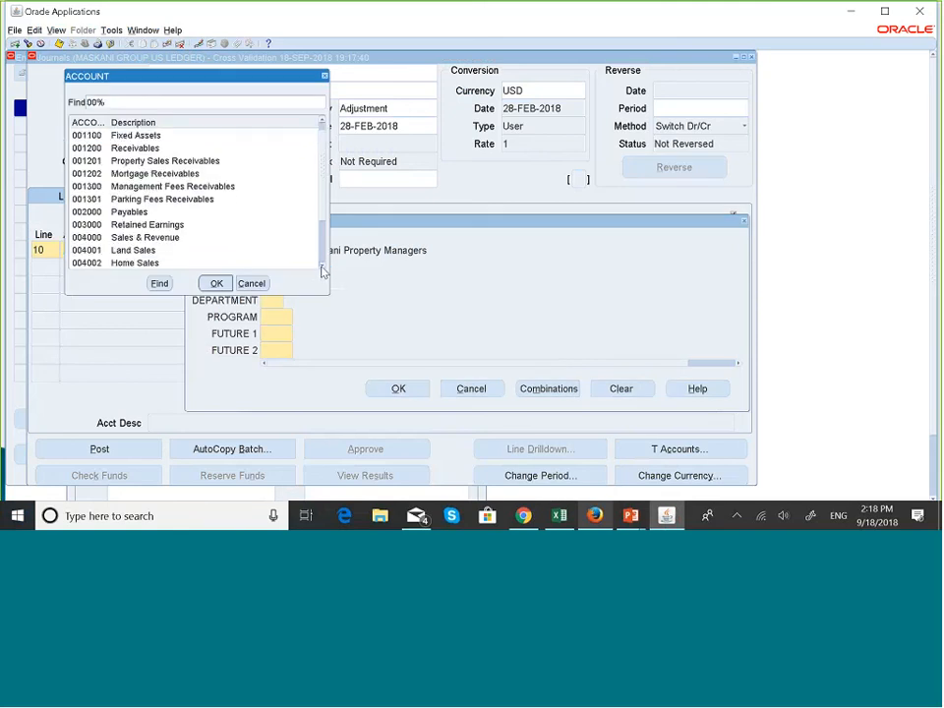
left_click(322, 266)
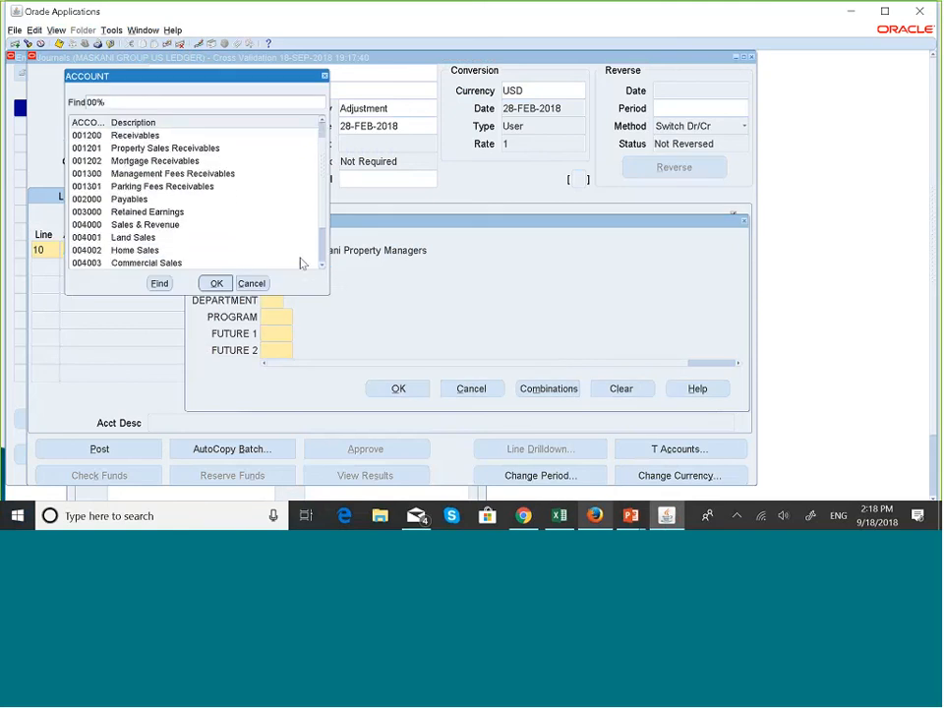
left_click(128, 250)
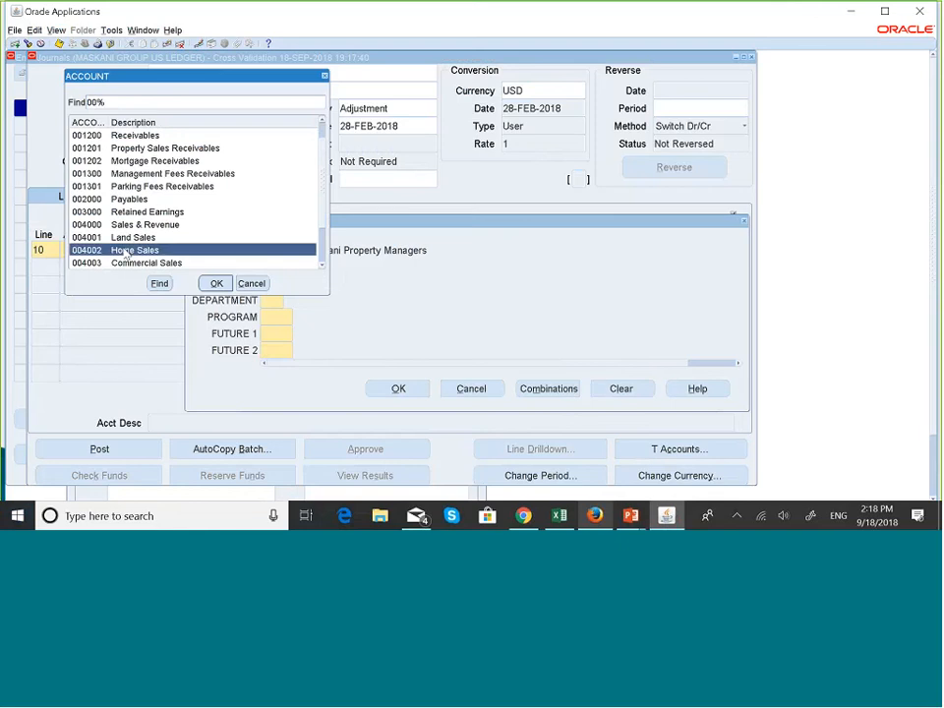
left_click(215, 284)
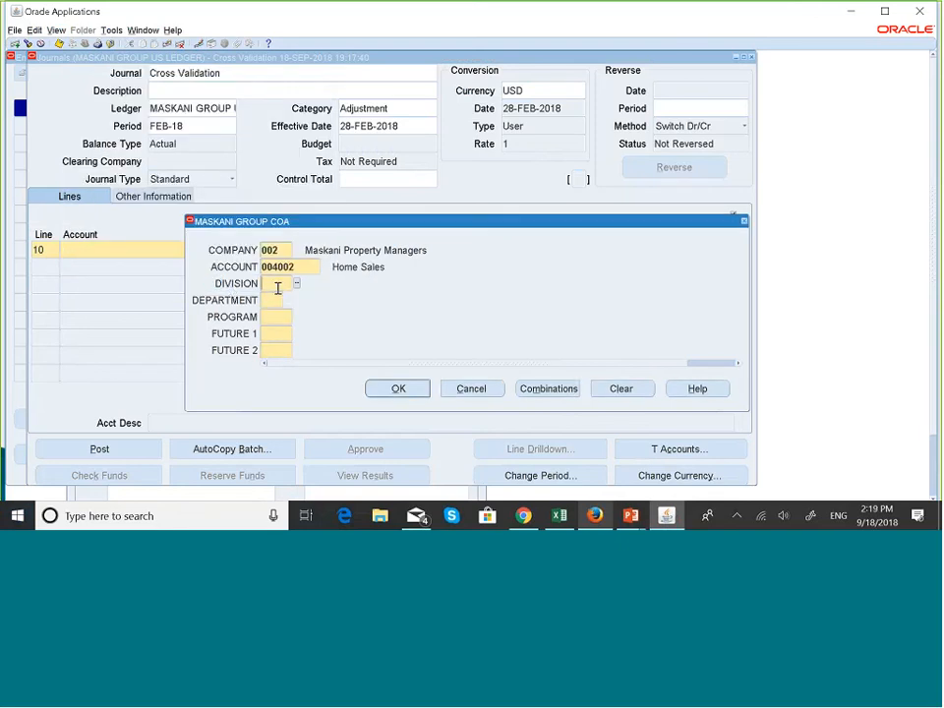
type("101")
key("Tab")
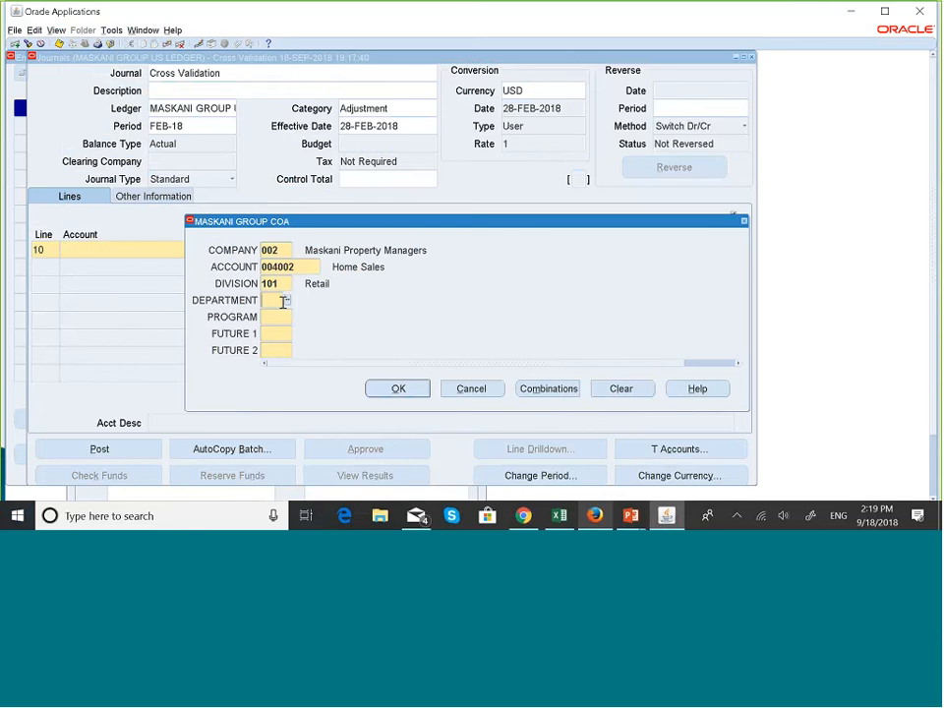
- Set department to 10 and program, future 1 and future 2 to 000 in the account combination
type("10")
key("Tab")
type("000")
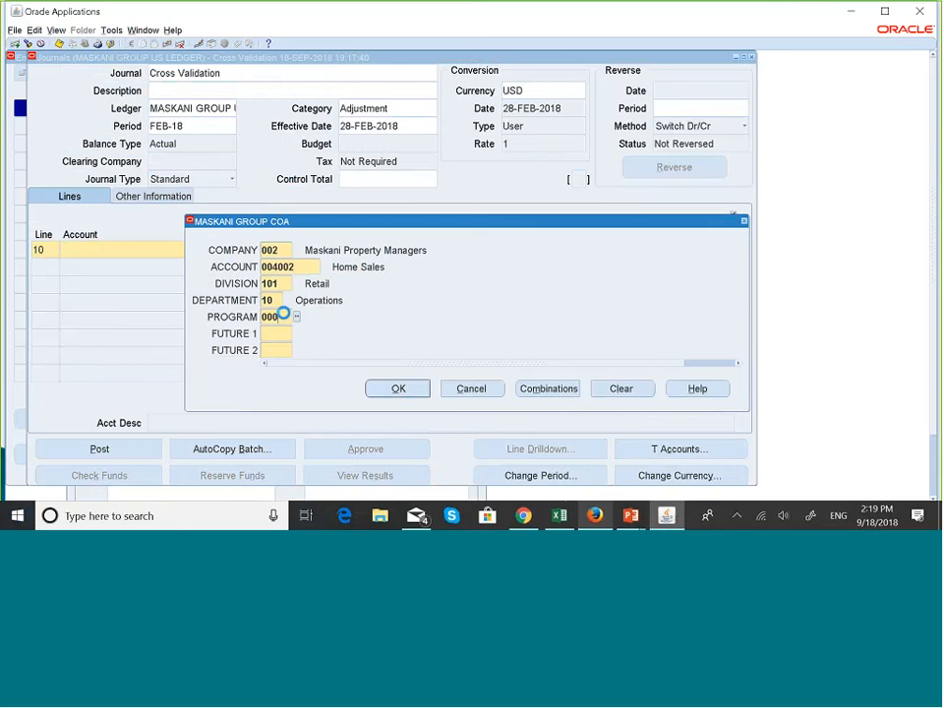
key("Tab")
type("000")
key("Tab")
type("0")
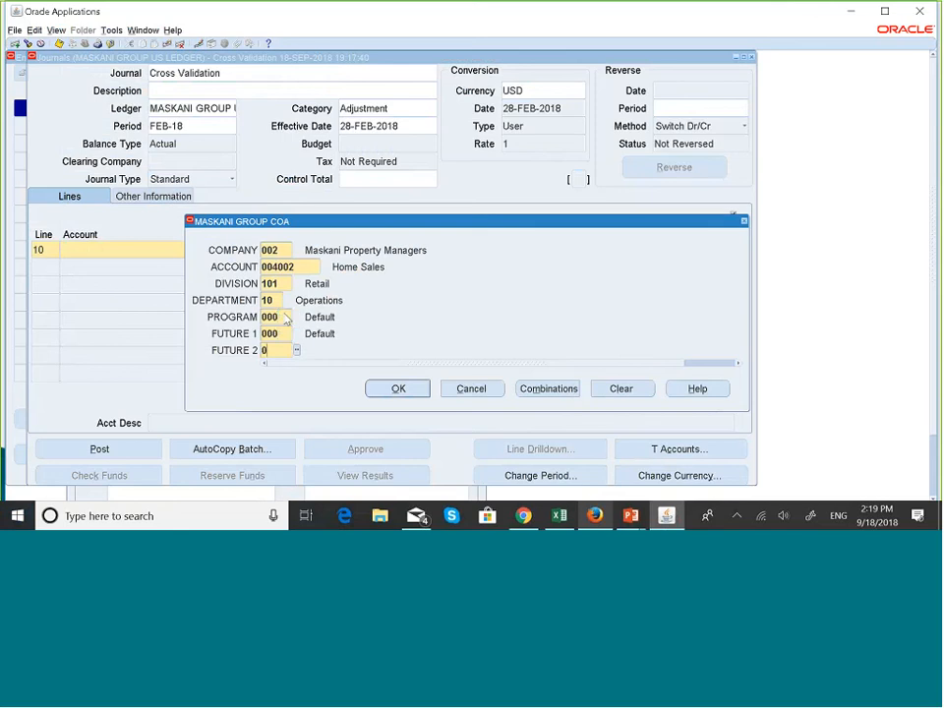
type("00")
- Submit the company 002 and account 004002 combination to test its rule, dismiss the message and cancel the account entry
left_click(398, 389)
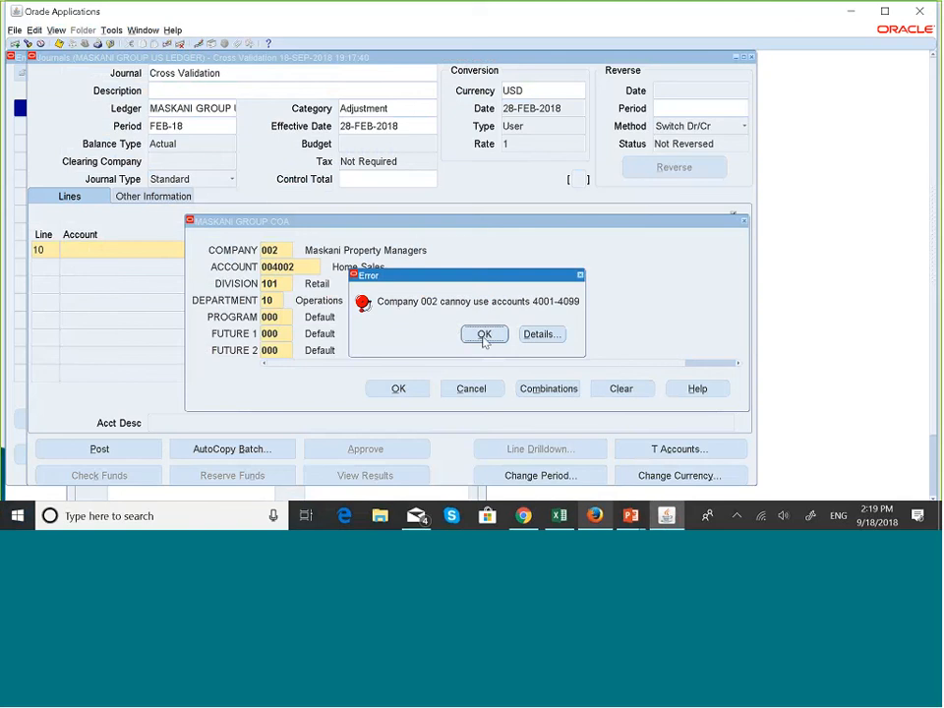
left_click(484, 334)
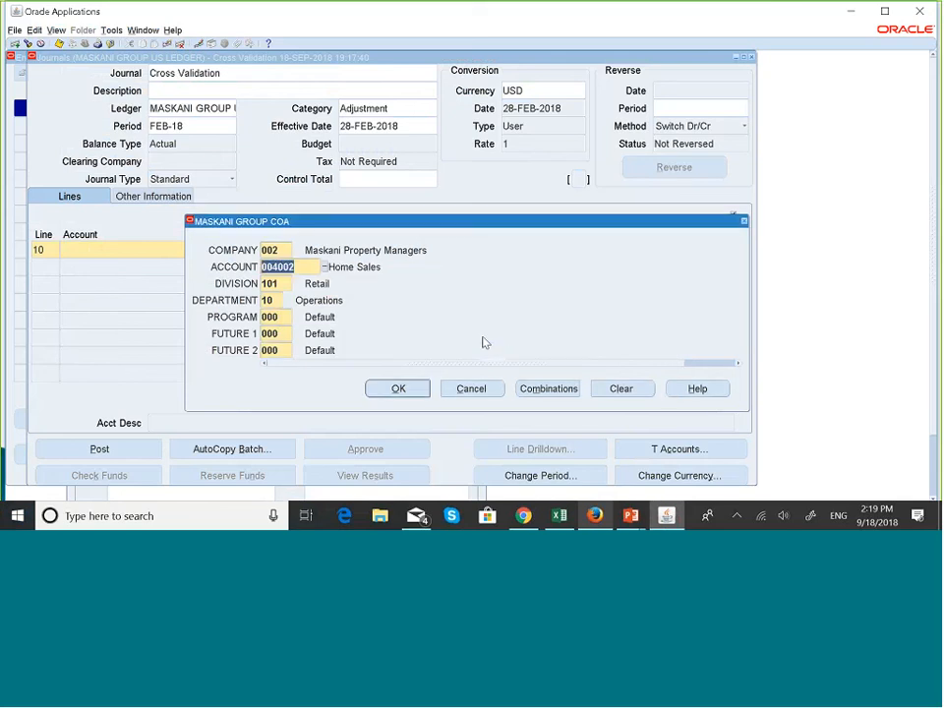
left_click(471, 388)
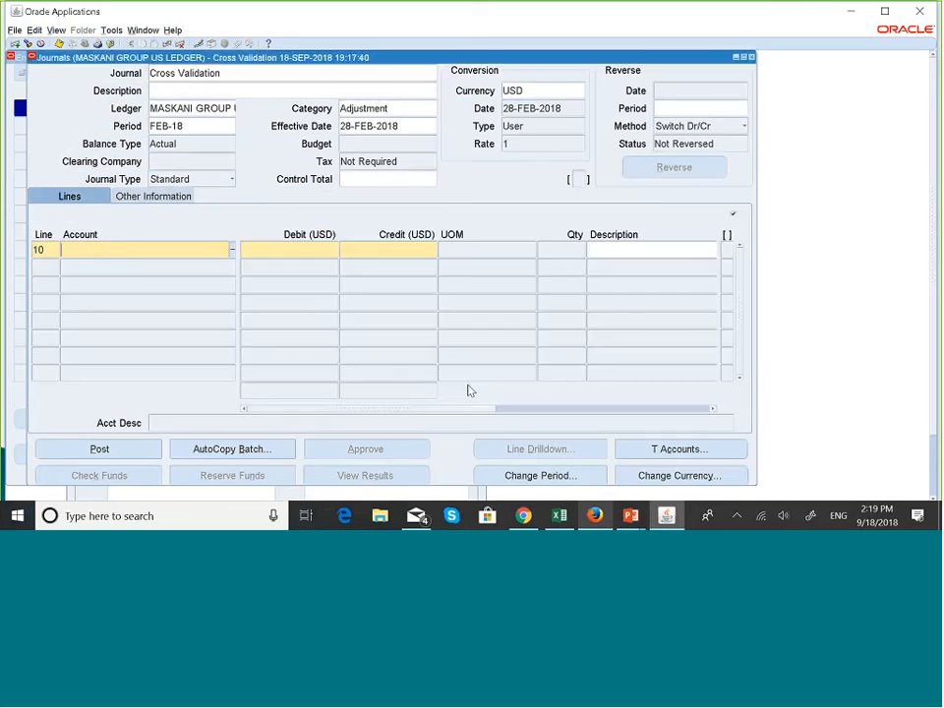
- Switch to the PowerPoint slide show, view the rule on program values for companies 001 and 002, and return to Oracle Applications
left_click(552, 475)
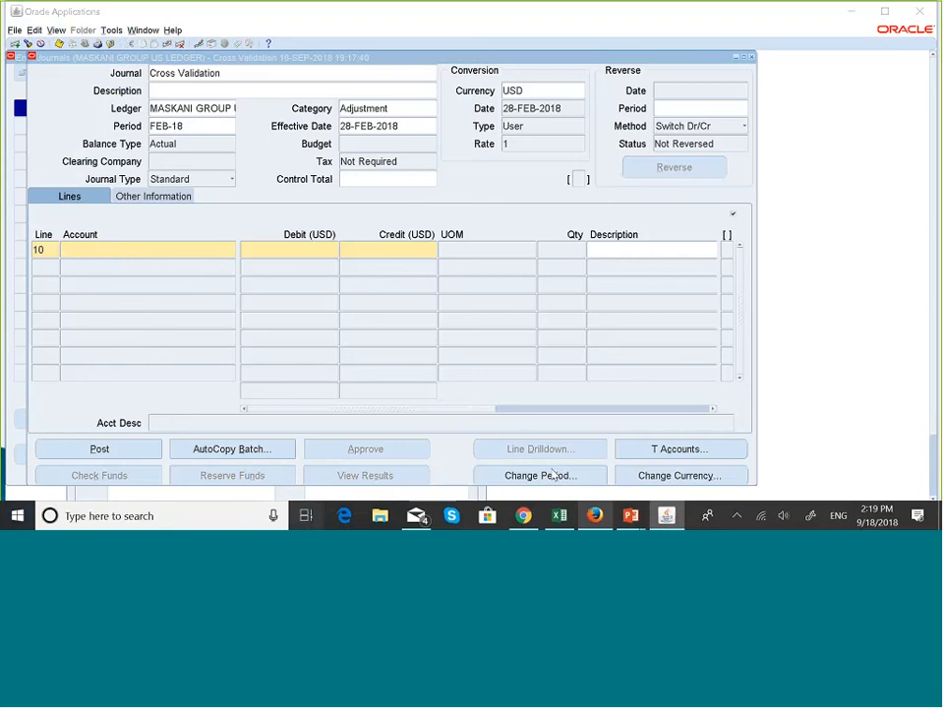
key("super+Tab")
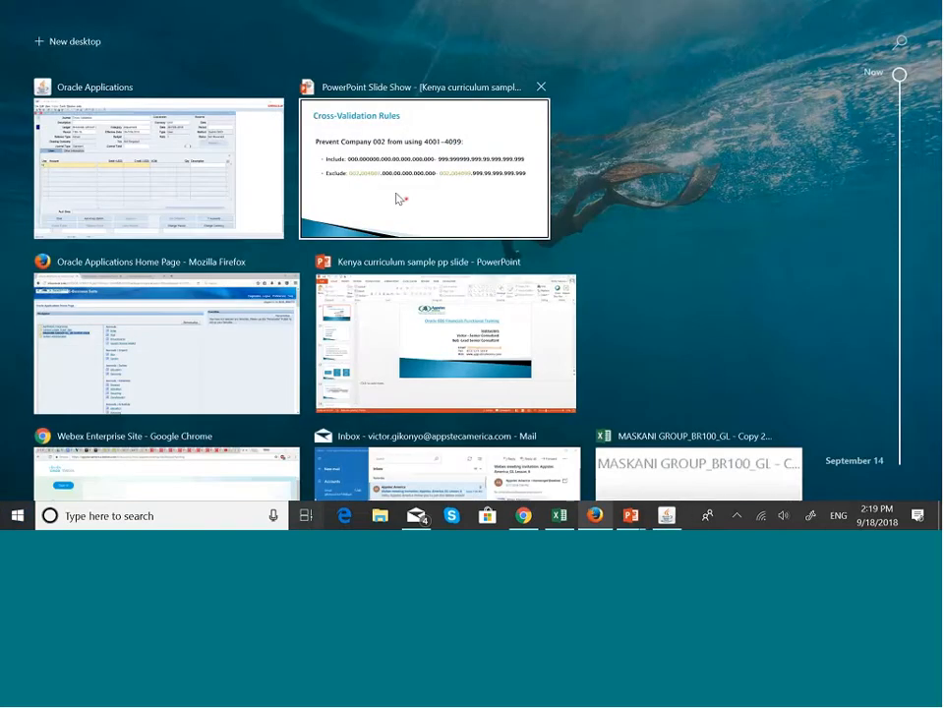
left_click(396, 198)
left_click(392, 192)
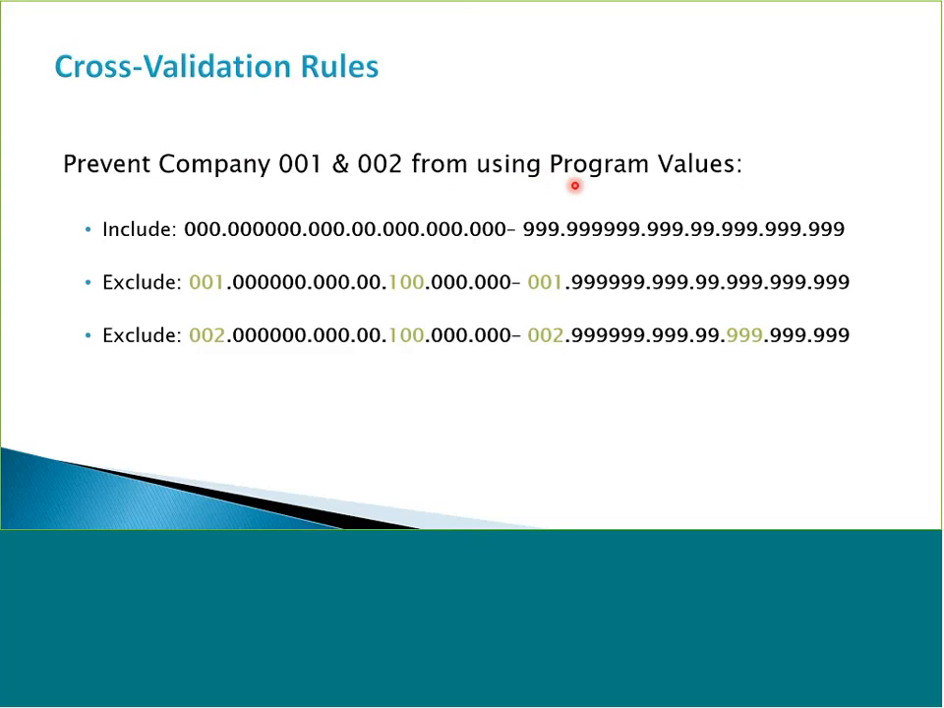
key("super+Tab")
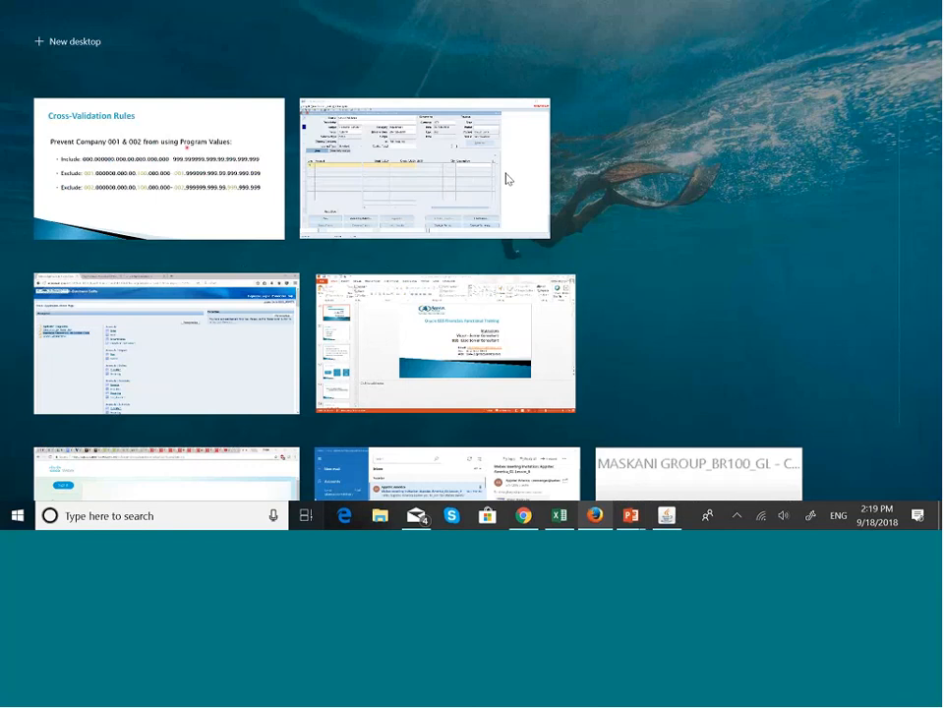
left_click(473, 174)
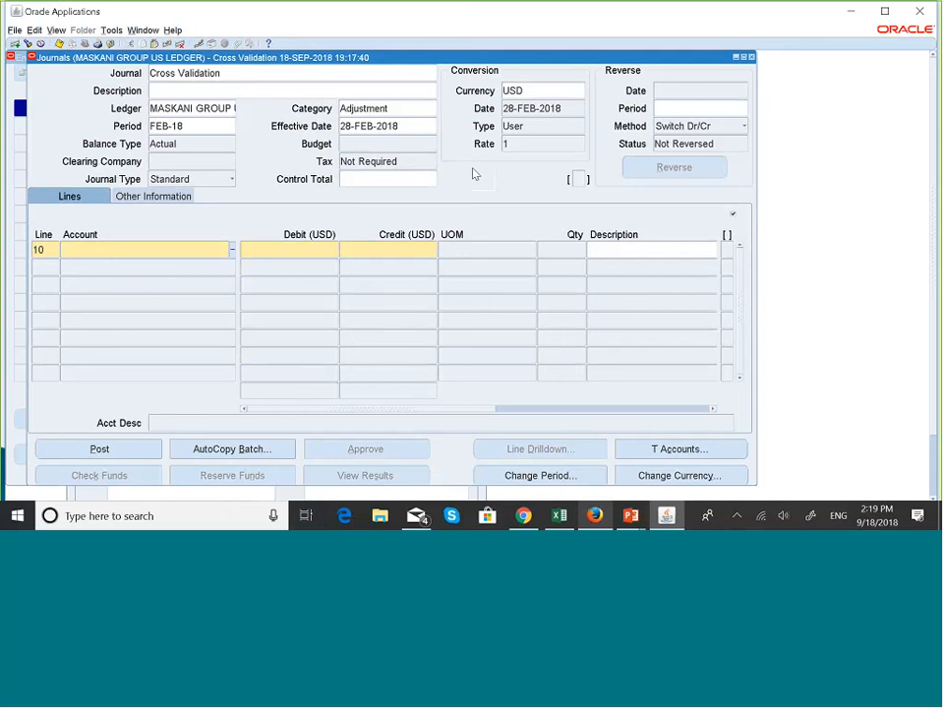
- Enter company 001, account 001000 Cash and division 100 Industrial Plants in line 10's account combination
left_click(231, 252)
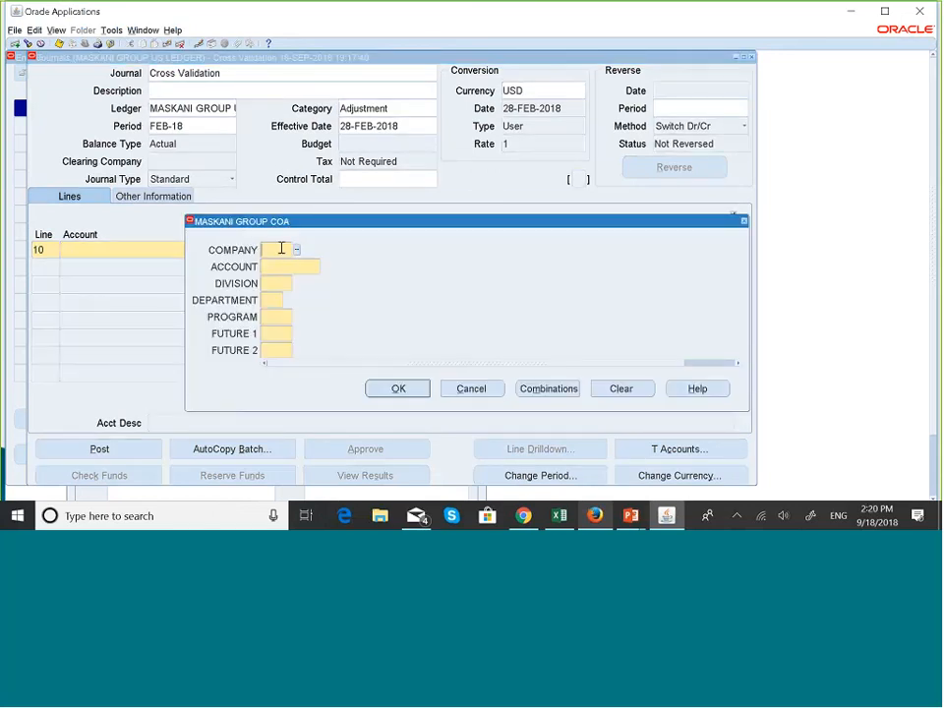
type("001")
key("Tab")
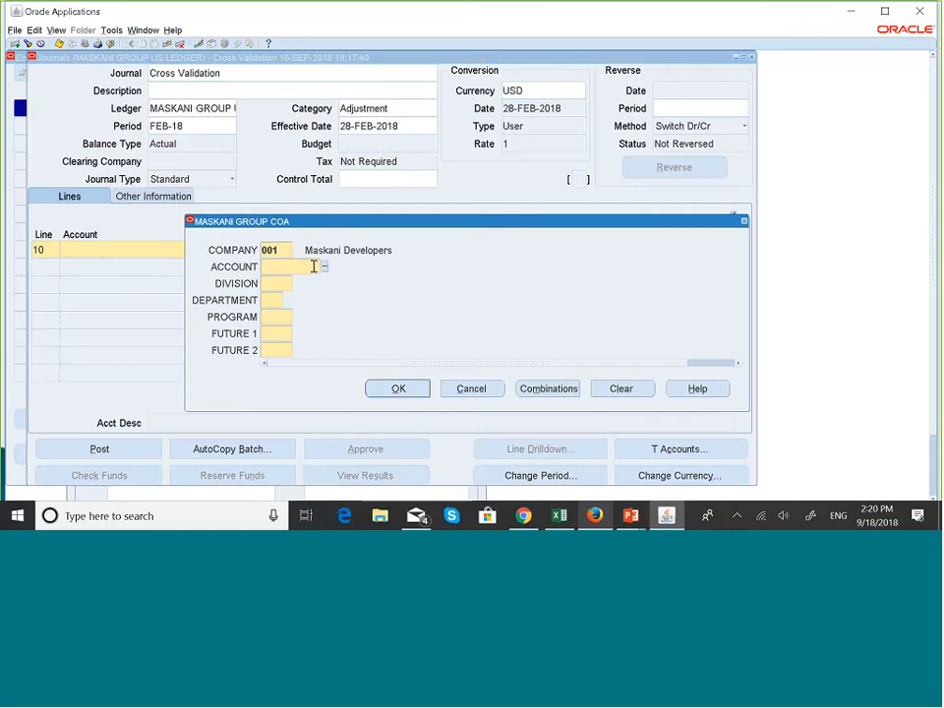
left_click(324, 267)
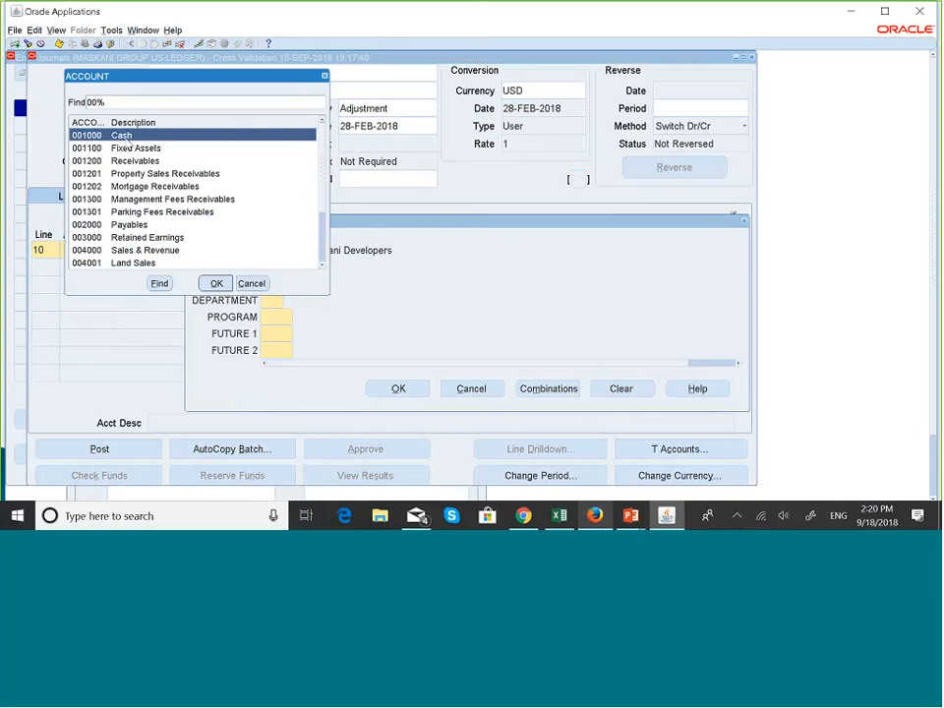
left_click(215, 283)
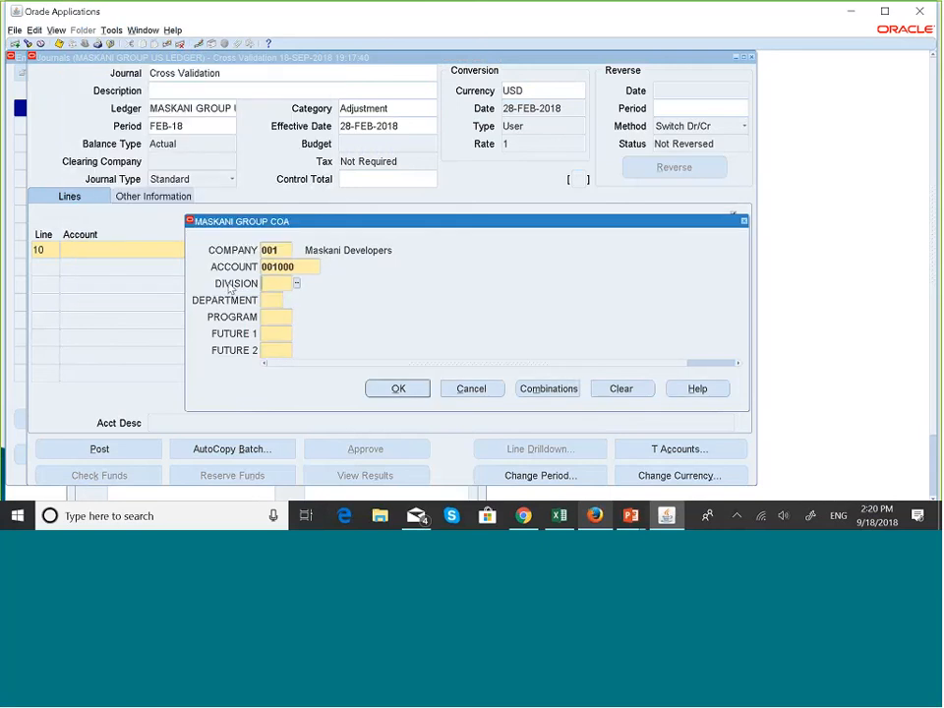
double_click(298, 285)
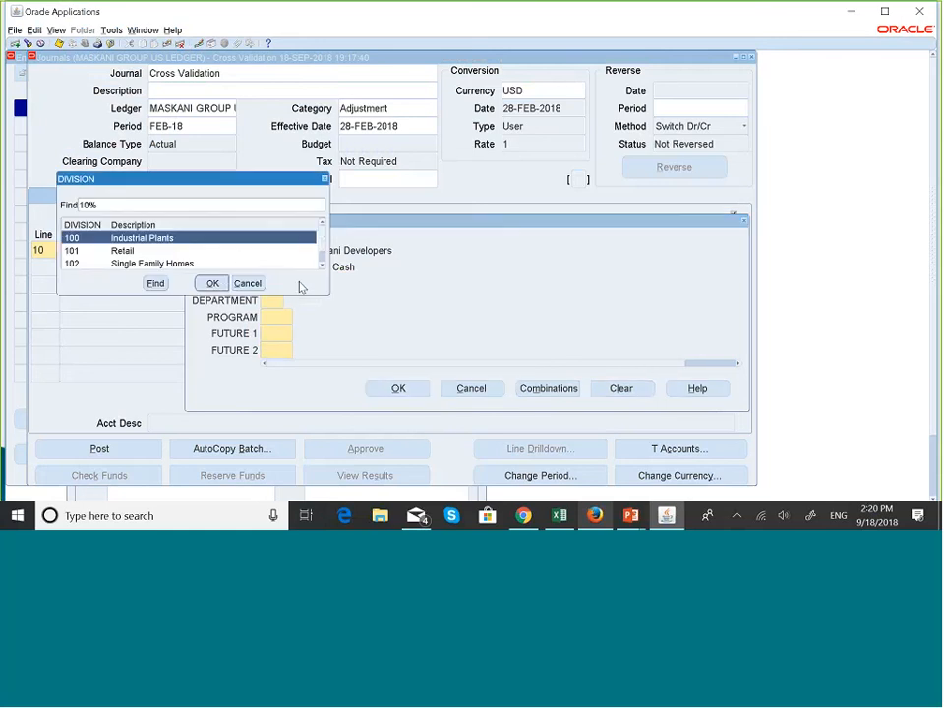
left_click(213, 283)
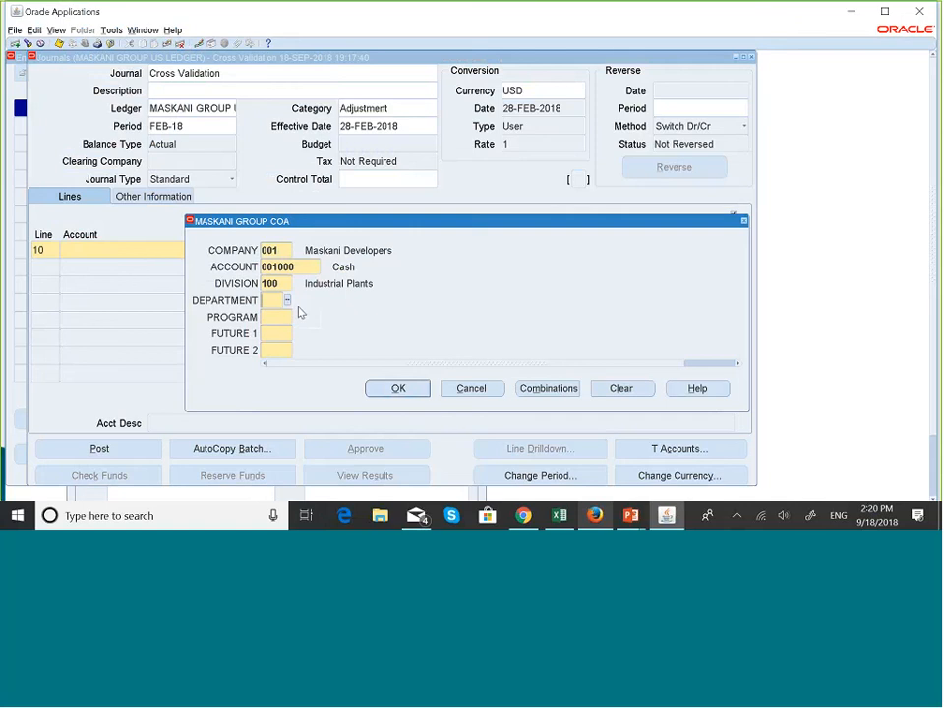
- Set department to 00 Default and program to 001 Graduate in the account combination
left_click(288, 300)
left_click(296, 318)
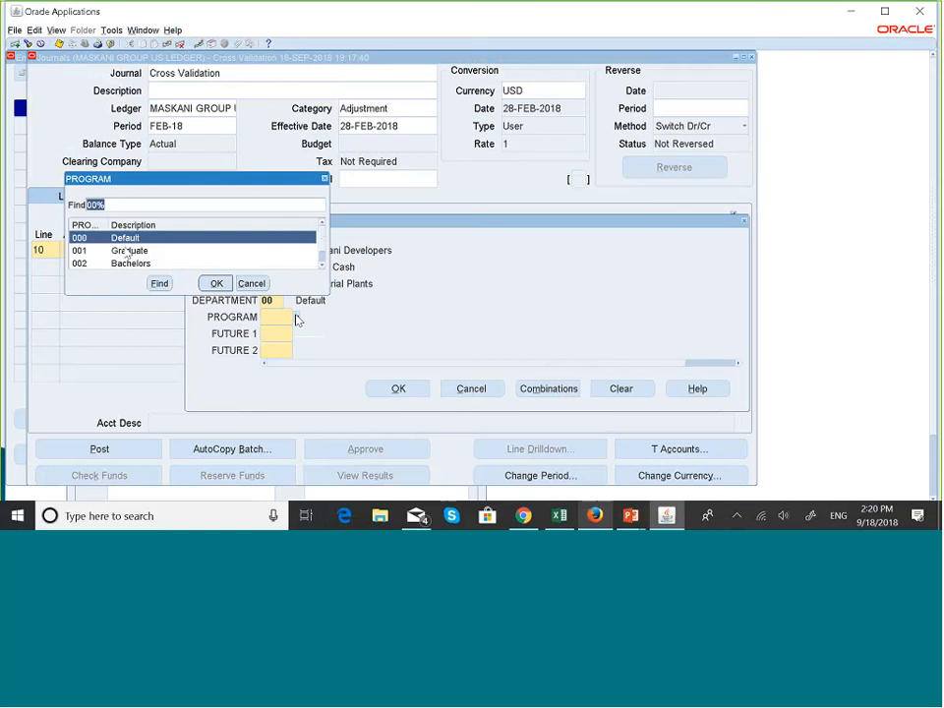
left_click(125, 239)
left_click(141, 252)
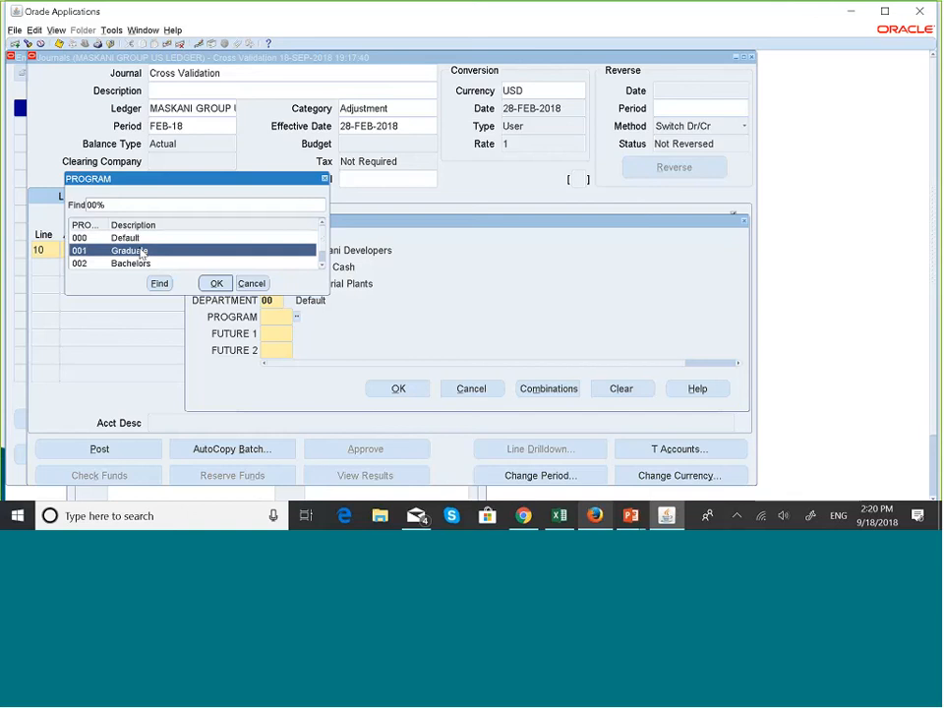
left_click(214, 283)
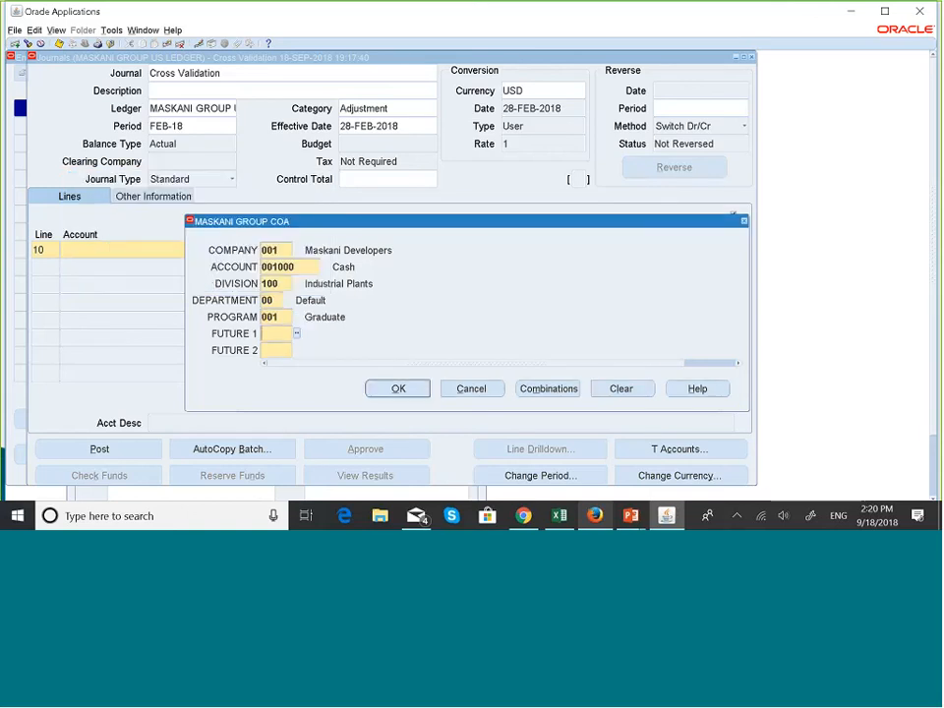
- Set Future 1 and Future 2 to 000, submit the company 001 and program 001 combination to test its rule, and dismiss the message
type("000")
key("Tab")
type("0")
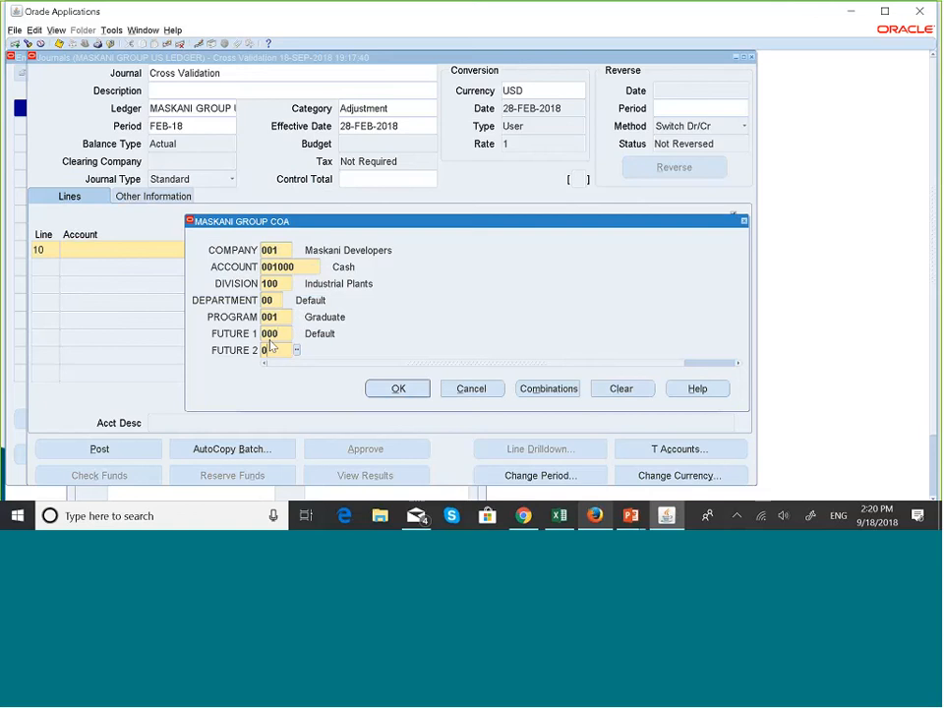
type("00")
key("Tab")
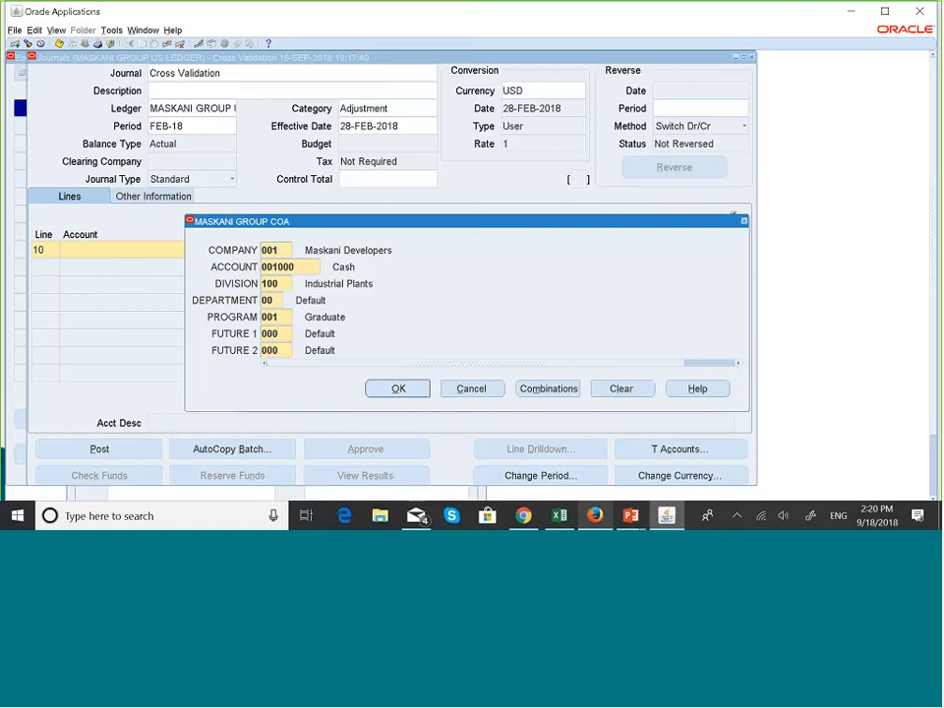
left_click(398, 388)
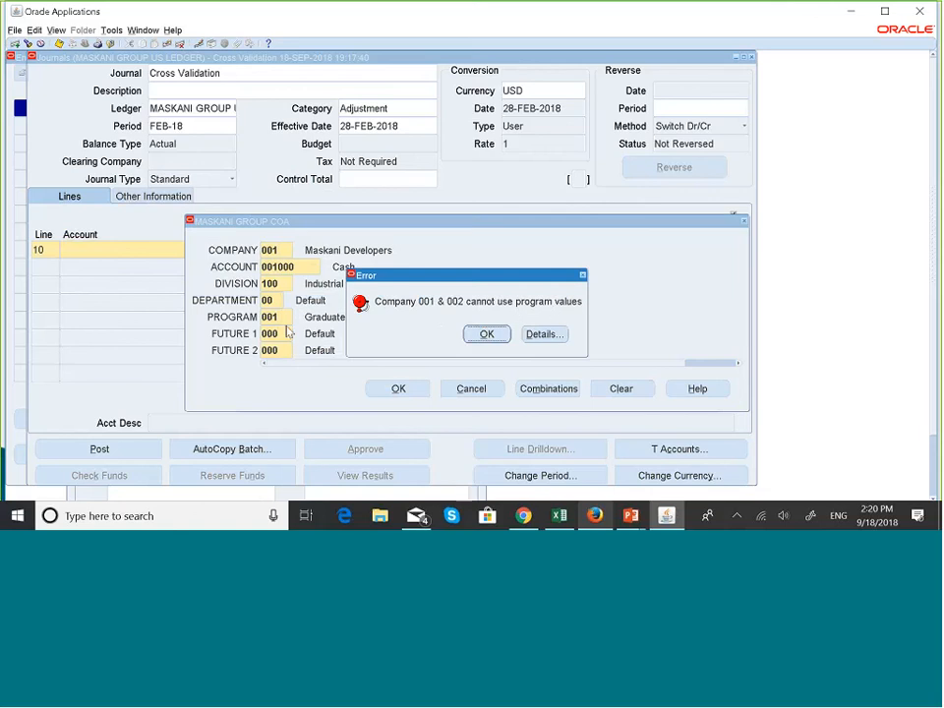
left_click(486, 334)
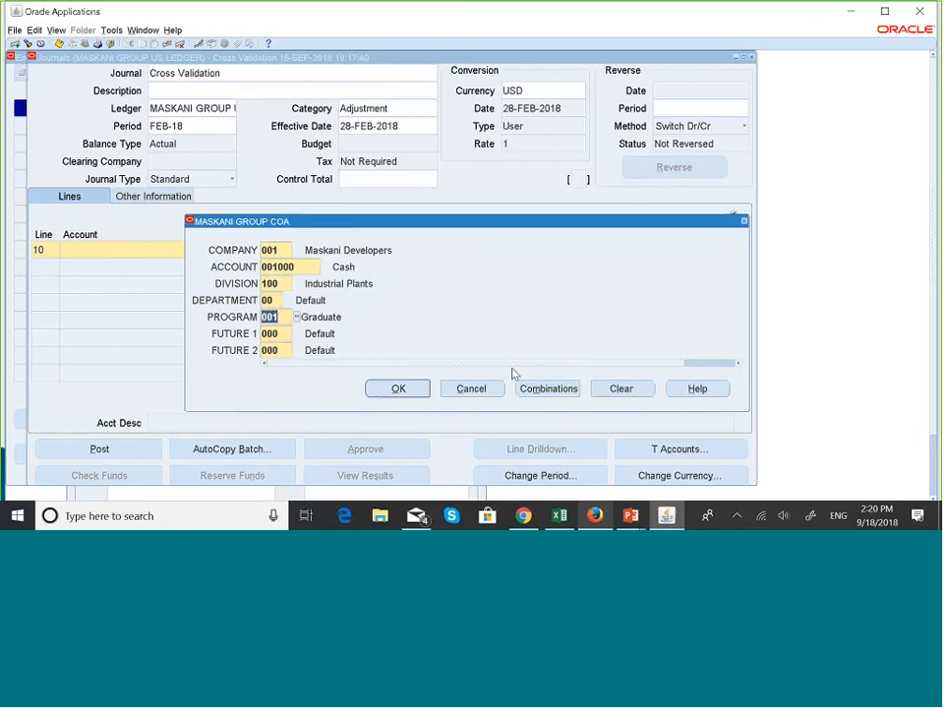
- Change the combination to company 002 and program 002 Bachelors, submit it to test the program rule, and dismiss the message
left_click(286, 250)
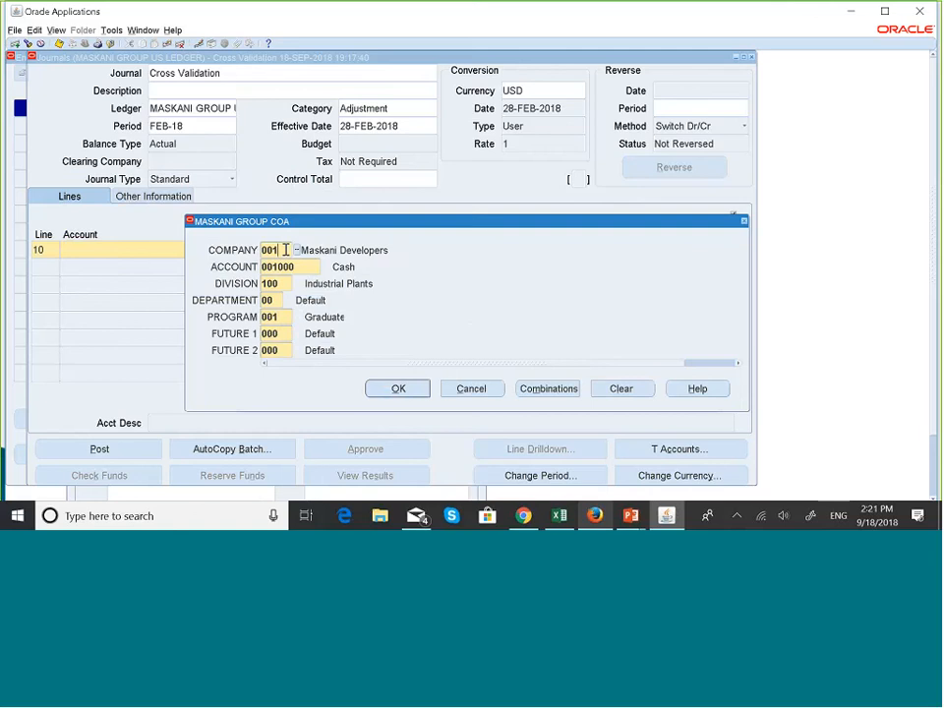
key("BackSpace")
type("2")
key("Tab")
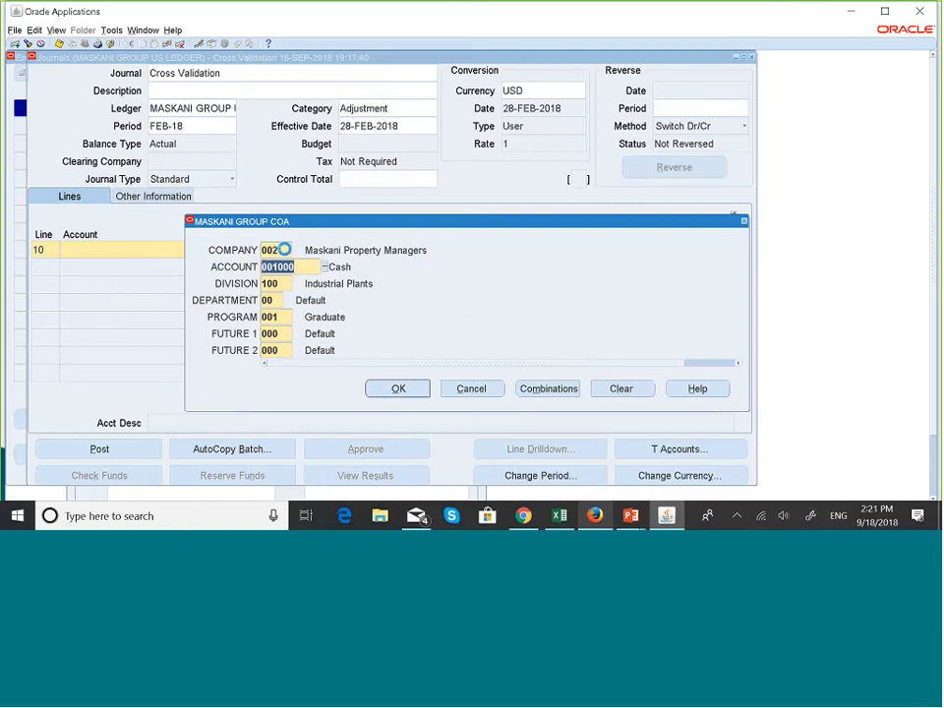
left_click(279, 316)
left_click(297, 318)
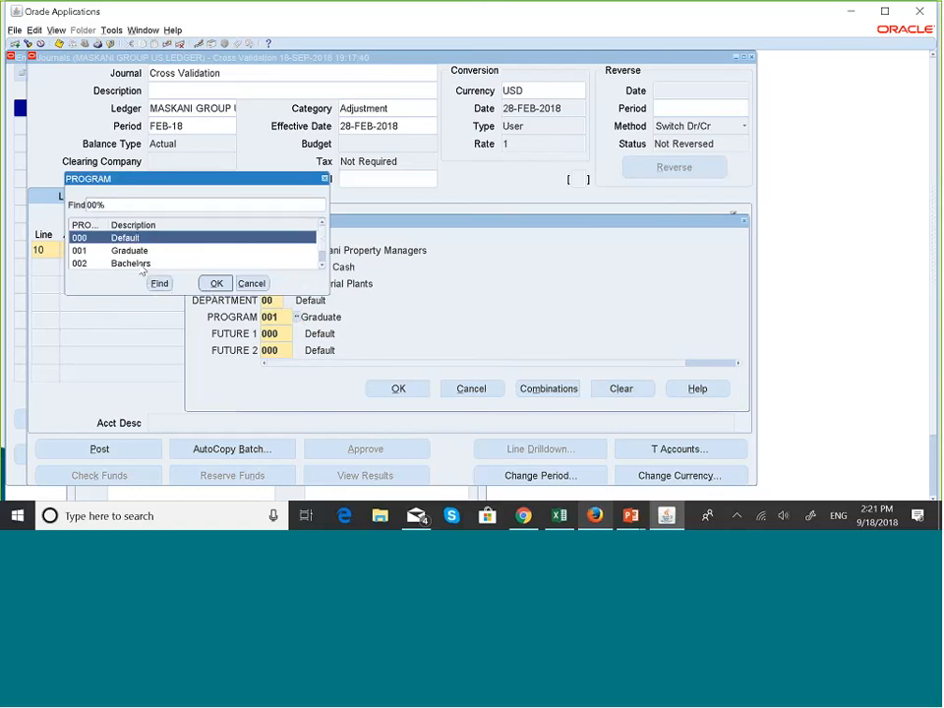
left_click(141, 263)
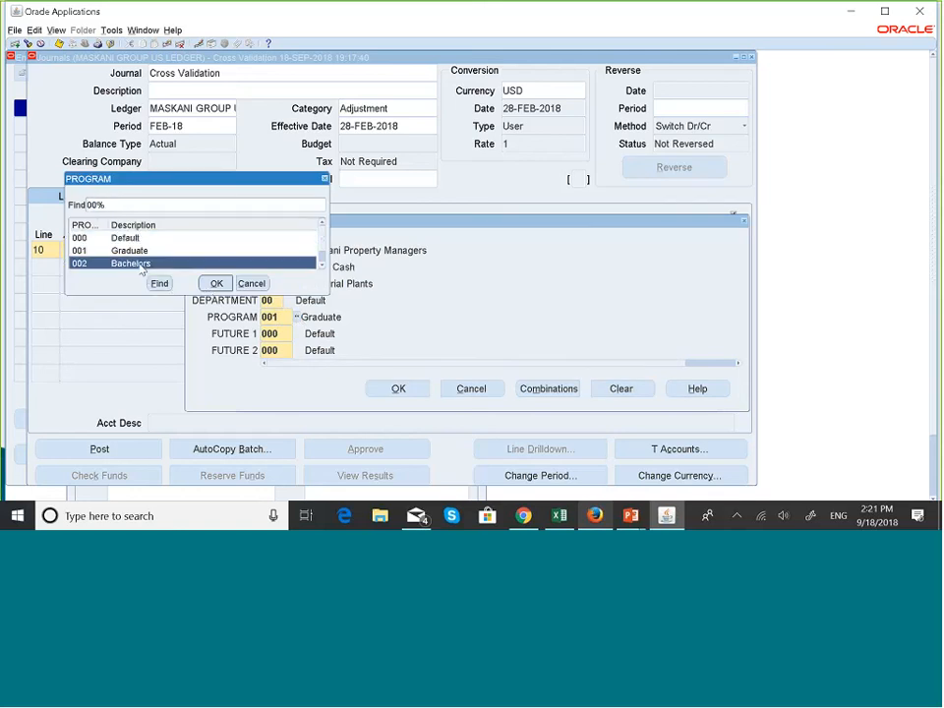
left_click(214, 283)
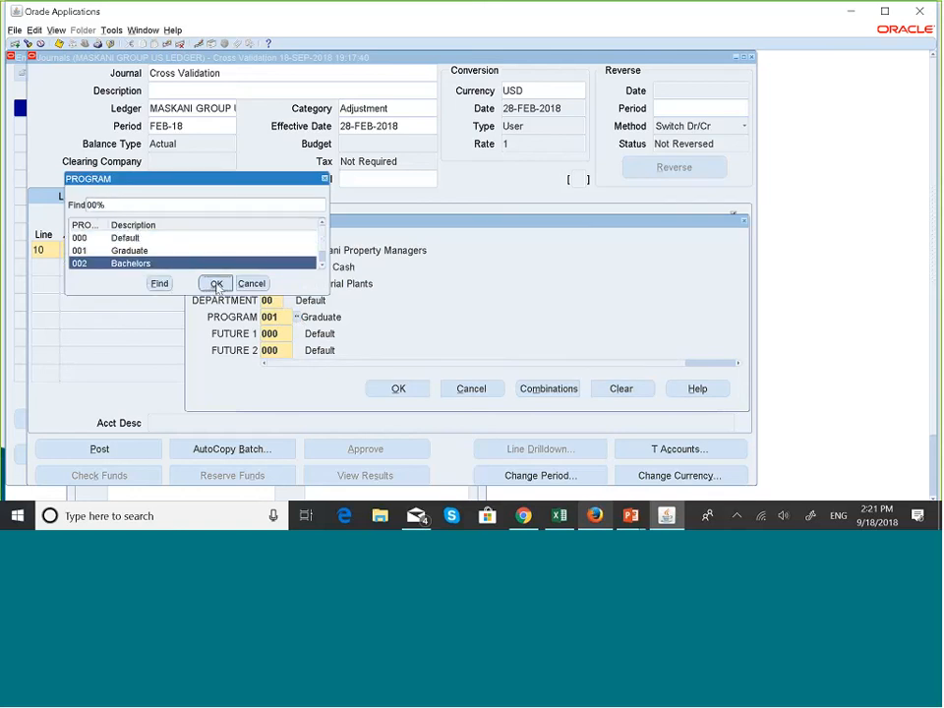
left_click(396, 394)
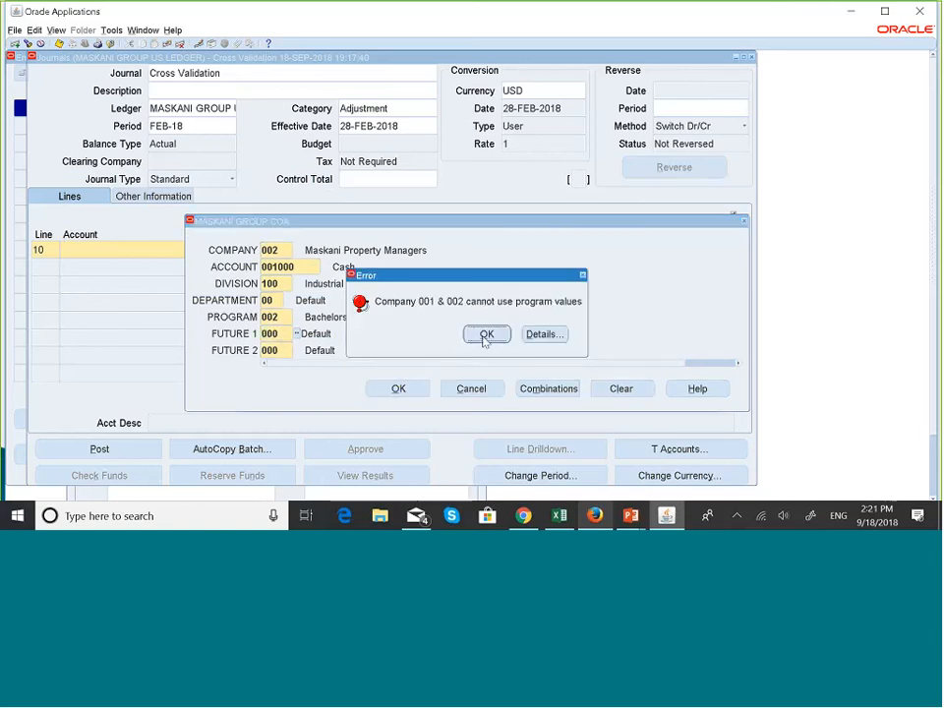
left_click(486, 334)
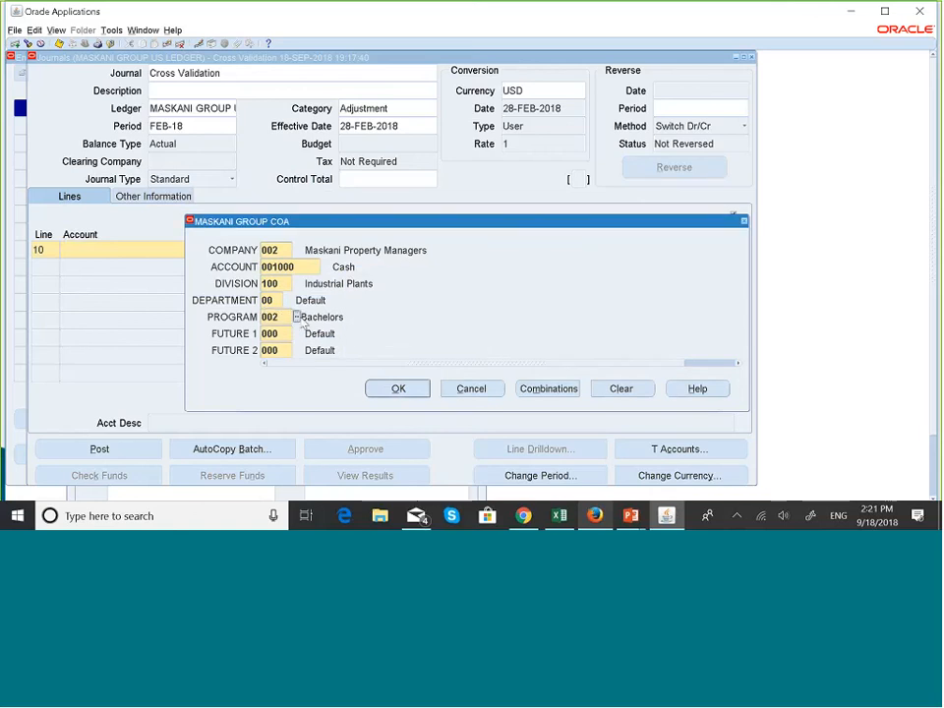
- Set the program to 000 Default and accept the company 002 account combination for journal line 10
key("ctrl+l")
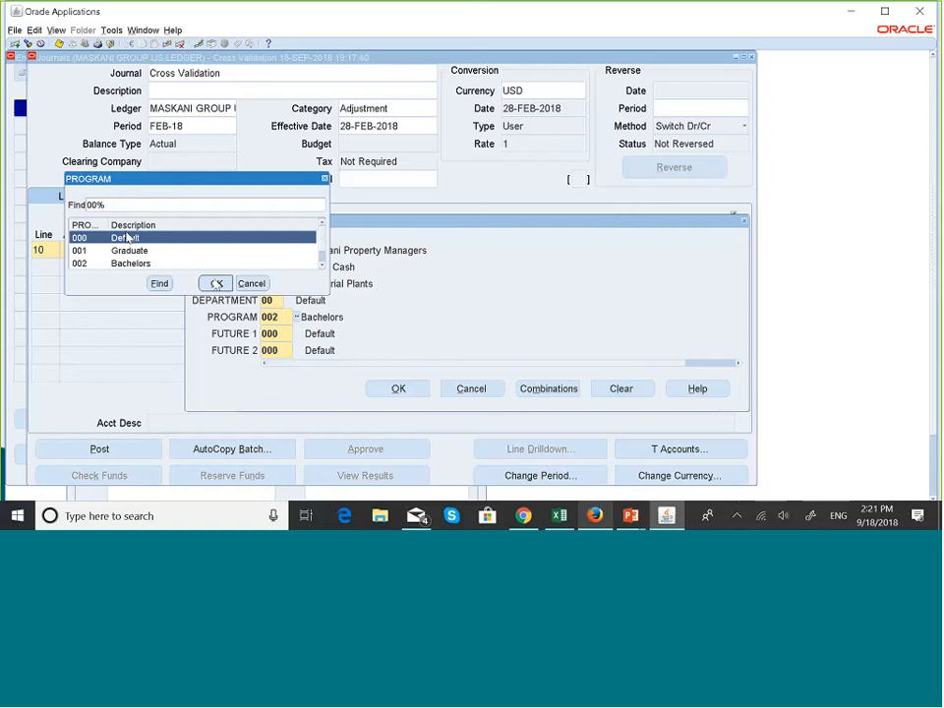
left_click(216, 283)
key("Tab")
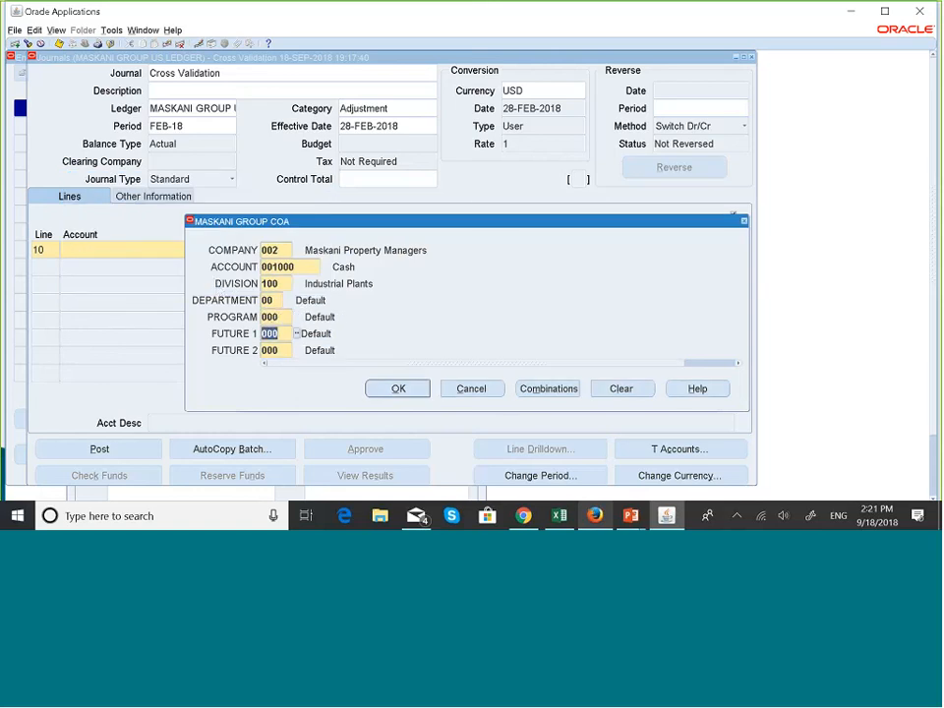
left_click(393, 389)
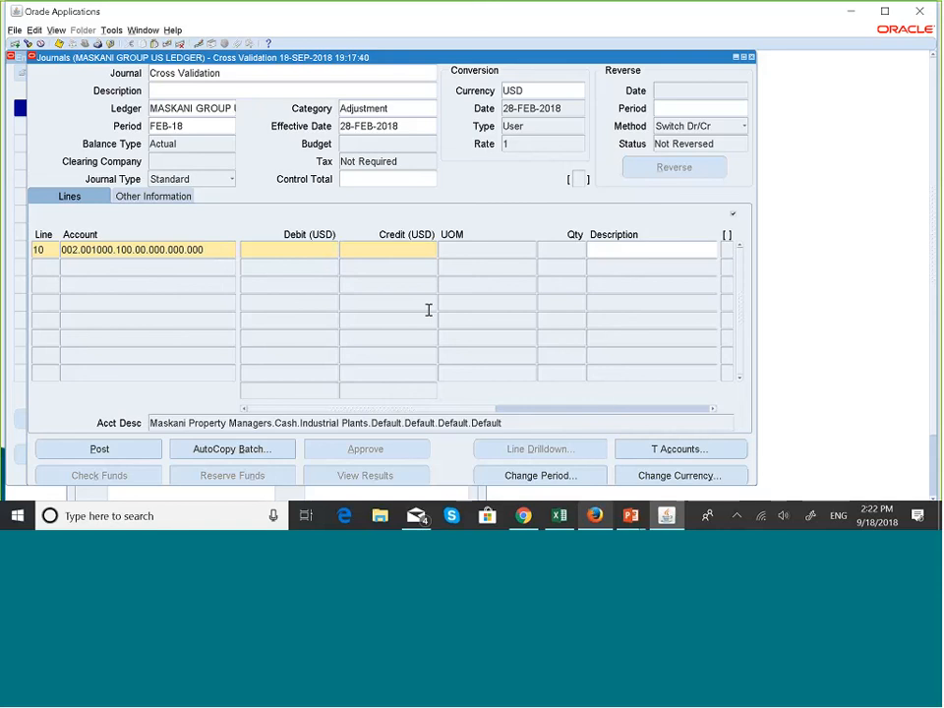
- Switch to the PowerPoint slide show with the rule preventing companies 001 and 002 from using program values
key("super+Tab")
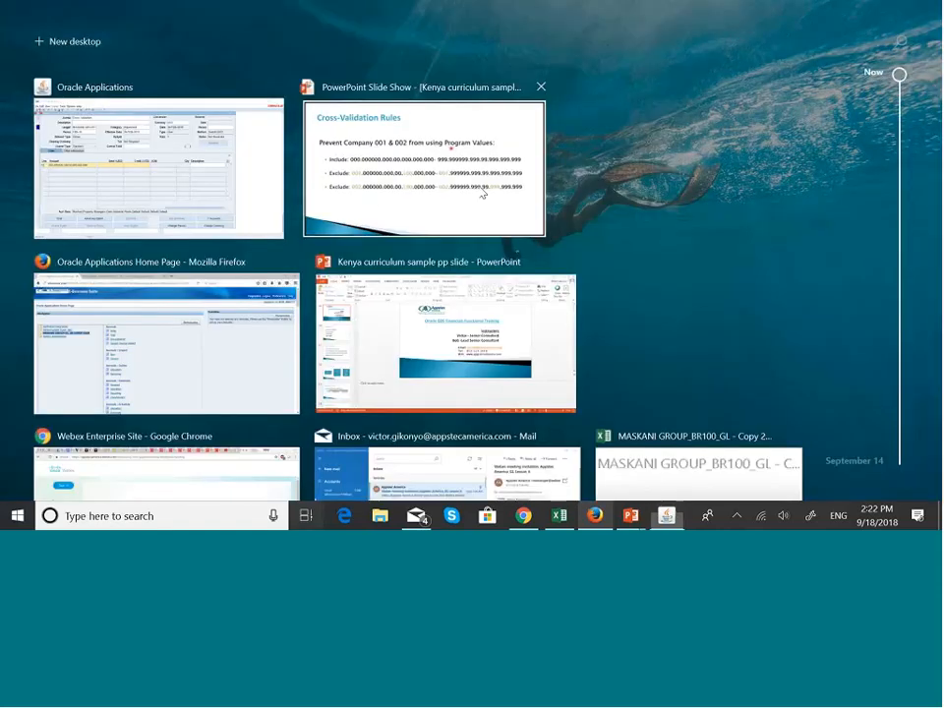
left_click(483, 190)
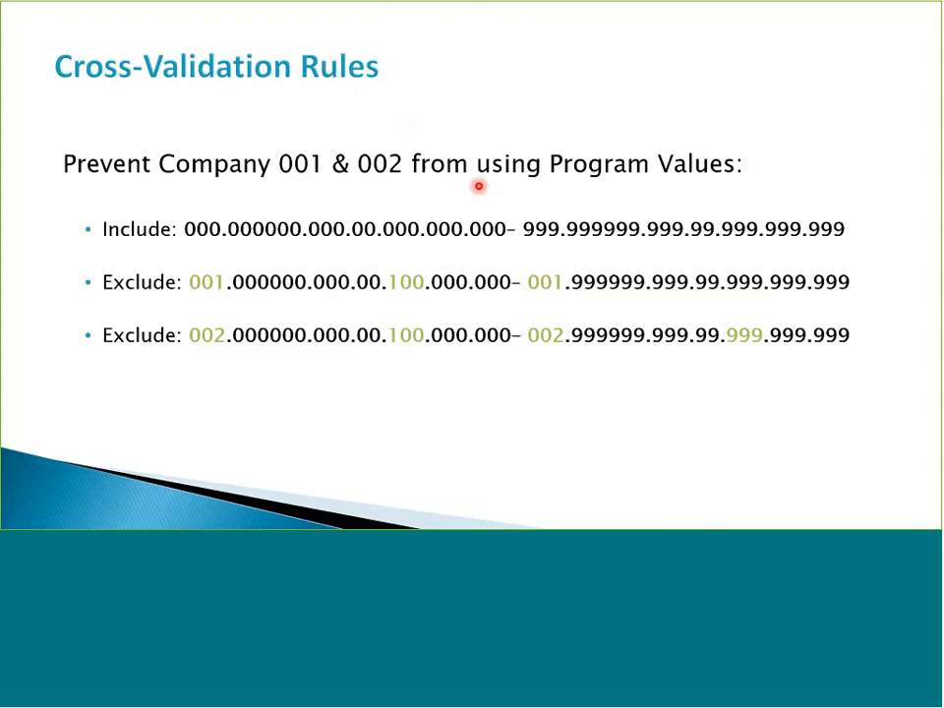